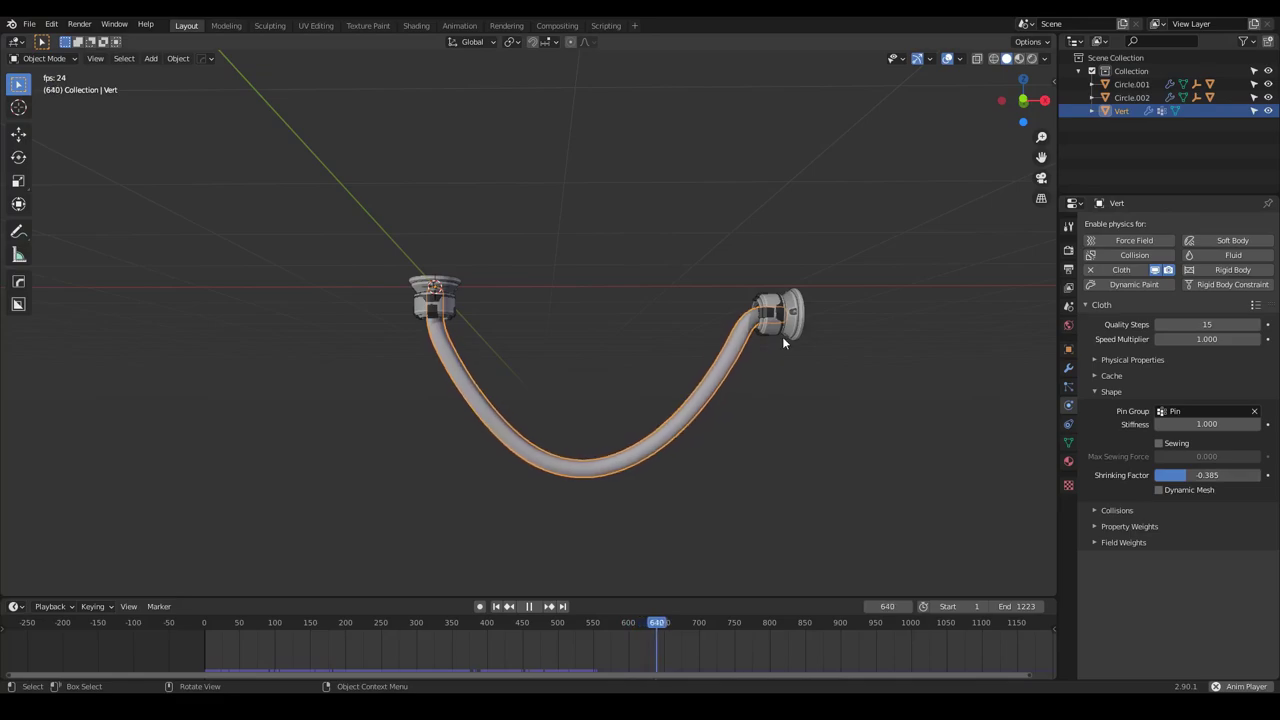
Move the sideways connector of the plain cable freely through space while the cloth simulation plays
left_click(782, 335)
key("g")
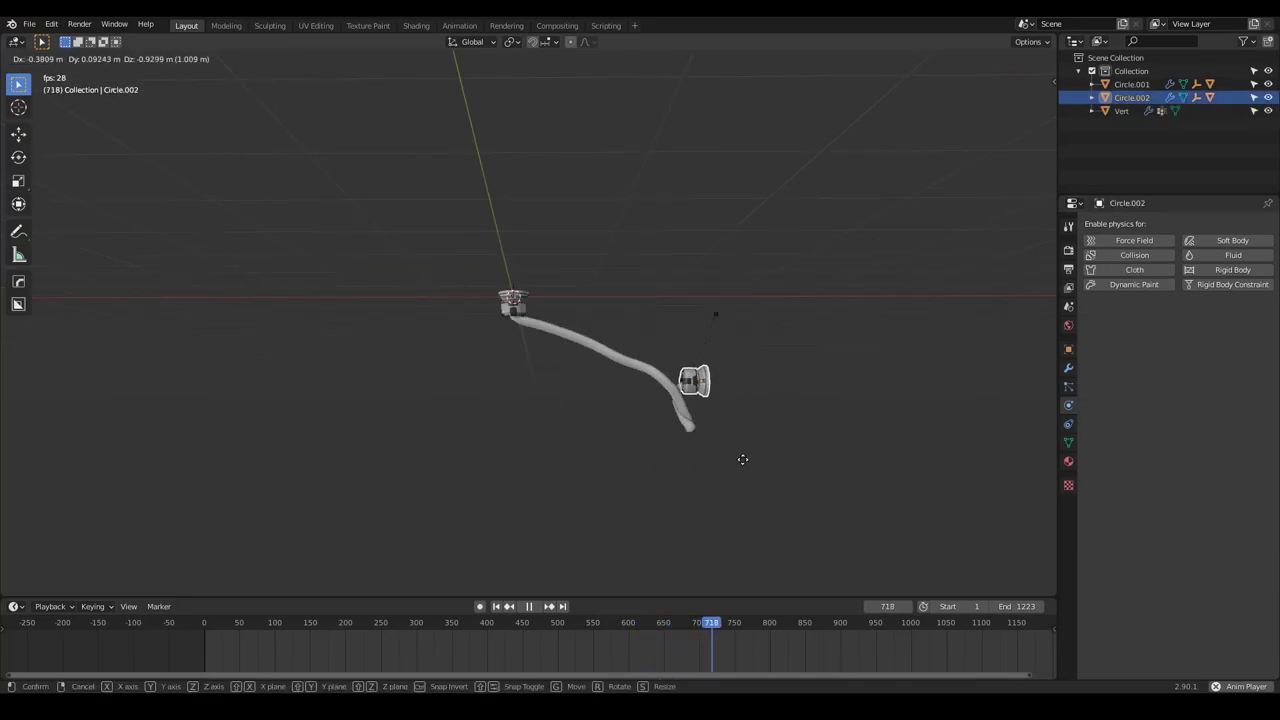
left_click(717, 293)
Move the ringed hose's end connector Circle.006 along the Z axis while the simulation plays
key("g")
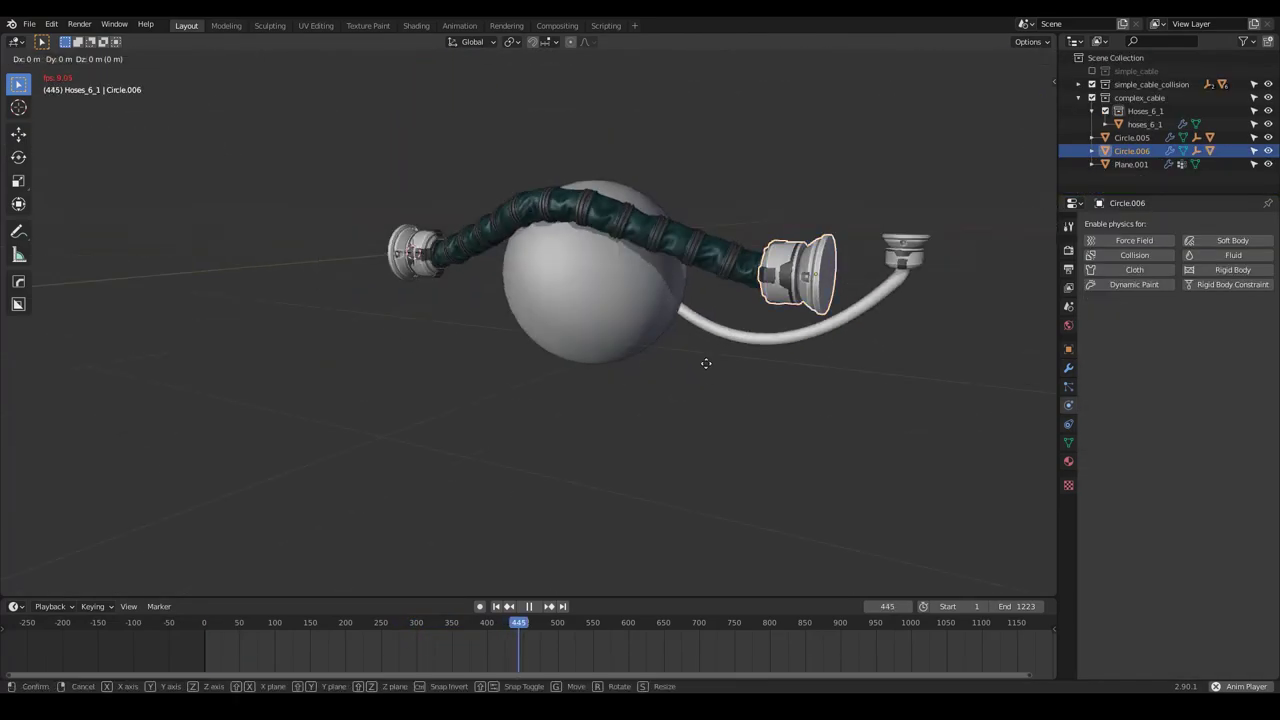
key("z")
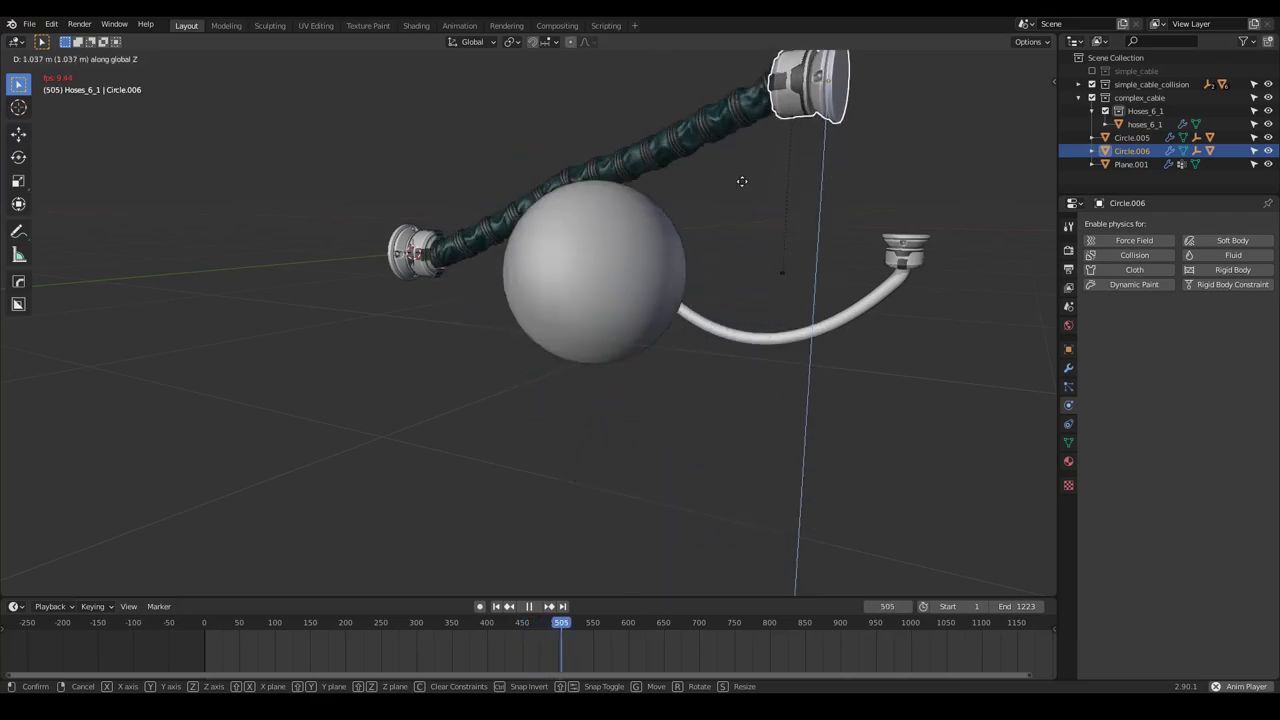
left_click(693, 364)
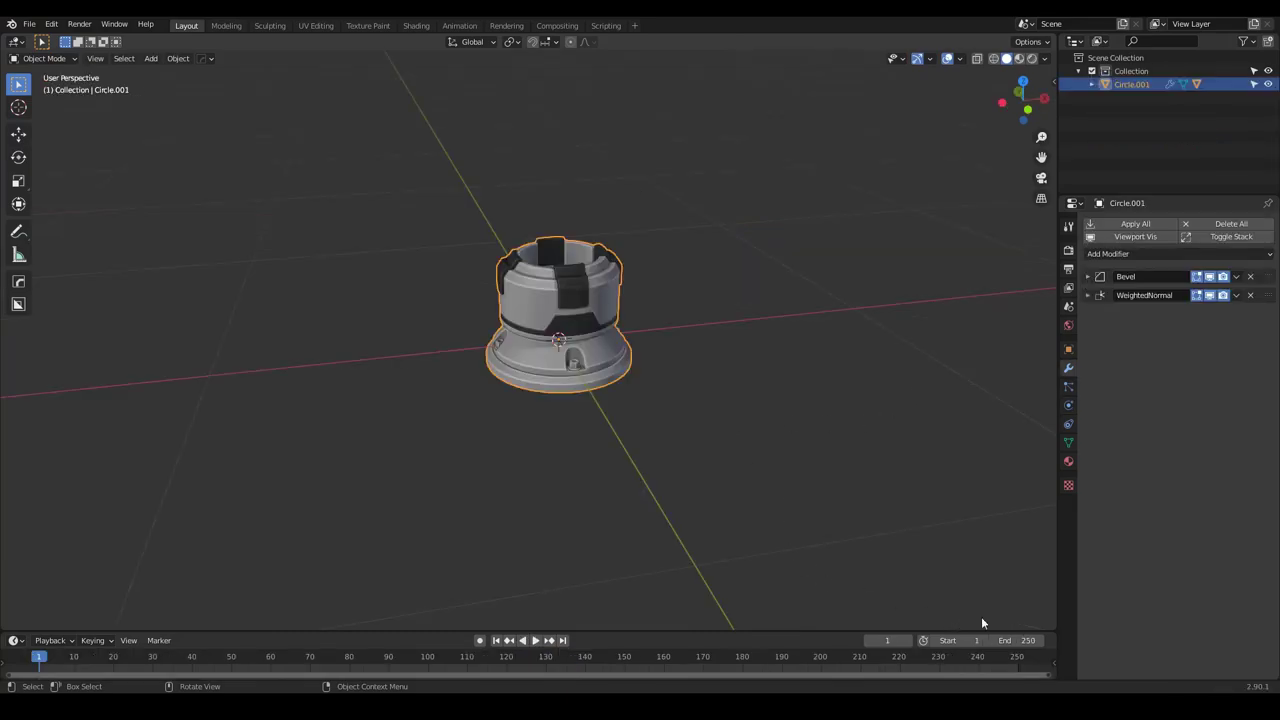
Rotate the connector 180 degrees about the X axis so that its opening faces down
middle_click_drag(585, 291, 600, 323)
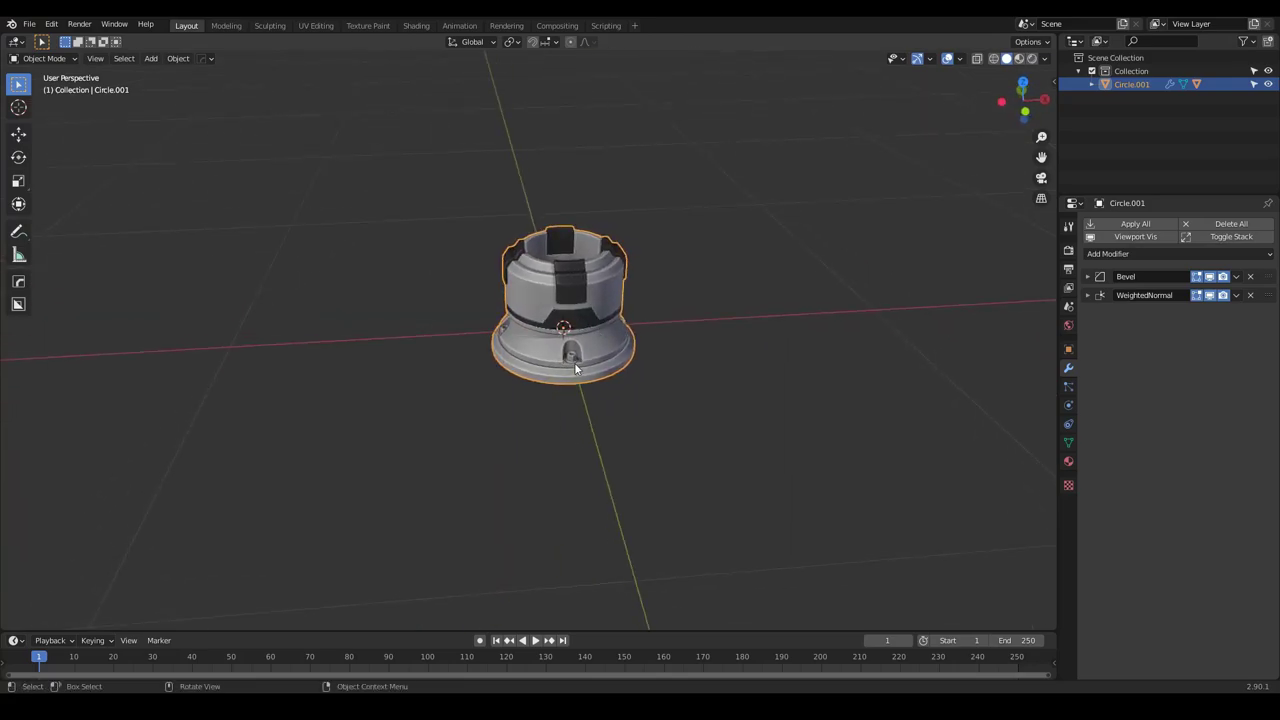
middle_click_drag(575, 362, 588, 352)
middle_click_drag(519, 304, 530, 294)
type("rx")
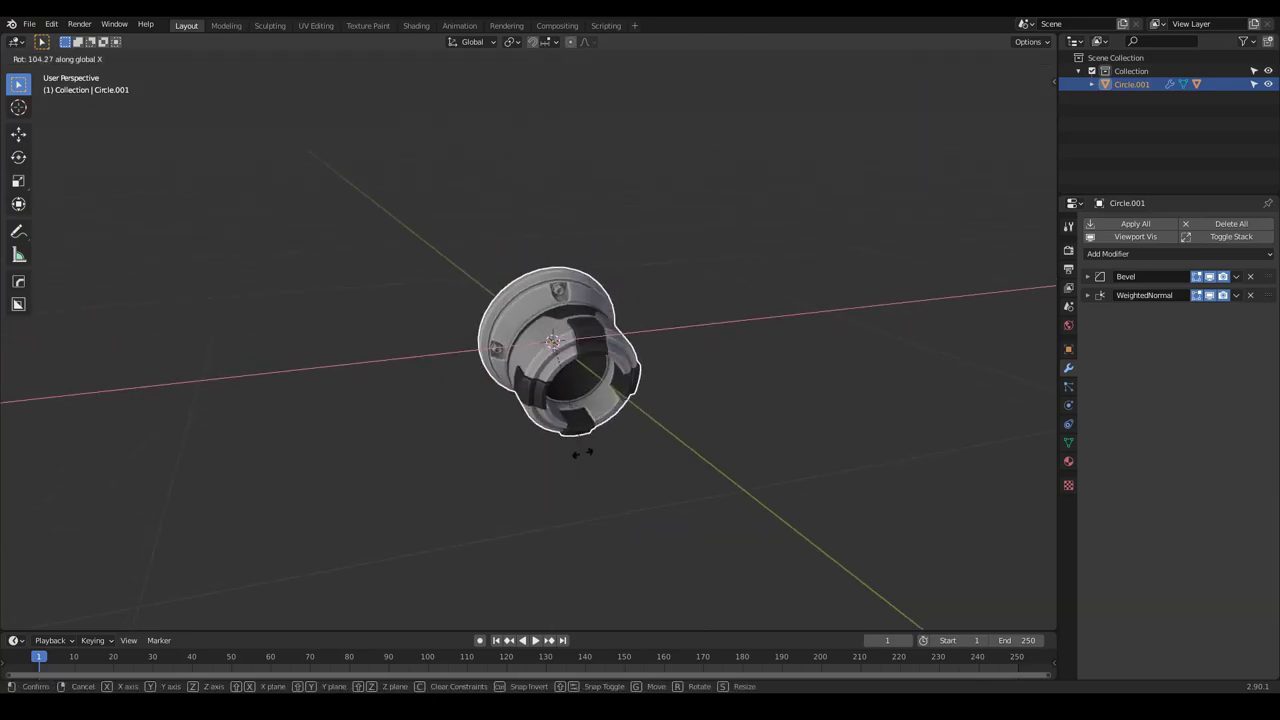
type("180")
key("Return")
Make a linked duplicate of the connector and move it away from the original along the X axis
middle_click_drag(568, 430, 473, 242)
scroll(454, 330, "down", 5)
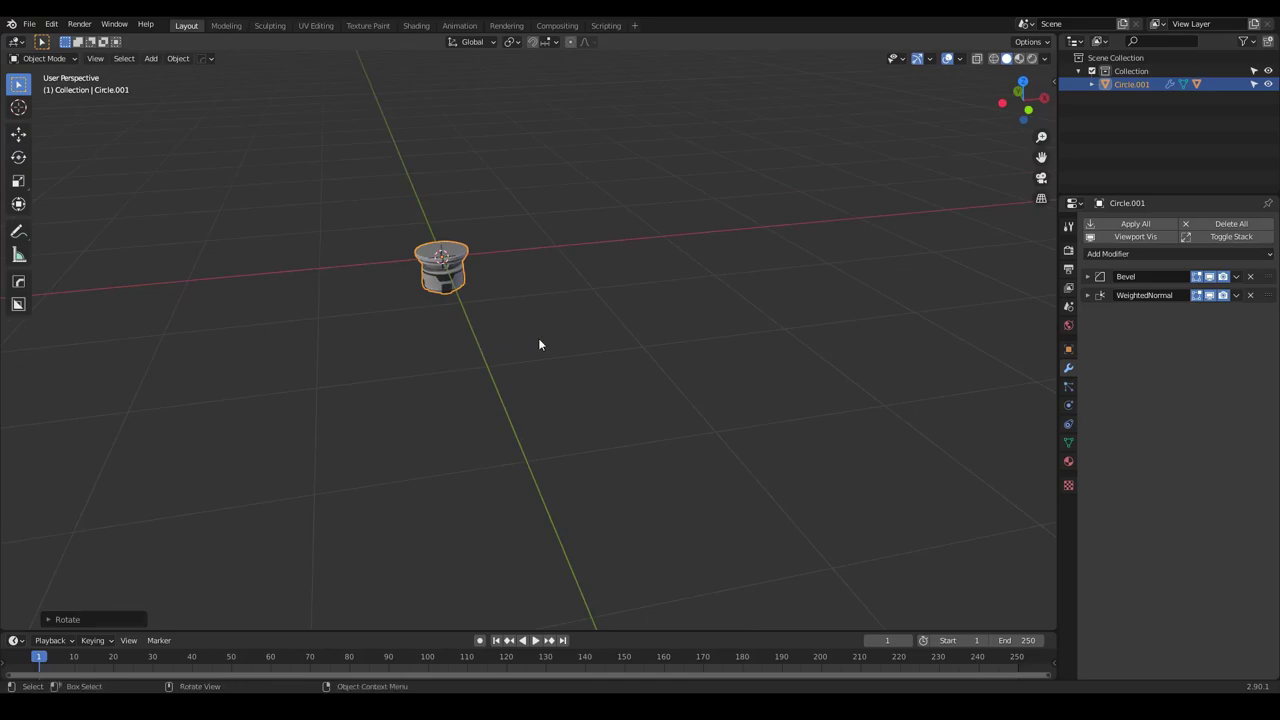
middle_click_drag(538, 338, 566, 397)
key("shift+d")
key("x")
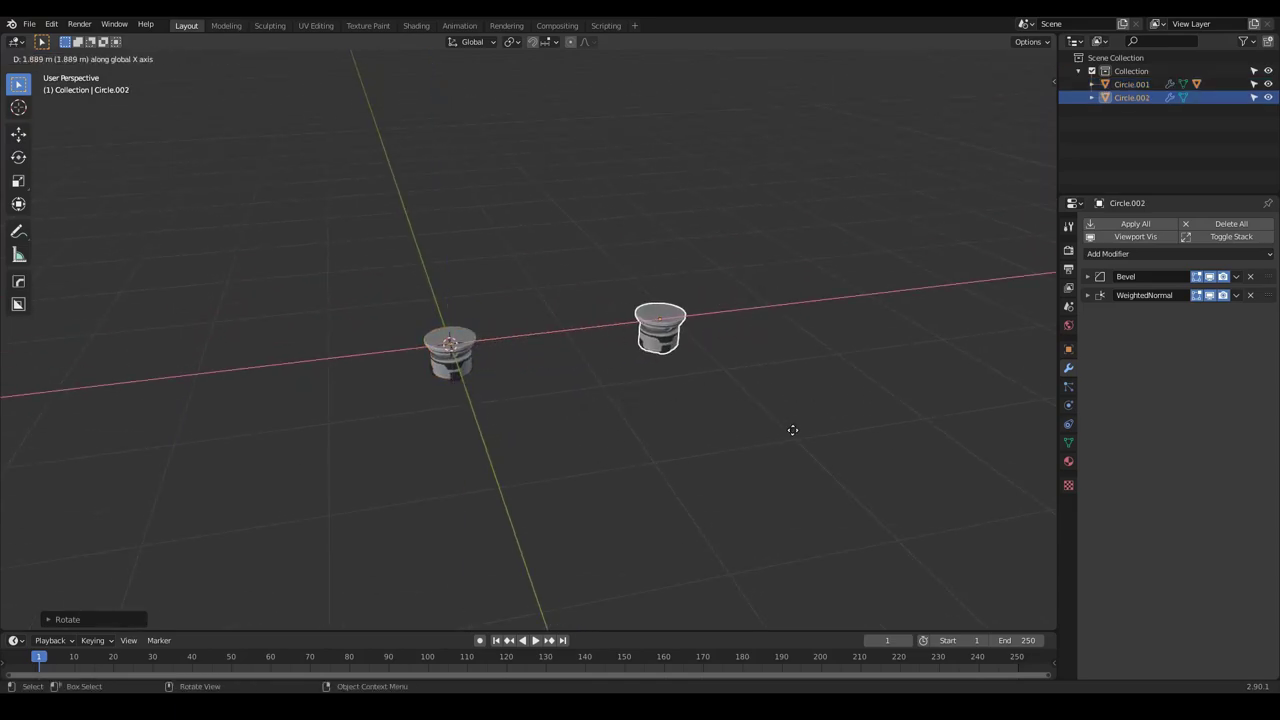
left_click(894, 408)
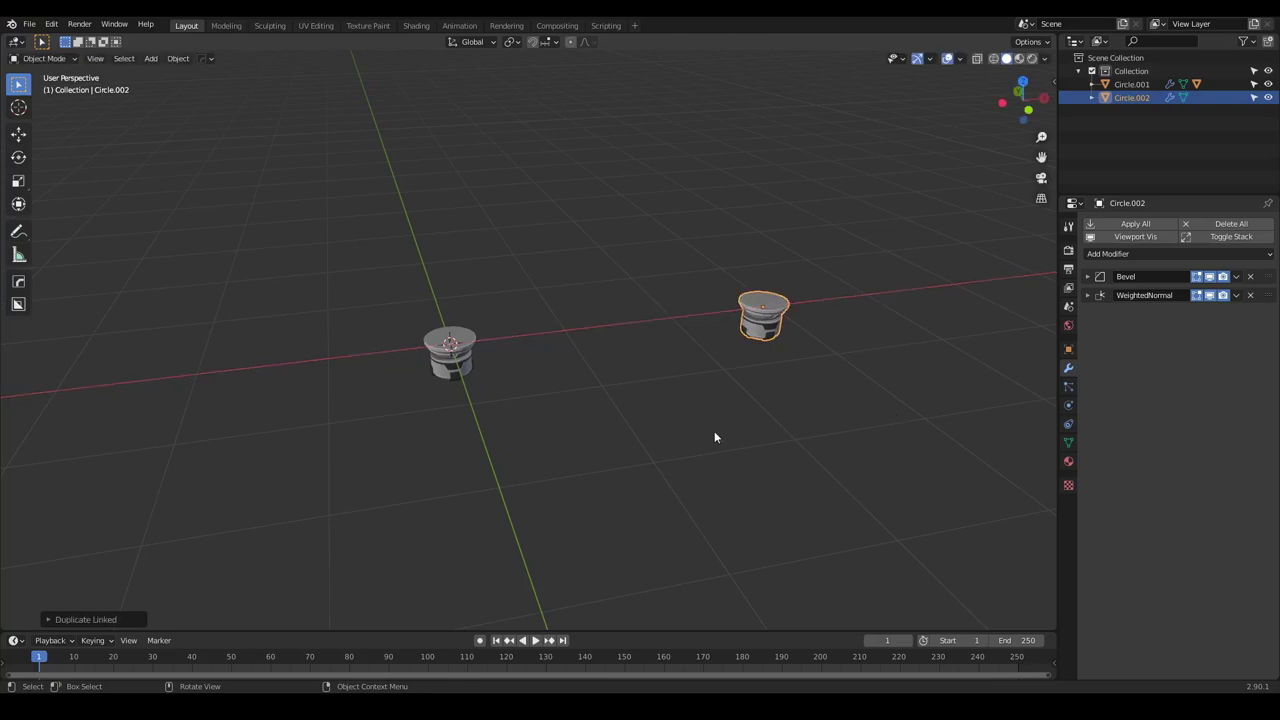
key("g")
key("x")
left_click(868, 437)
Rotate the duplicated connector 90 degrees about the Y axis so that its opening faces the first connector
middle_click_drag(867, 437, 660, 357)
scroll(660, 357, "up", 3)
key("r")
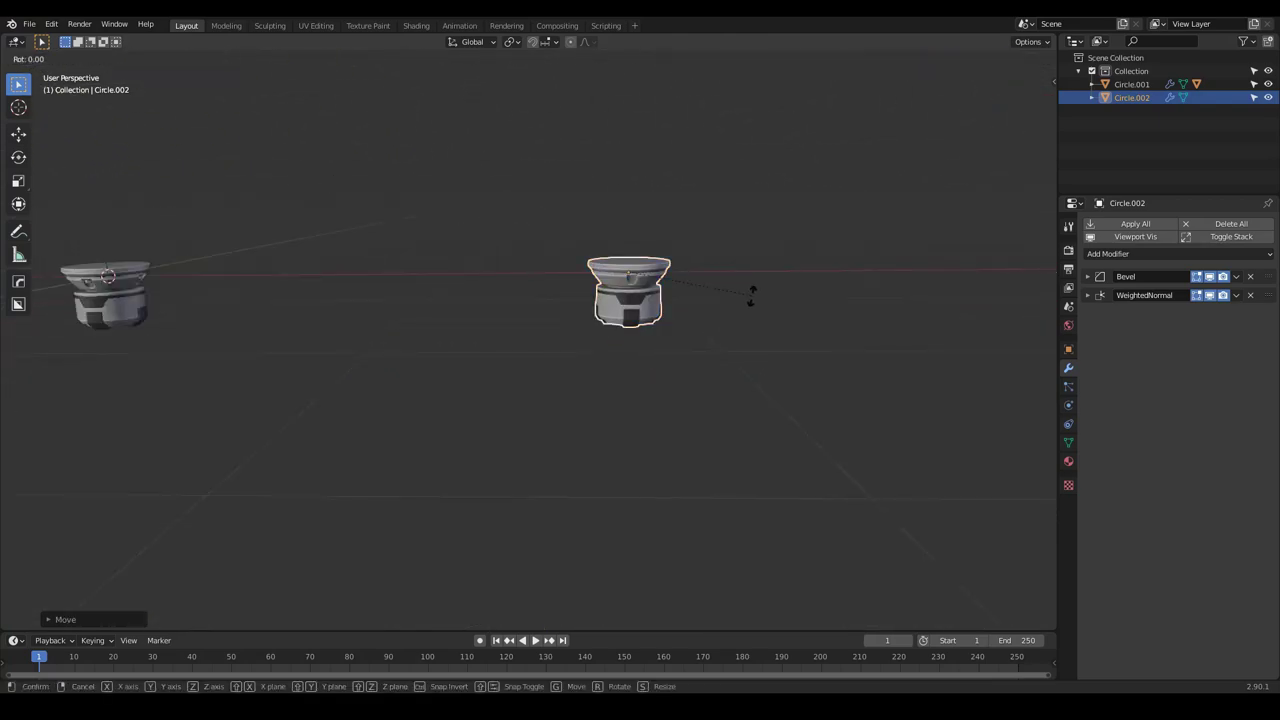
key("x")
type("y")
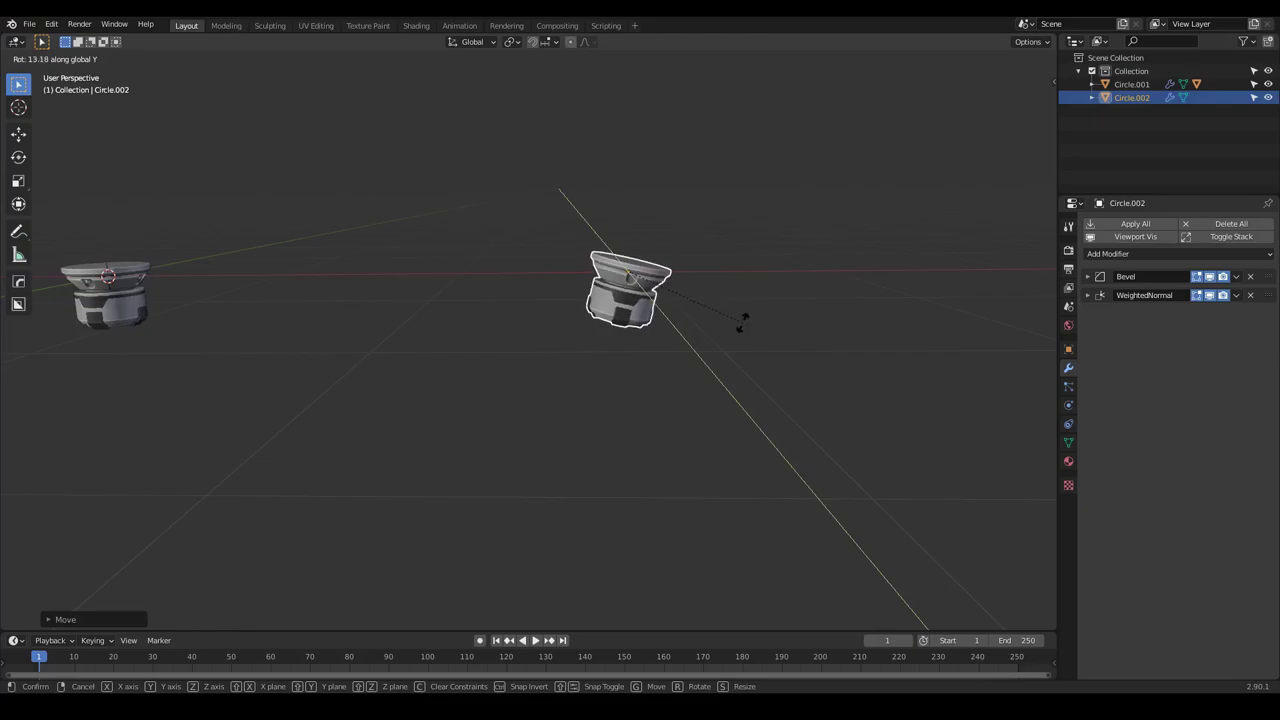
type("90")
key("Return")
Inspect the orientation of both connectors and the openings where the cable enters
middle_click_drag(742, 322, 320, 287)
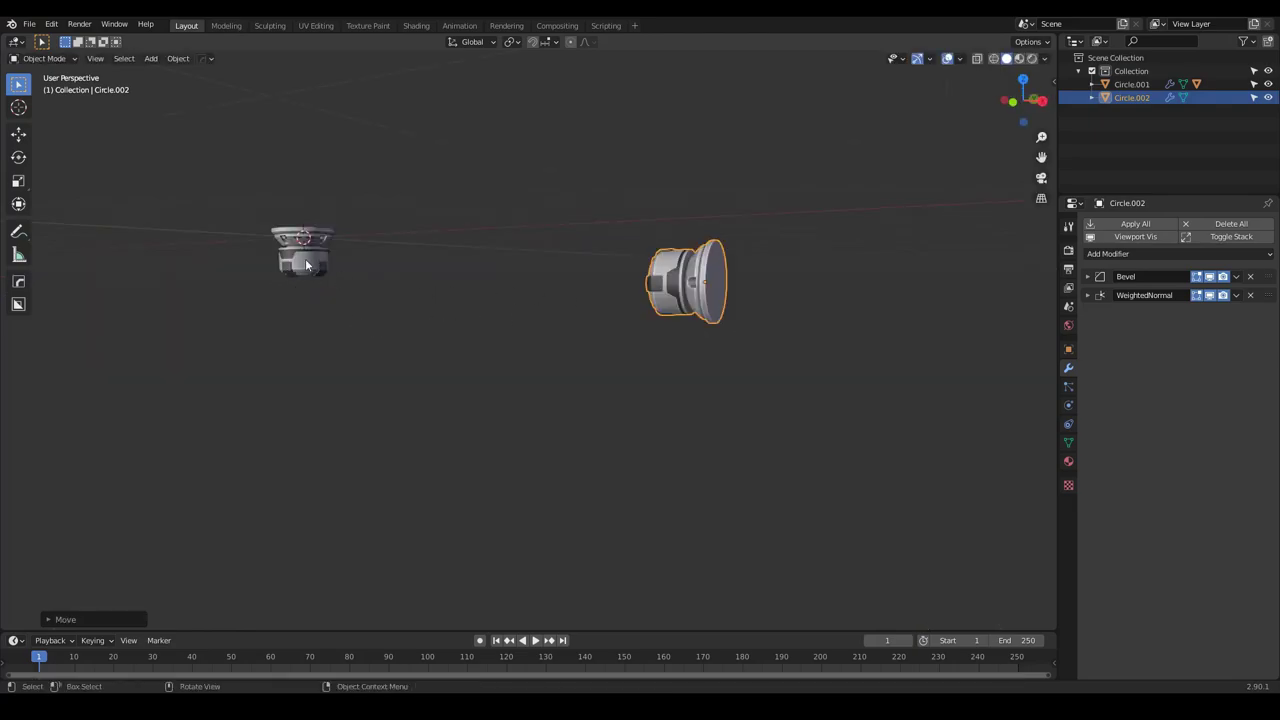
middle_click_drag(306, 265, 304, 280)
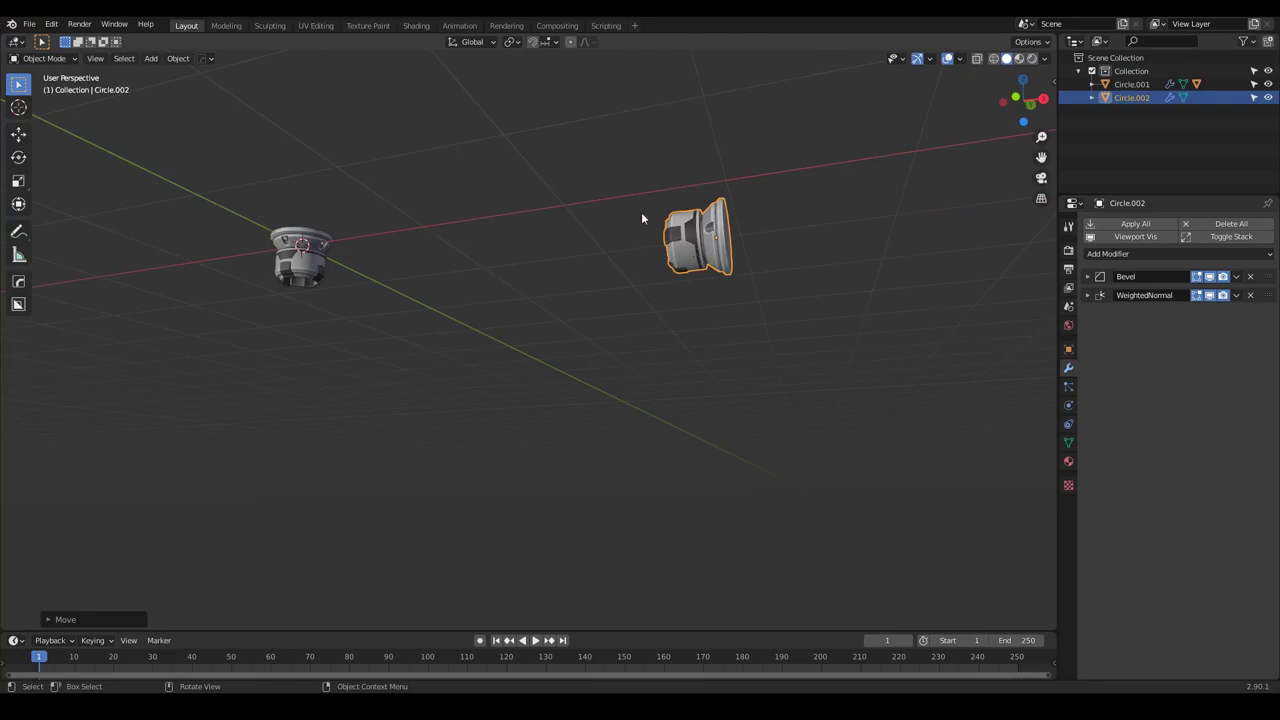
scroll(730, 226, "up", 4)
middle_click_drag(715, 250, 665, 311)
scroll(702, 289, "down", 2)
scroll(716, 271, "up", 3)
scroll(730, 412, "down", 2)
left_click(730, 412)
scroll(710, 309, "down", 2)
Frame the downward-facing connector and add a single-vertex mesh at its origin
left_click(377, 313)
key("KP_Decimal")
middle_click_drag(426, 291, 517, 320)
key("shift+a")
mouse_move(492, 331)
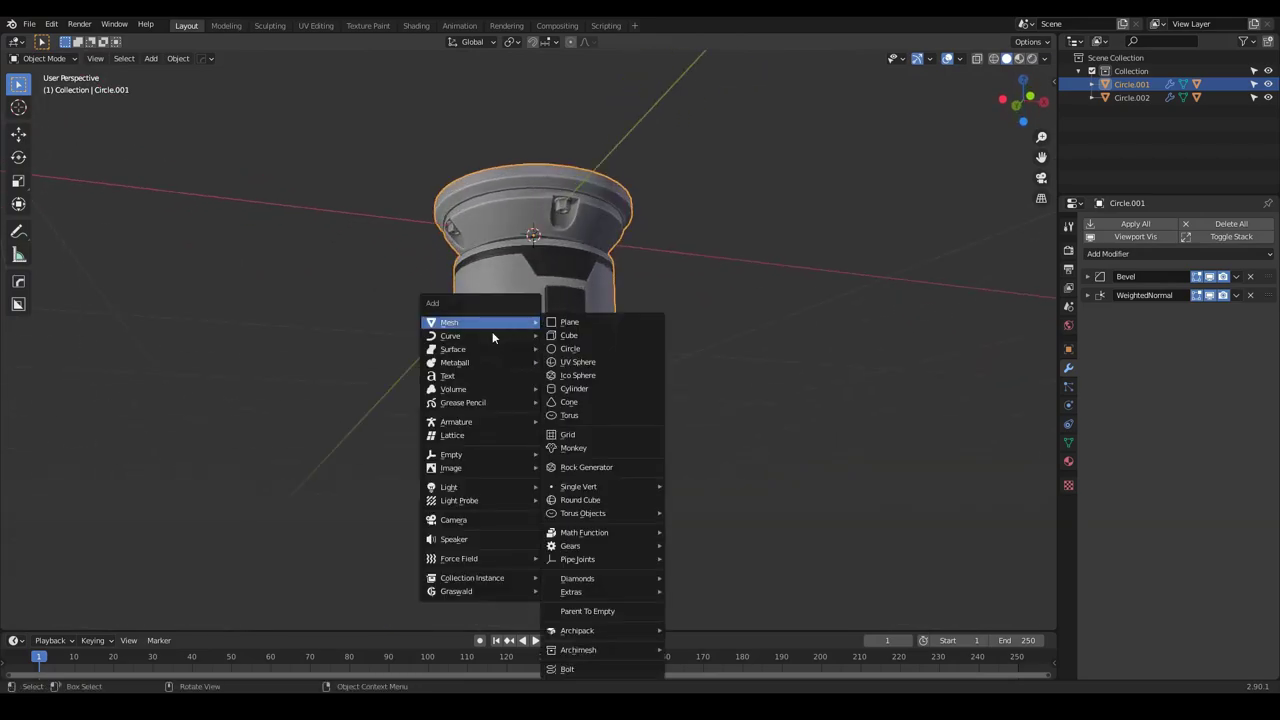
mouse_move(554, 488)
left_click(702, 488)
Turn on X-ray in the front view and move the new vertex down the Z axis into the first connector
middle_click_drag(530, 388, 475, 368)
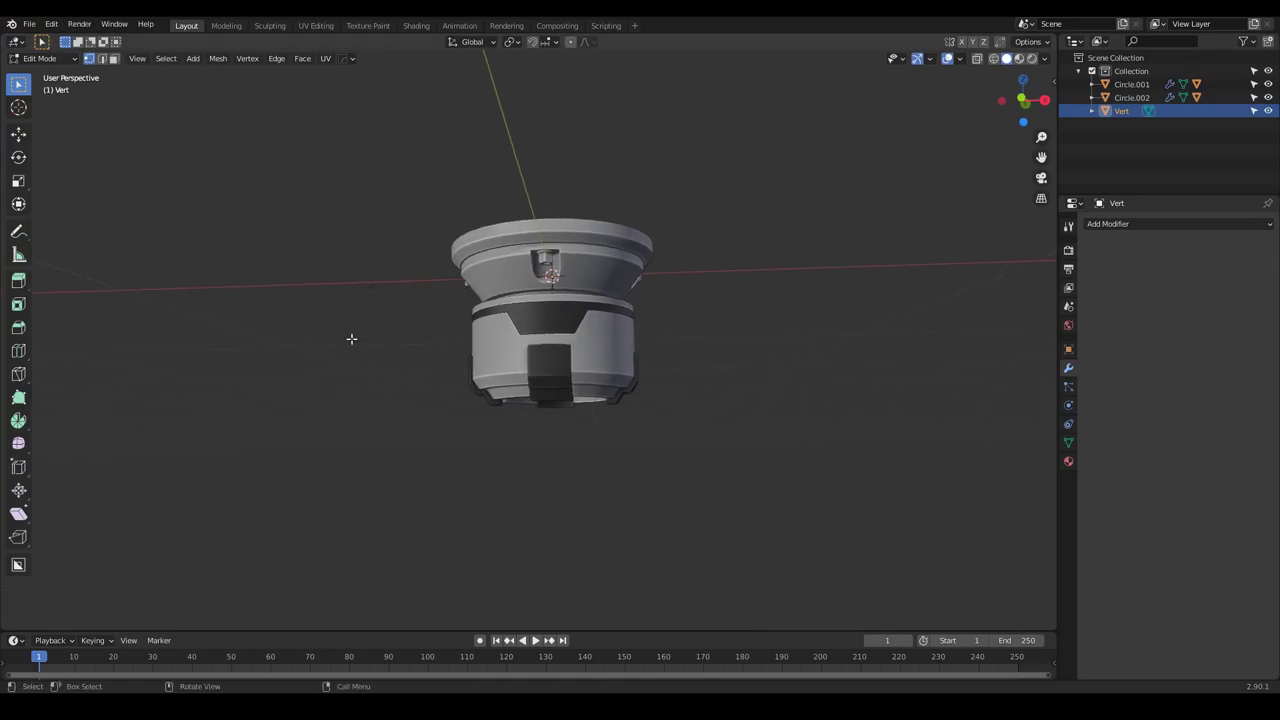
key("KP_1")
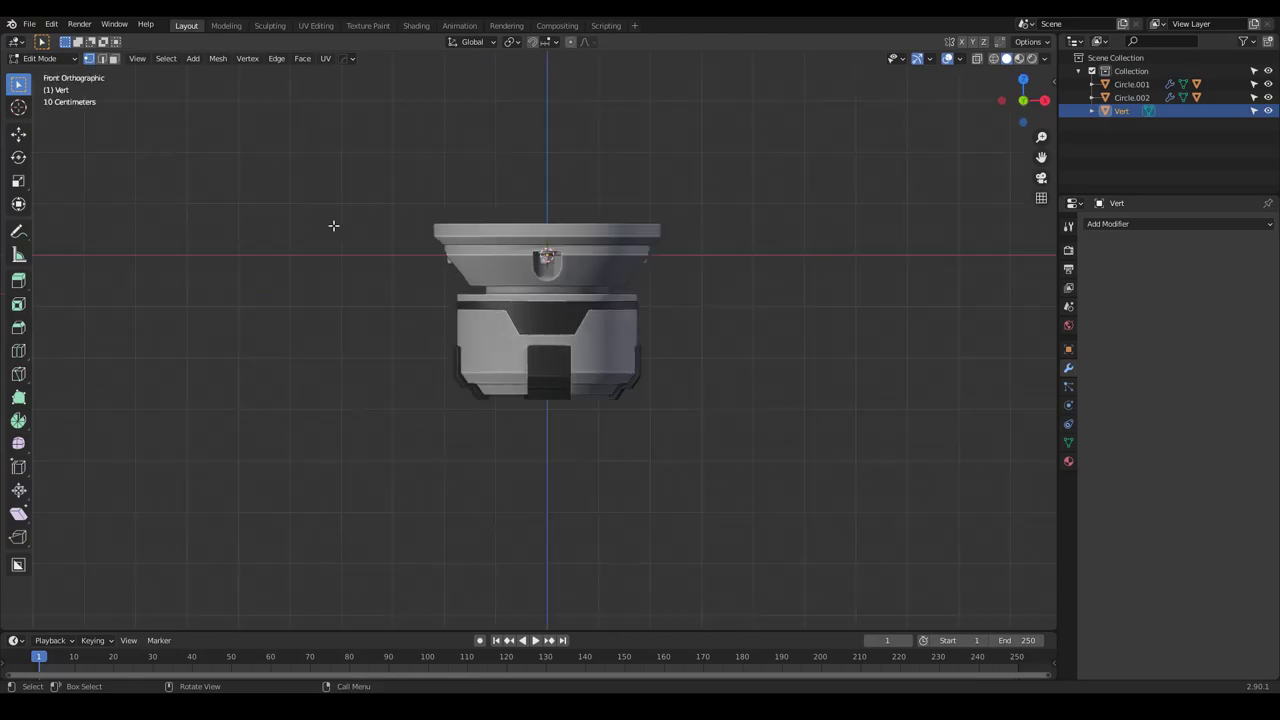
key("z")
left_click(333, 150)
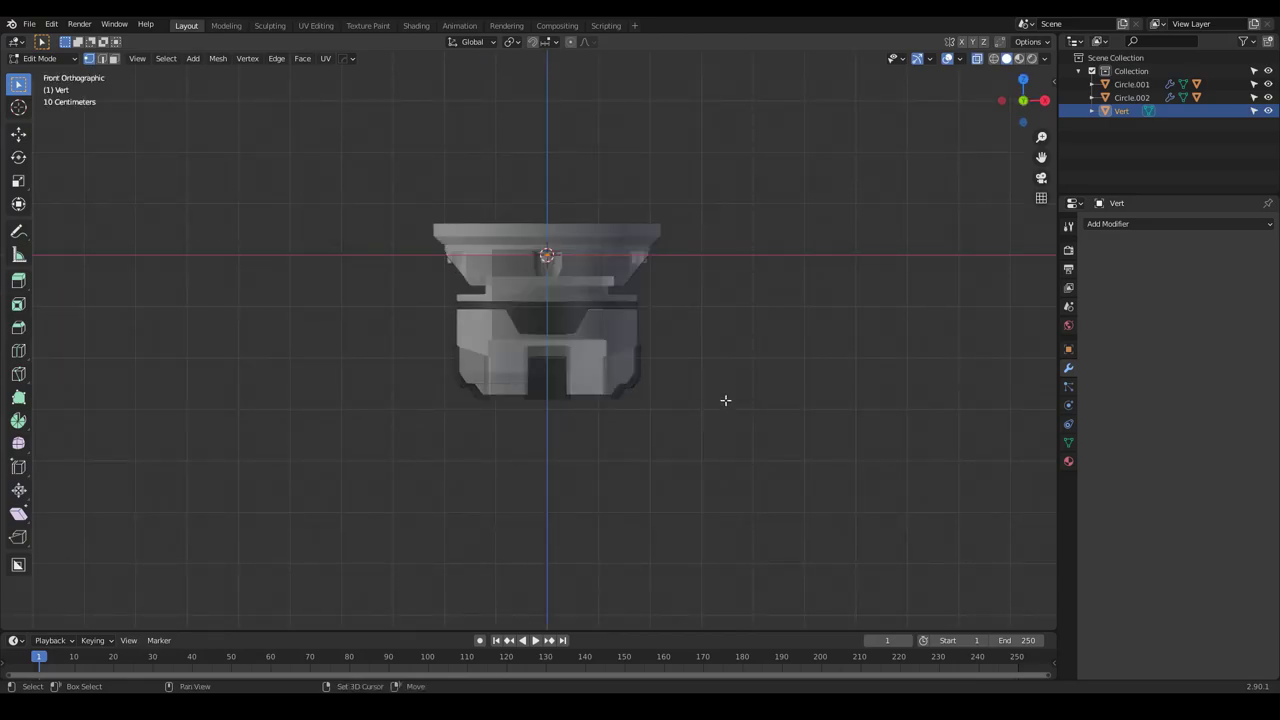
middle_click_drag(726, 400, 669, 337, "shift")
scroll(495, 329, "up", 2)
key("g")
key("z")
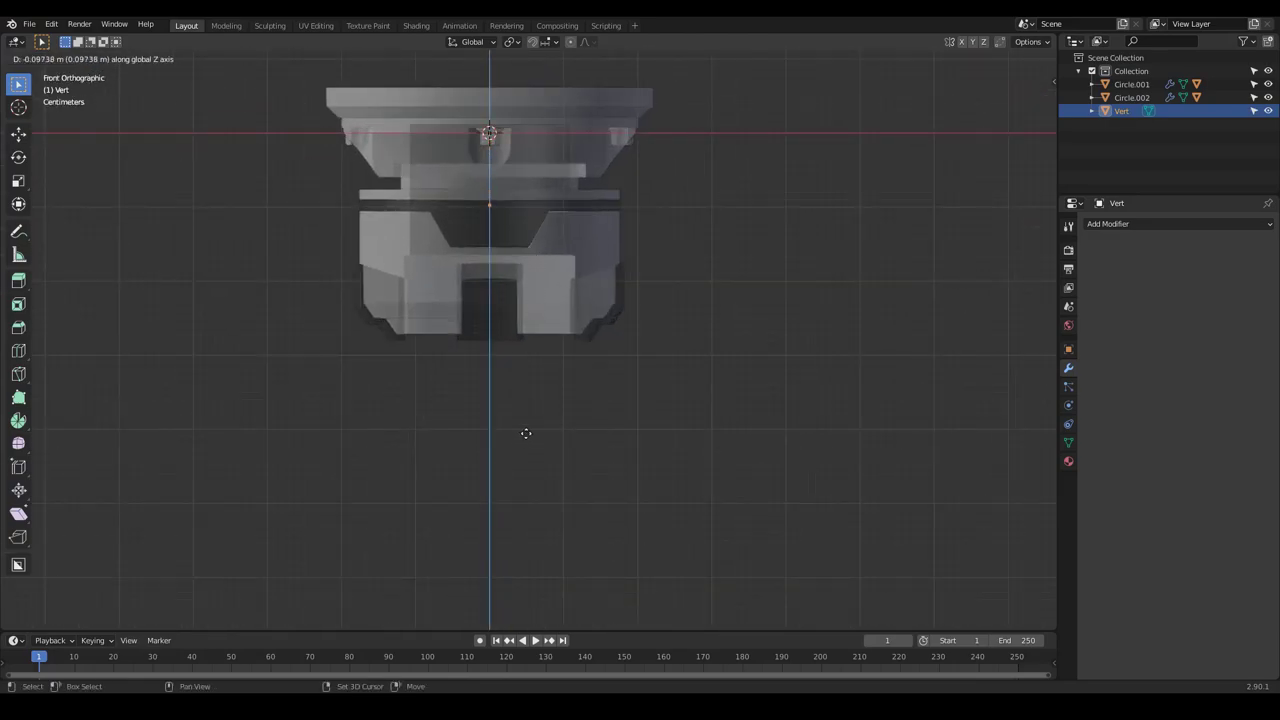
left_click(529, 302)
Extrude the vertex down the Z axis three times, about 0.1 m each, ending just below the first connector
key("e")
key("z")
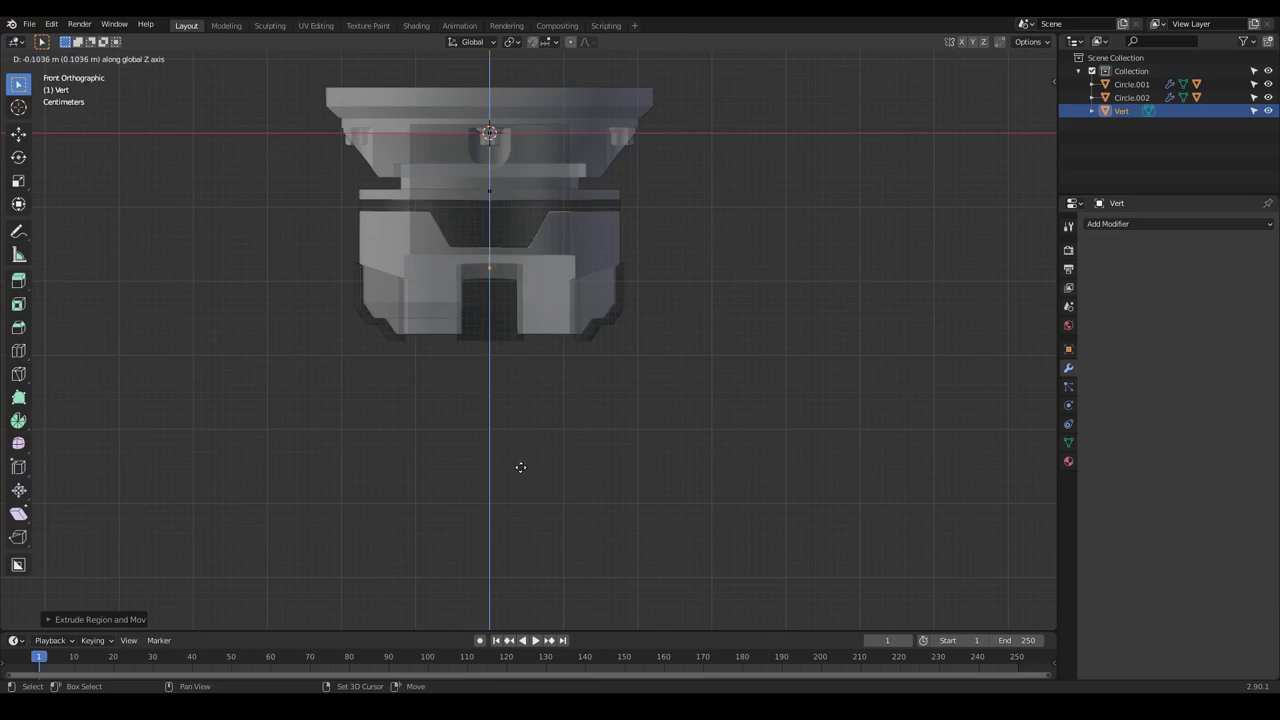
left_click(520, 466)
key("e")
key("z")
left_click(531, 512)
middle_click_drag(540, 446, 463, 310, "shift")
key("e")
key("z")
left_click(467, 376)
Extrude the lowest vertex across to the second connector and shift the new vertex along X to just outside its opening
scroll(467, 370, "down", 8)
middle_click_drag(466, 362, 287, 367, "shift")
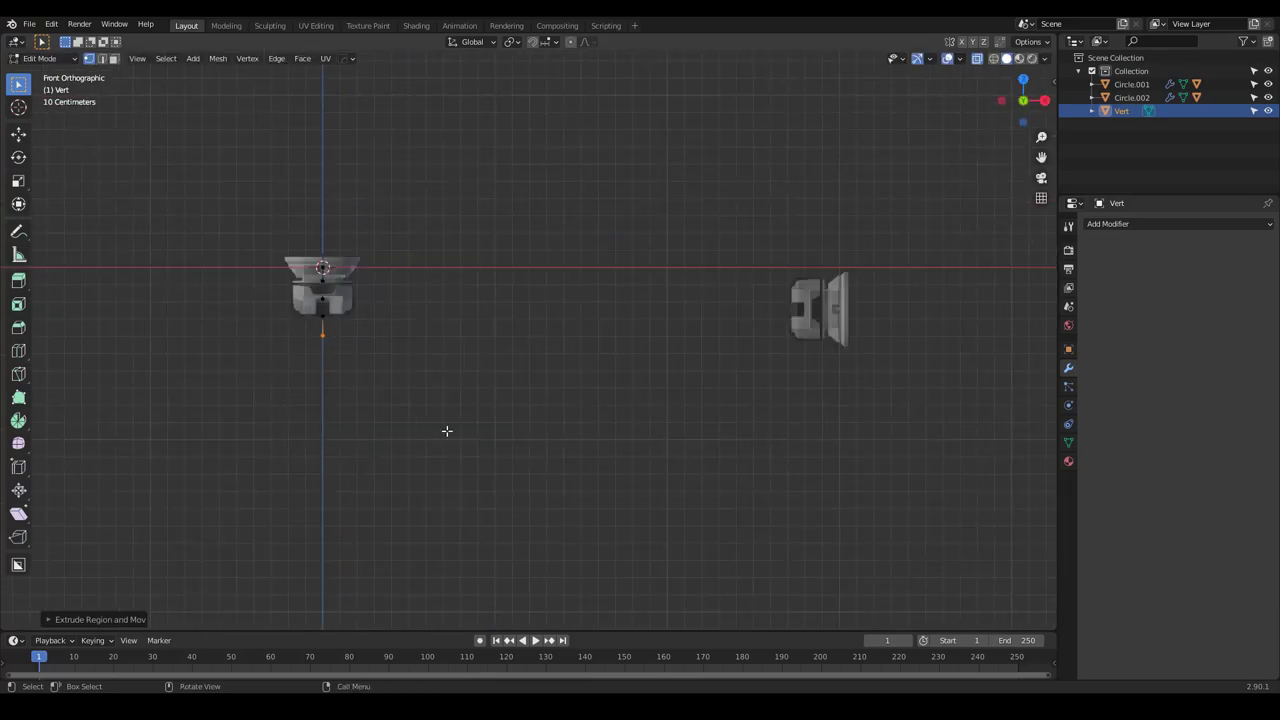
key("e")
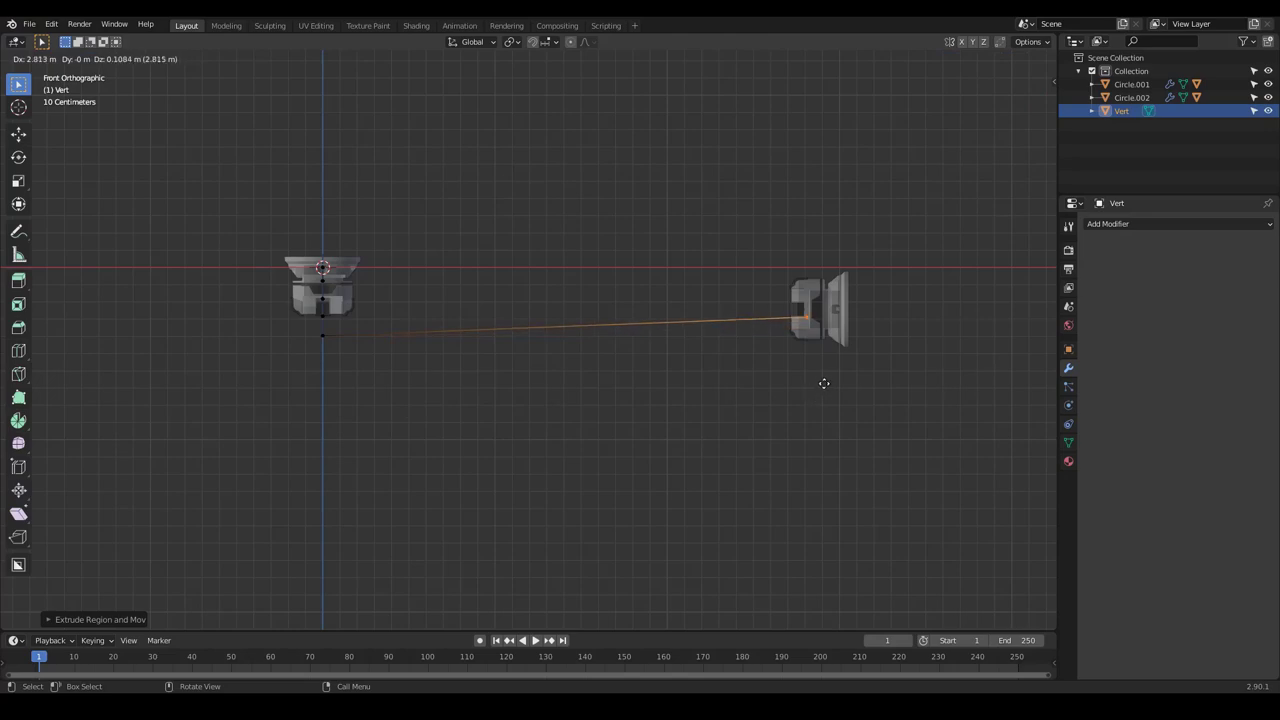
left_click(814, 377)
scroll(506, 337, "up", 2)
middle_click_drag(660, 335, 707, 355, "shift")
scroll(707, 355, "down", 2)
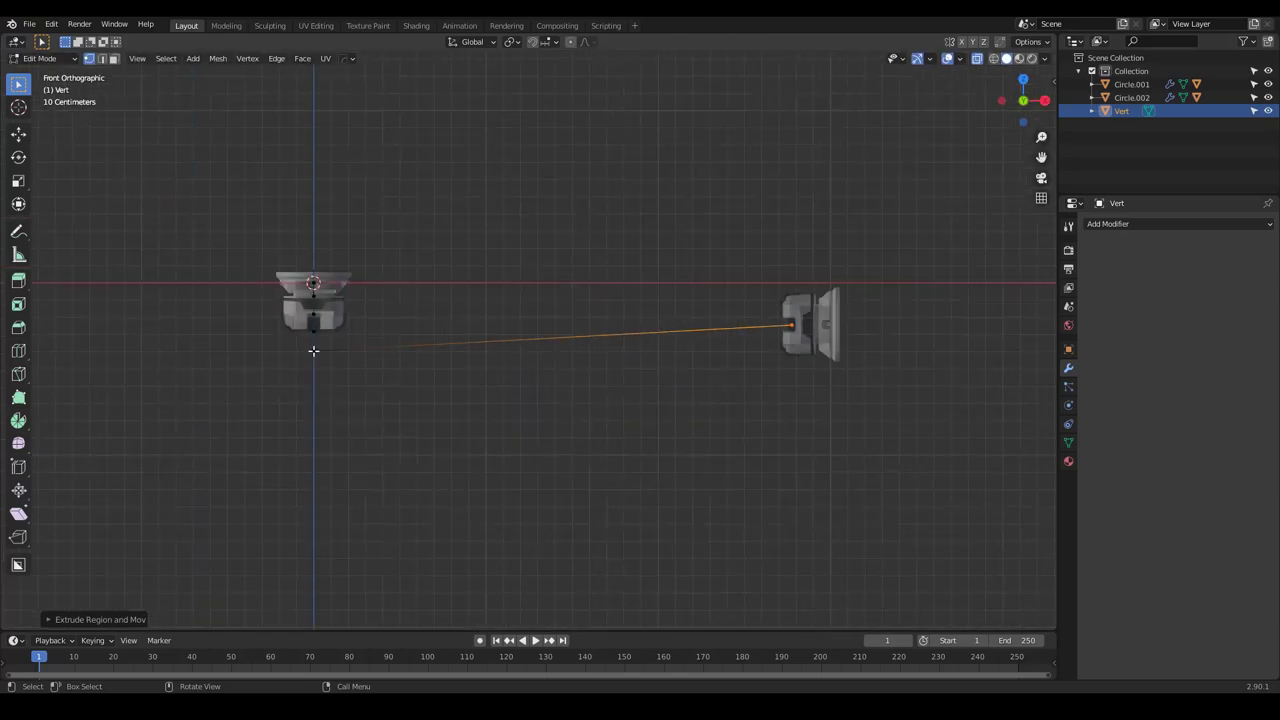
key("g")
key("x")
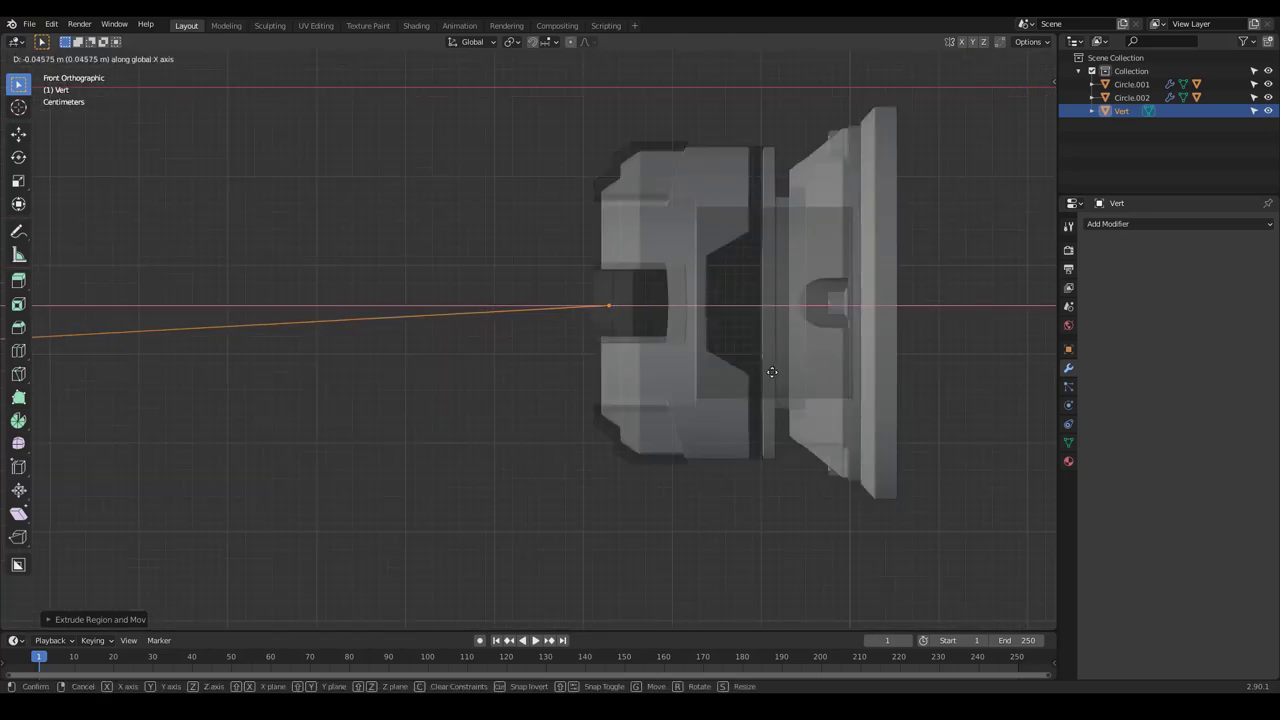
left_click(966, 341)
Extrude the end vertex three times along X into the second connector, about 0.1 m each
key("e")
middle_click_drag(702, 369, 825, 379)
left_click(792, 359)
key("e")
left_click(868, 372)
key("e")
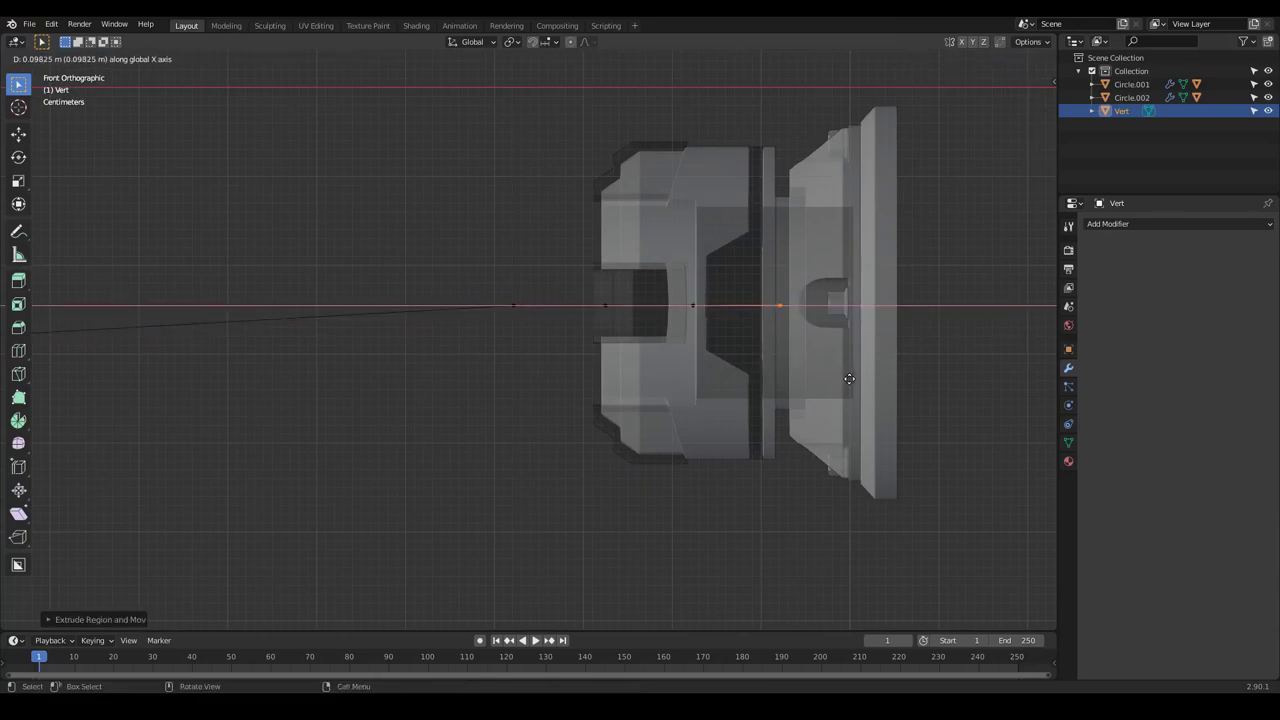
Move the corner vertex below the first connector slightly upward
scroll(757, 371, "down", 5)
scroll(692, 370, "up", 2)
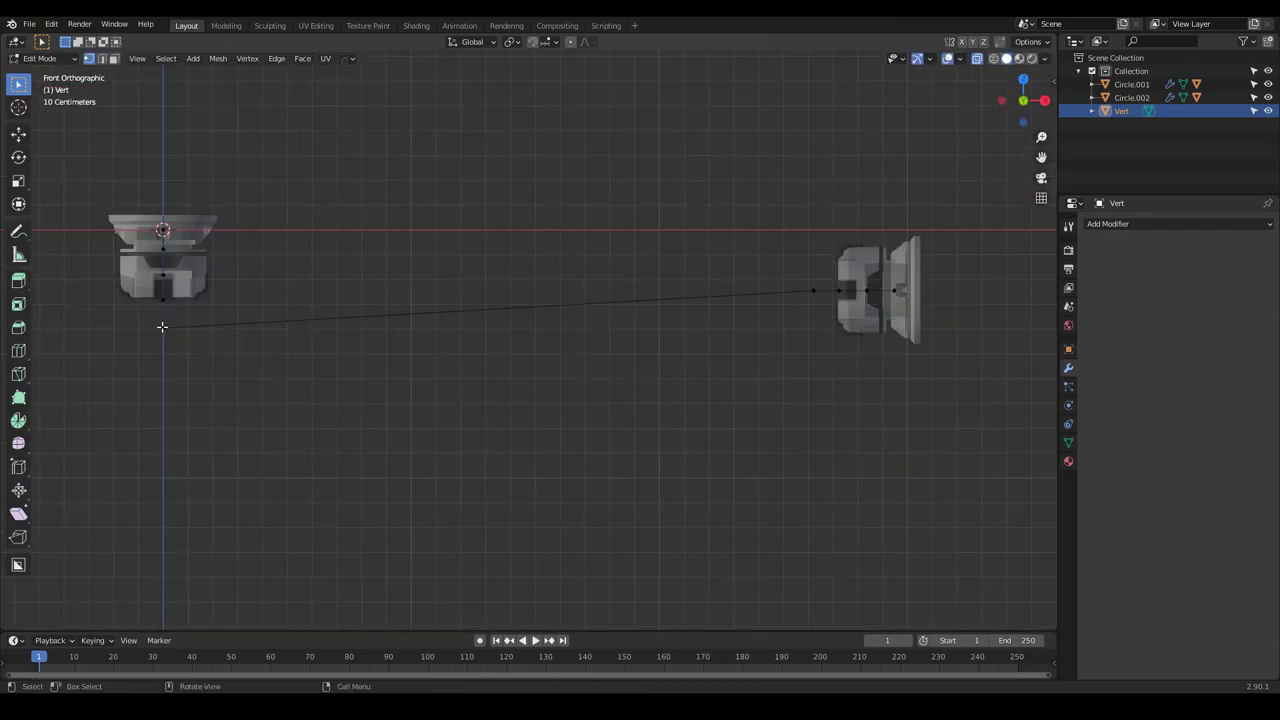
left_click(184, 324)
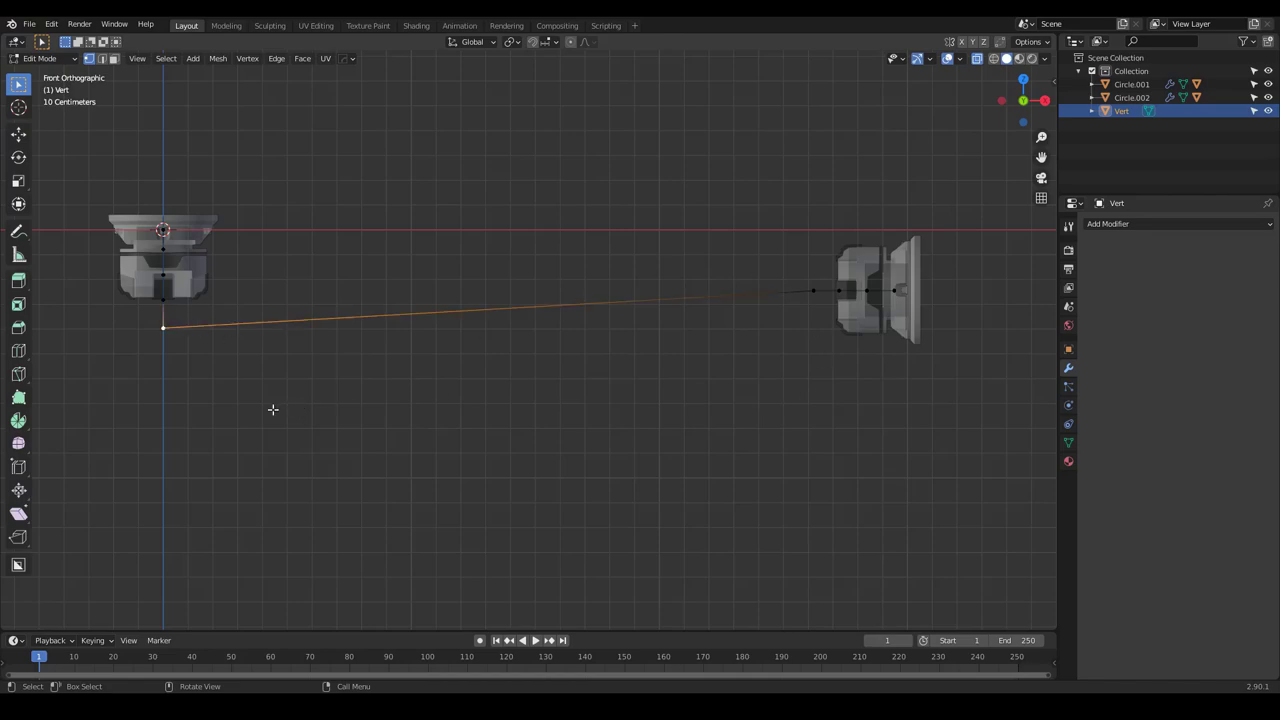
key("g")
middle_click_drag(274, 409, 283, 361)
left_click(283, 361)
Subdivide the long edge between the two connectors with 32 cuts
left_click(813, 295)
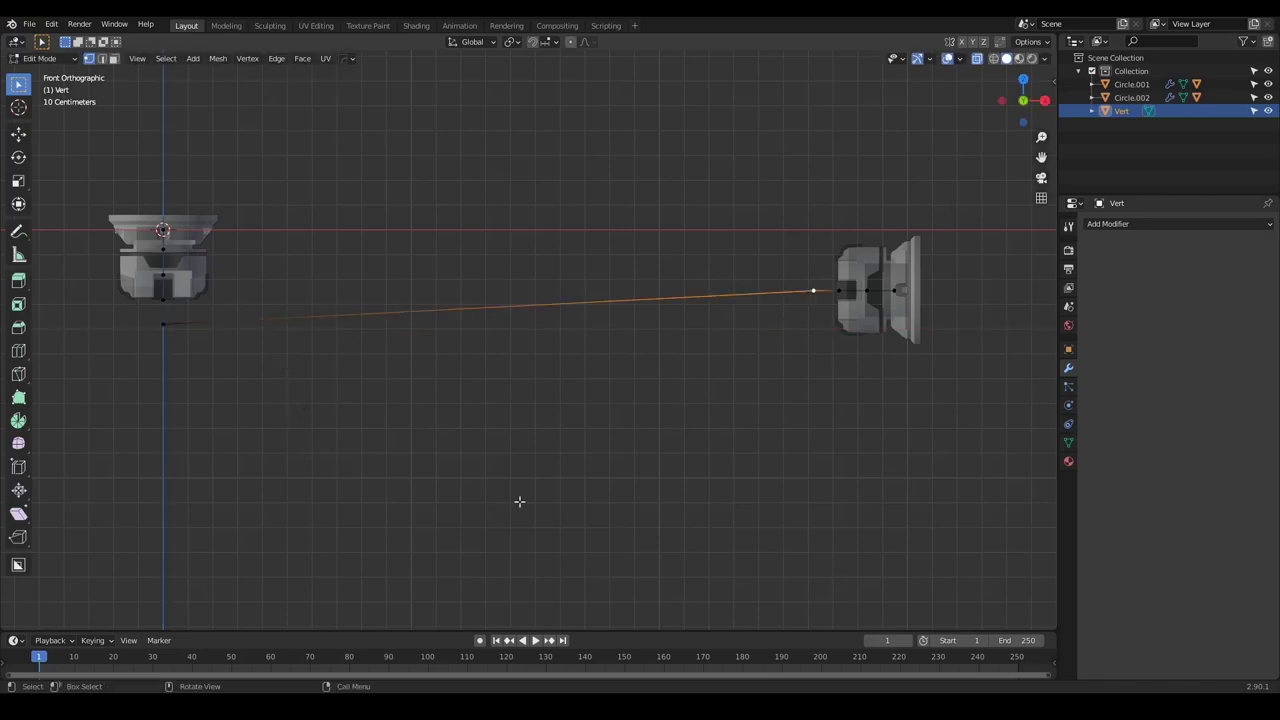
left_click(172, 354, "shift")
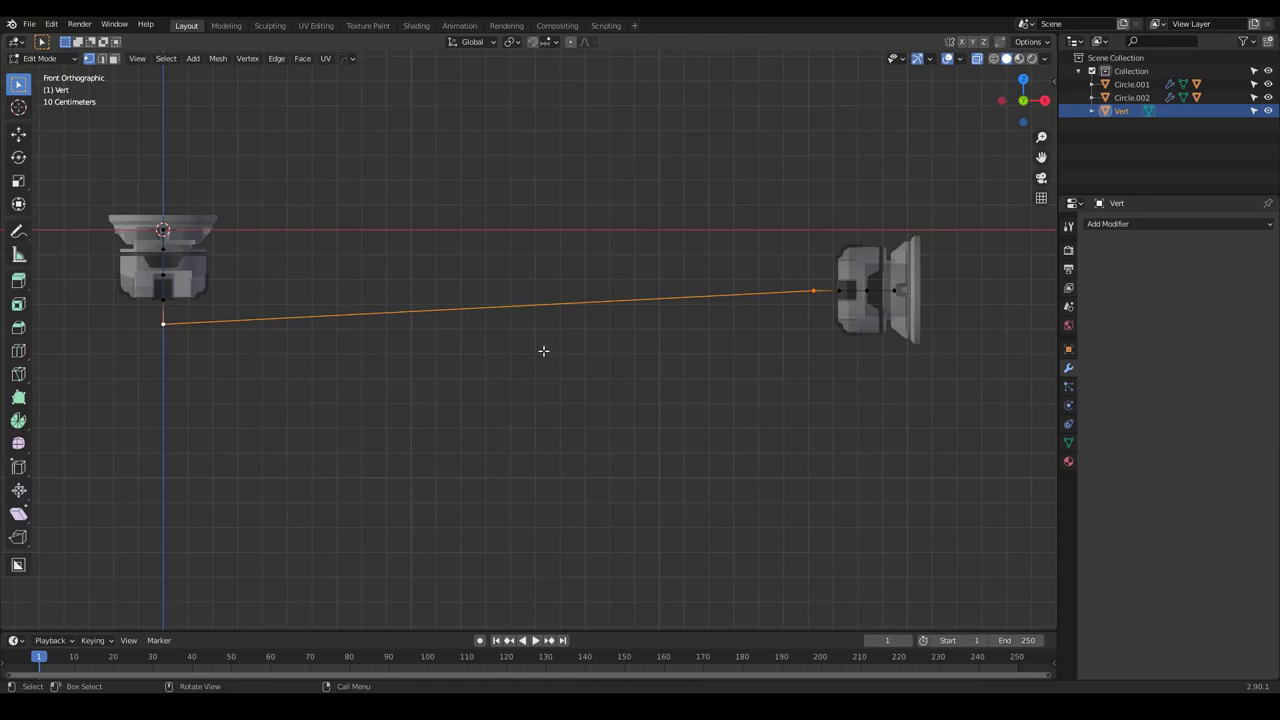
right_click(543, 351)
left_click(534, 312)
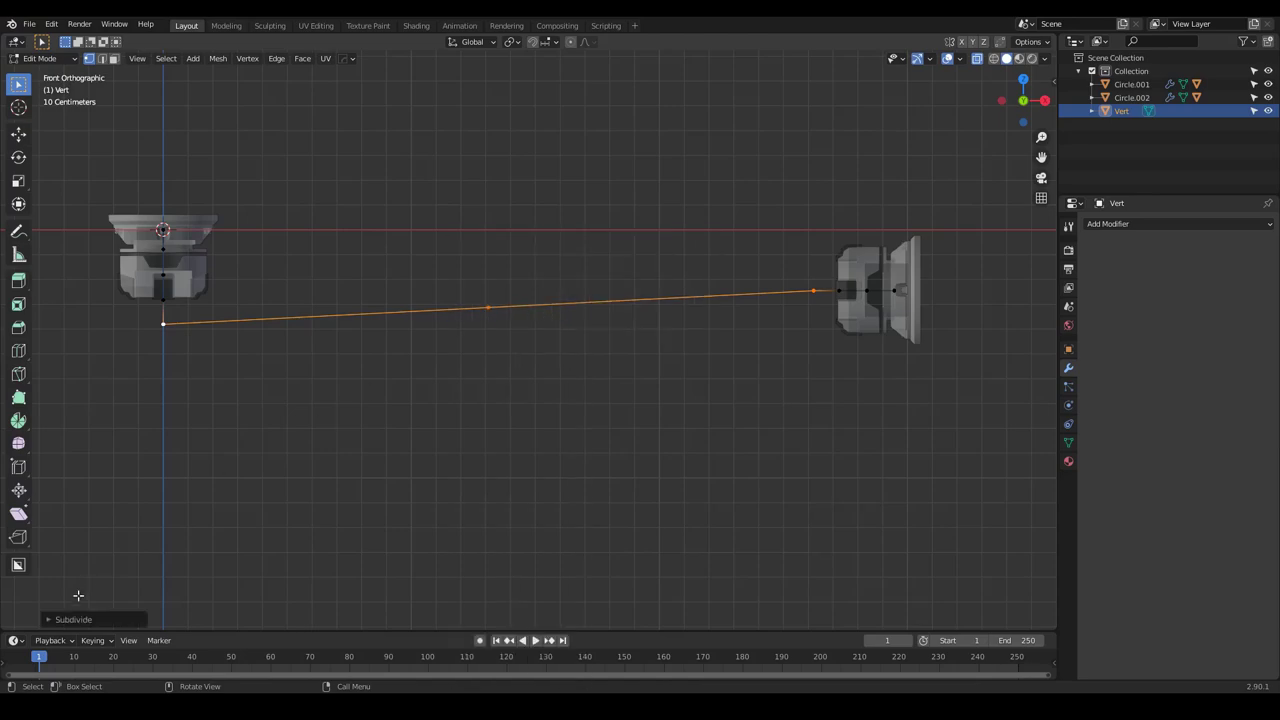
left_click(49, 619)
left_click_drag(152, 527, 172, 527)
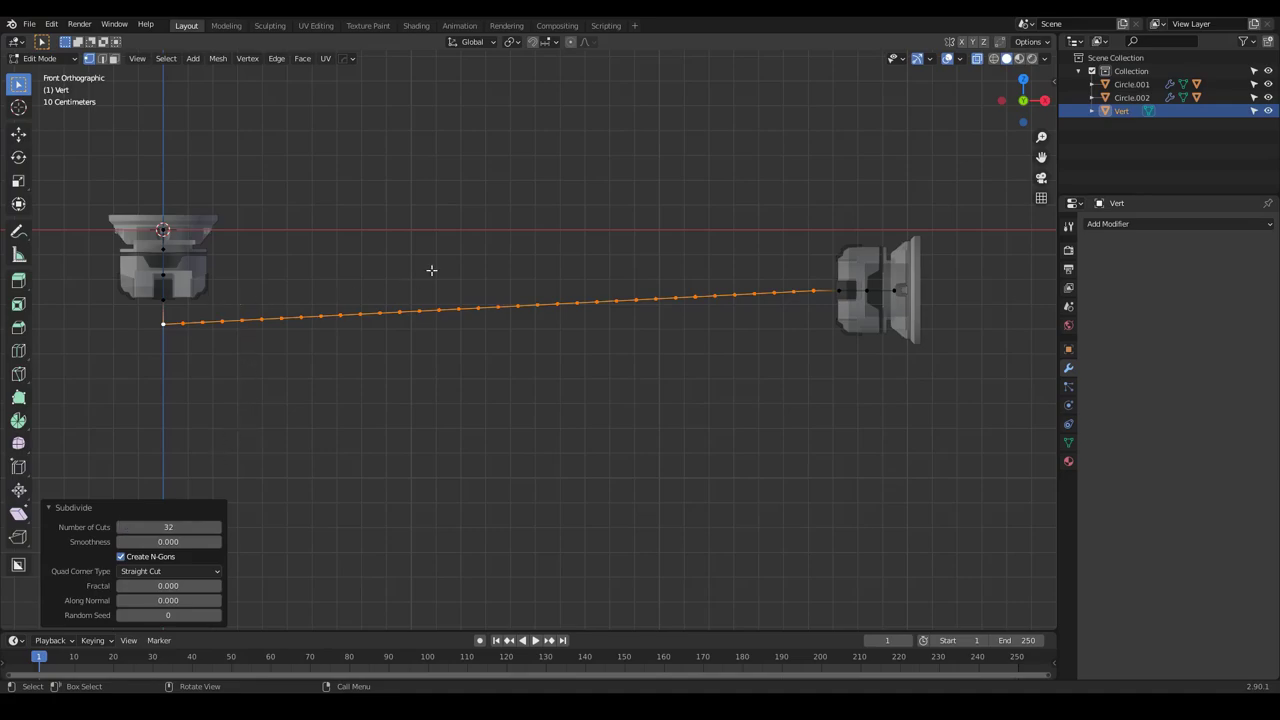
Add a vertex group named Pin to the cable mesh
middle_click_drag(500, 342, 482, 385)
left_click(937, 449)
mouse_move(658, 421)
middle_mouse_down("shift")
mouse_move(584, 424)
mouse_move(637, 412)
middle_mouse_up("shift")
left_click(1069, 445)
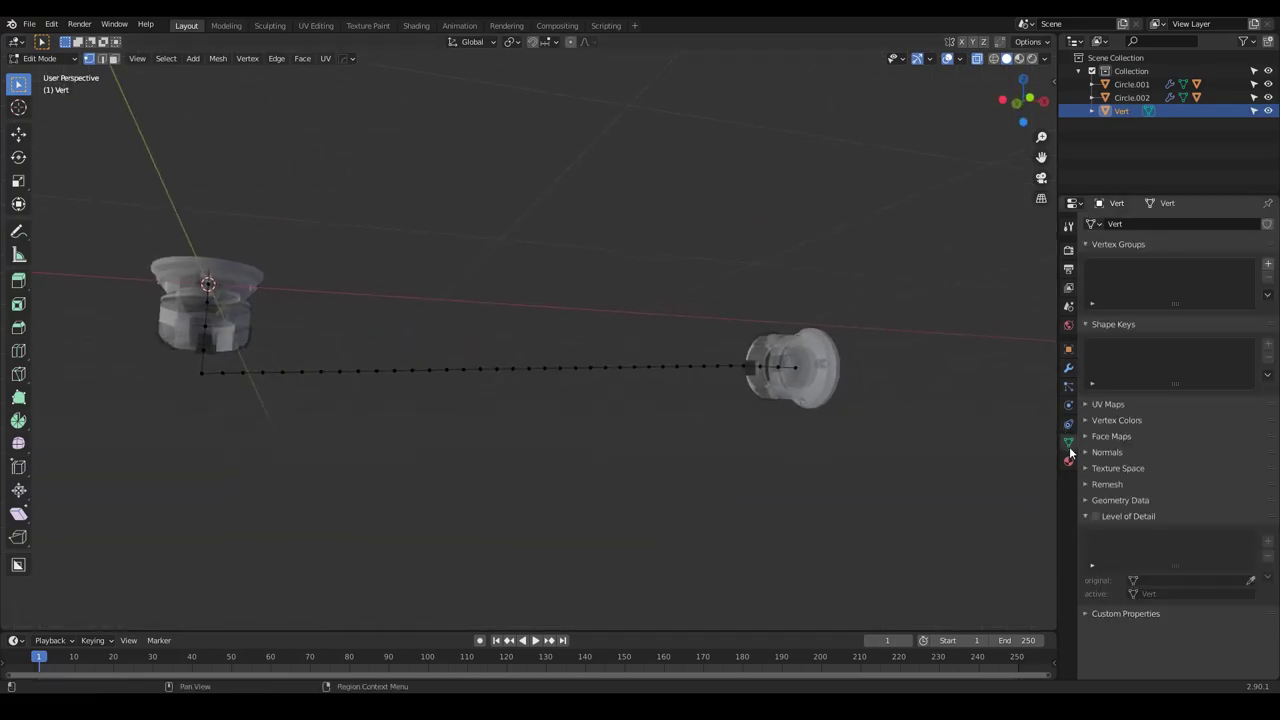
middle_click_drag(838, 383, 857, 386, "shift")
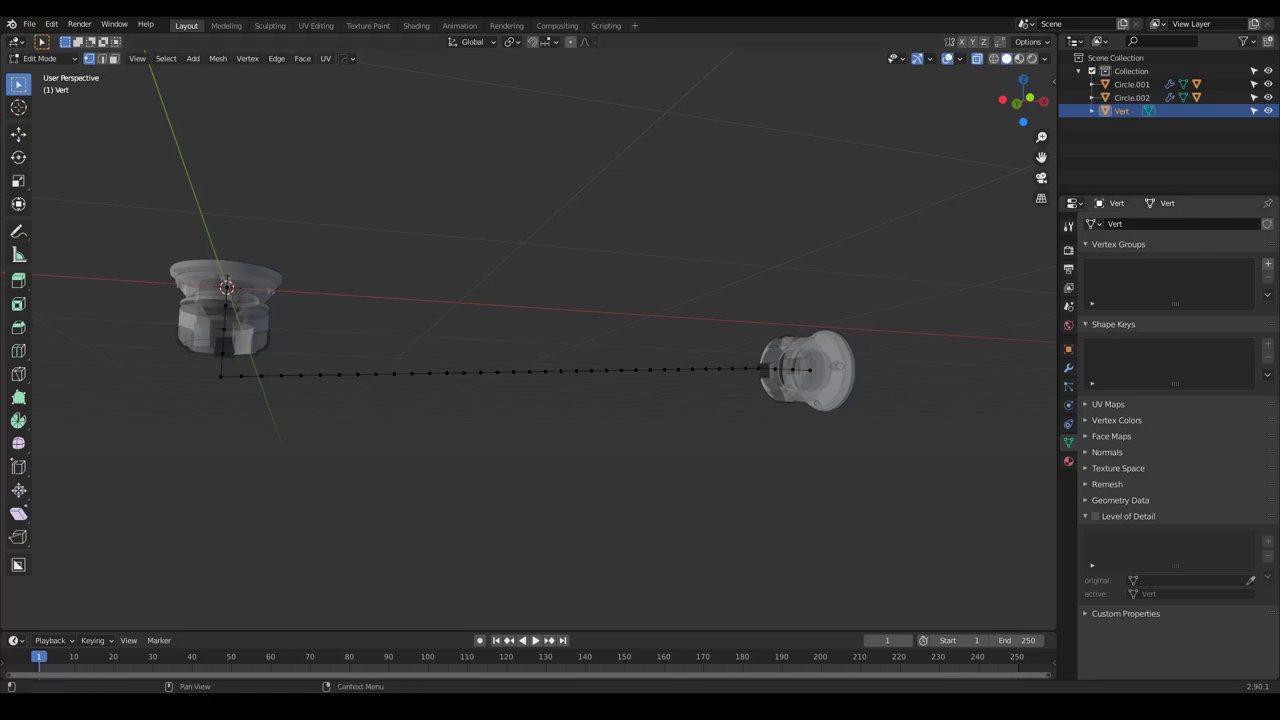
left_click(1267, 262)
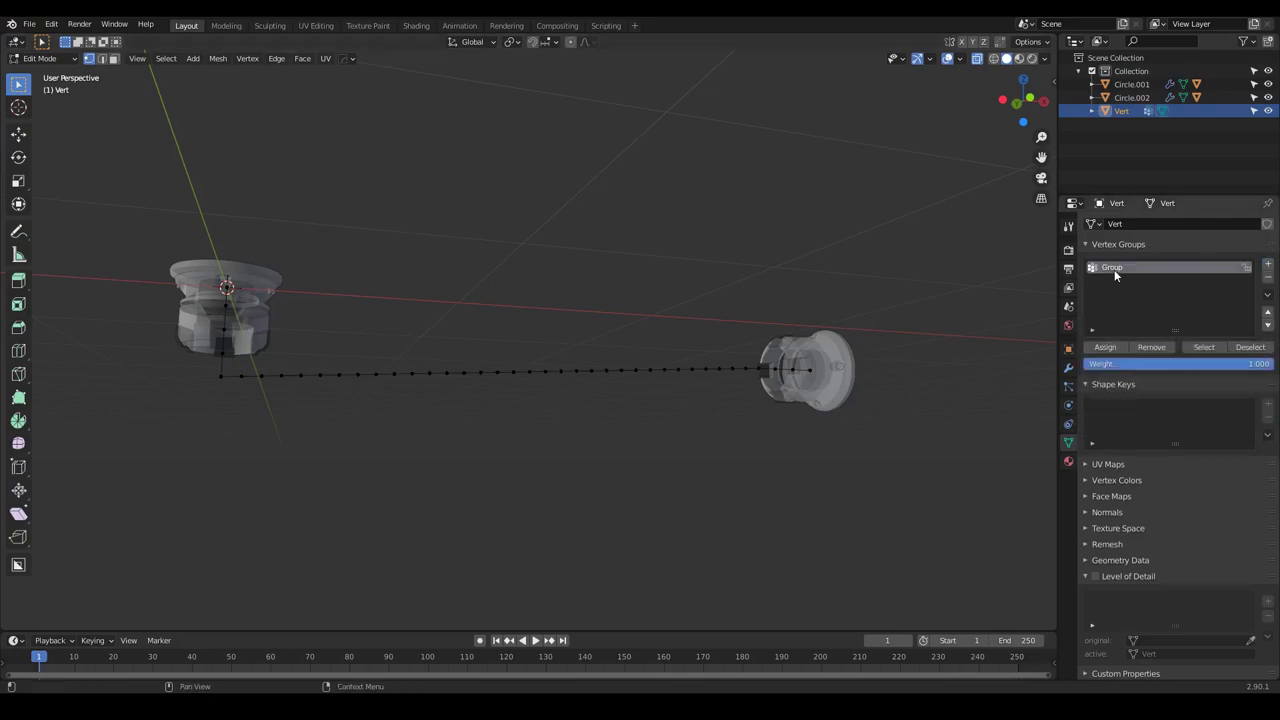
Assign the cable vertices inside the first connector to the Pin group with weight 1
left_click_drag(314, 177, 203, 361)
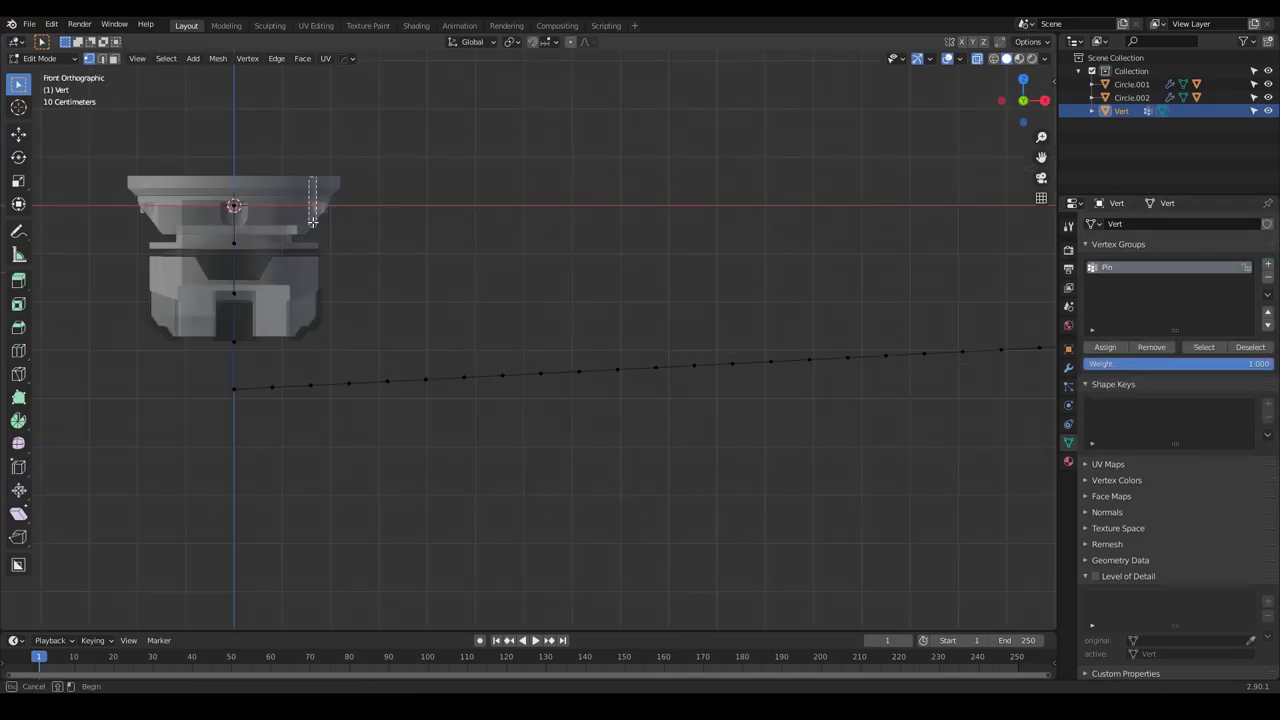
scroll(185, 300, "down", 3)
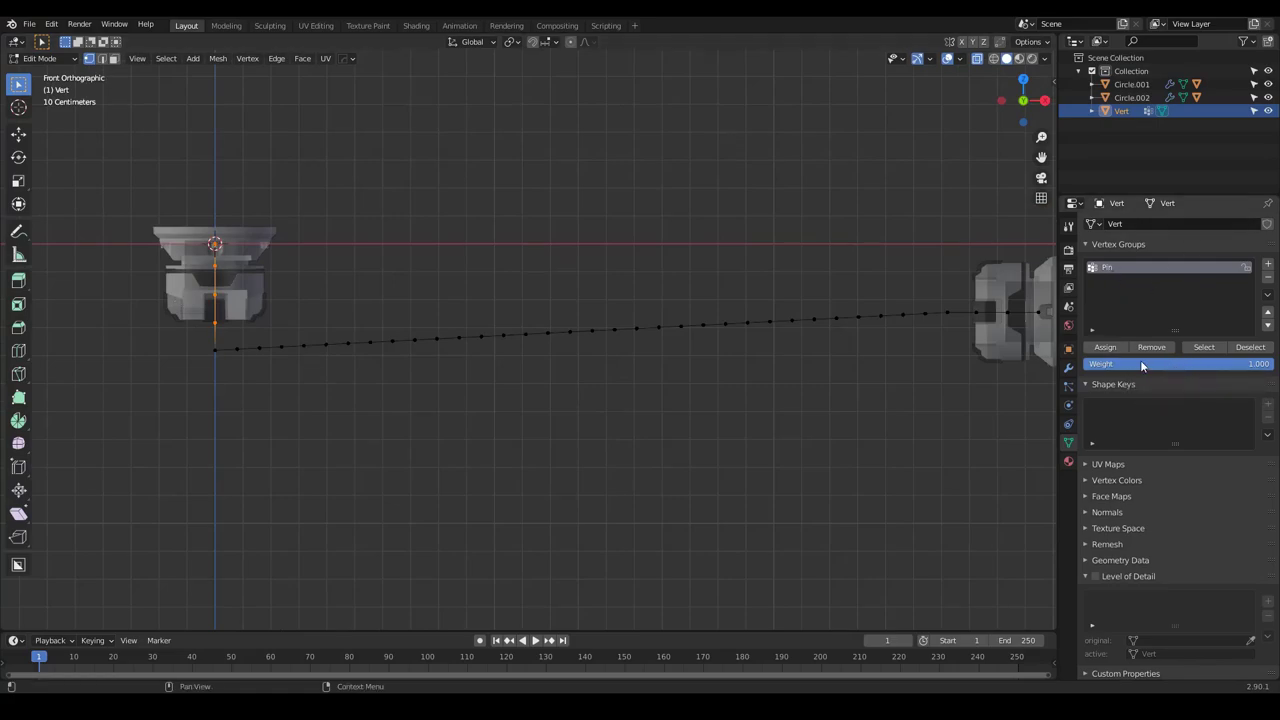
left_click(1108, 349)
Shift the middle cable vertex inside the second connector slightly and the end vertex about 0.067 m along X toward the first connector
middle_click_drag(846, 391, 576, 382, "shift")
scroll(730, 347, "up", 4)
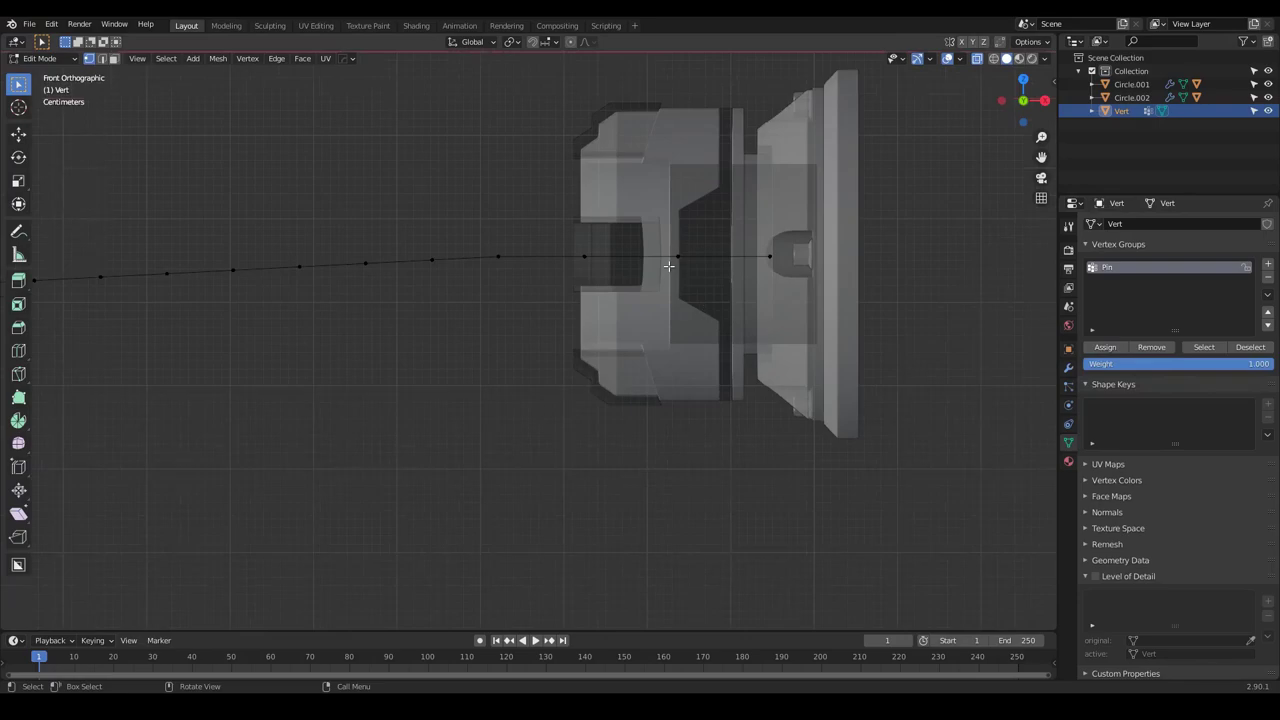
scroll(602, 268, "up", 4)
key("g")
key("x")
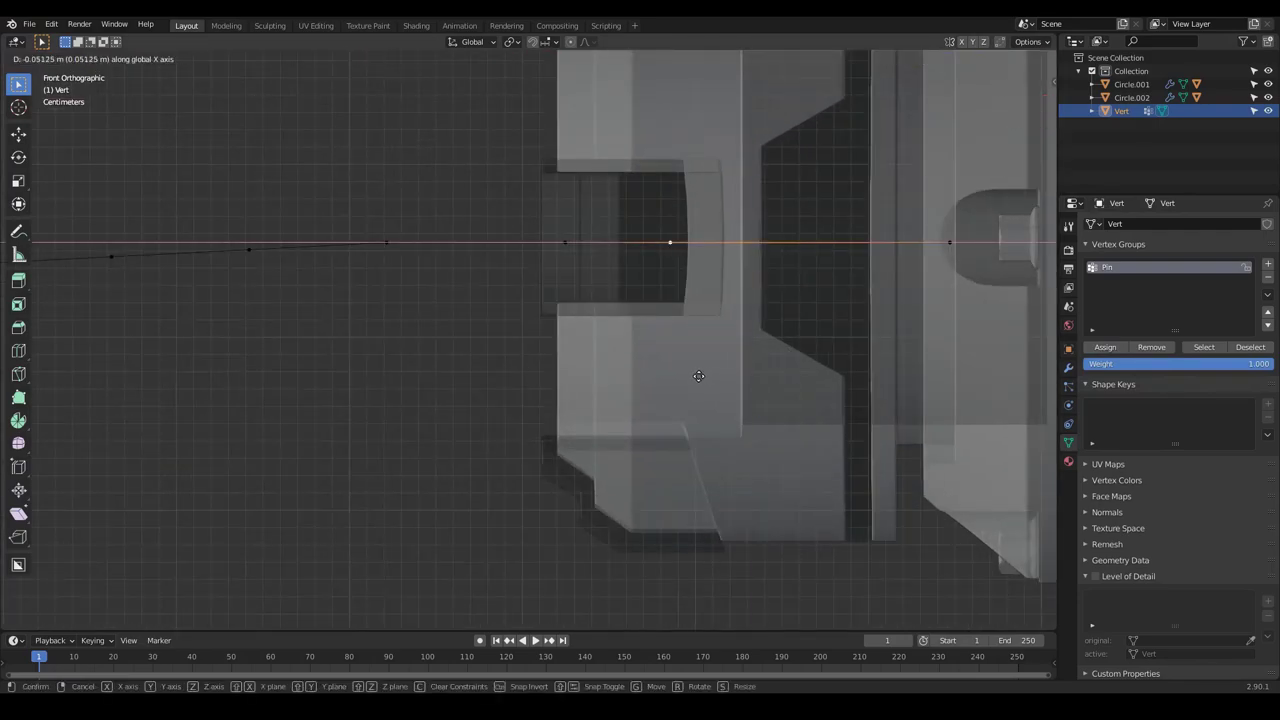
left_click(723, 371)
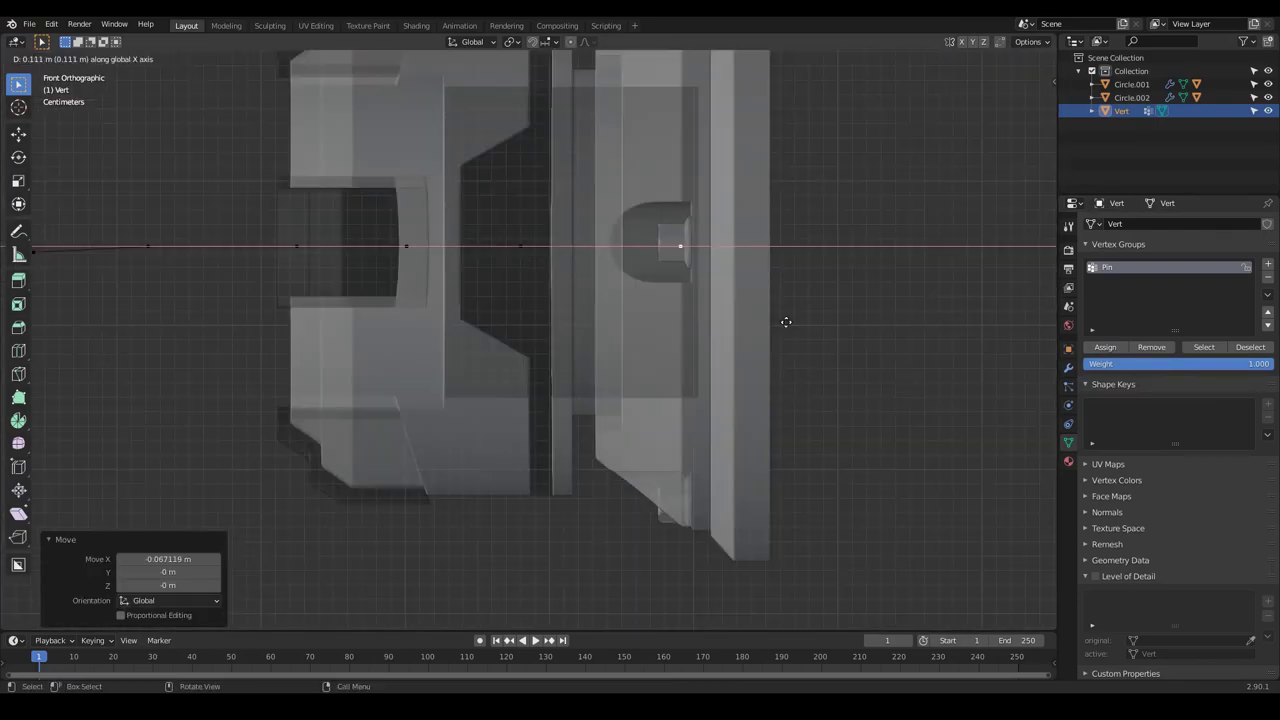
Extend the cable end about 0.11 m along X deeper into the second connector and nudge the preceding vertex slightly the same way
left_click(786, 321)
left_click(531, 266)
key("g")
key("x")
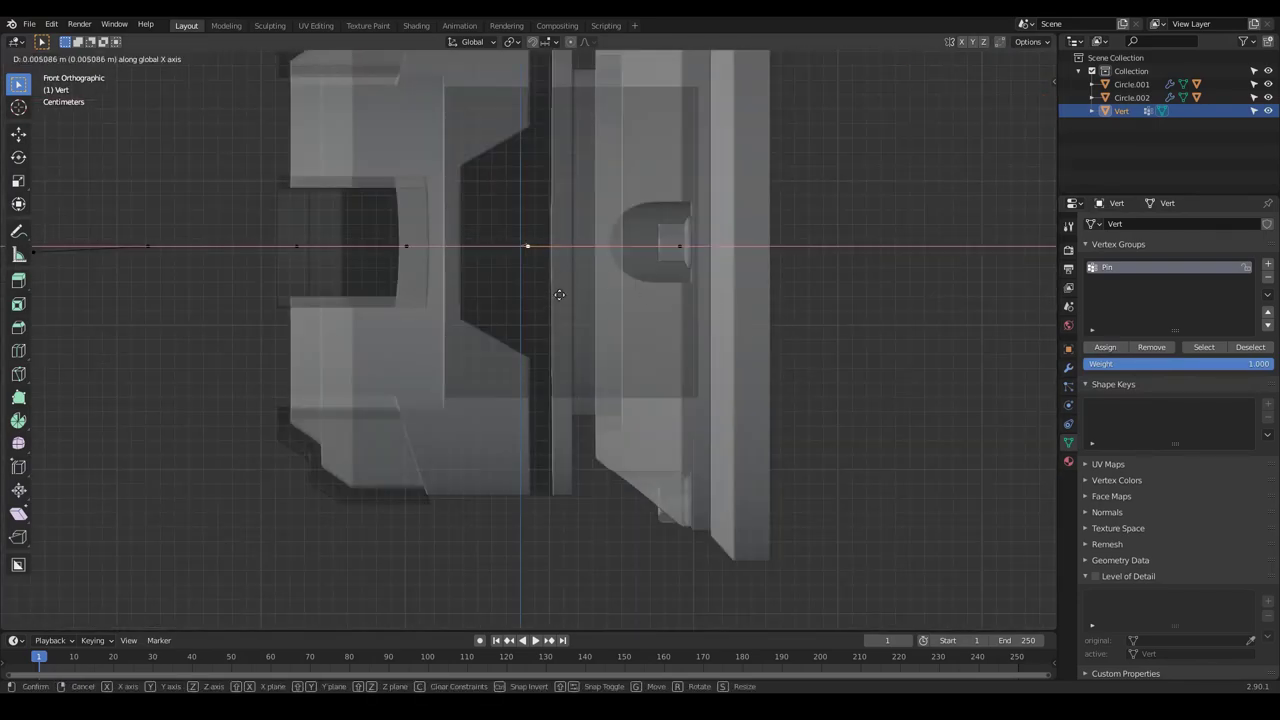
left_click(571, 292)
Assign the two cable vertices just outside the connectors to the Pin group with weight 0.5
scroll(469, 280, "down", 5)
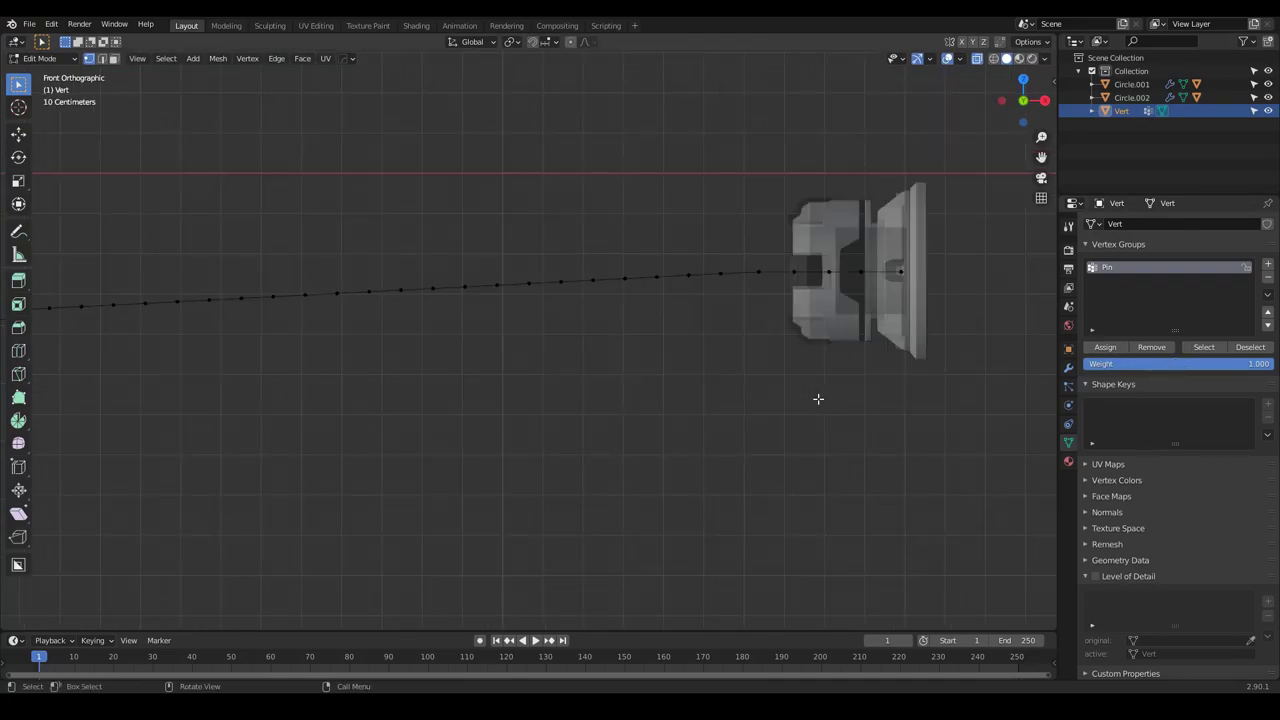
scroll(926, 311, "down", 4)
scroll(820, 311, "up", 4)
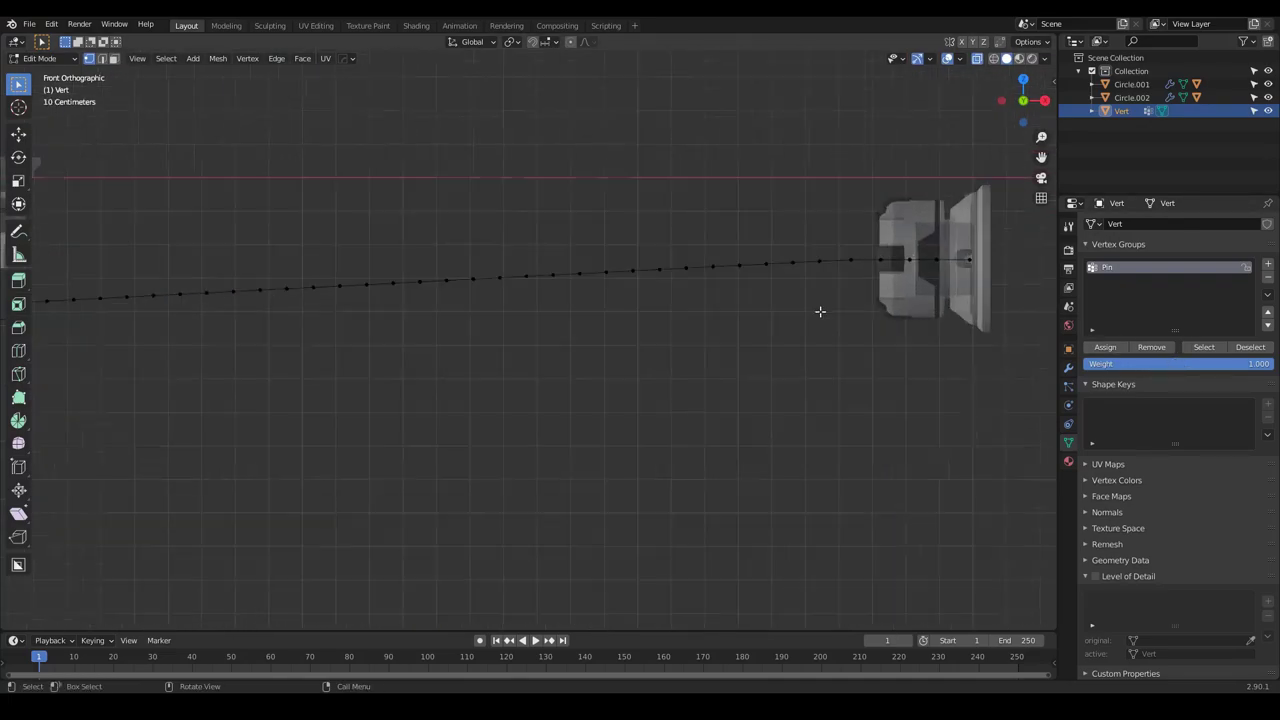
left_click(849, 269)
scroll(920, 286, "down", 4)
scroll(495, 311, "up", 5)
left_click(412, 280, "shift")
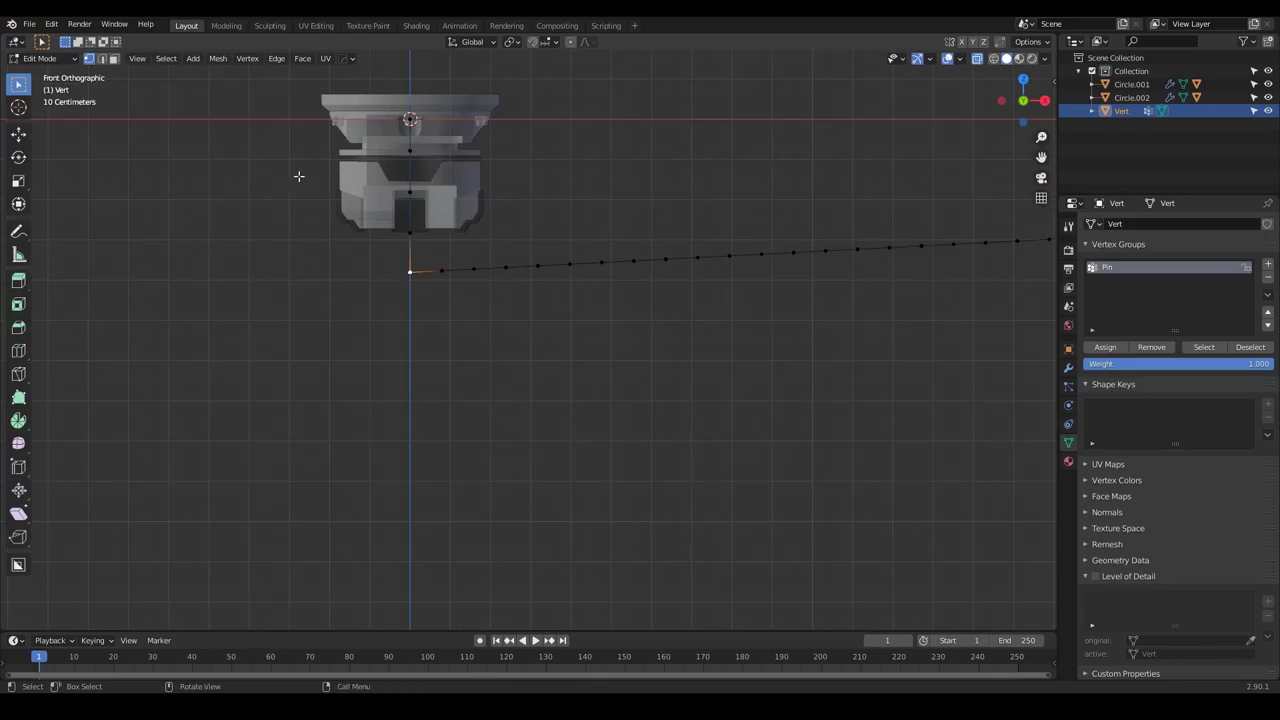
scroll(279, 246, "down", 3)
left_click(1172, 366)
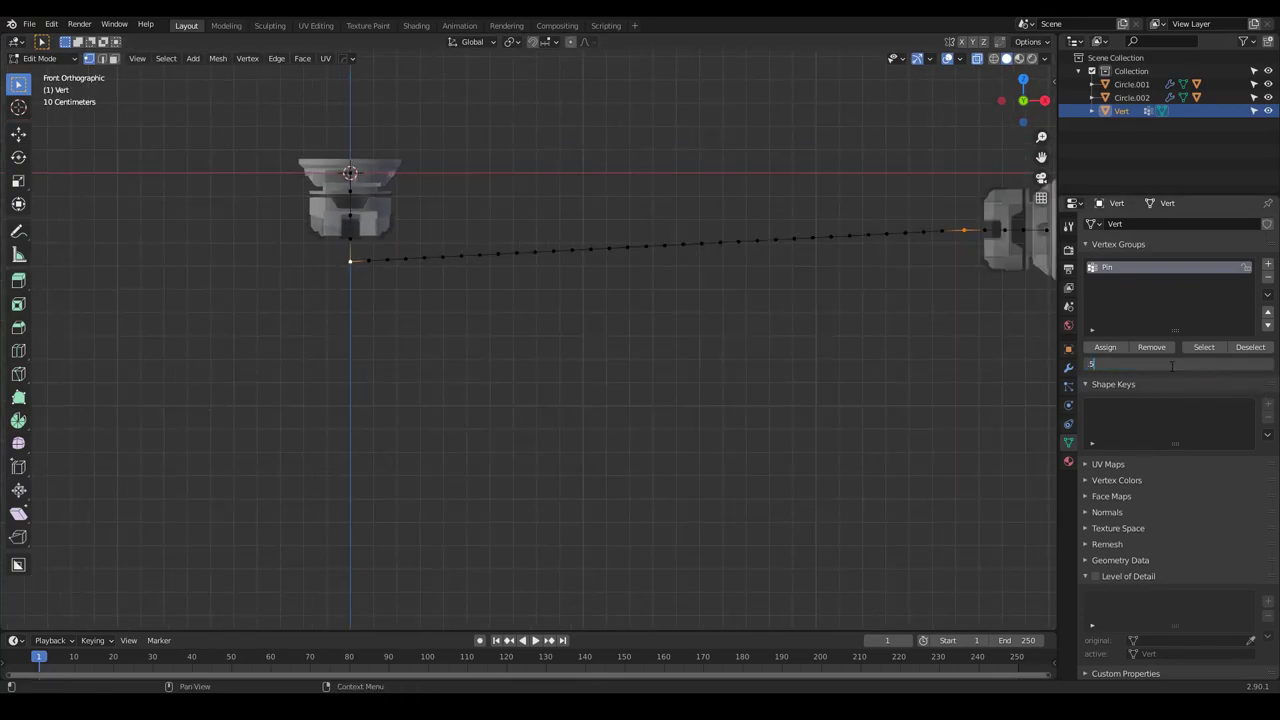
type(".5")
key("Return")
left_click(1114, 349)
Enable Cloth physics on the cable object and set Pin as its pin group in the Shape settings
middle_click_drag(703, 251, 618, 338, "shift")
key("Tab")
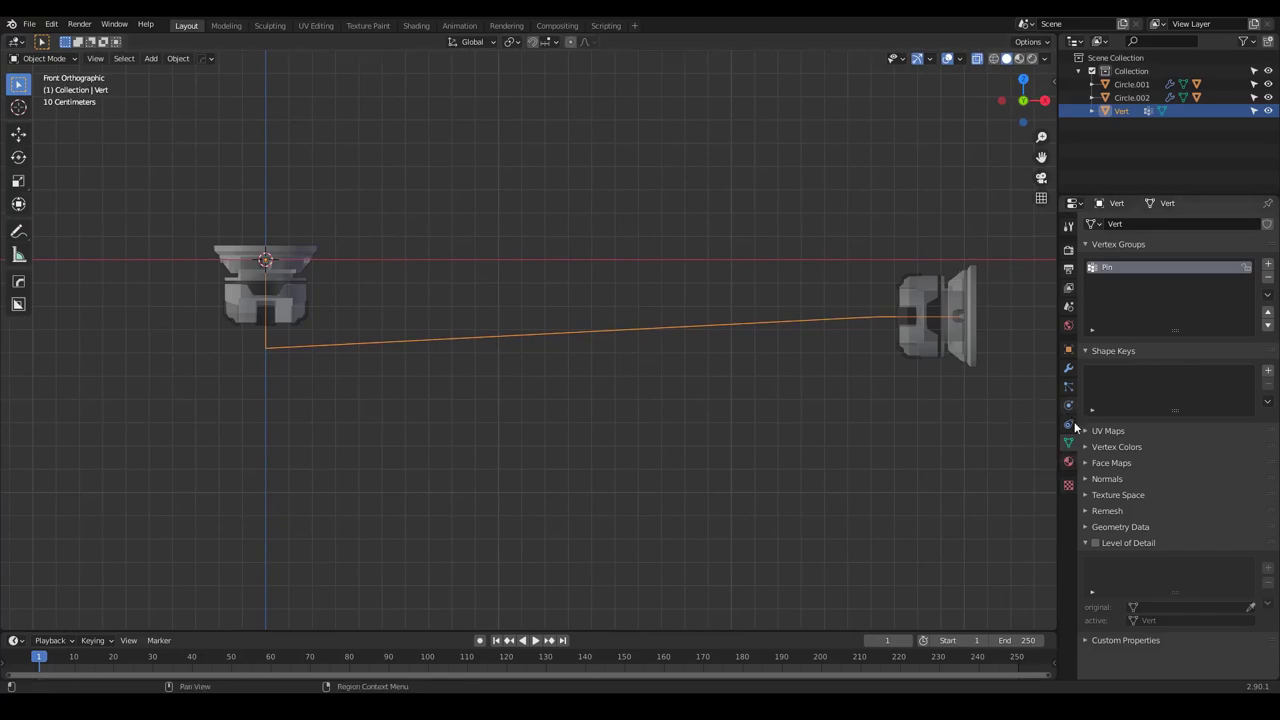
left_click(1068, 406)
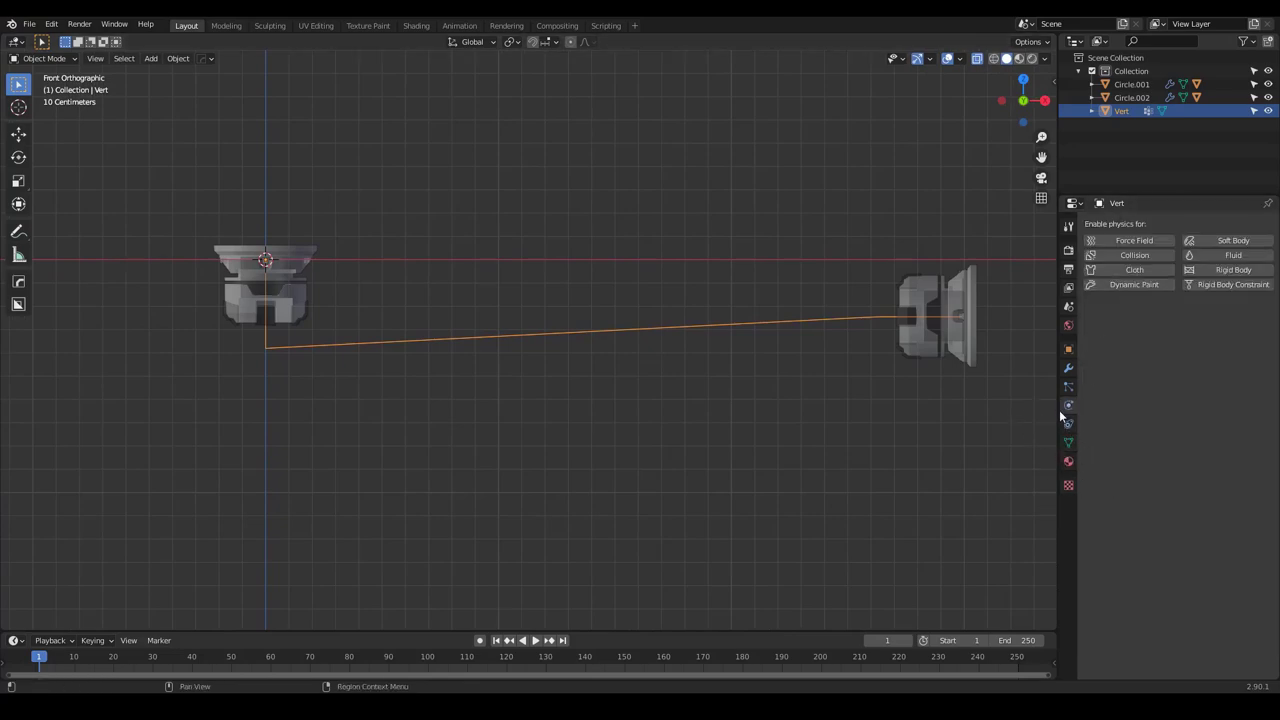
left_click(1134, 271)
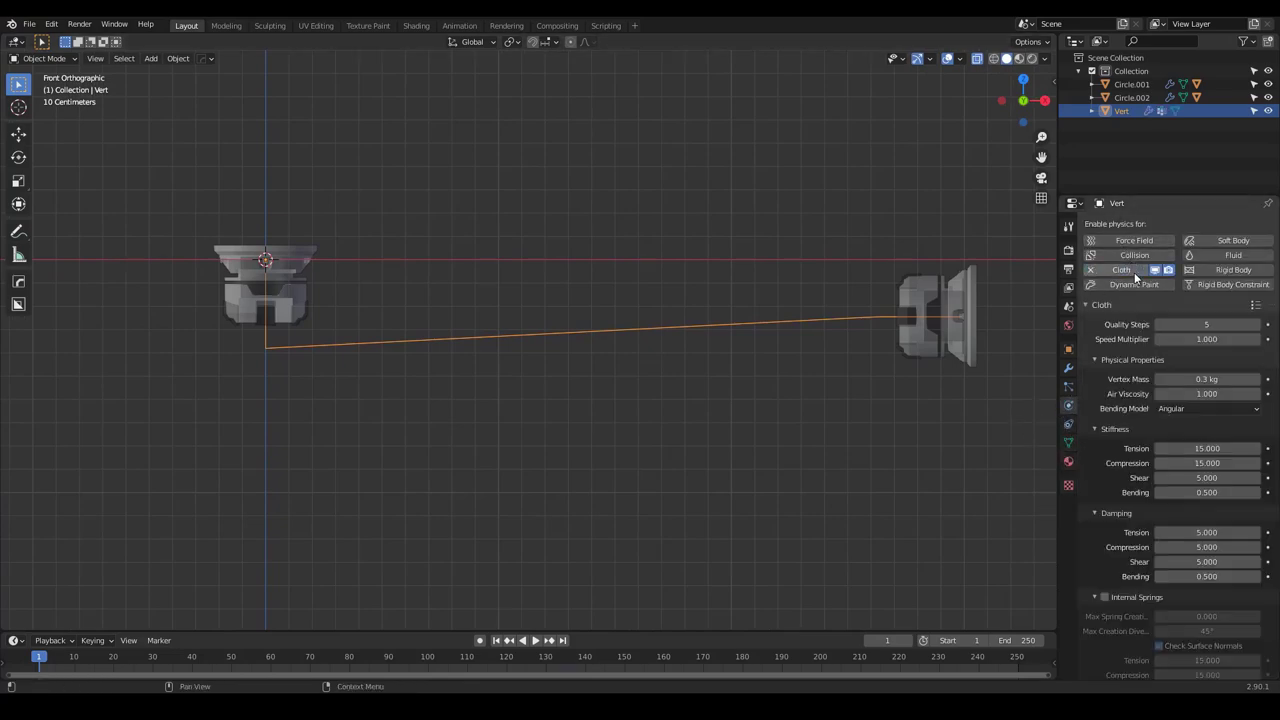
scroll(1122, 506, "down", 3)
scroll(1122, 506, "down", 5)
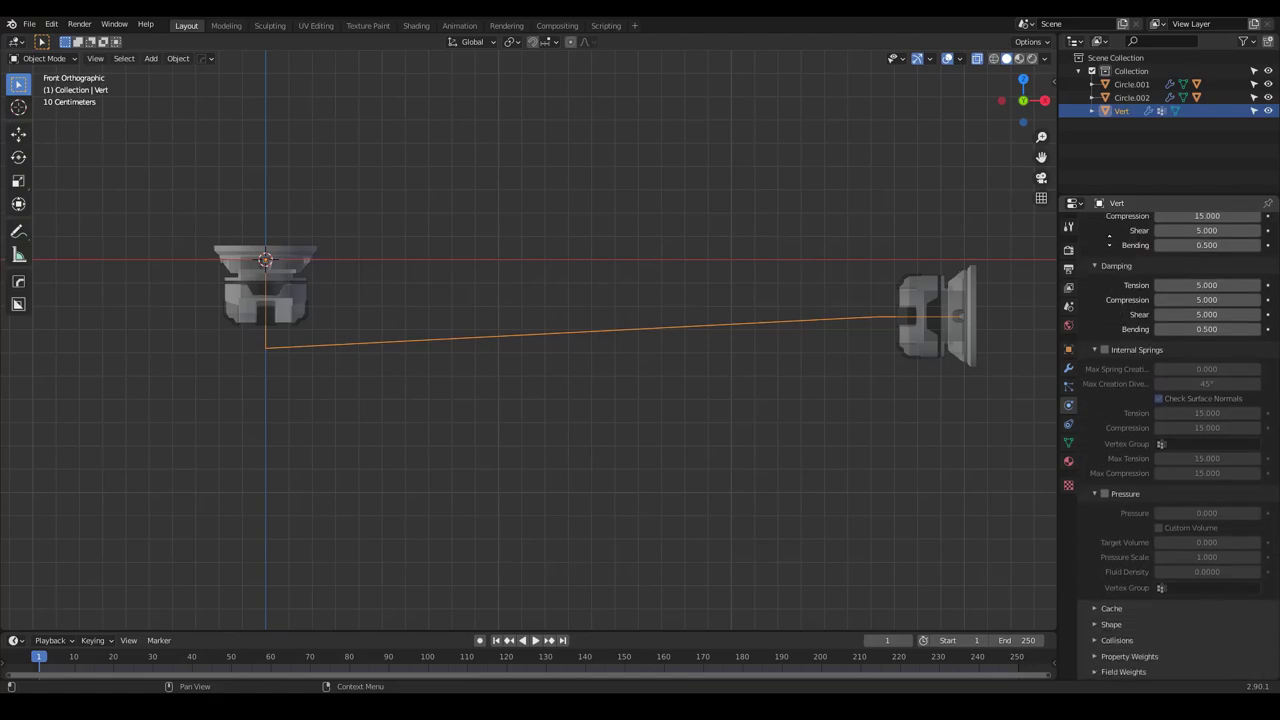
left_click(1111, 622)
left_click(1168, 541)
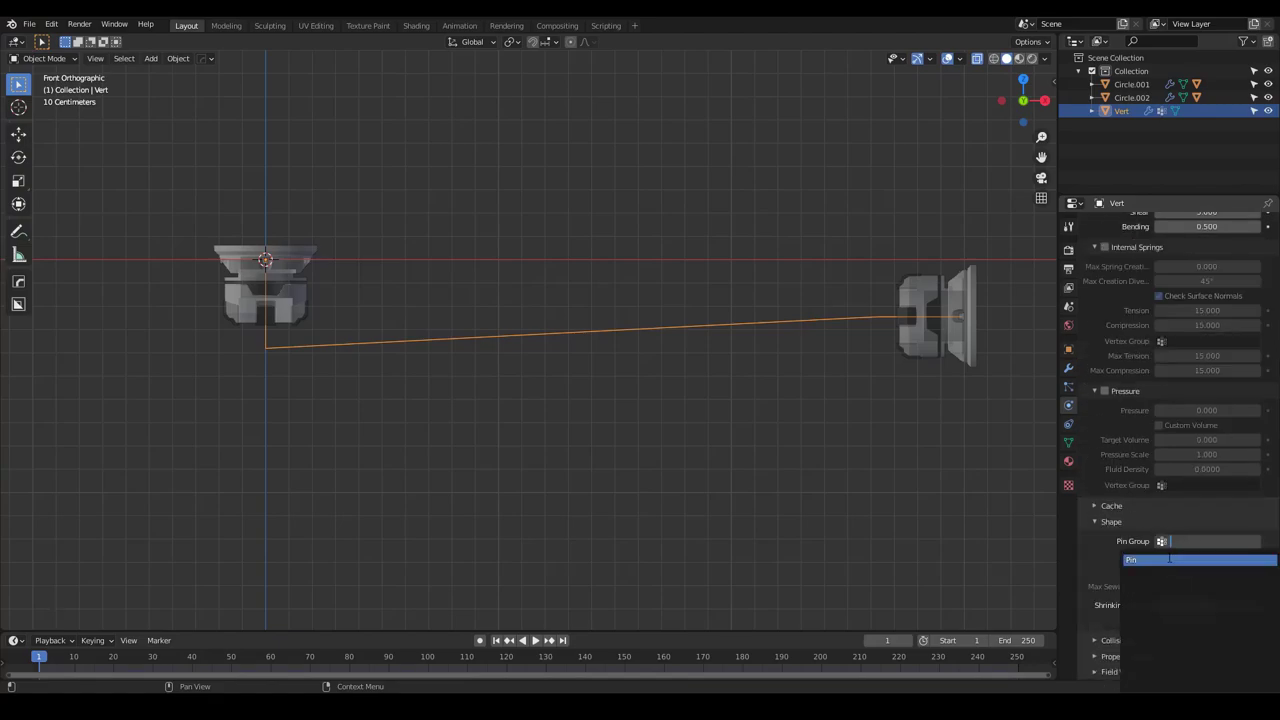
left_click(1166, 559)
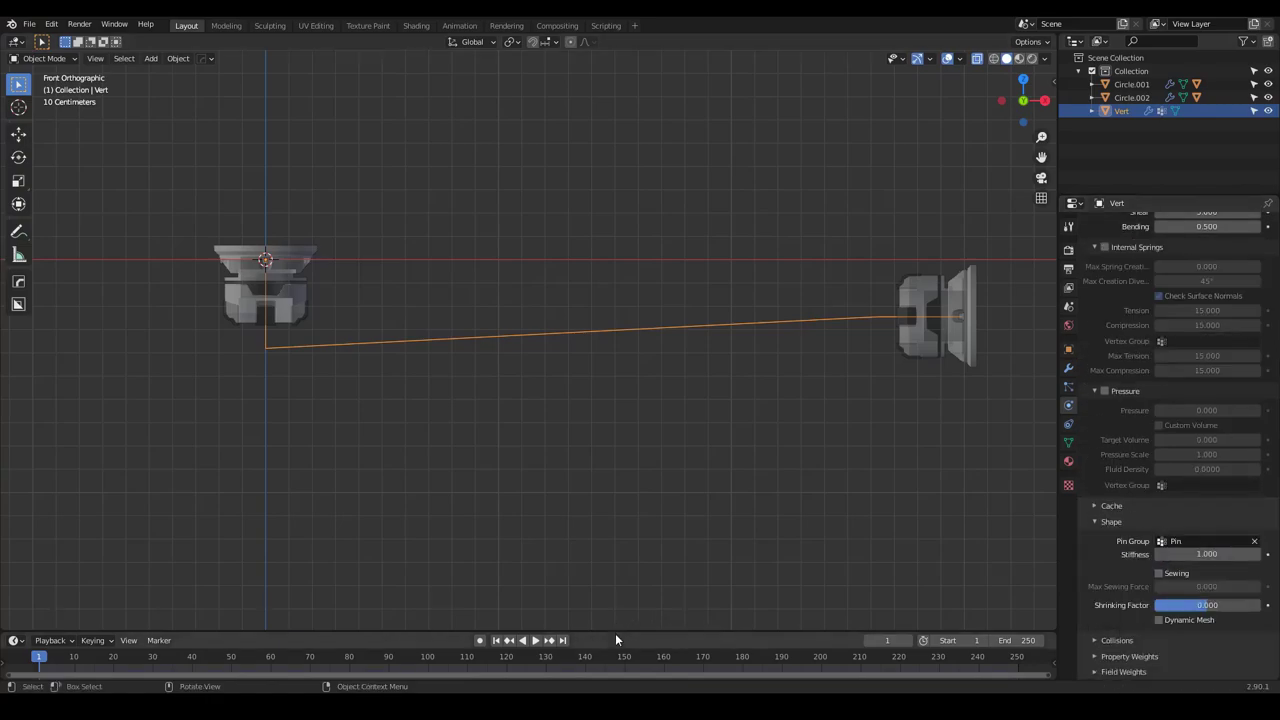
Play the cloth simulation, try moving the second connector while it runs, and return to frame 1
left_click_drag(606, 633, 622, 597)
key("space")
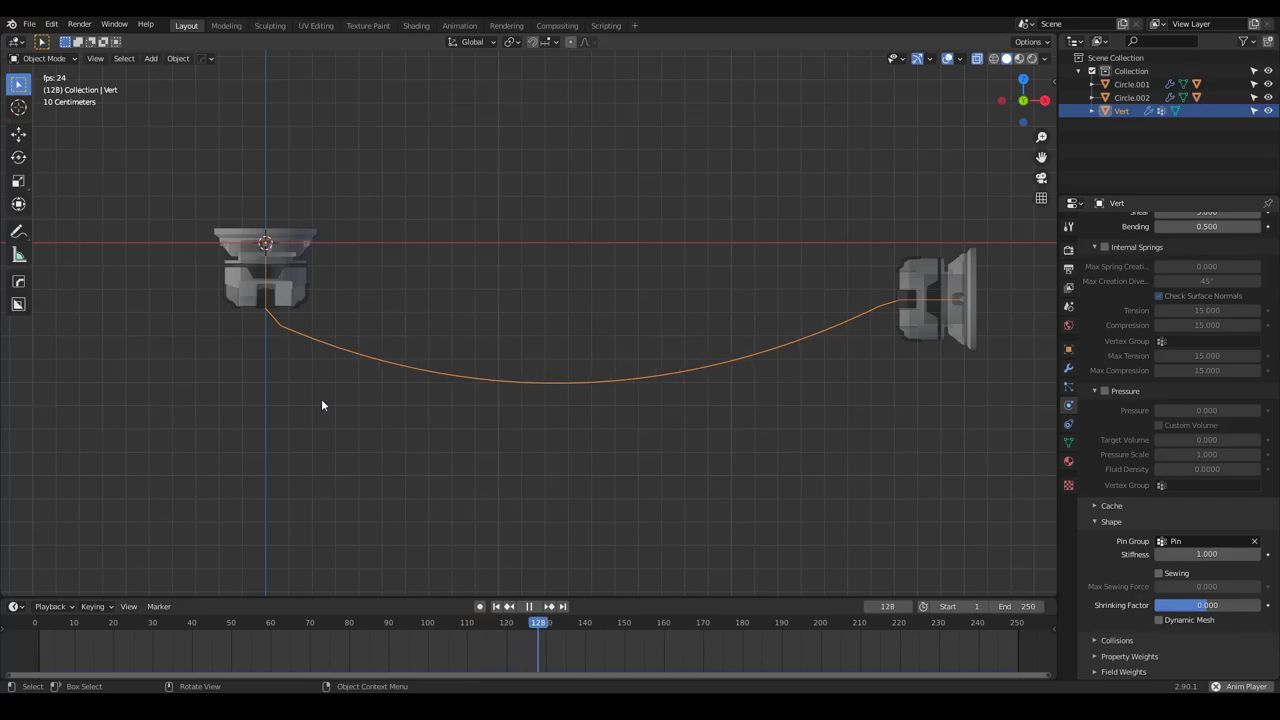
left_click(936, 325)
key("g")
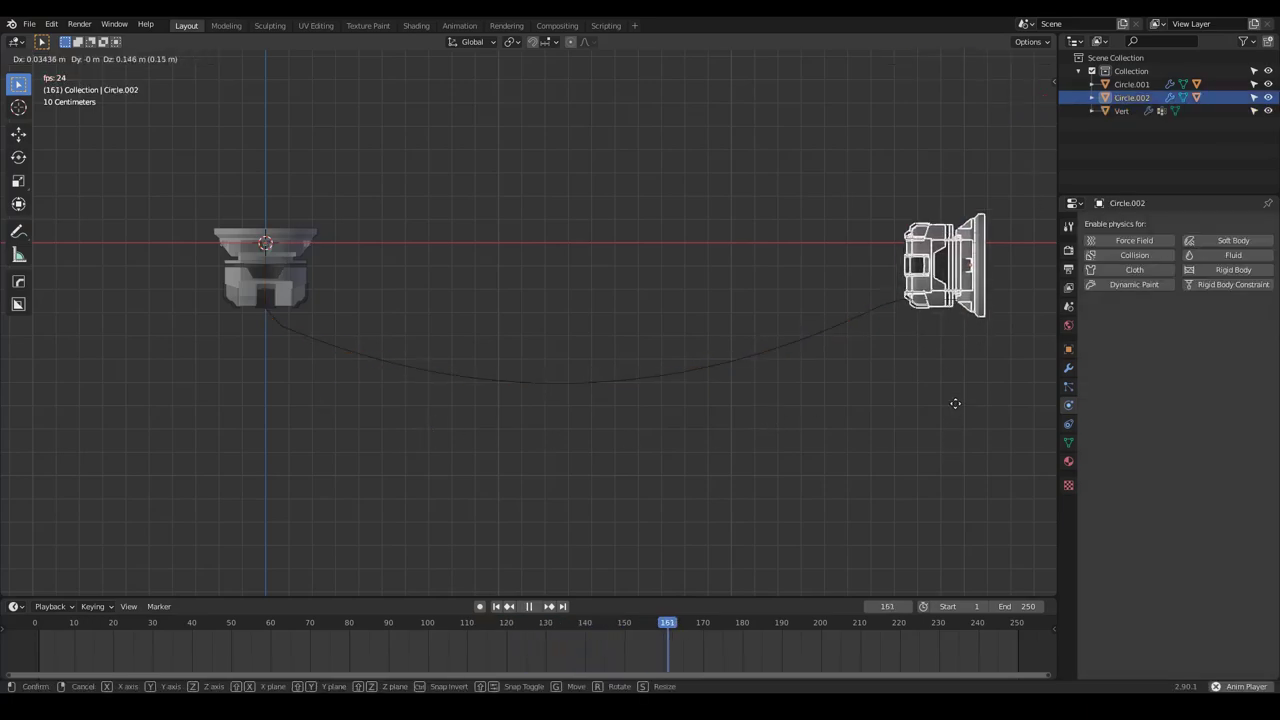
right_click(928, 453)
key("g")
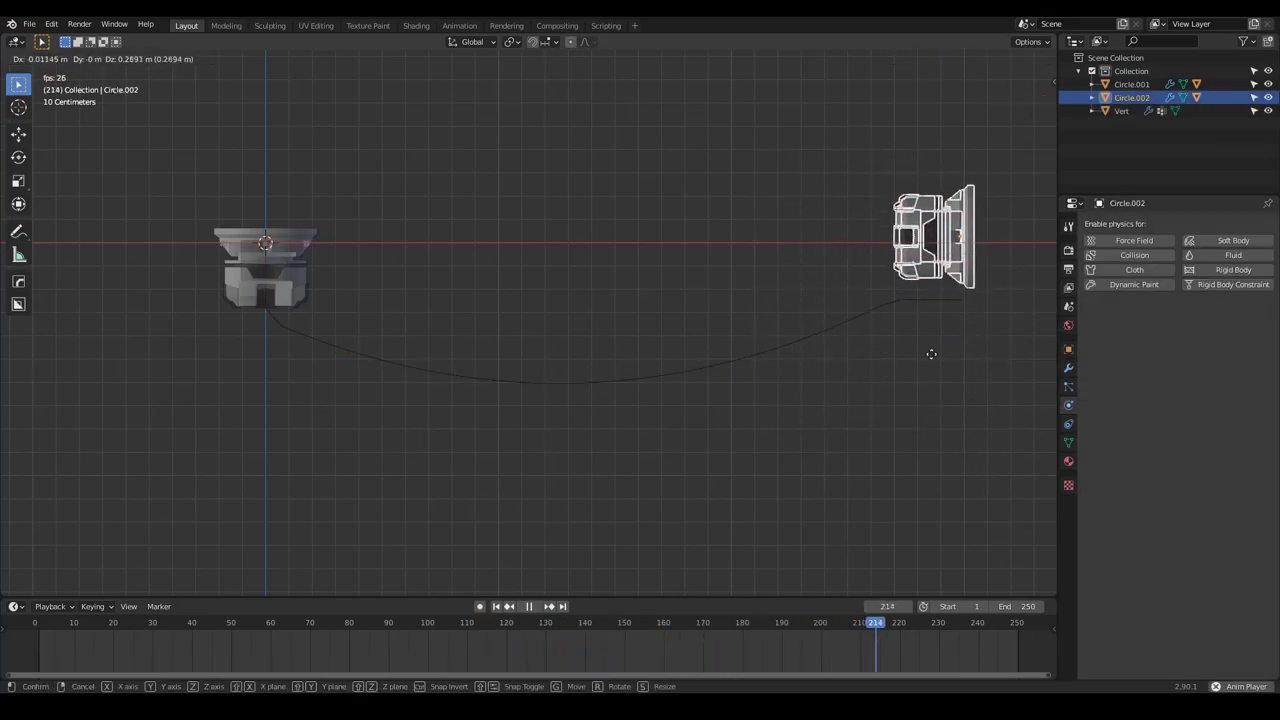
key("z")
right_click(914, 428)
key("space")
key("ctrl+z")
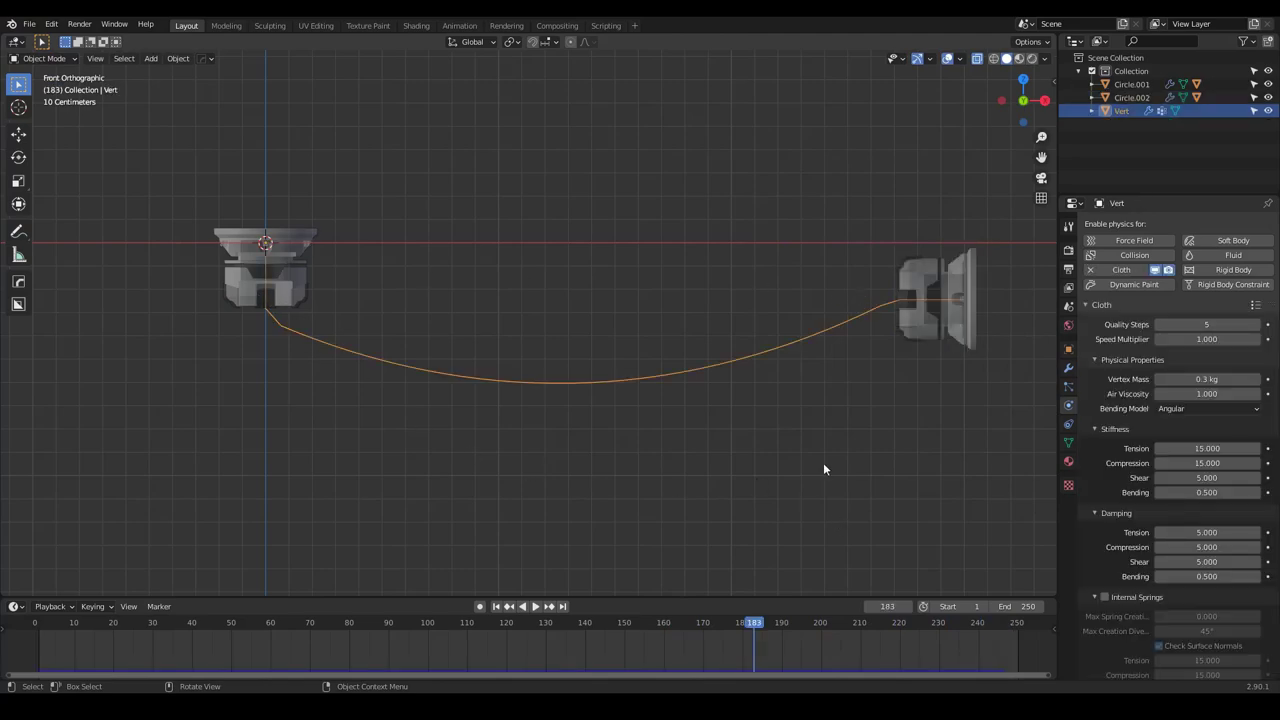
left_click(496, 606)
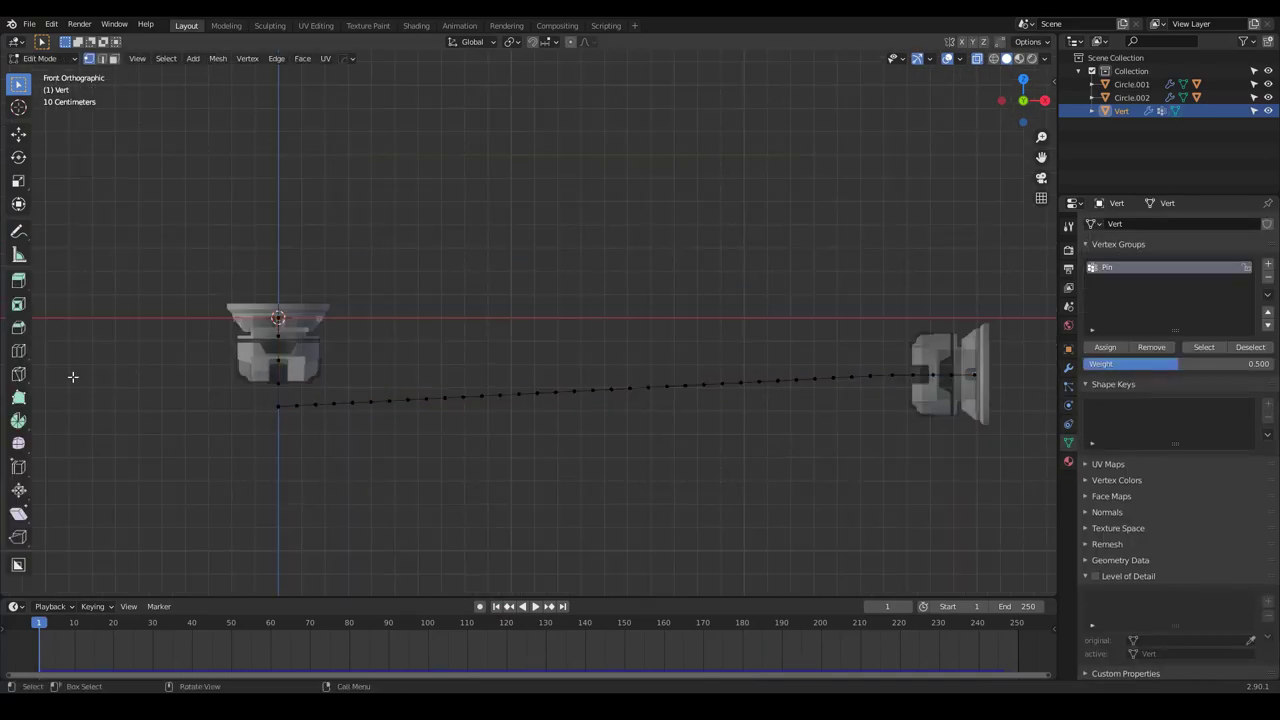
scroll(239, 407, "up", 3)
scroll(239, 407, "up", 2)
middle_click_drag(278, 420, 343, 423, "shift")
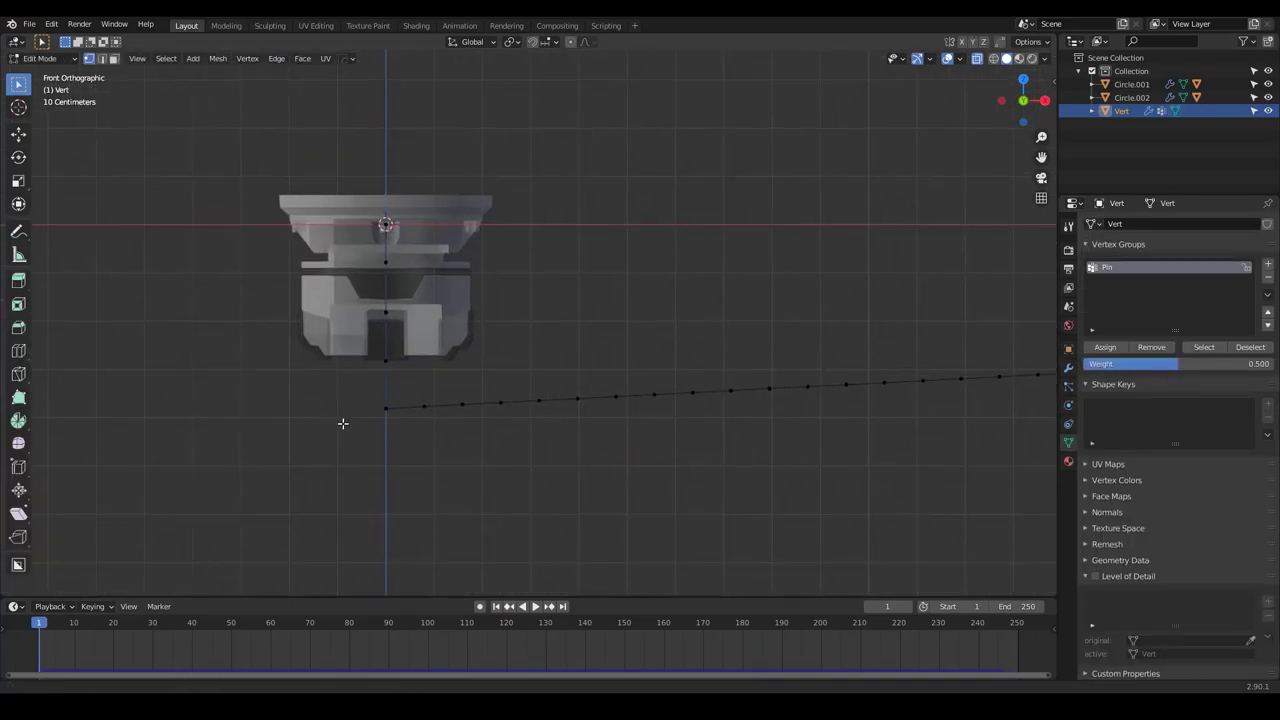
left_click_drag(407, 184, 345, 448)
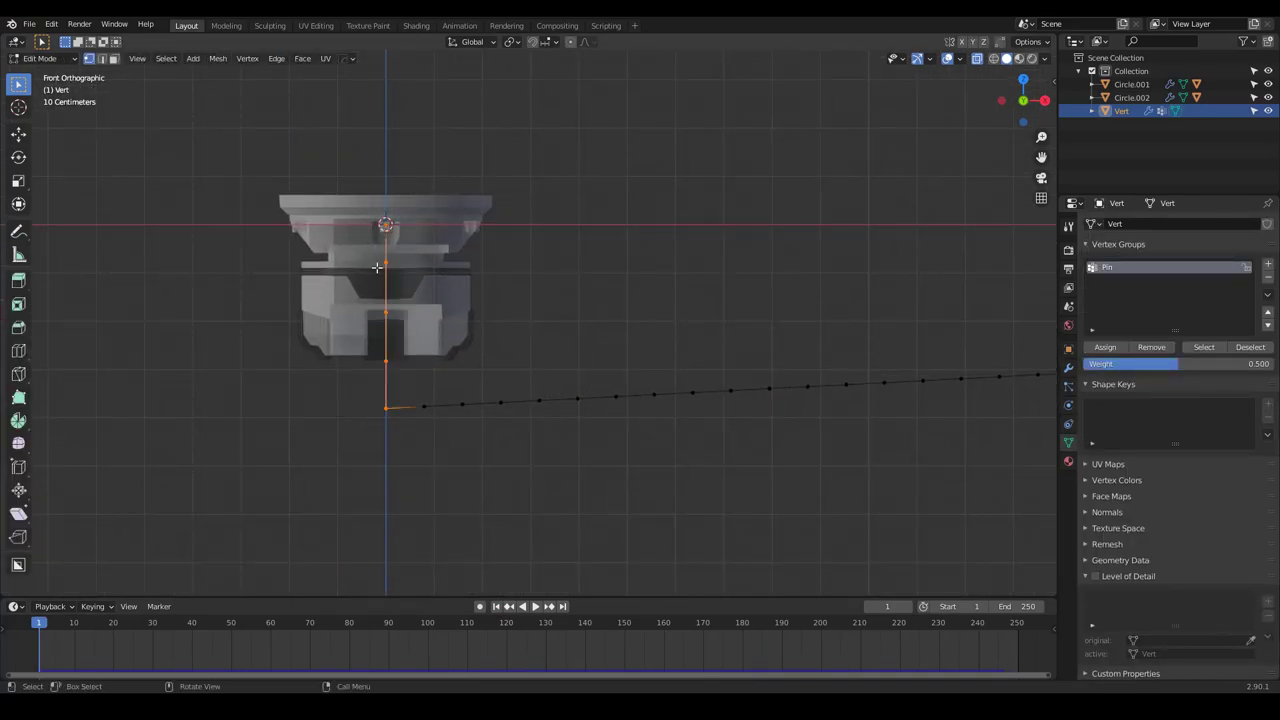
scroll(354, 313, "down", 2)
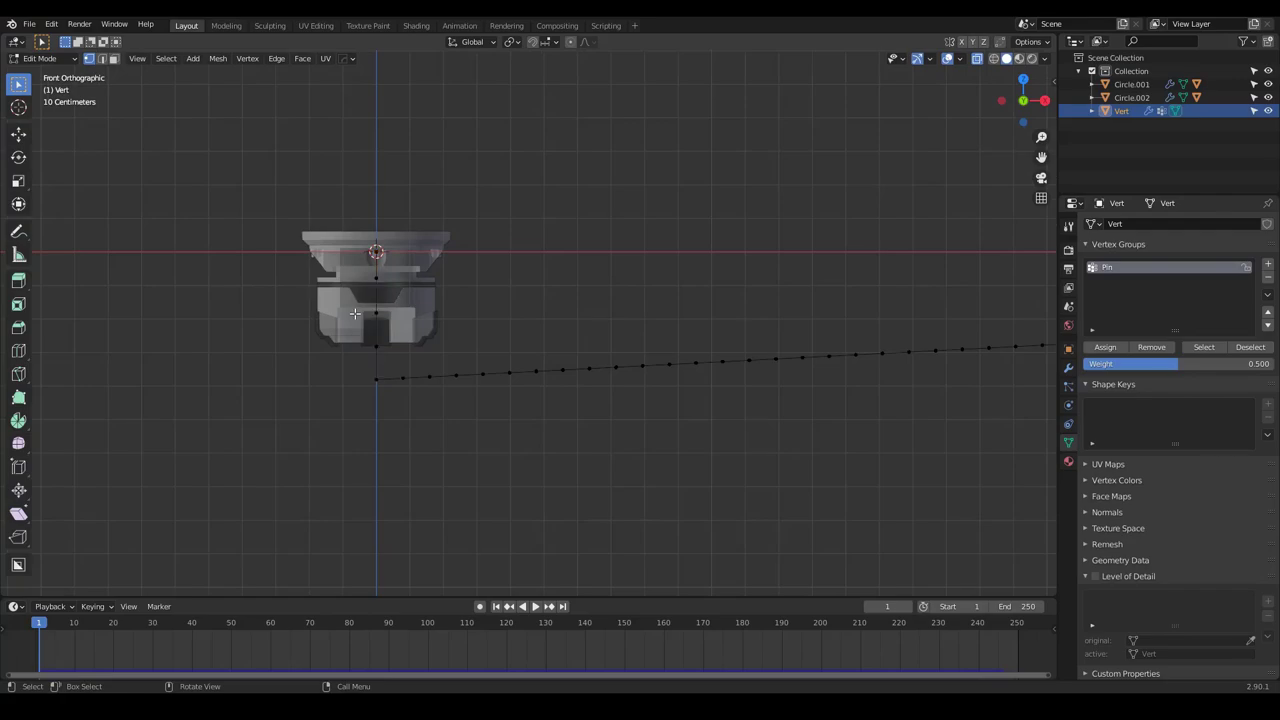
Hook only the Pin group's vertices at the first connector to a new empty object
left_click(1197, 350)
scroll(497, 370, "down", 3)
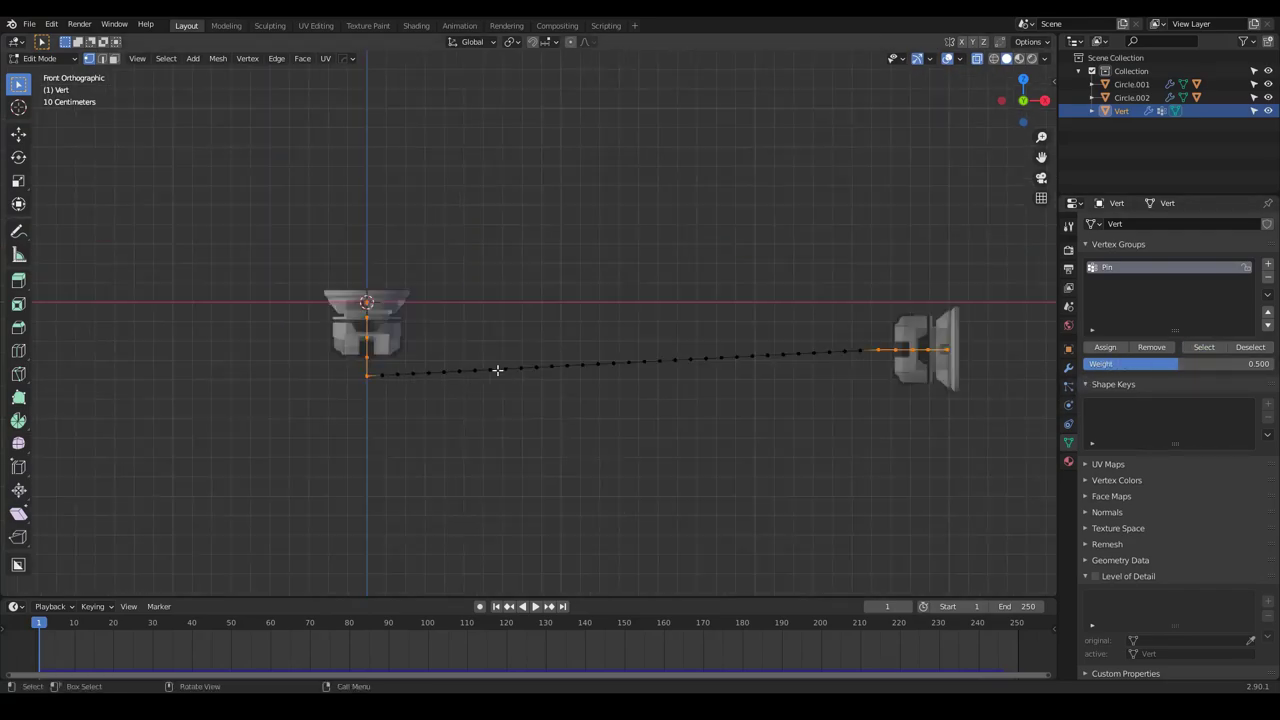
scroll(340, 366, "up", 3)
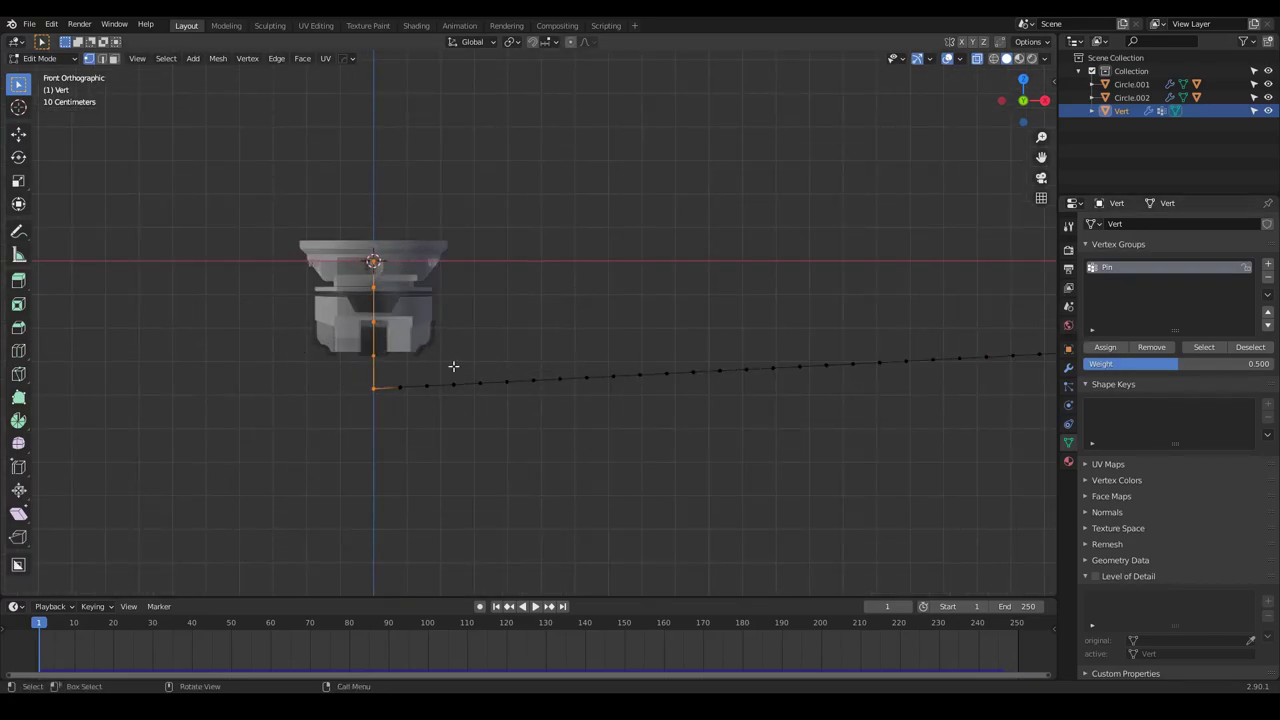
scroll(377, 385, "up", 1)
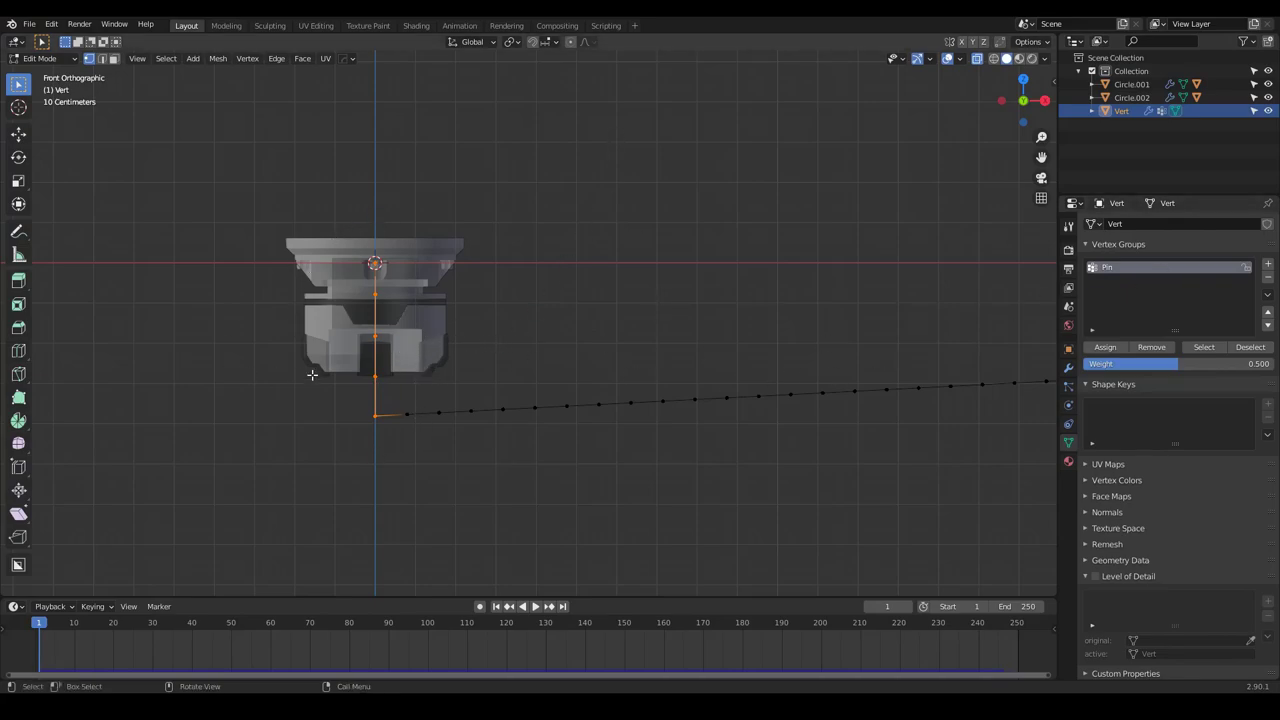
scroll(314, 350, "down", 4)
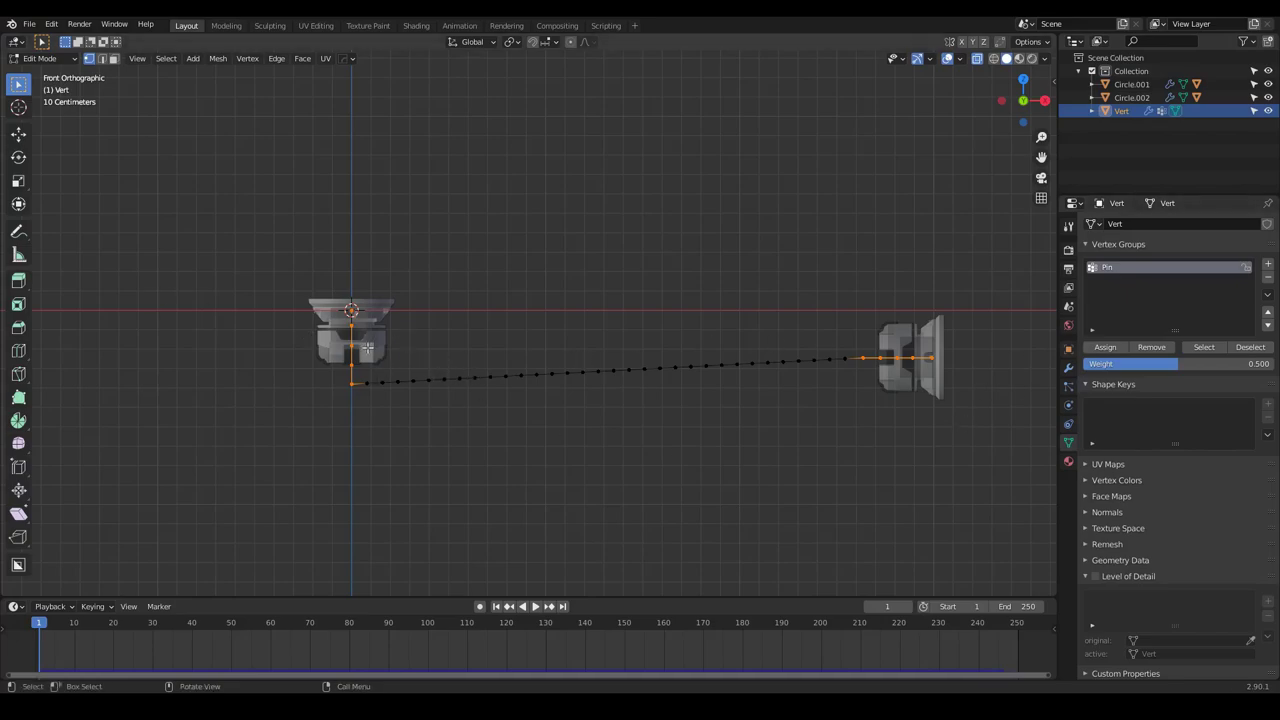
scroll(270, 372, "up", 6)
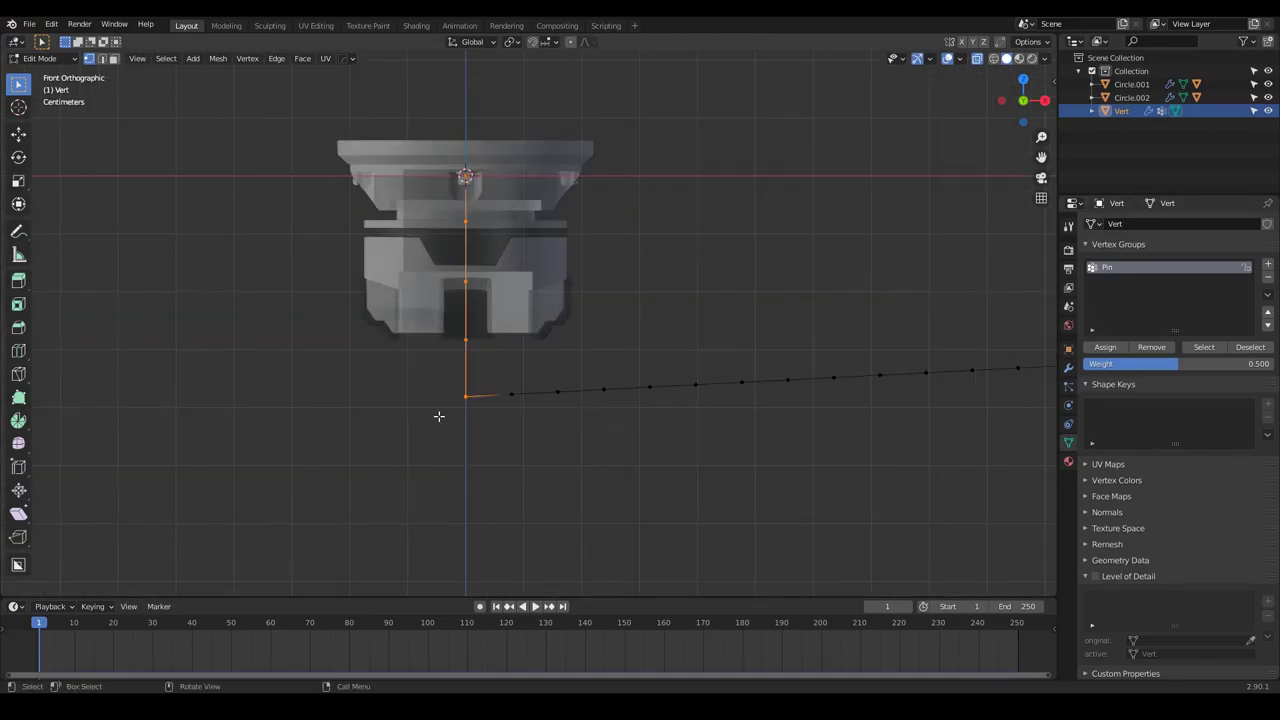
scroll(432, 419, "down", 3)
scroll(375, 356, "down", 3)
scroll(379, 363, "up", 5)
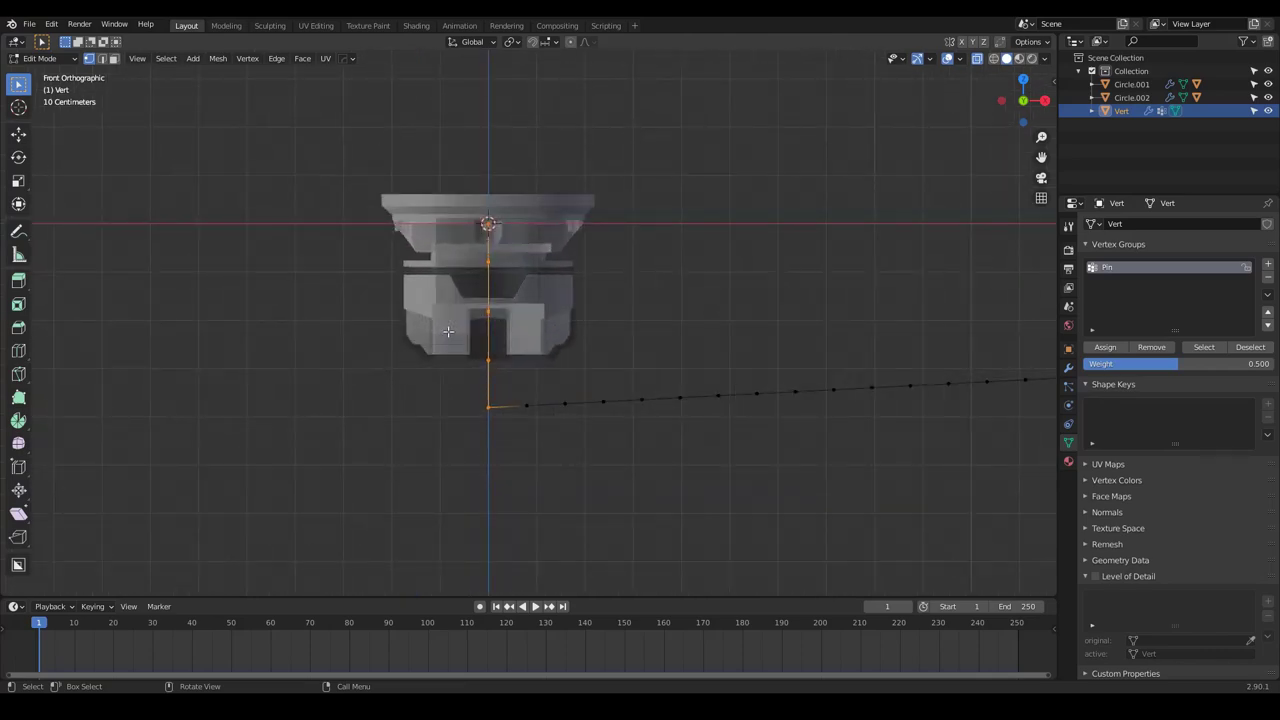
key("F3")
type("hook")
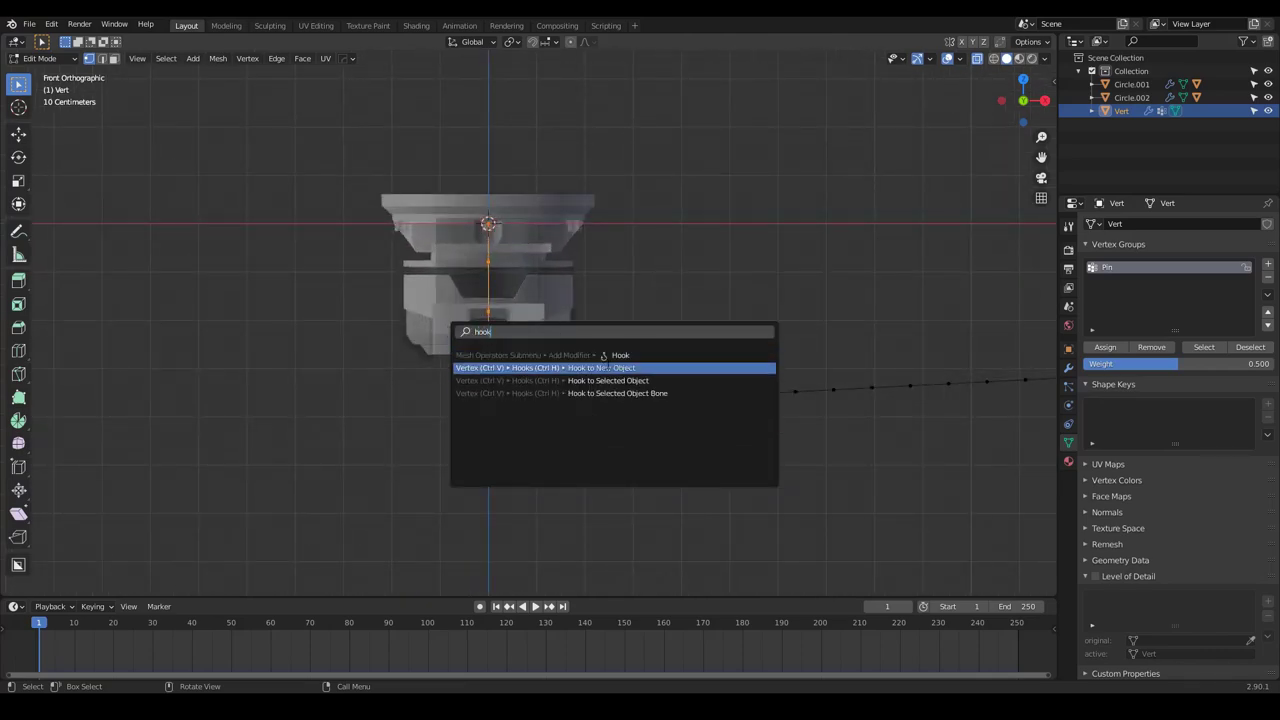
left_click(607, 366)
Try moving the new hook empty in Object Mode to test its pull on the cable end
middle_click_drag(492, 285, 521, 322)
key("Tab")
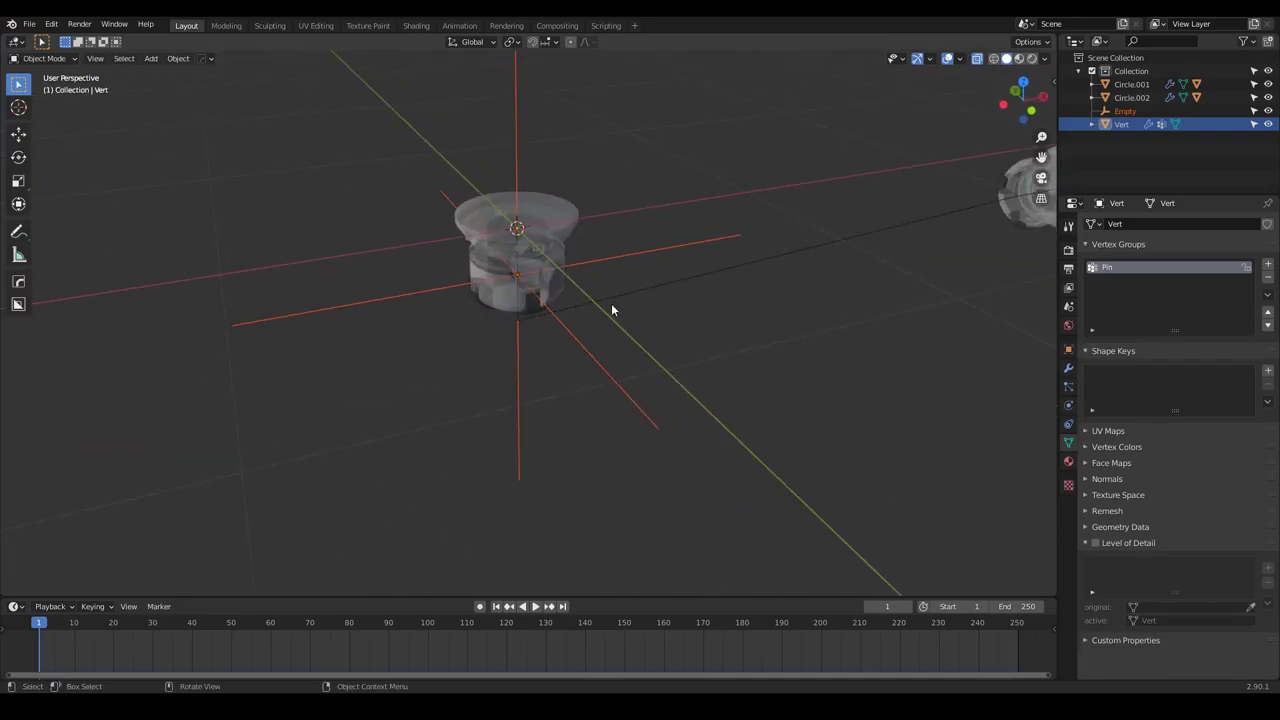
key("g")
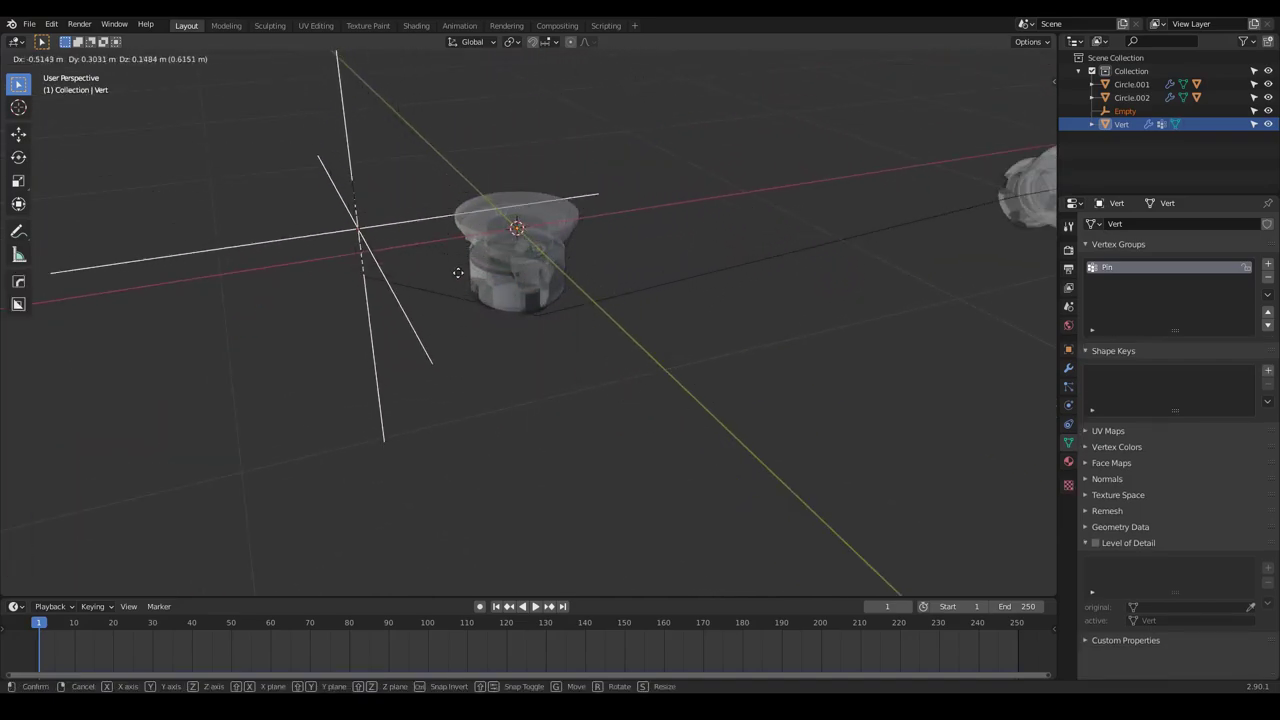
right_click(630, 245)
Hook the pinned vertices at the second connector to another new empty object and return to Object Mode
middle_click_drag(740, 246, 405, 268, "shift")
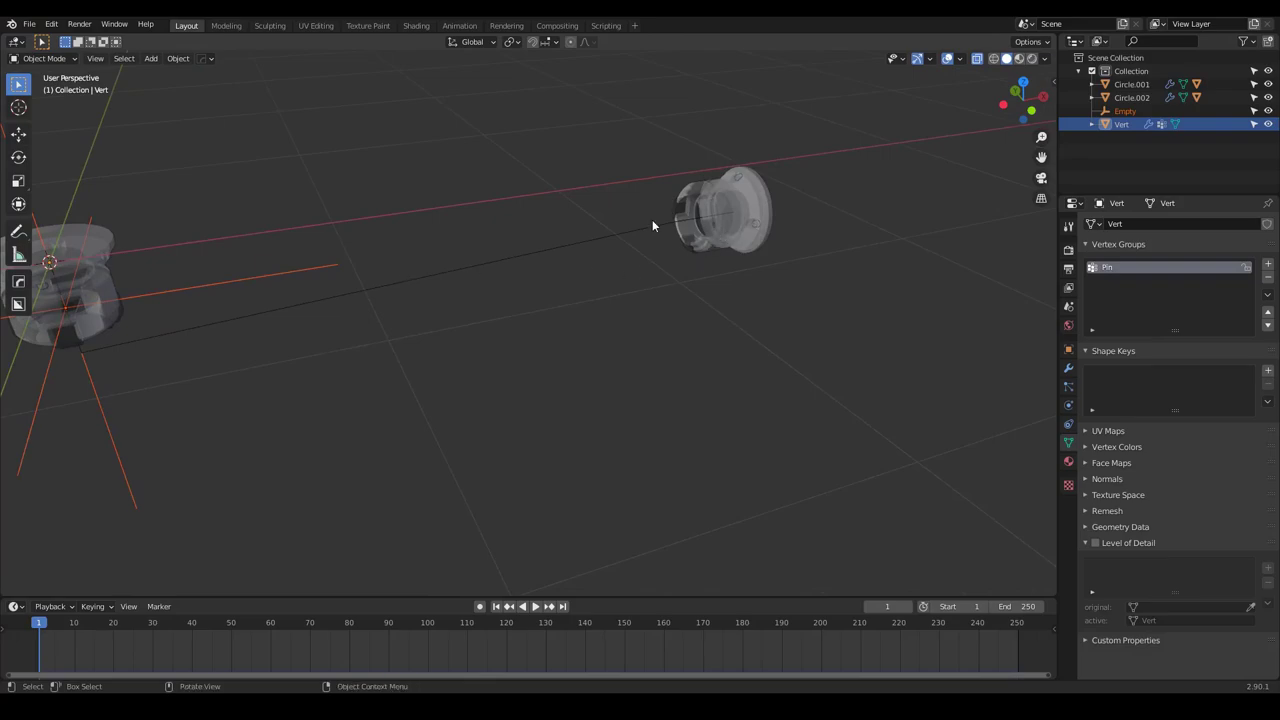
key("Tab")
middle_click_drag(645, 220, 739, 185)
left_click(1204, 347)
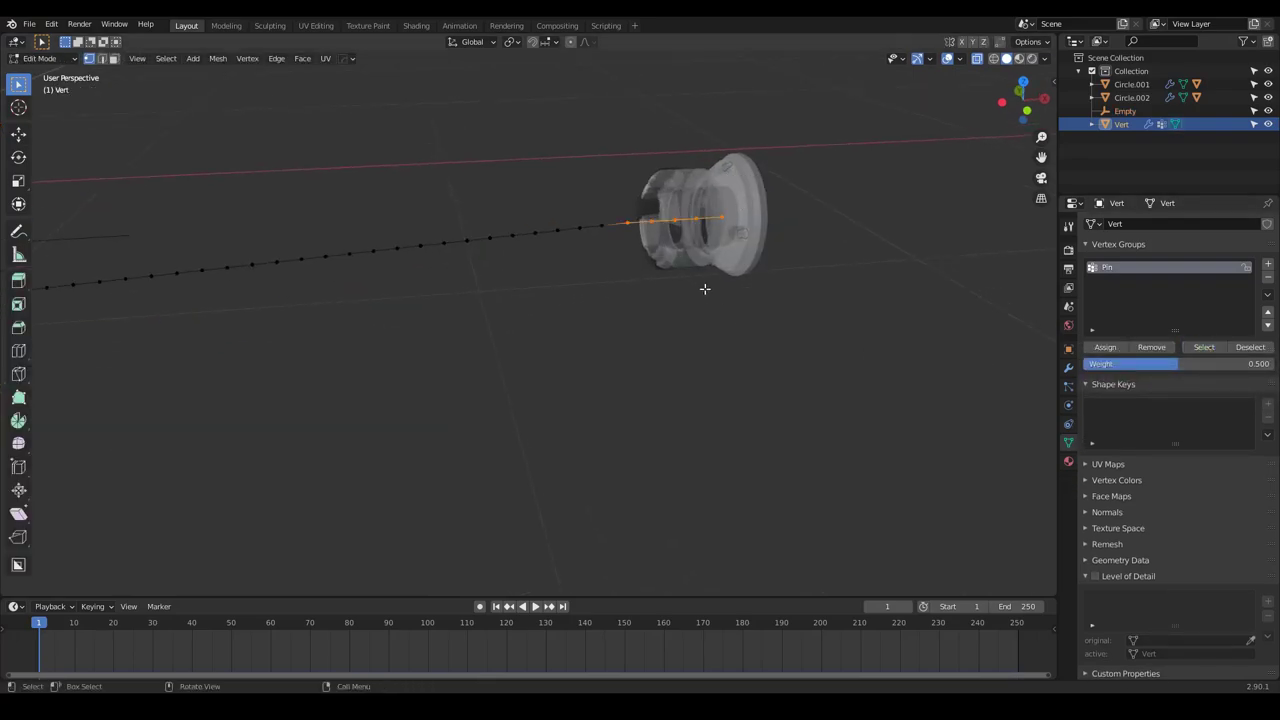
scroll(706, 289, "down", 2)
middle_click_drag(712, 287, 700, 323)
key("F3")
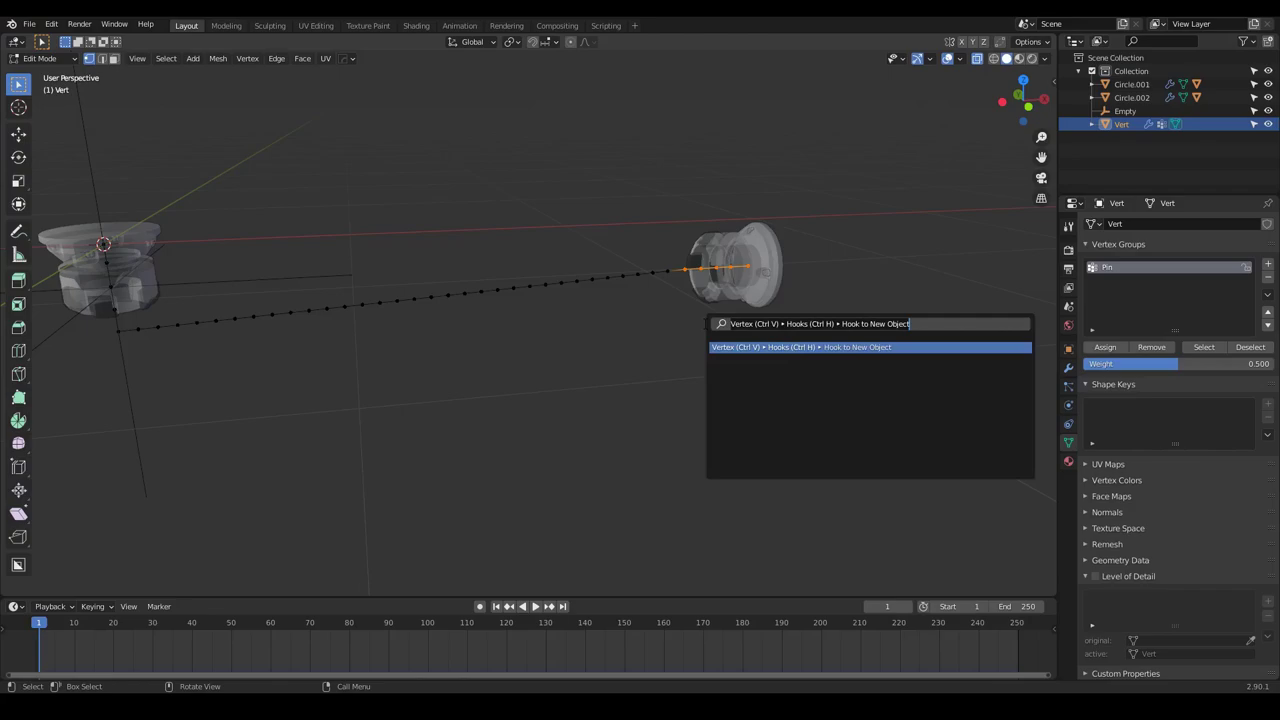
left_click(852, 347)
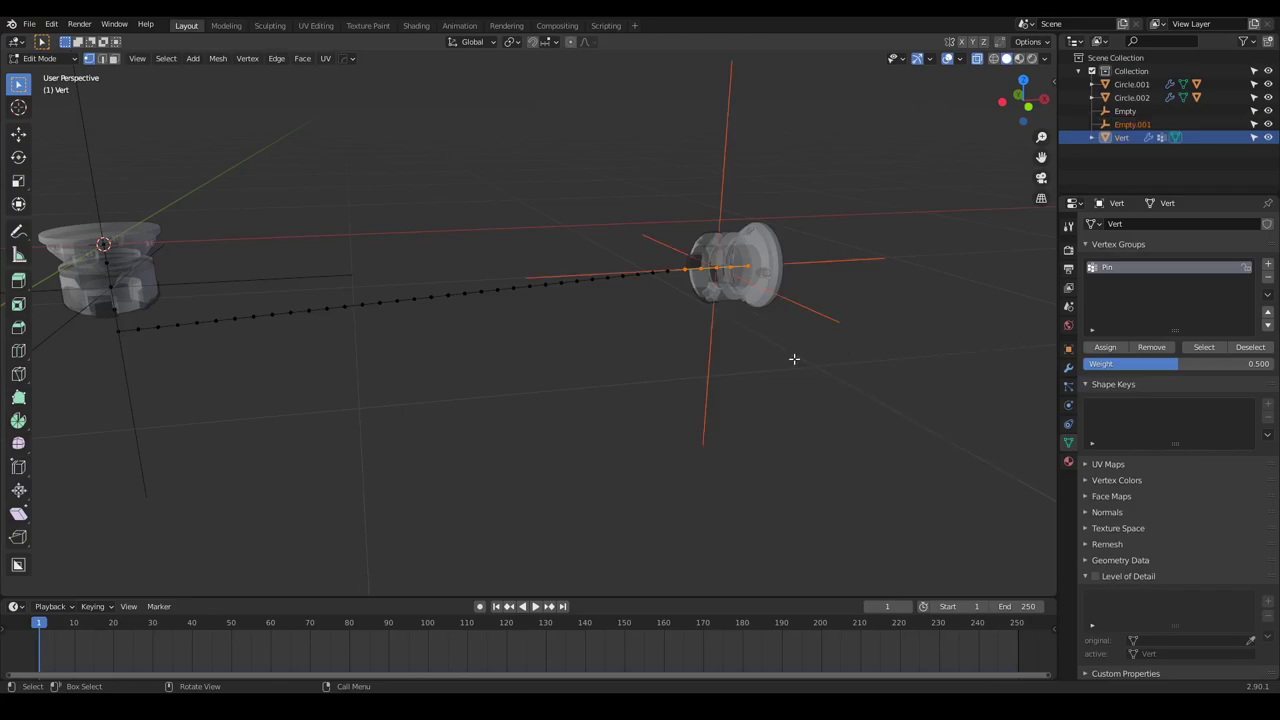
scroll(794, 358, "down", 3)
key("Tab")
Display both hook empties as spheres and reduce their size so they fit inside the connectors
left_click(783, 224)
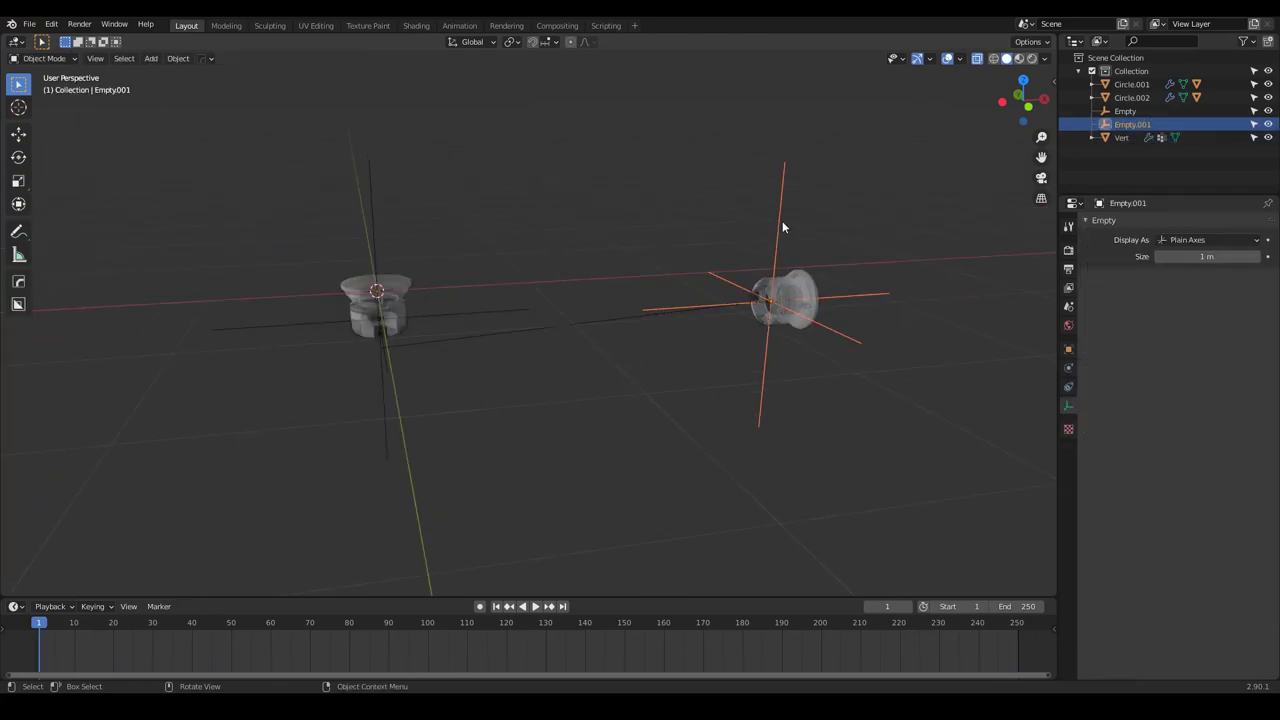
mouse_move(699, 349)
middle_mouse_down()
mouse_move(727, 272)
mouse_move(677, 345)
middle_mouse_up()
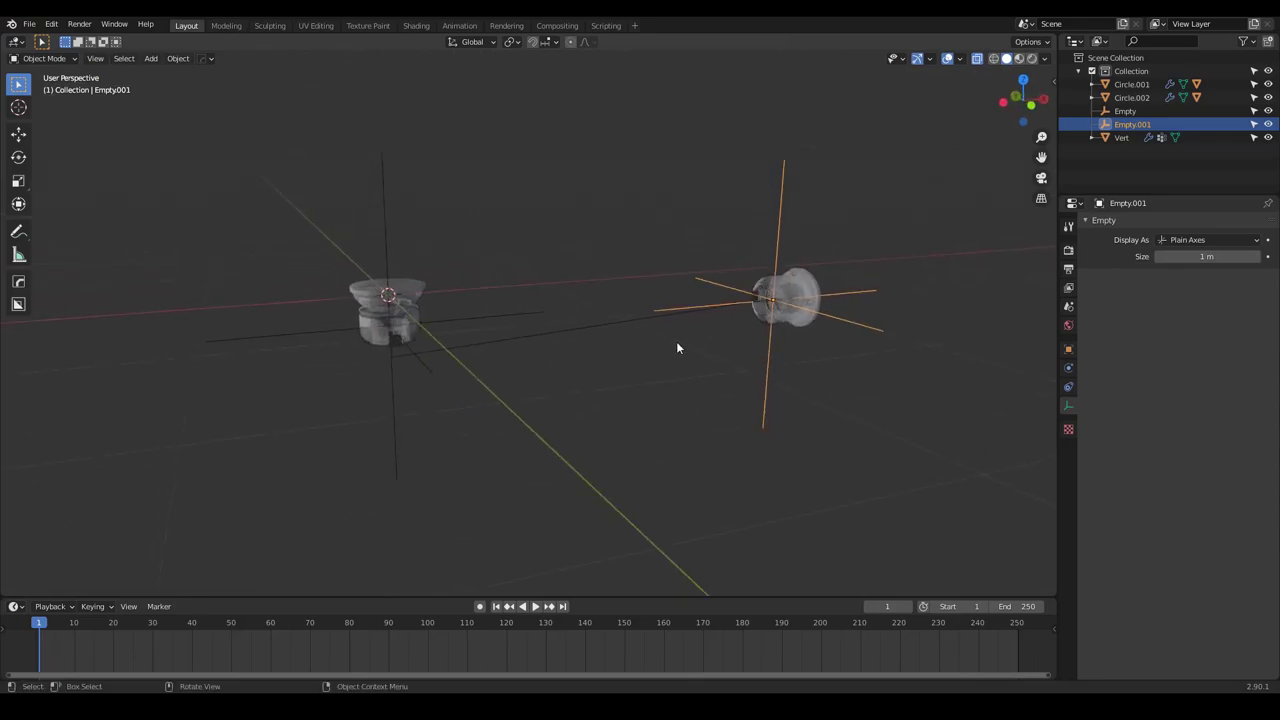
left_click(393, 230, "shift")
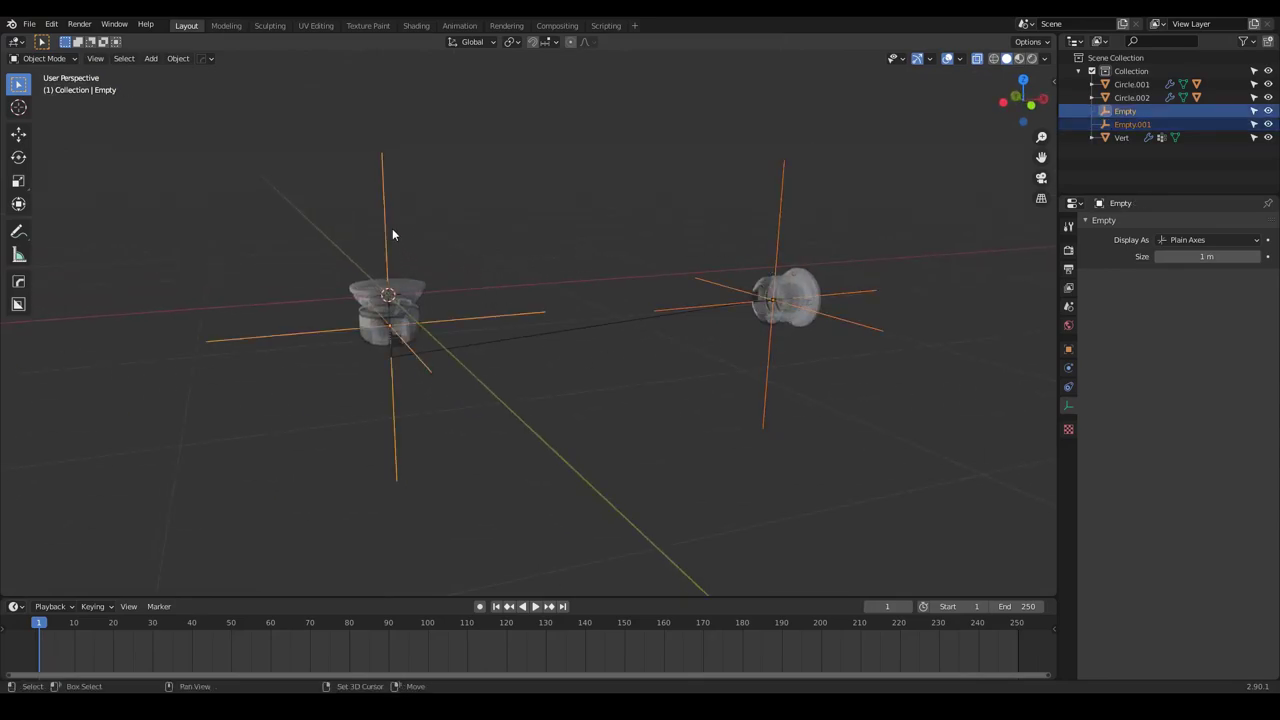
left_click(1184, 242)
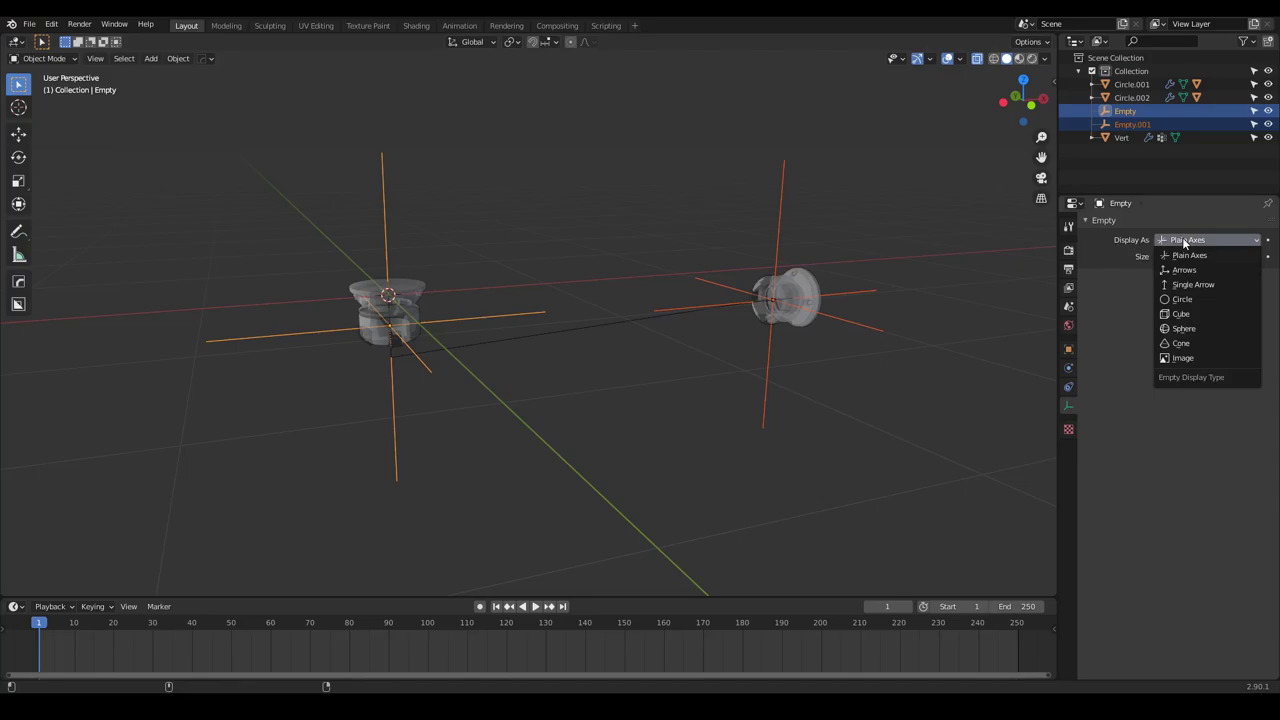
left_click(1181, 328, "alt")
left_click_drag(1184, 257, 1103, 257, "alt")
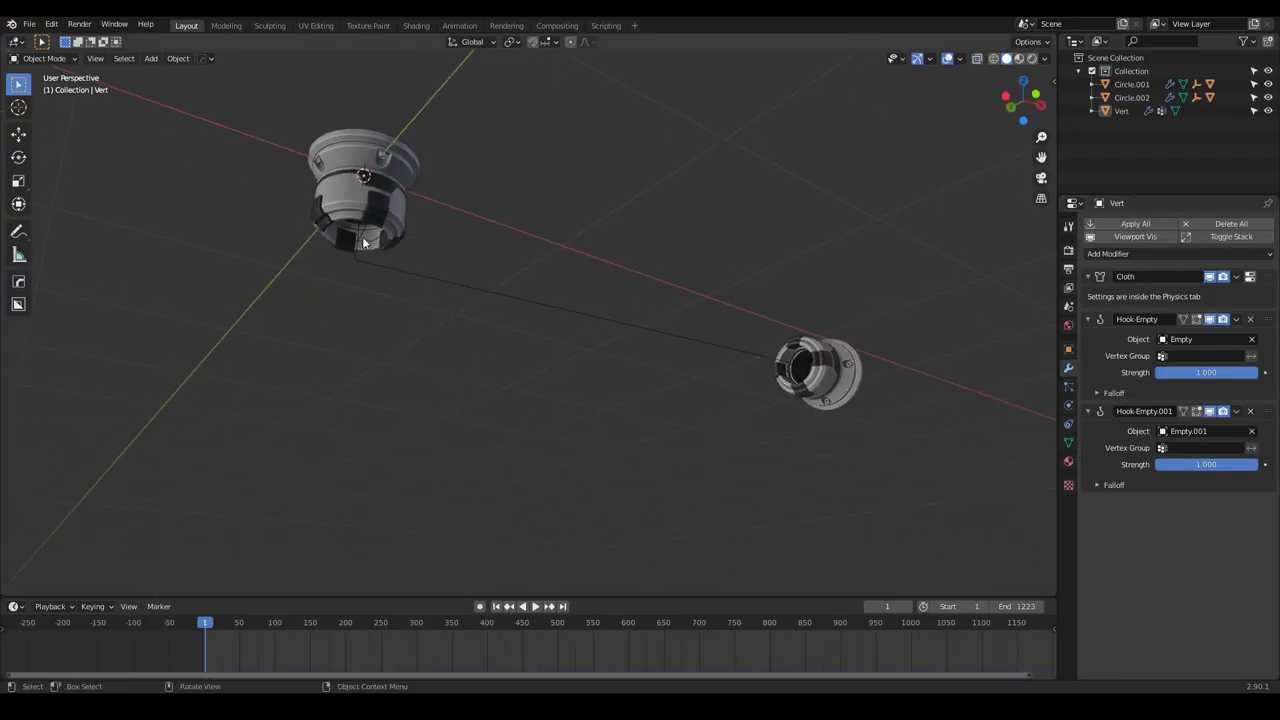
Parent the first hook empty to the first connector using Object (Keep Transform)
left_click(363, 224)
left_click(363, 238)
middle_click_drag(411, 257, 470, 333, "shift")
scroll(452, 380, "up", 3)
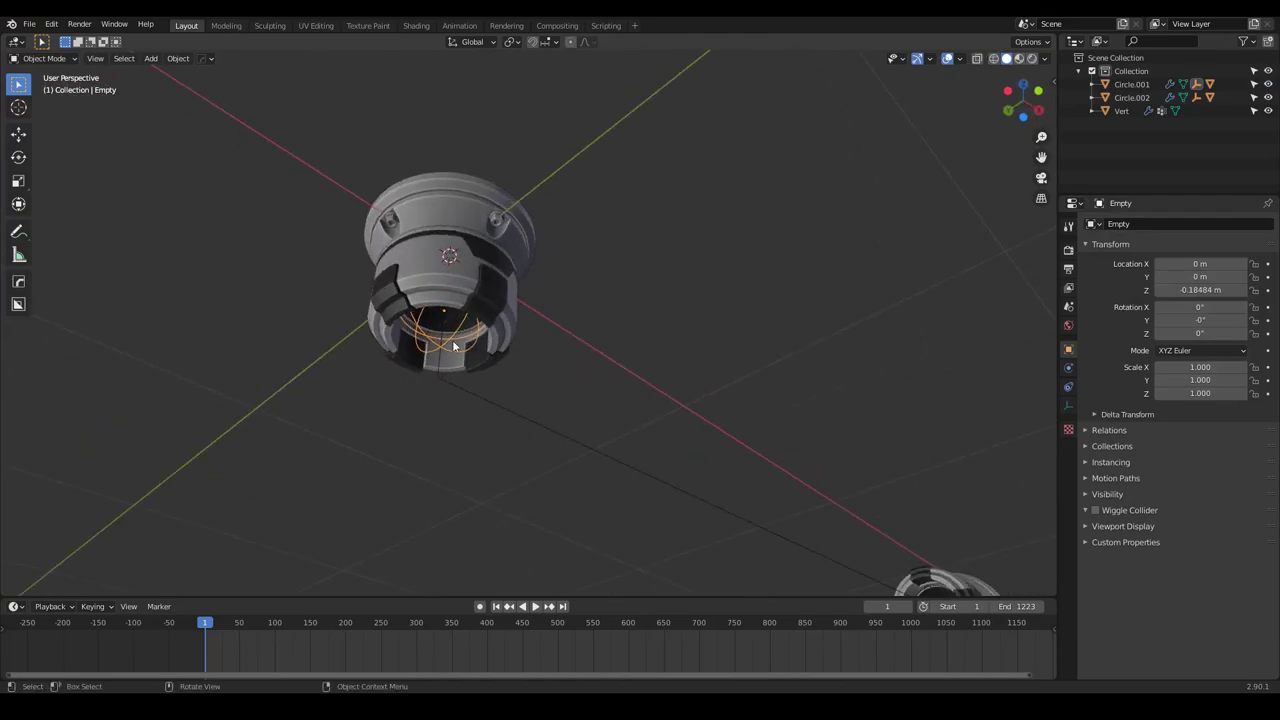
left_click(452, 340)
key("ctrl+p")
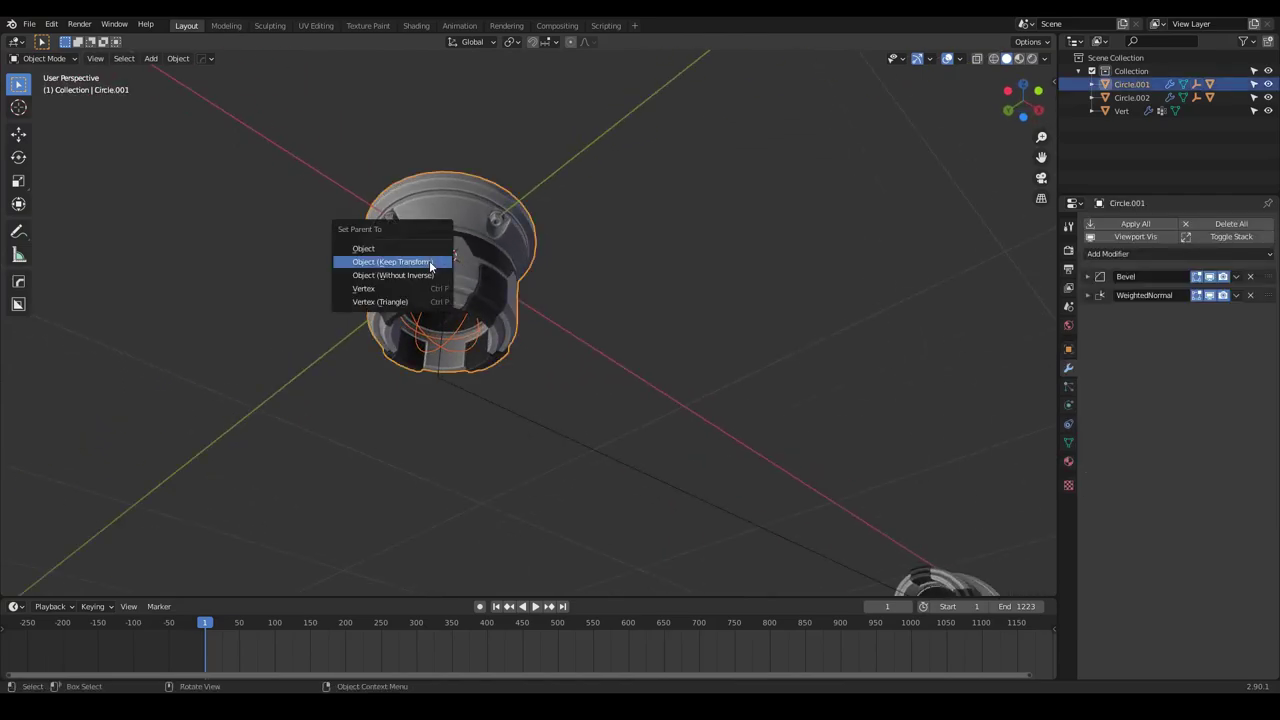
left_click(430, 262)
Try rotating the first connector with the trackball to test whether the parented cable end follows
key("r")
key("r")
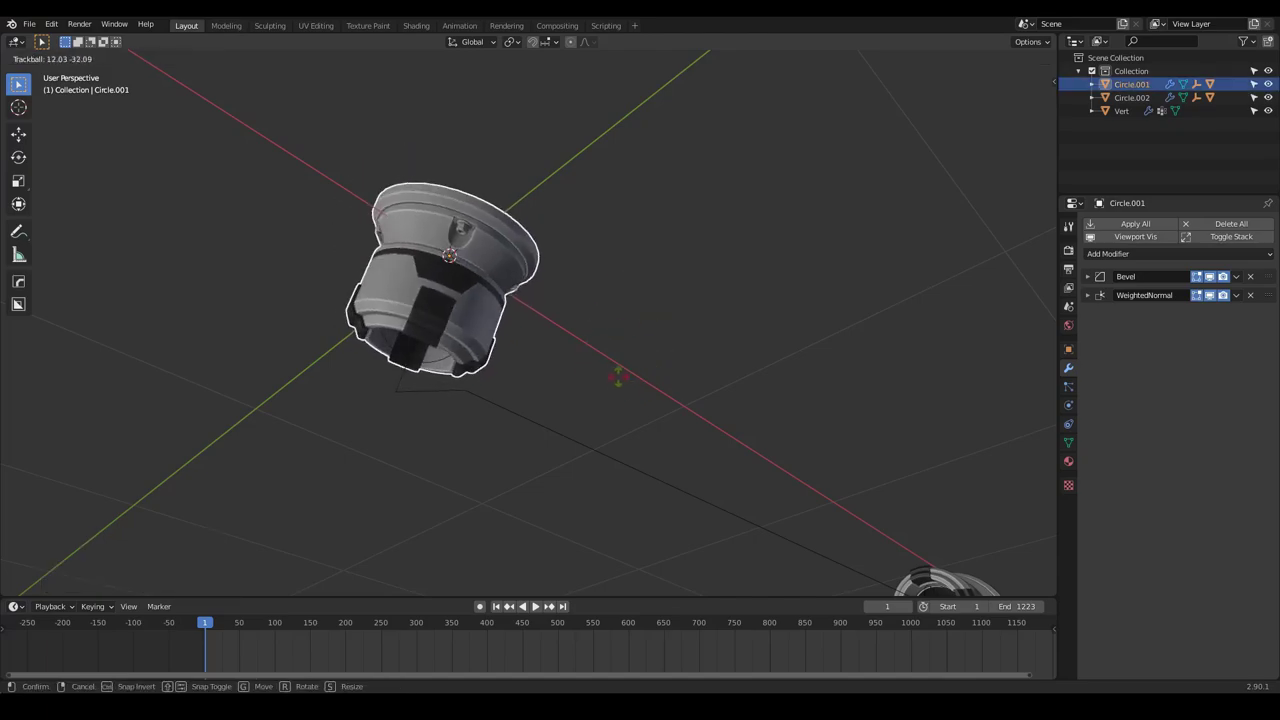
right_click(667, 384)
Parent the second hook empty to the second connector
middle_click_drag(667, 383, 352, 151, "shift")
scroll(616, 444, "up", 1)
left_click(593, 370)
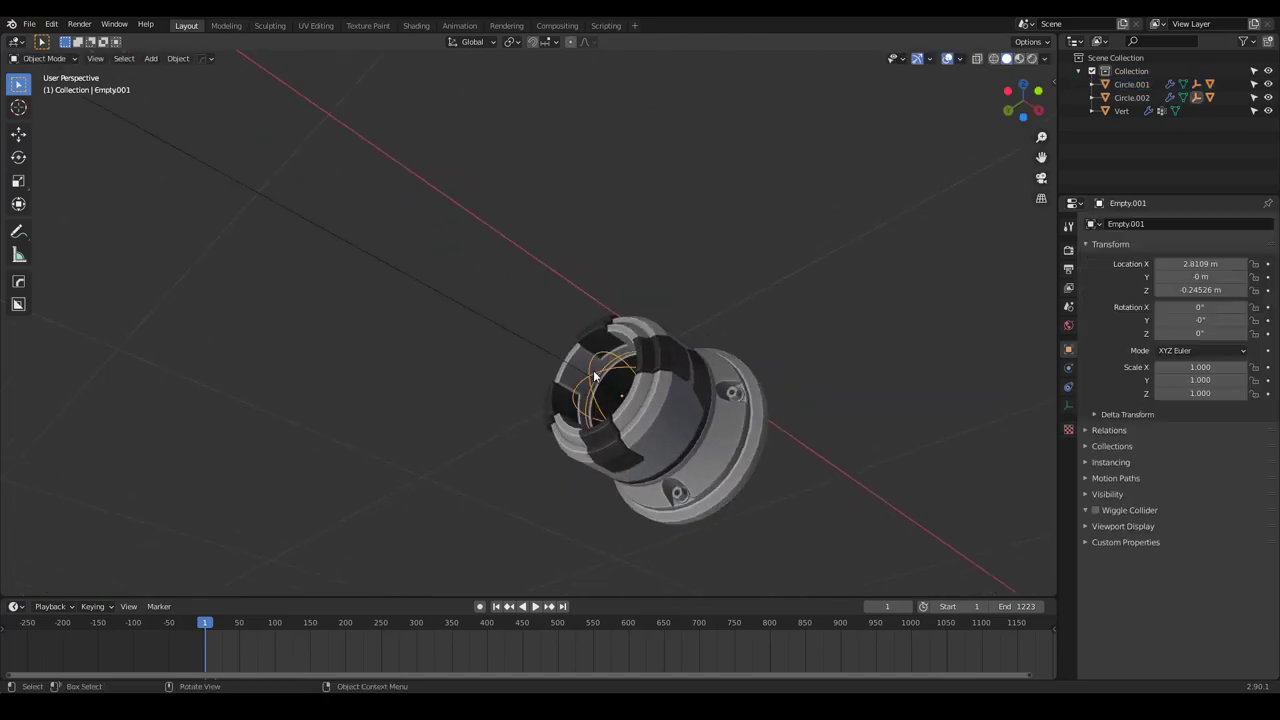
left_click(682, 432, "shift")
key("ctrl+p")
left_click(681, 434)
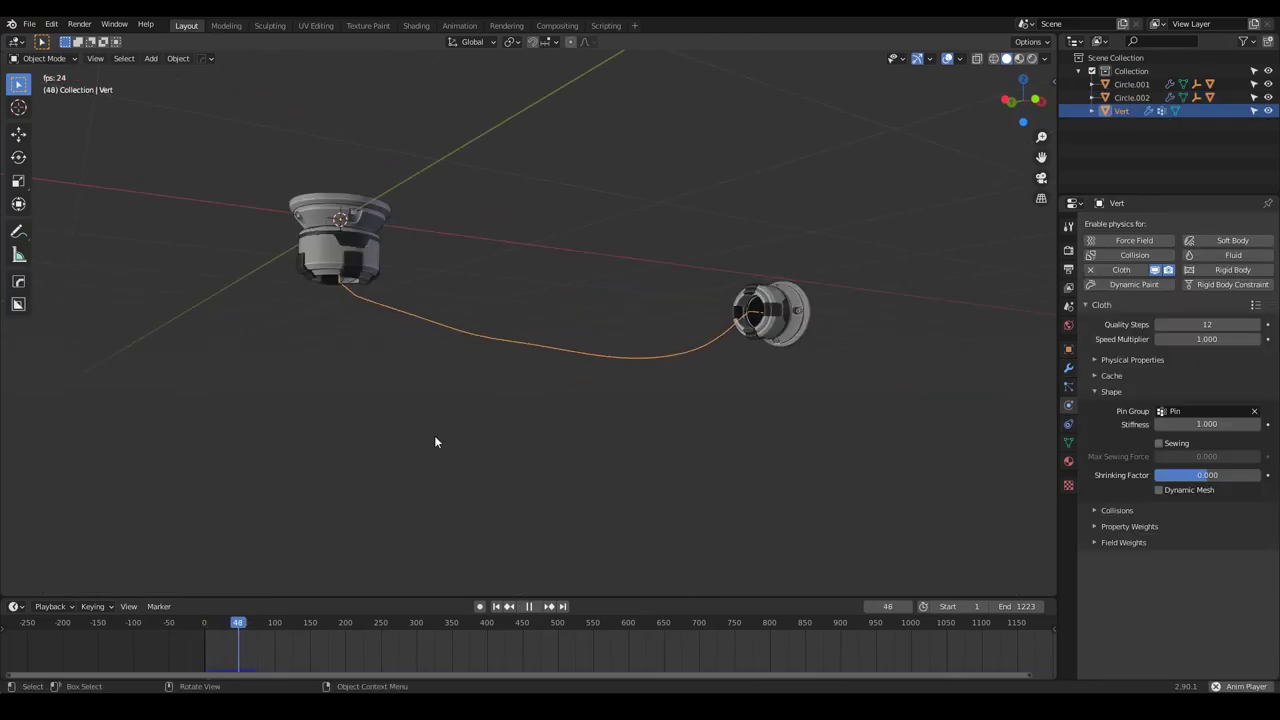
Try moving the first connector while the simulation plays to test the cable's response
left_click(295, 275)
key("g")
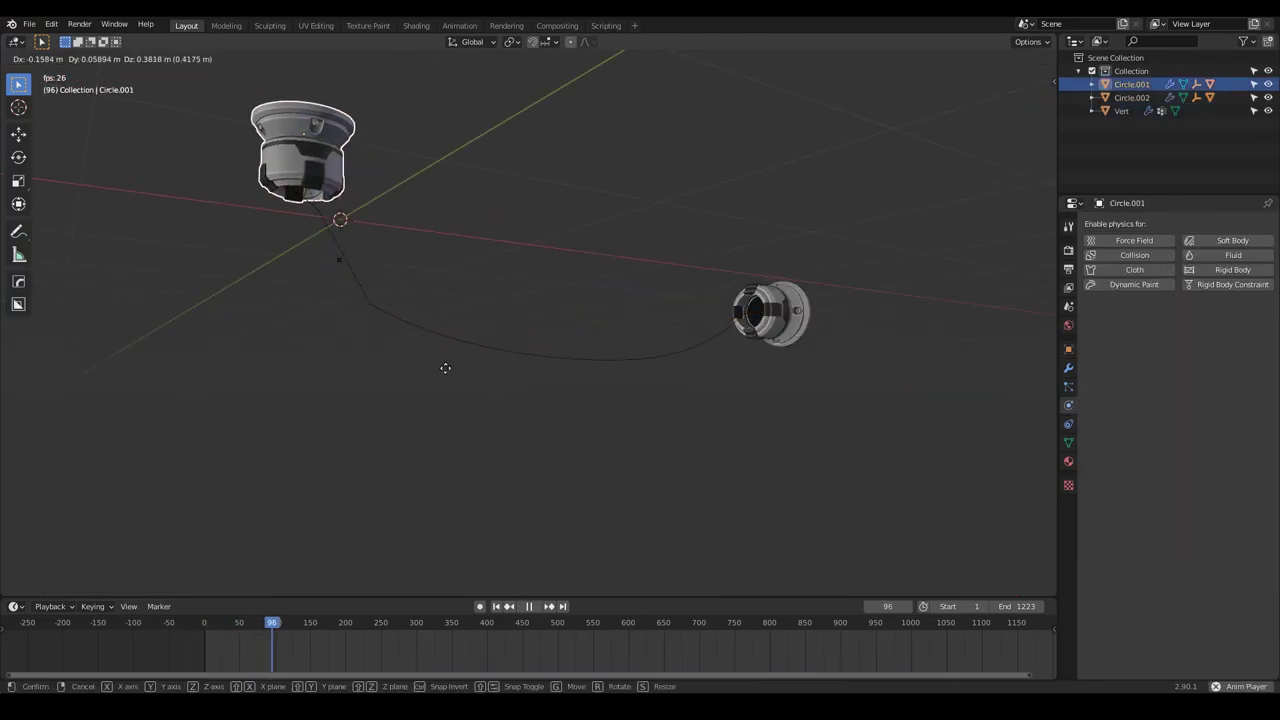
right_click(403, 327)
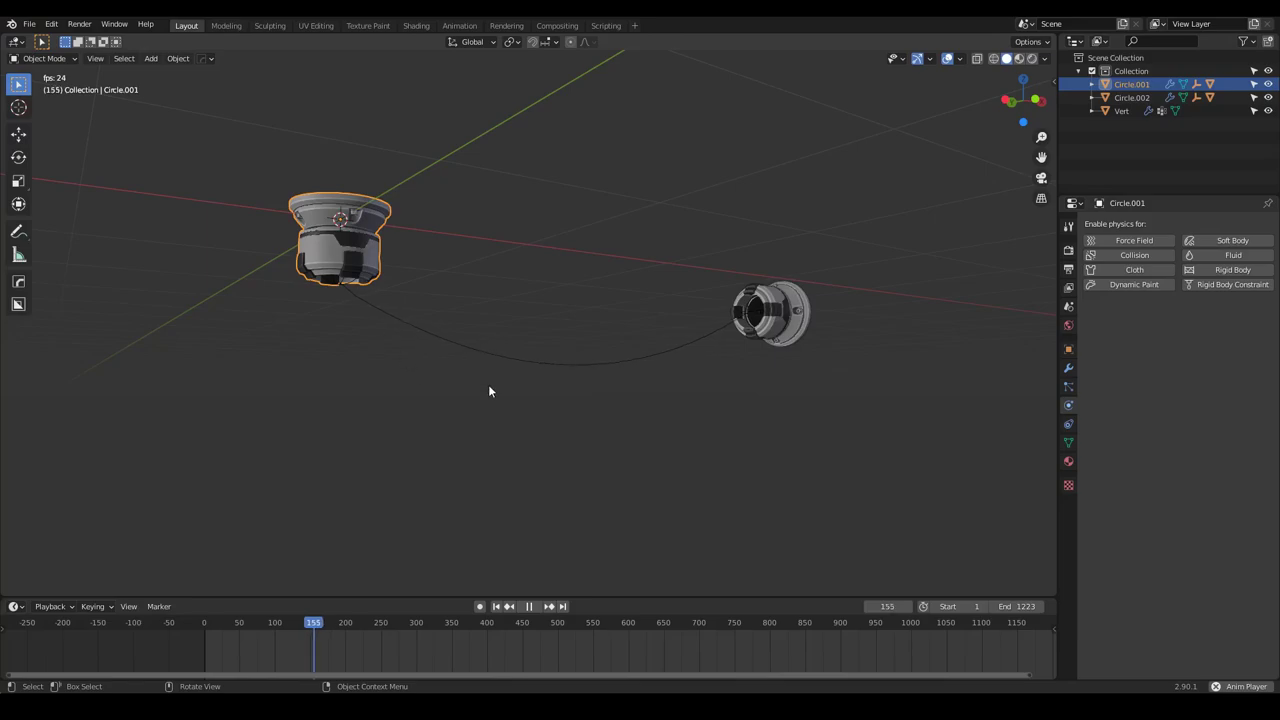
Stop playback, place the cable's Cloth modifier below both Hook modifiers, and return to frame 1
left_click(507, 357)
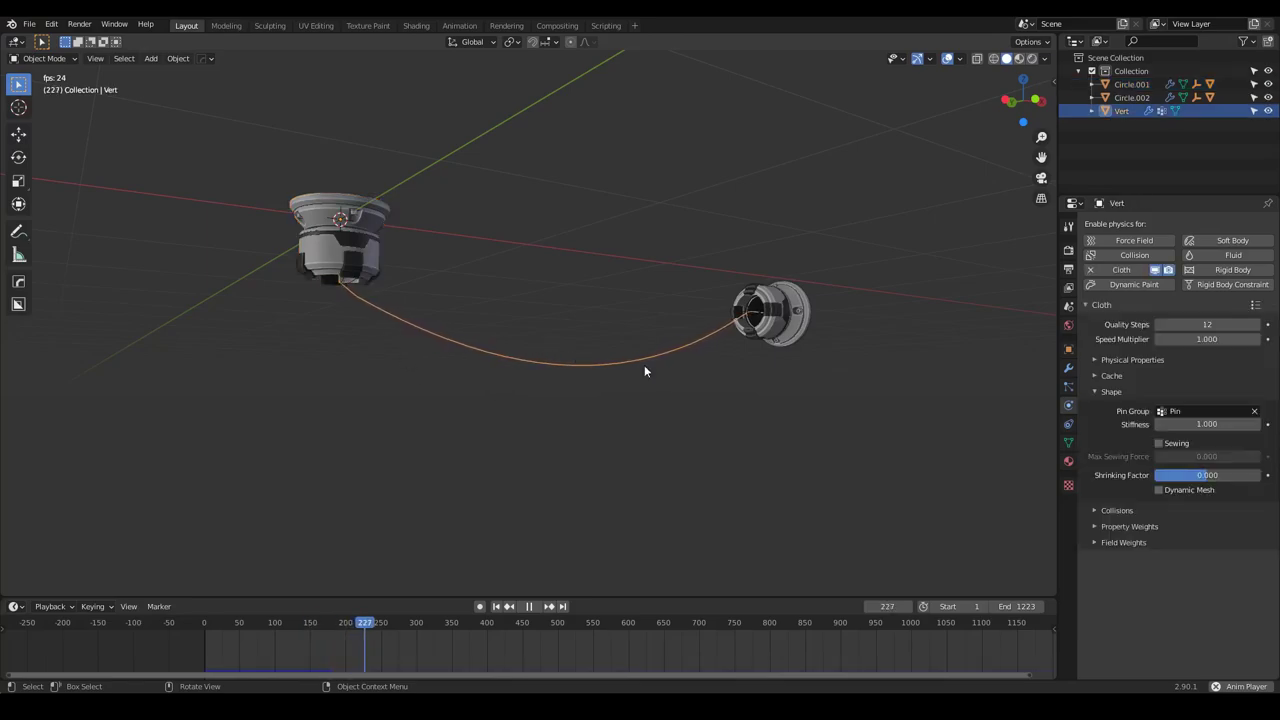
left_click(1068, 368)
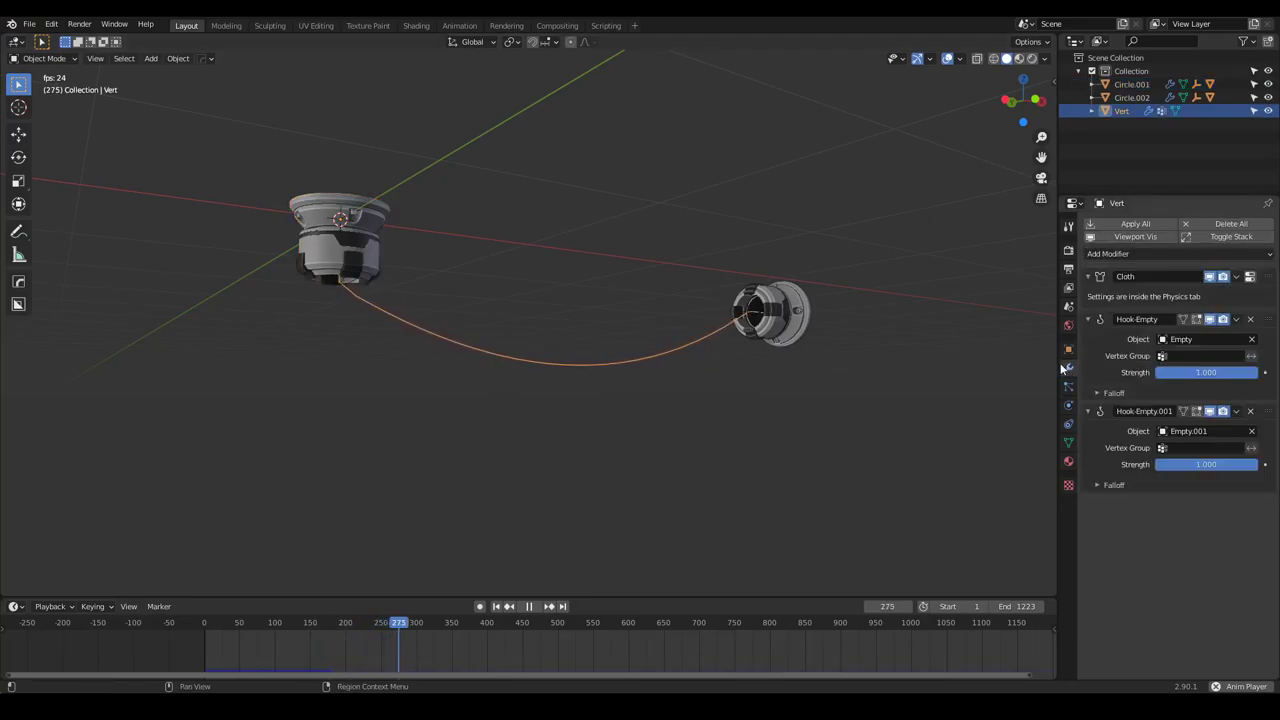
key("space")
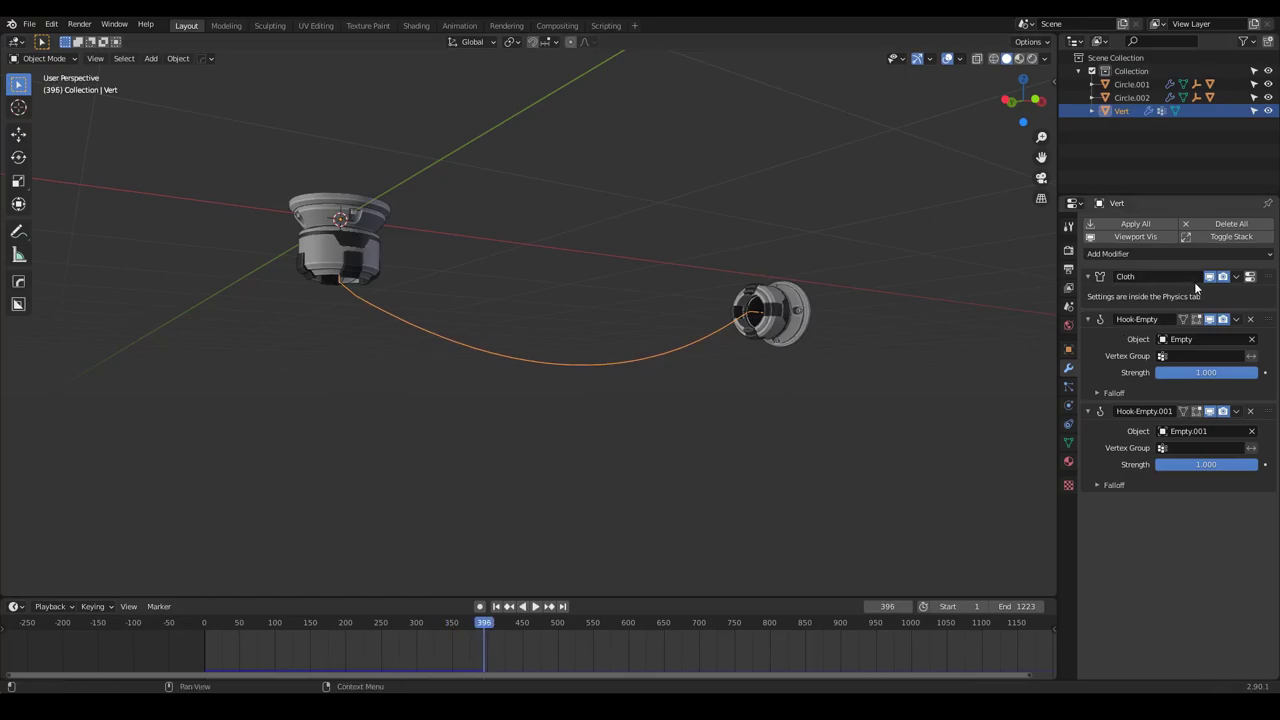
left_click_drag(1270, 283, 1266, 492)
left_click(496, 607)
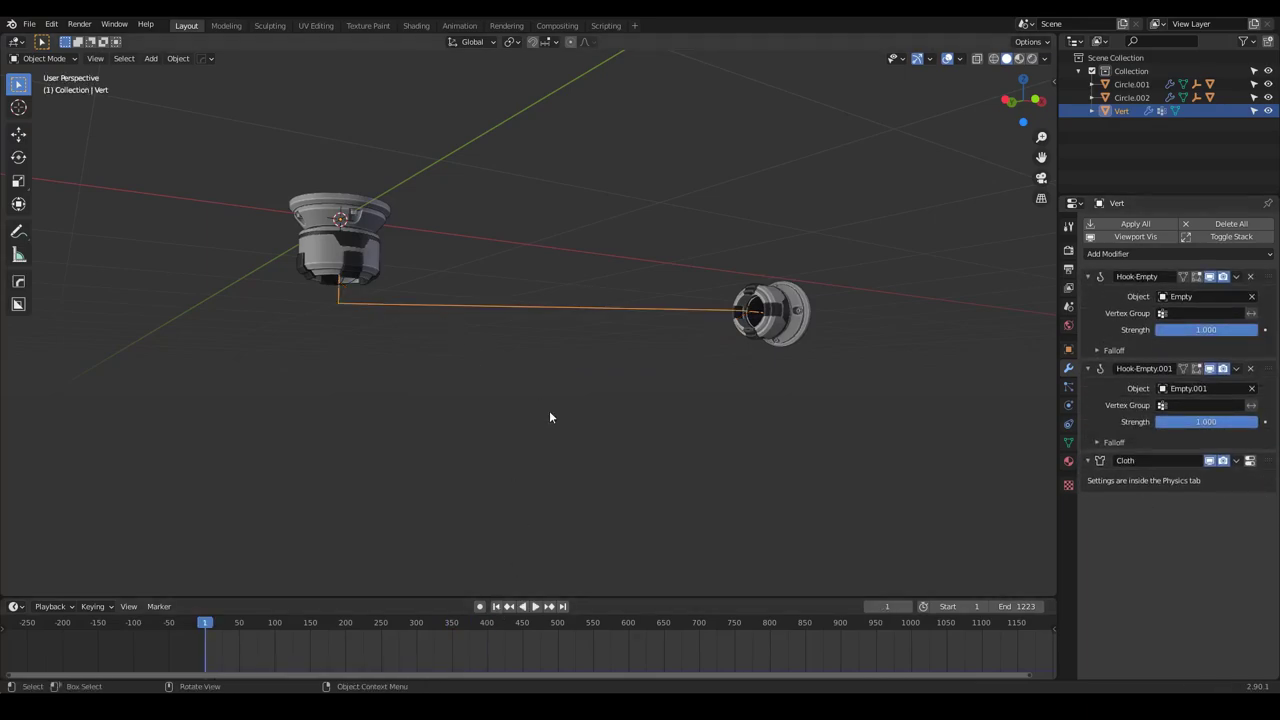
Play the simulation and try moving first one connector and then the other to test the reordered modifiers
key("space")
left_click(381, 280)
key("g")
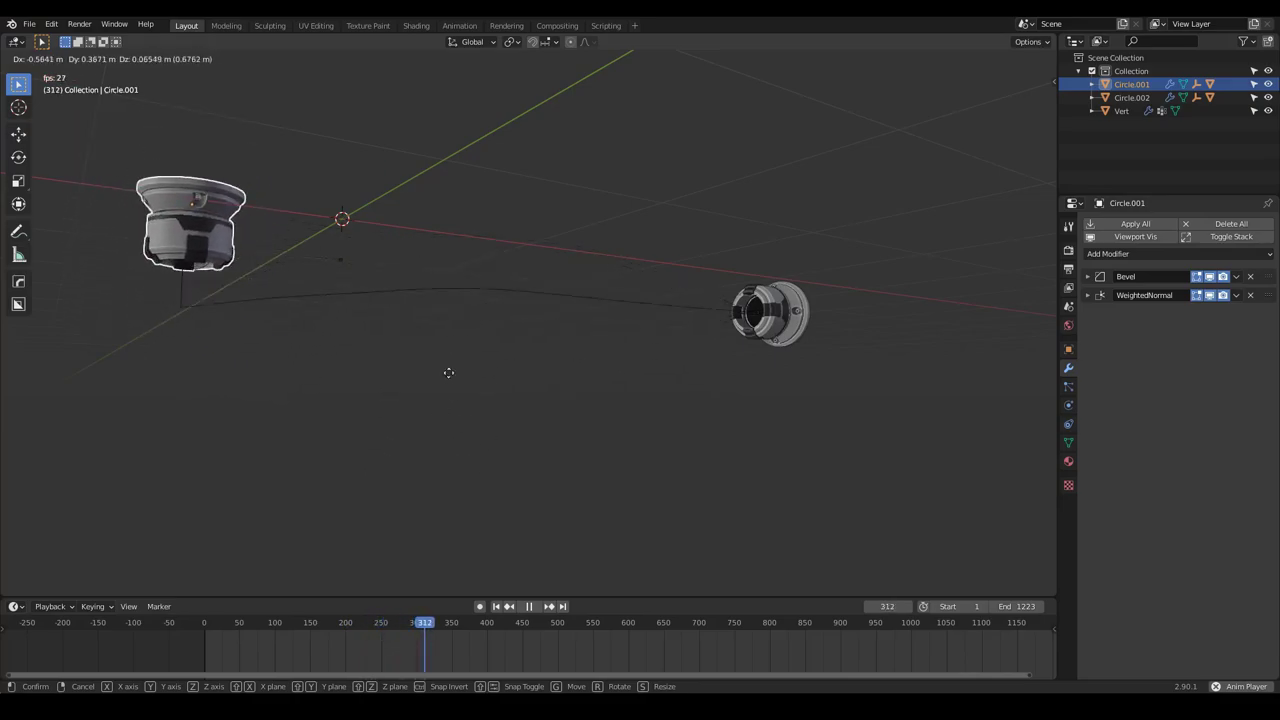
right_click(436, 390)
left_click(765, 316)
middle_click_drag(752, 325, 720, 382)
key("g")
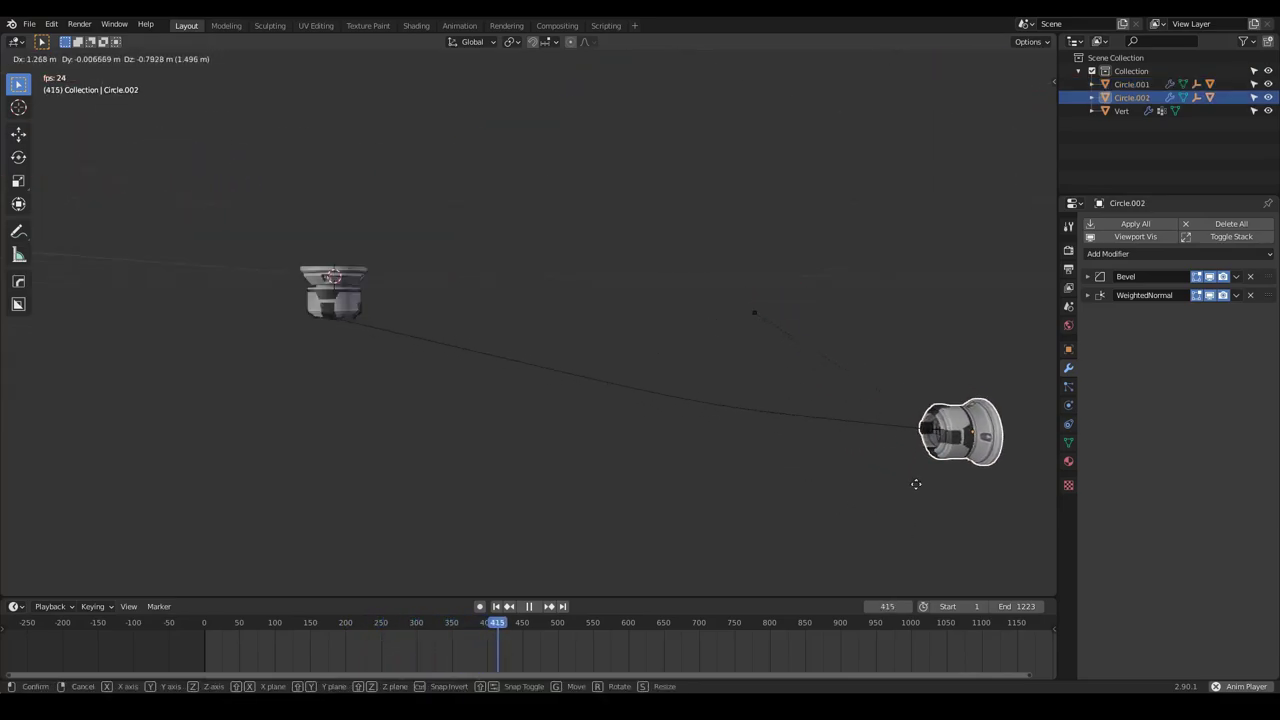
right_click(717, 514)
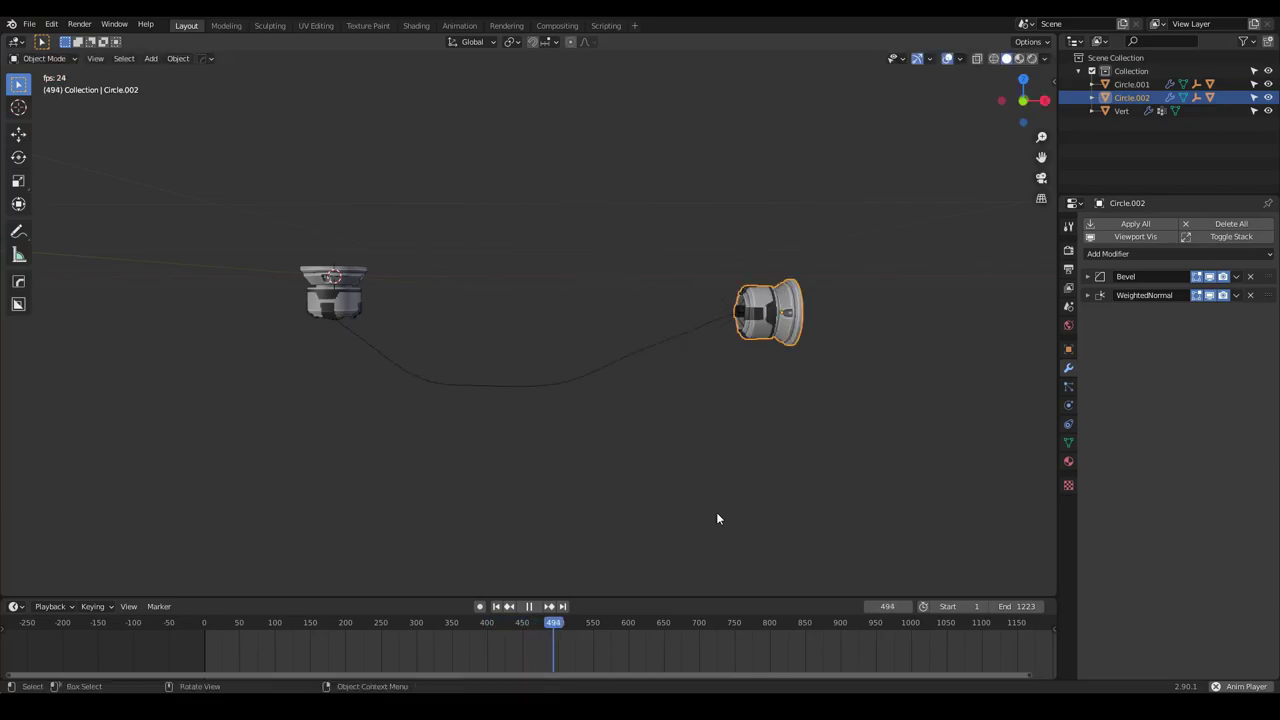
Select the cable, restart and replay its cloth simulation, then rewind to frame 1
middle_click_drag(509, 398, 636, 325)
left_click(602, 372)
key("Escape")
key("space")
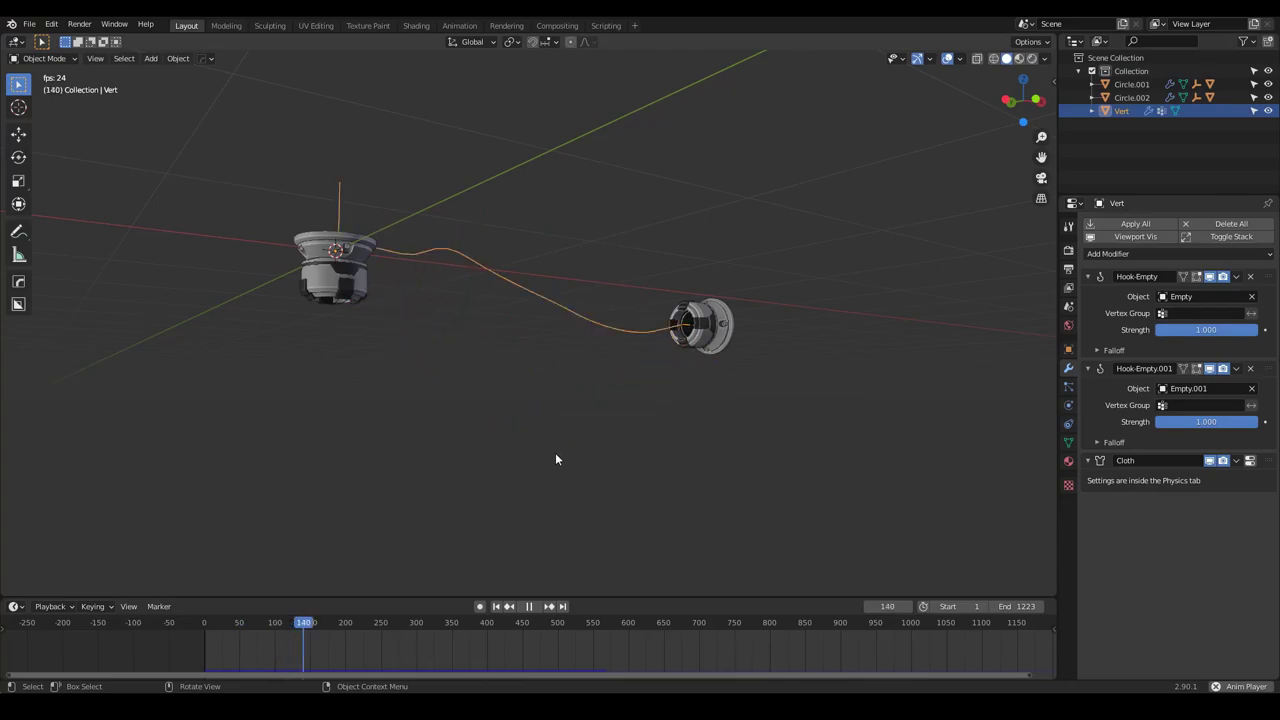
key("space")
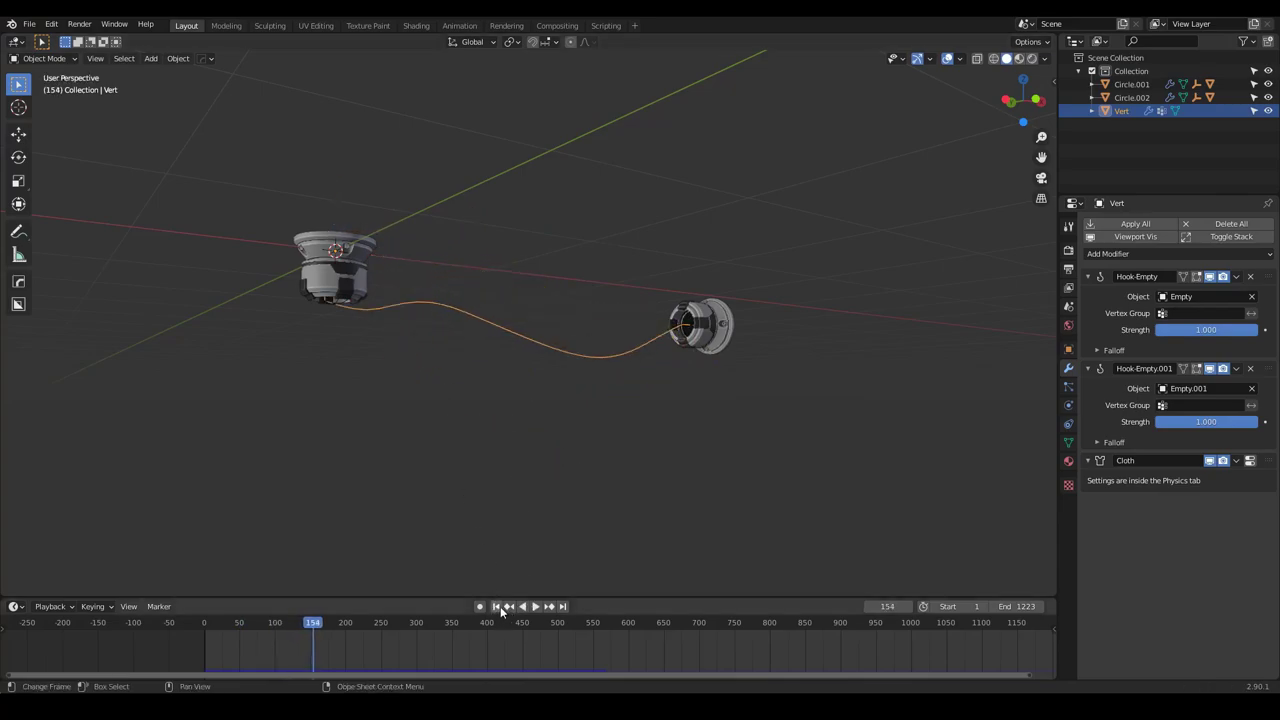
left_click(497, 607)
Check the cable's vertices in Edit Mode, then run the simulation in Object Mode and pause it at frame 148
key("Tab")
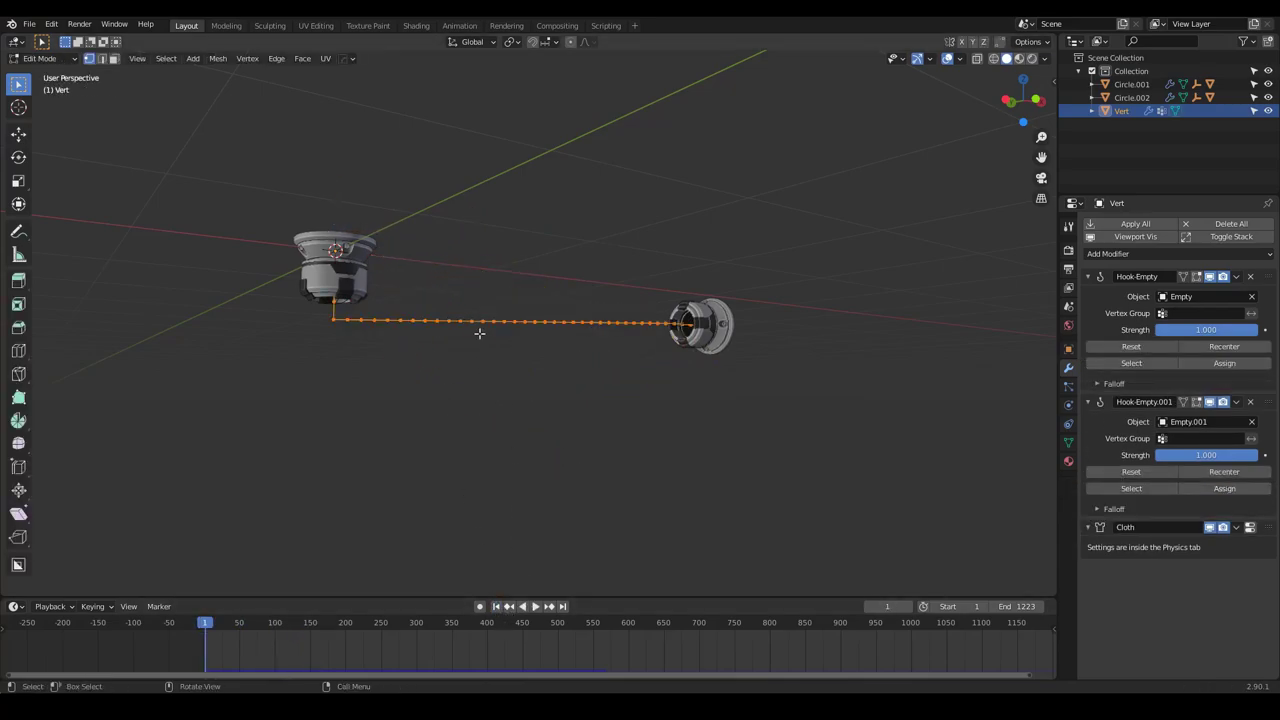
left_click(479, 333)
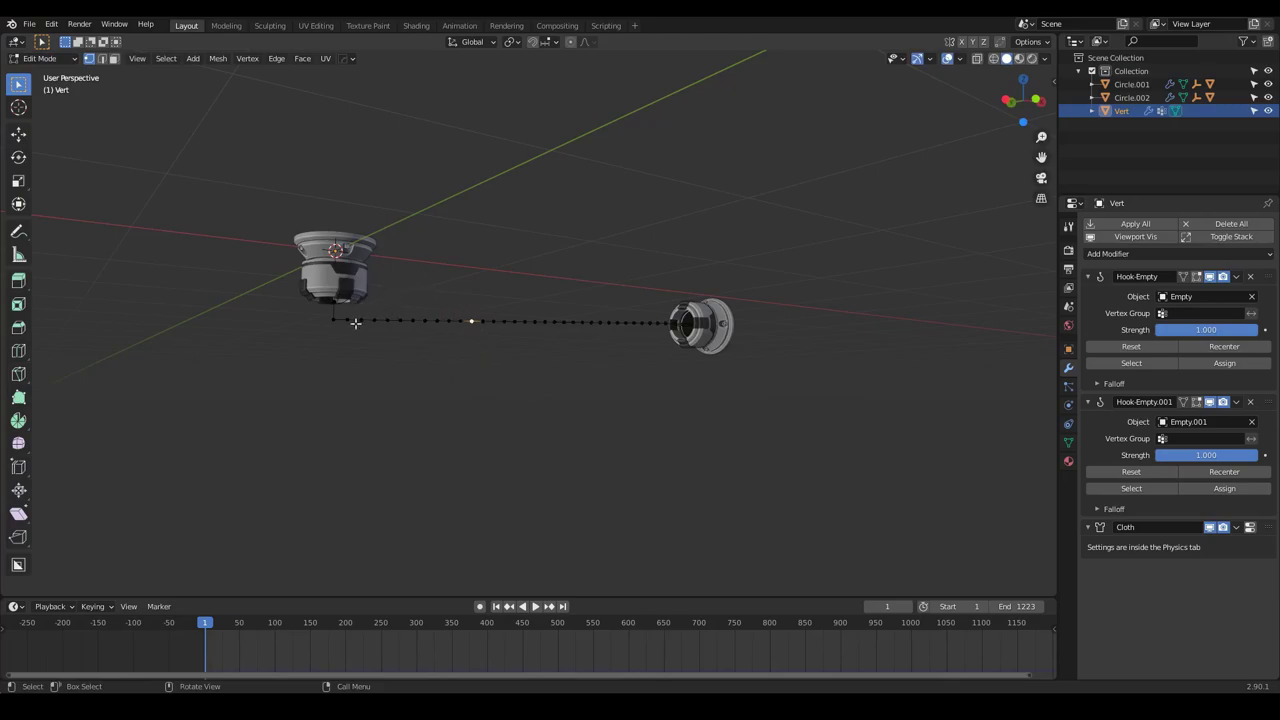
key("Tab")
key("space")
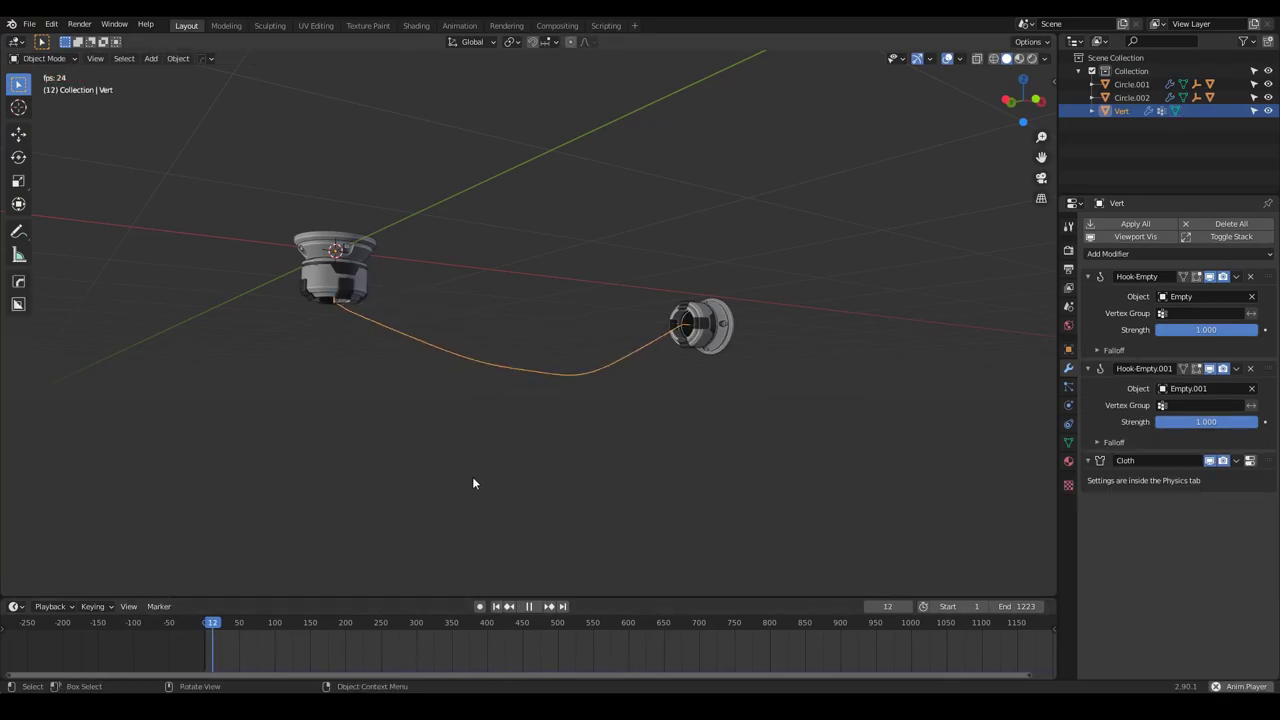
key("space")
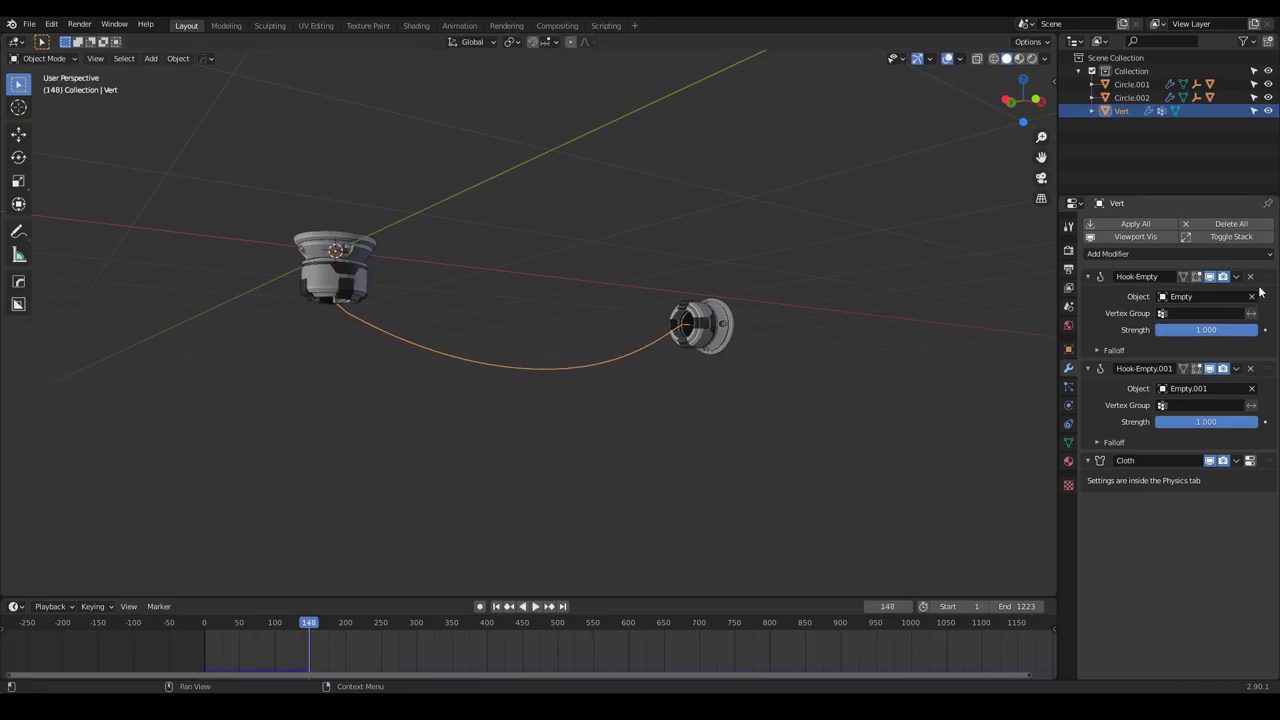
Add a Skin modifier to the cable below its Cloth modifier
left_click(1123, 254)
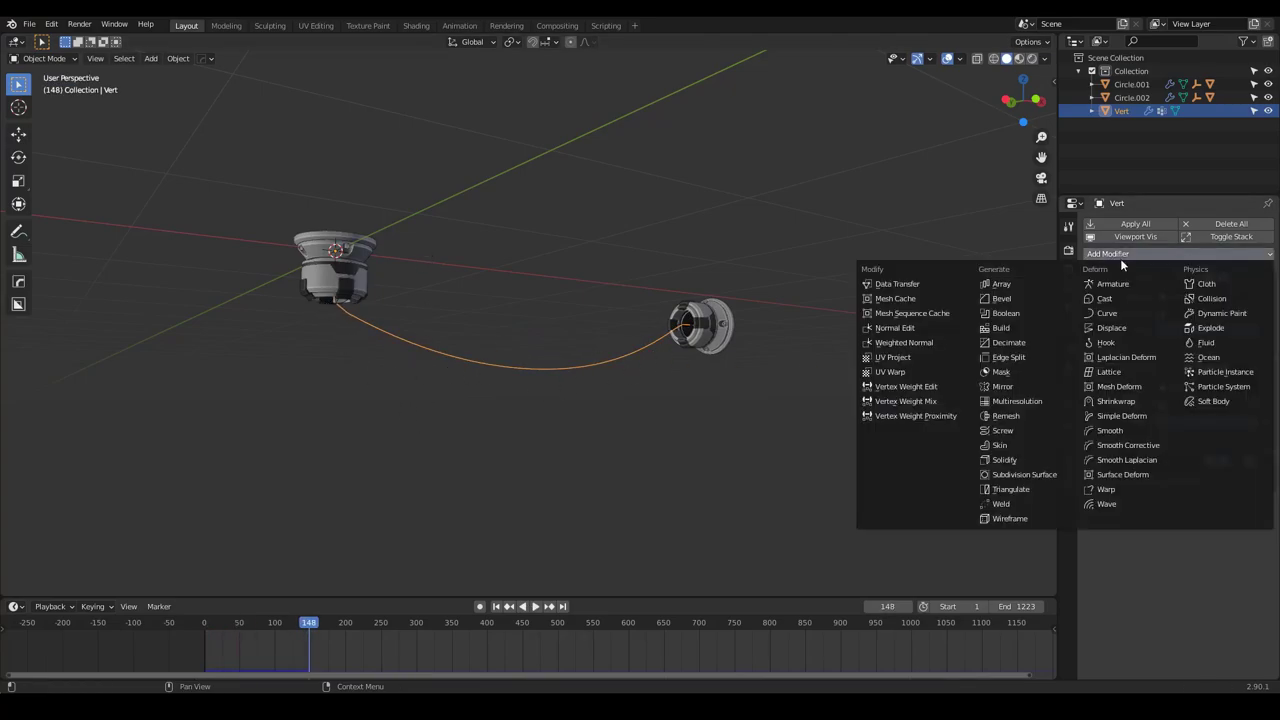
left_click(1016, 446)
scroll(442, 320, "up", 3)
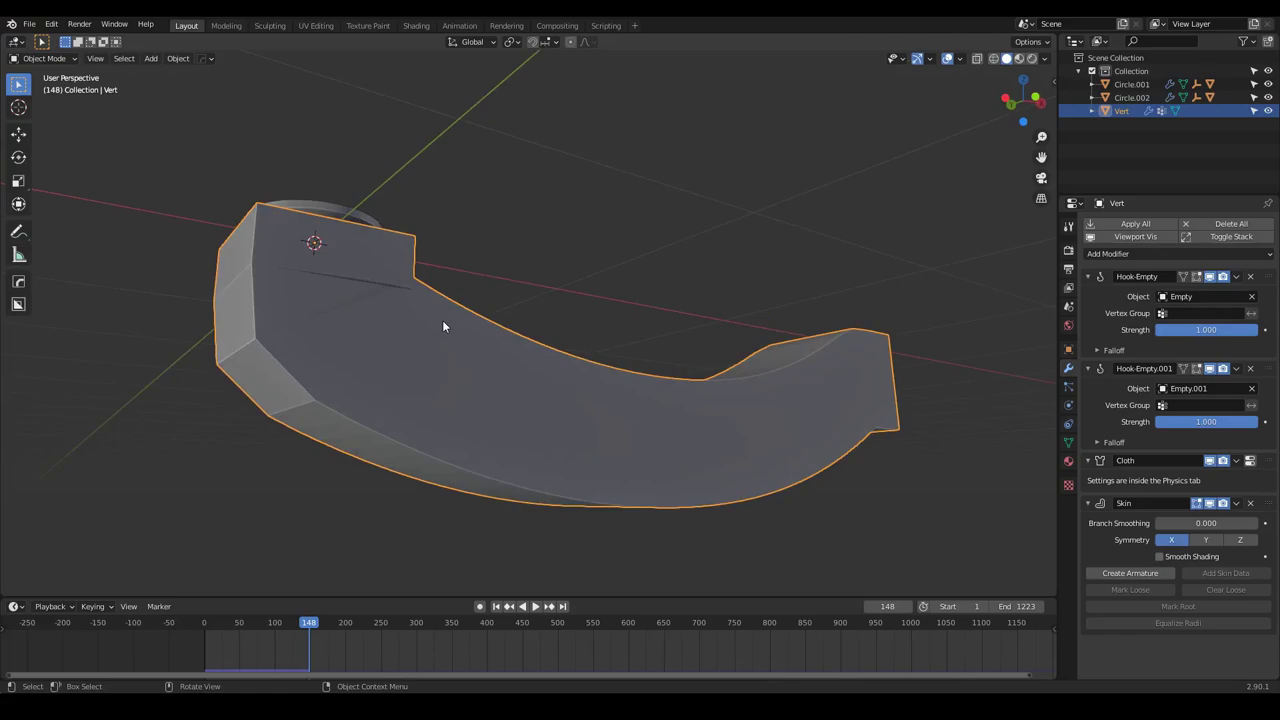
In Edit Mode with X-ray, scale the skin radius of all the cable's vertices down to about 0.3, finishing with a 1.237 resize
key("Tab")
key("z")
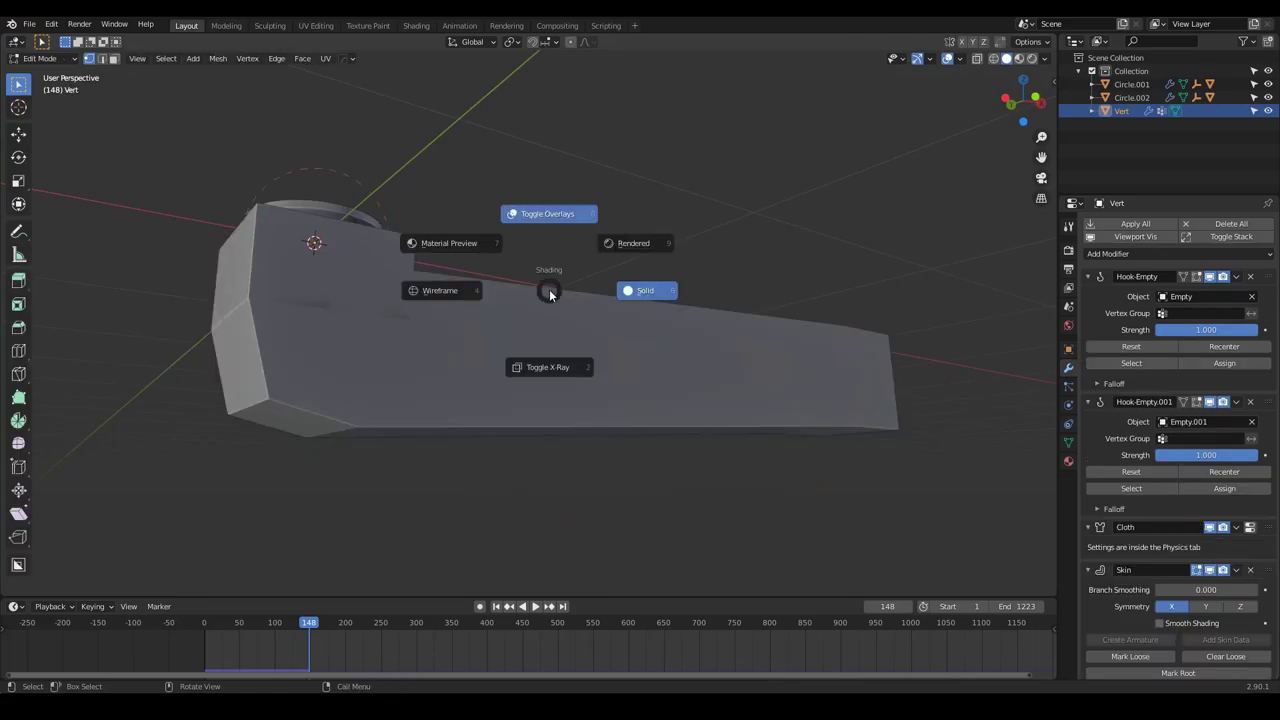
left_click(551, 435)
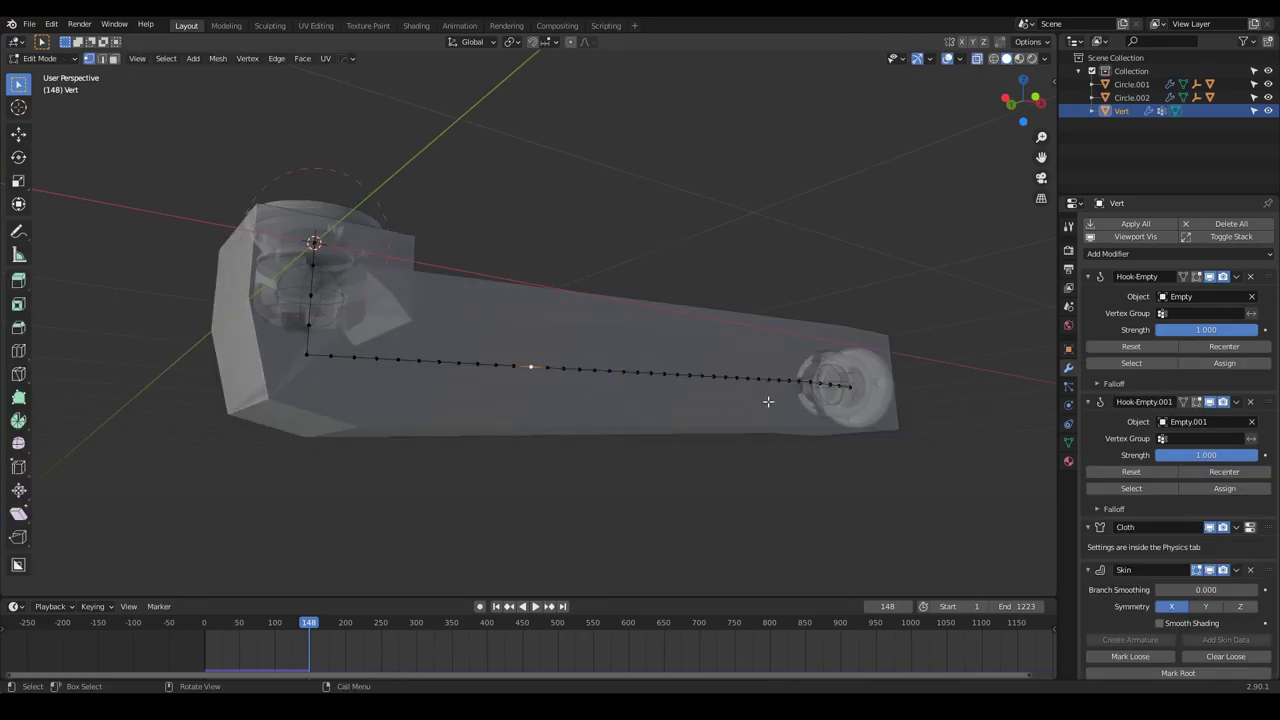
key("a")
scroll(396, 392, "up", 2)
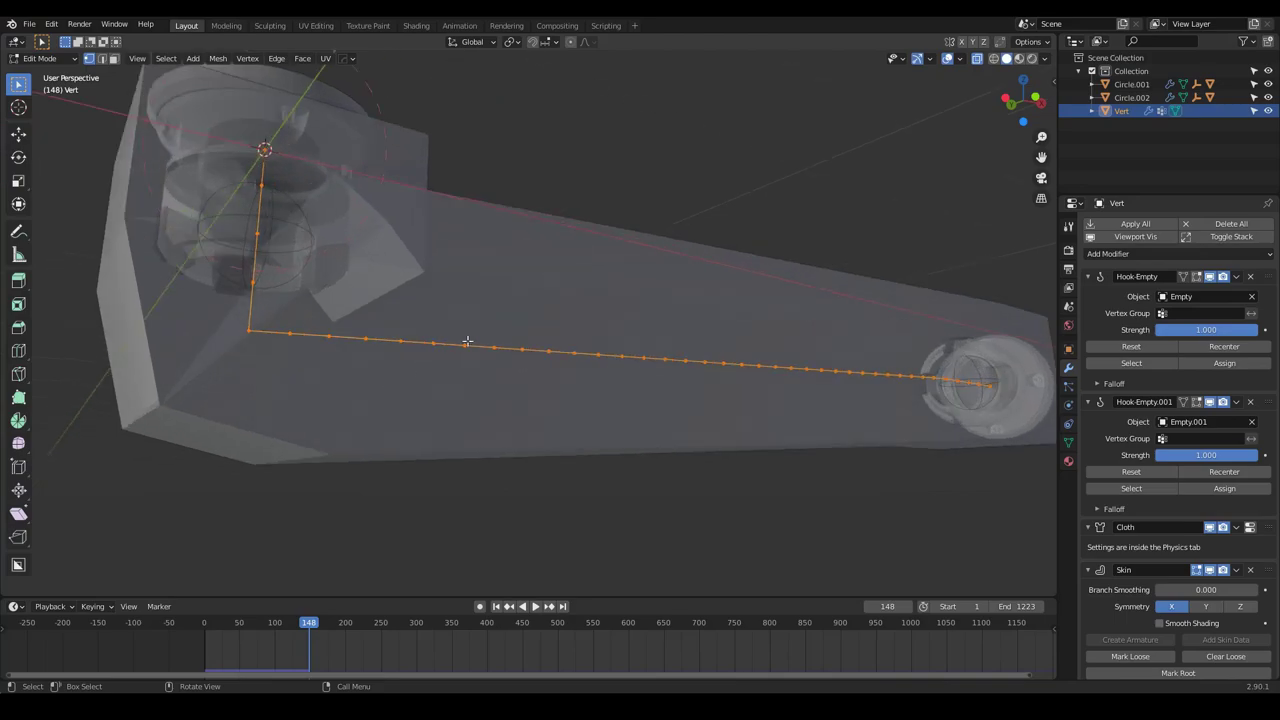
middle_click_drag(469, 343, 481, 332)
key("s")
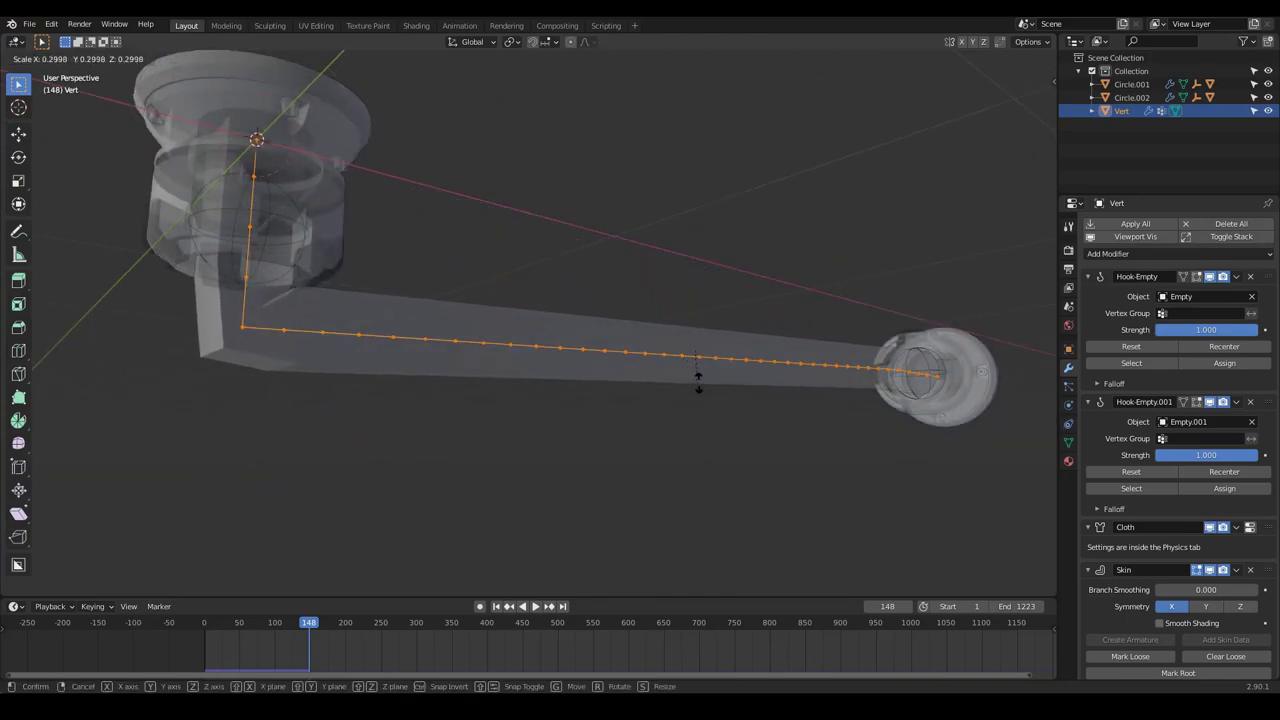
left_click(699, 385)
middle_click_drag(696, 418, 626, 346)
key("alt+z")
scroll(626, 346, "down", 3)
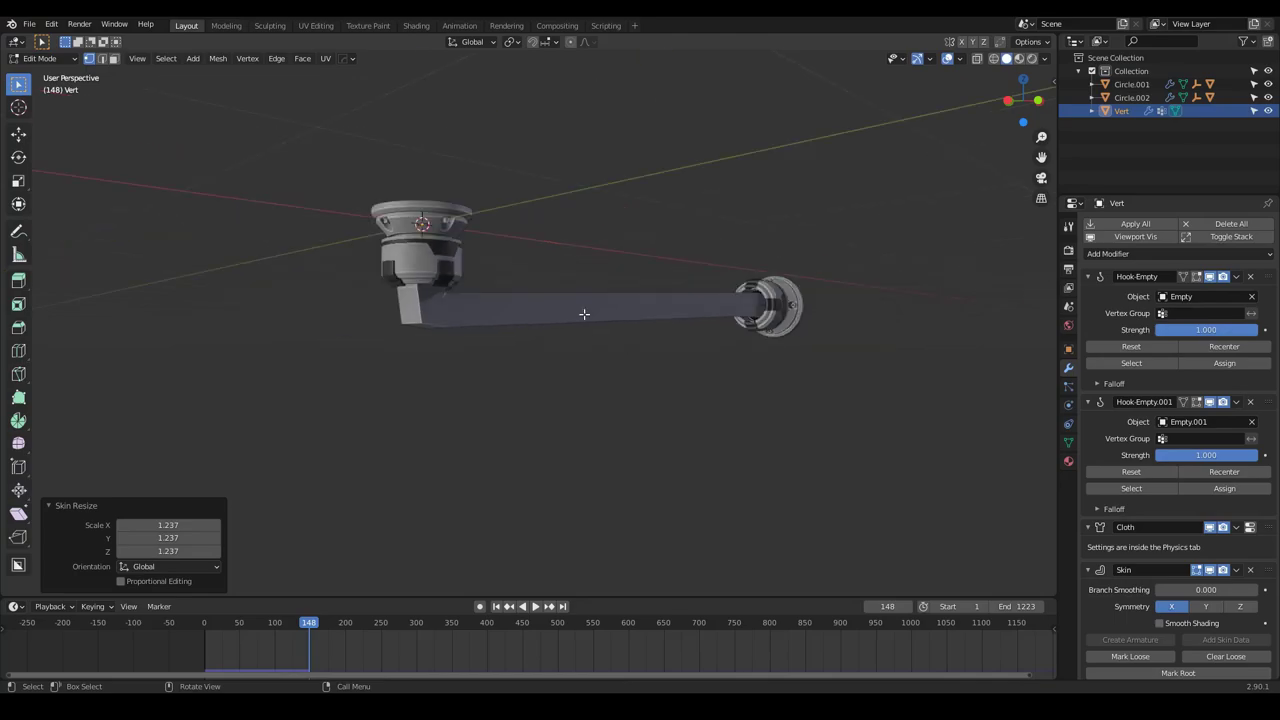
Return to Object Mode at frame 1, add a Subdivision Surface modifier to the cable and enable Smooth Shading on its Skin modifier
key("Tab")
left_click(496, 607)
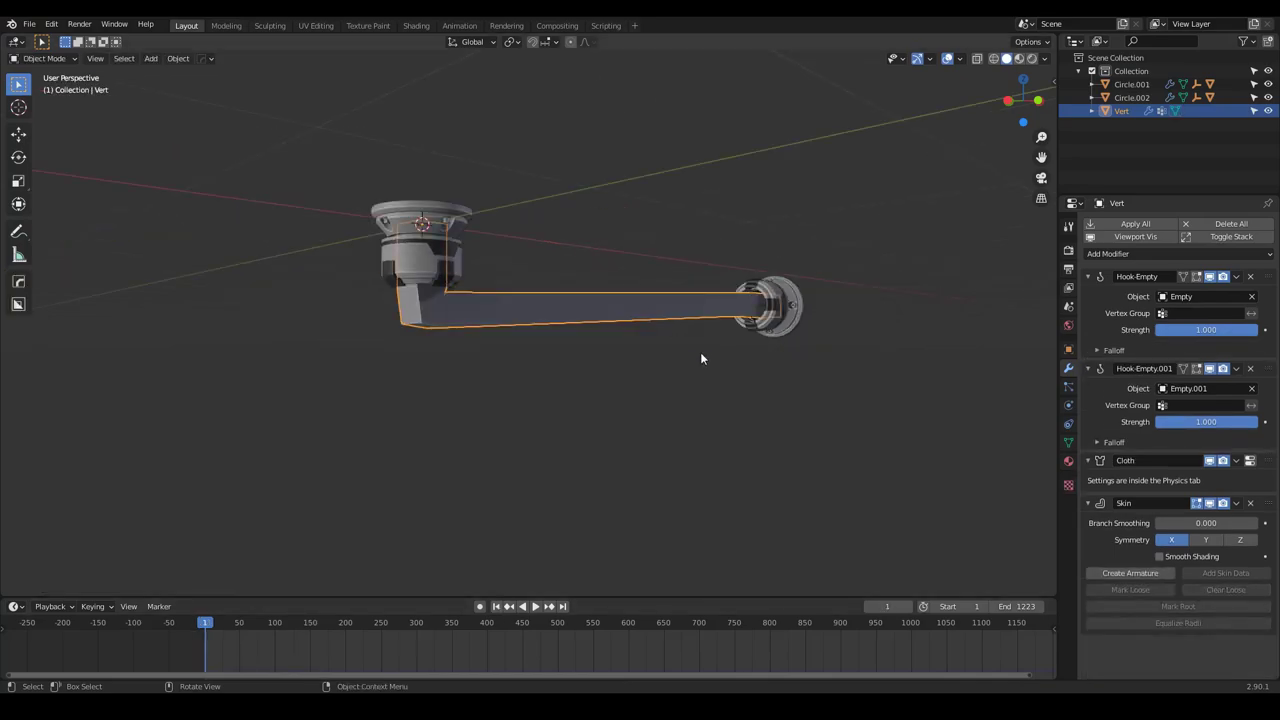
scroll(700, 352, "up", 1)
left_click(1107, 253)
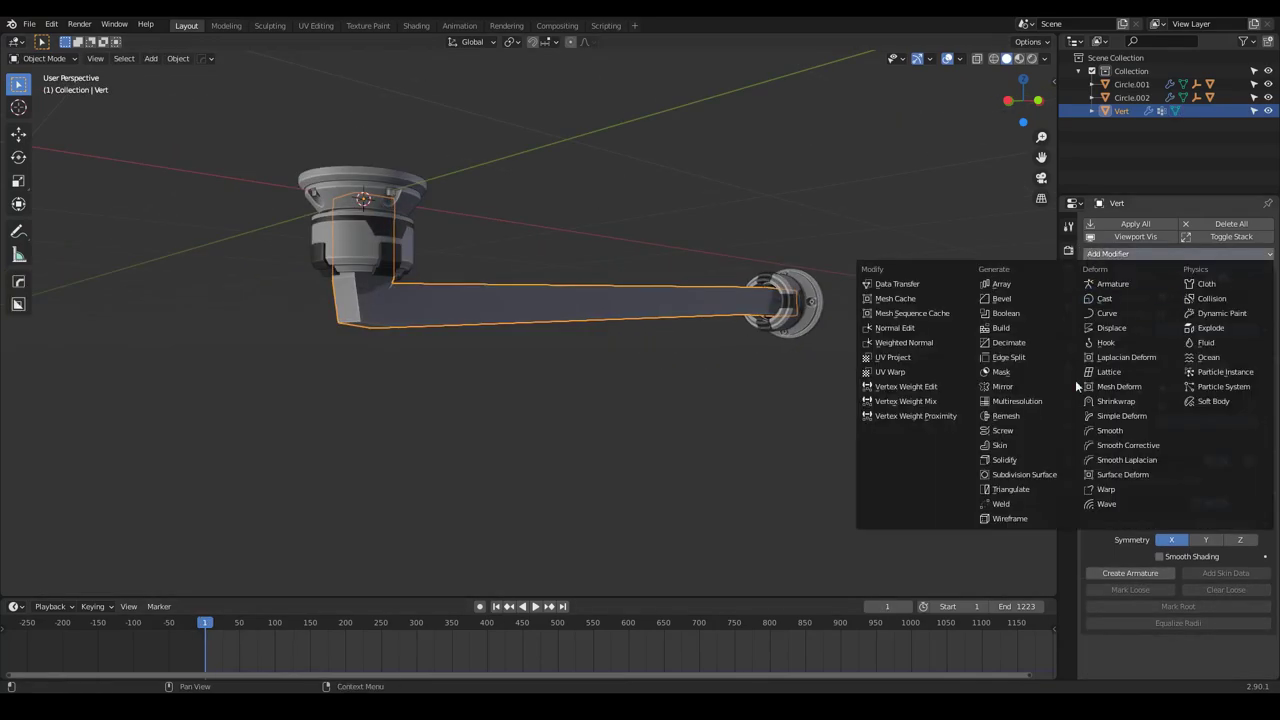
left_click(1035, 477)
scroll(1180, 450, "down", 4)
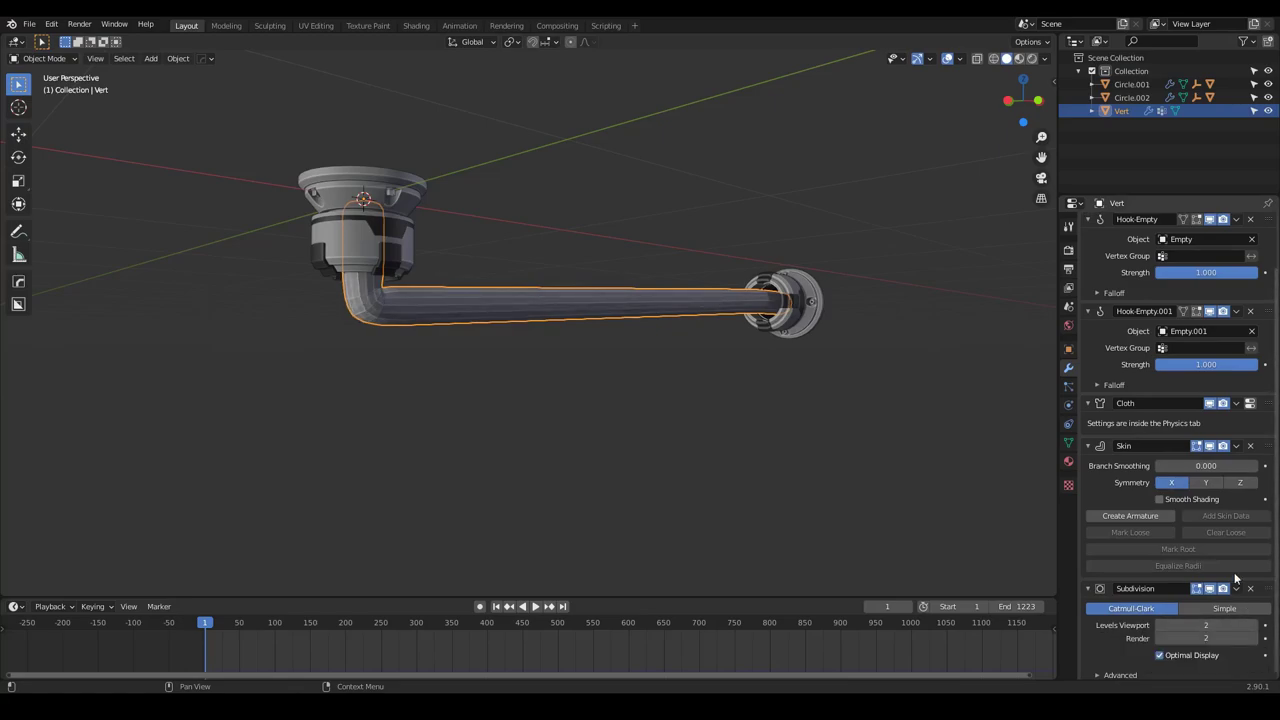
left_click(1157, 501)
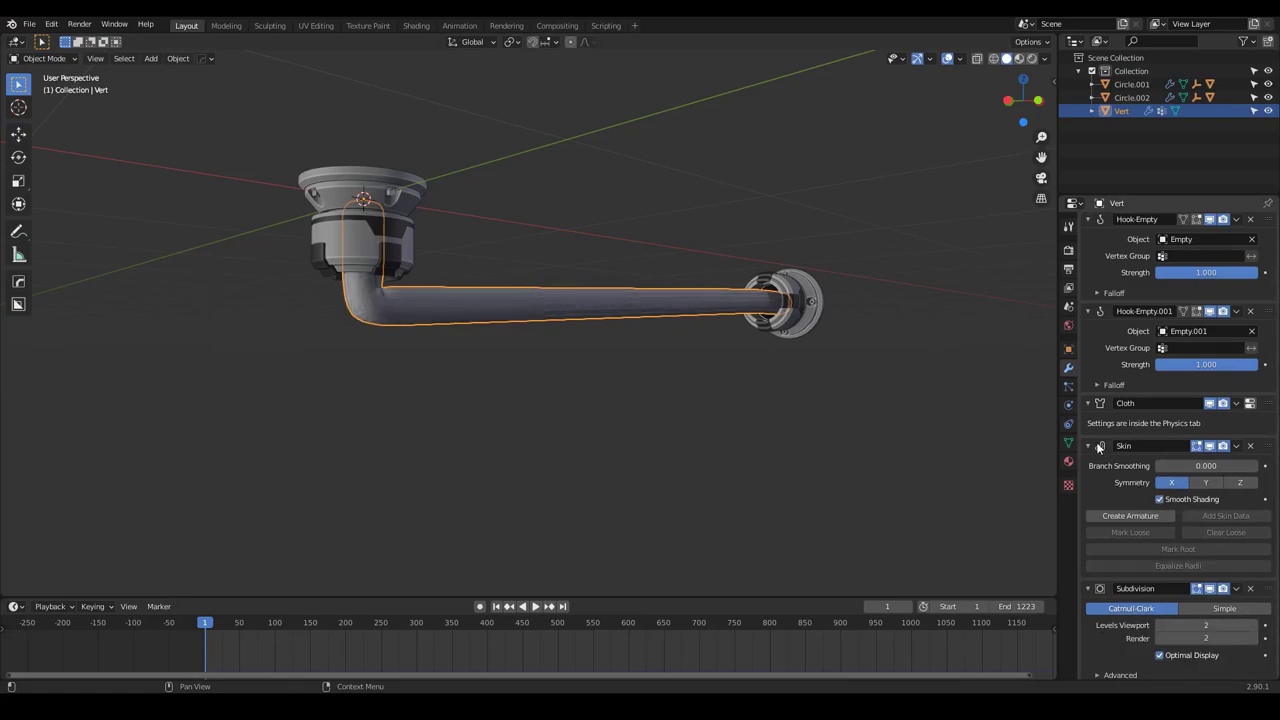
Play the simulation and try moving the far connector to test the thickened cable
middle_click_drag(684, 336, 596, 341)
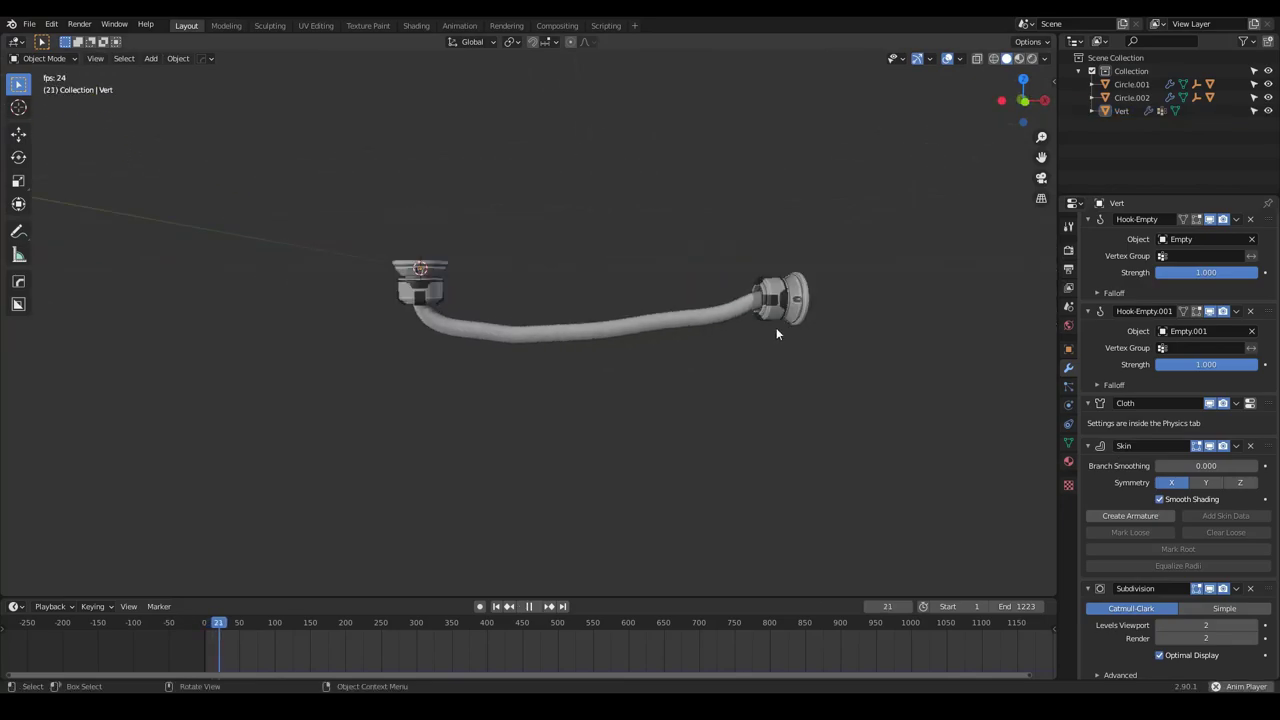
left_click(774, 308)
key("g")
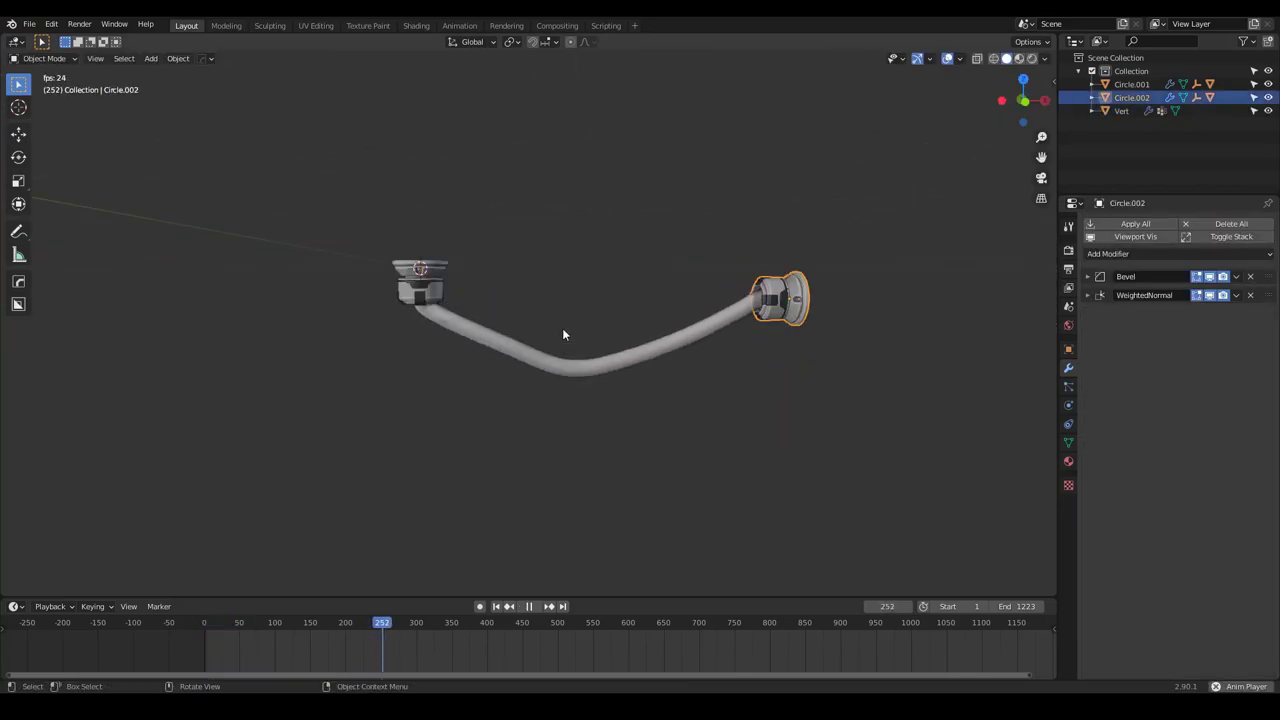
Apply the Leather preset to the cable's cloth physics
left_click(617, 342)
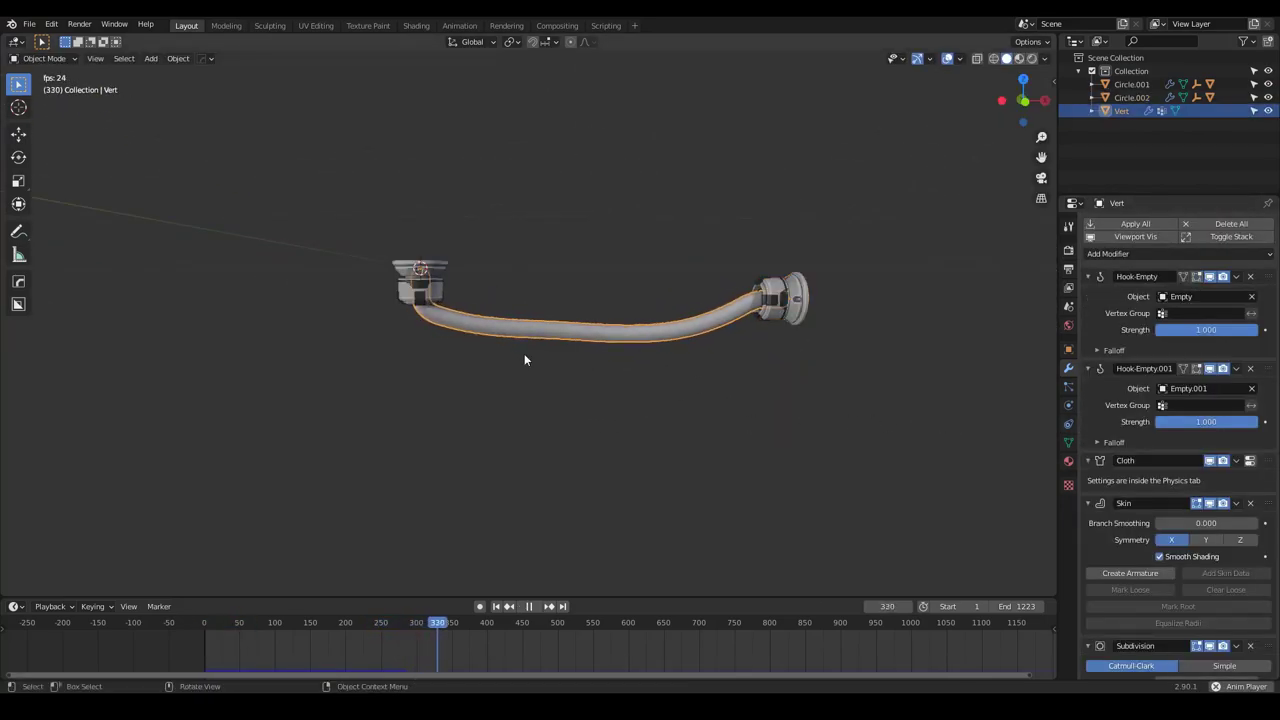
left_click(1068, 405)
left_click(1255, 304)
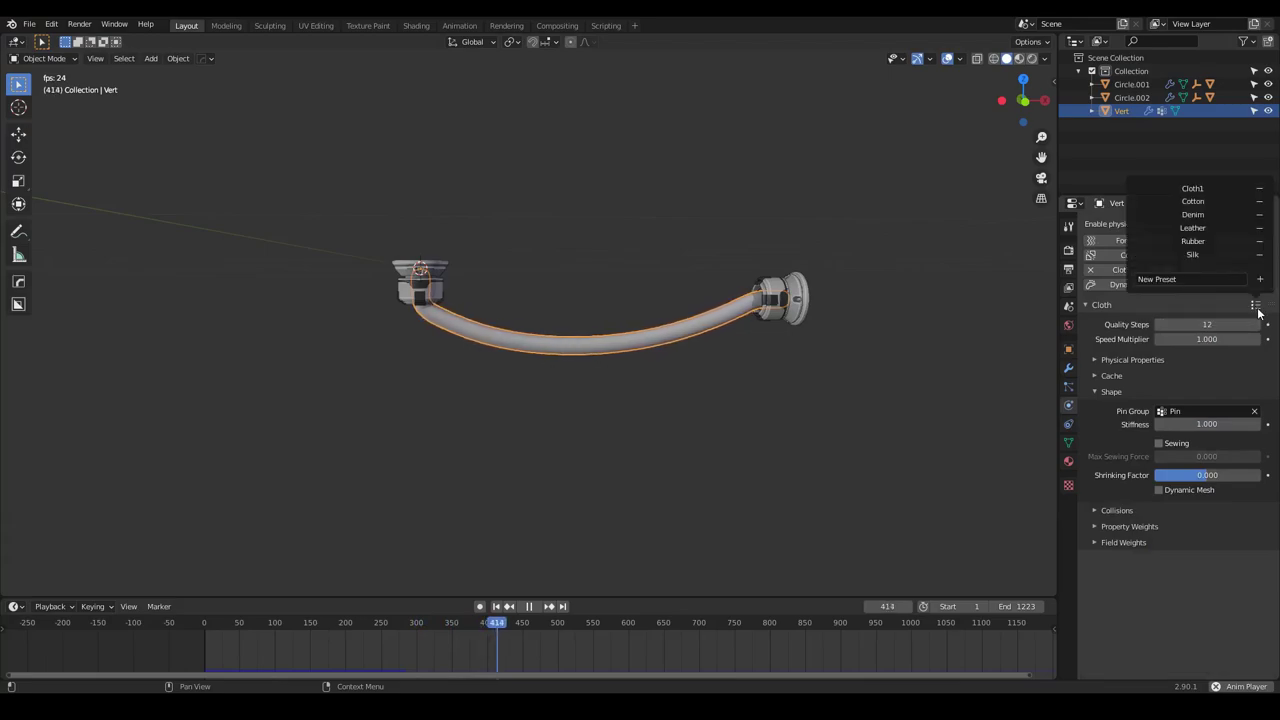
left_click(1192, 228)
Try moving the far connector to test the Leather cloth settings, then cancel the move and inspect the cable
left_click(782, 308)
key("g")
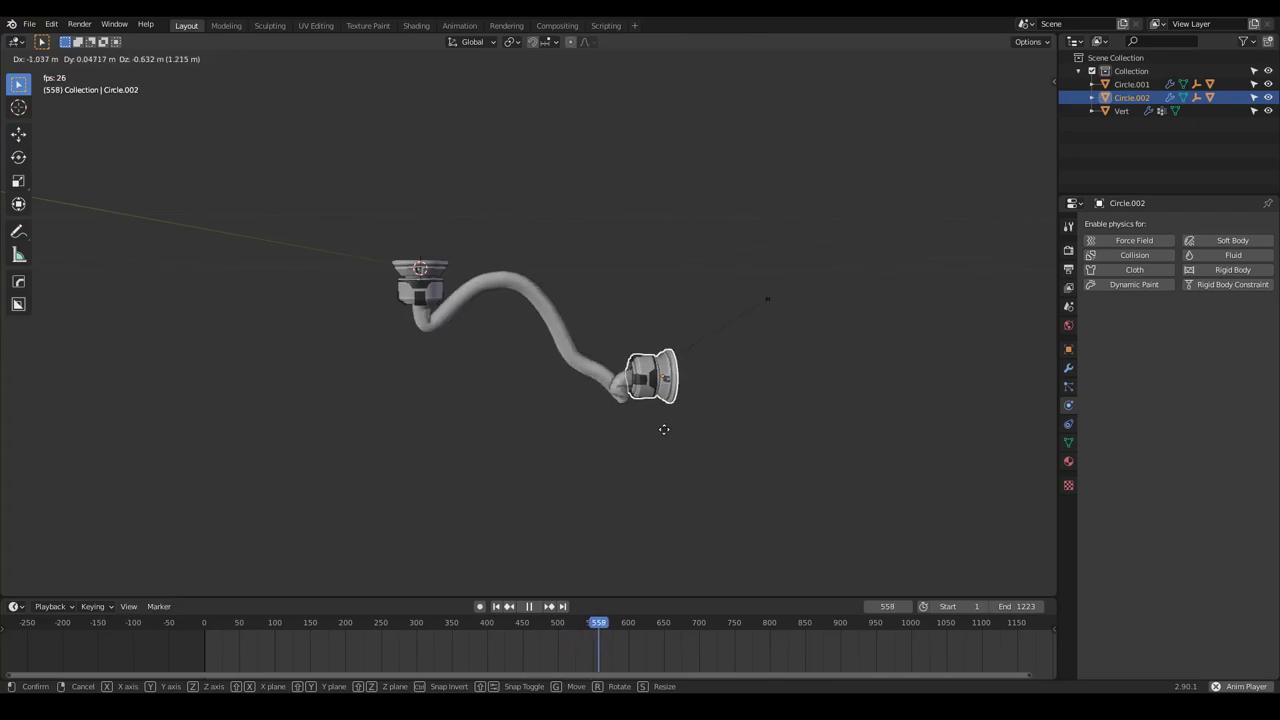
right_click(719, 408)
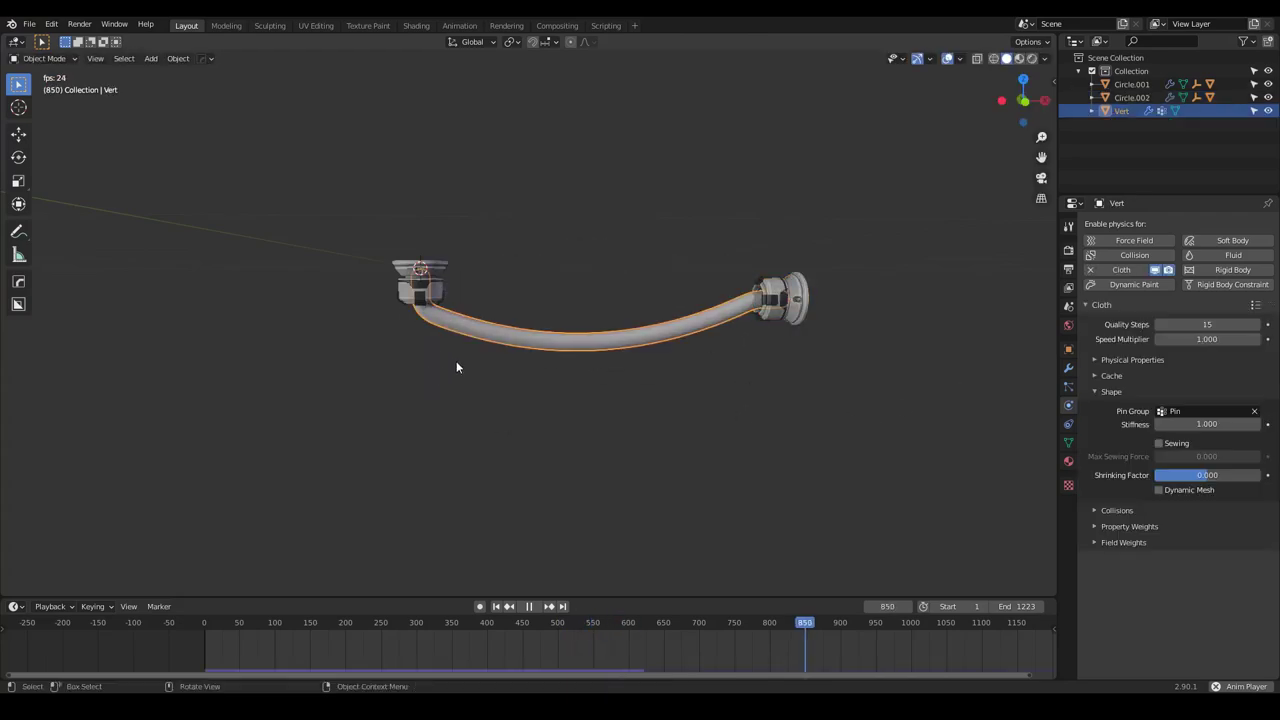
middle_click_drag(456, 361, 505, 334)
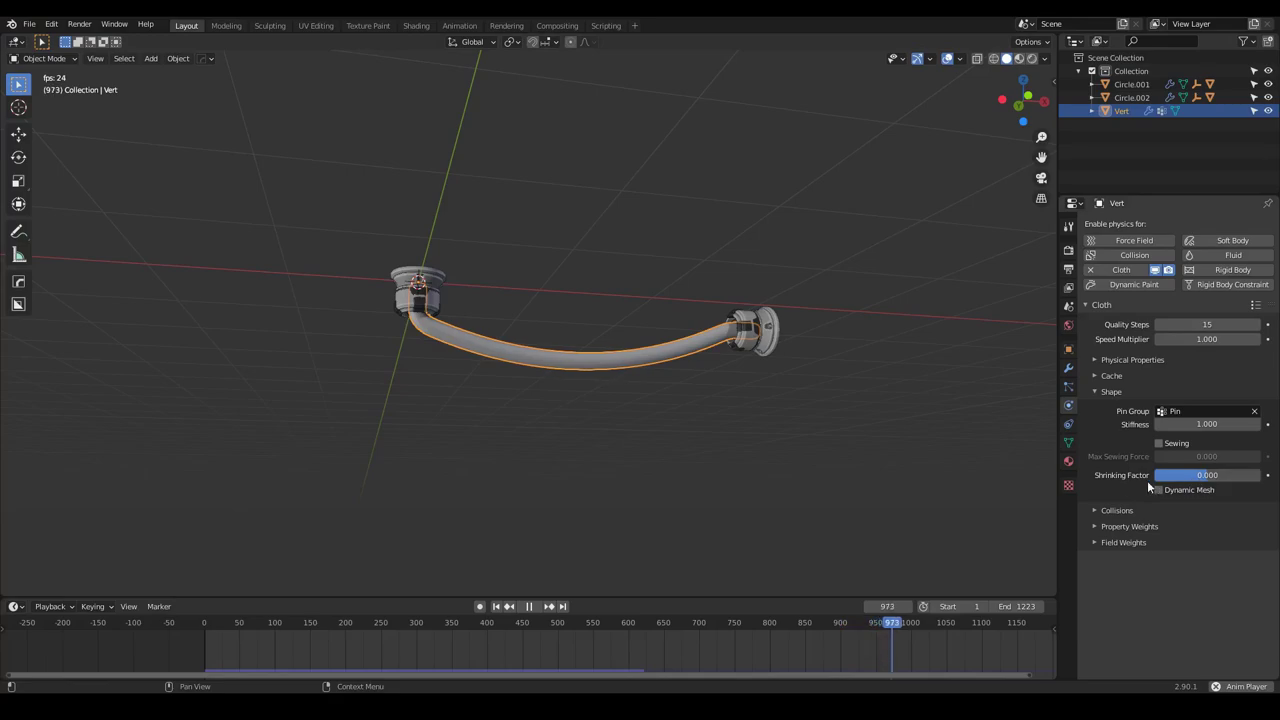
Lower the cable's cloth Shrinking Factor to -0.025 and then -0.149, and try moving the far connector
mouse_move(1207, 475)
left_mouse_down()
mouse_move(1182, 475)
mouse_move(1202, 475)
left_mouse_up()
left_click(757, 330)
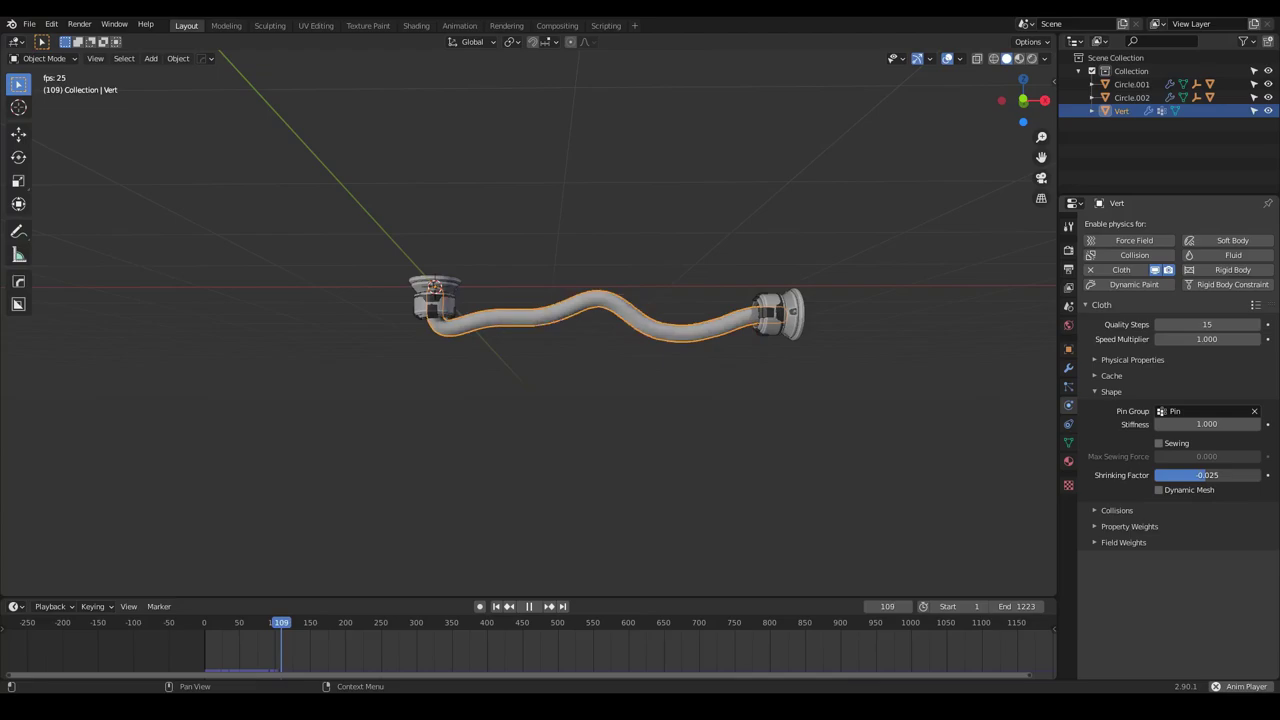
left_click_drag(1205, 475, 1179, 475)
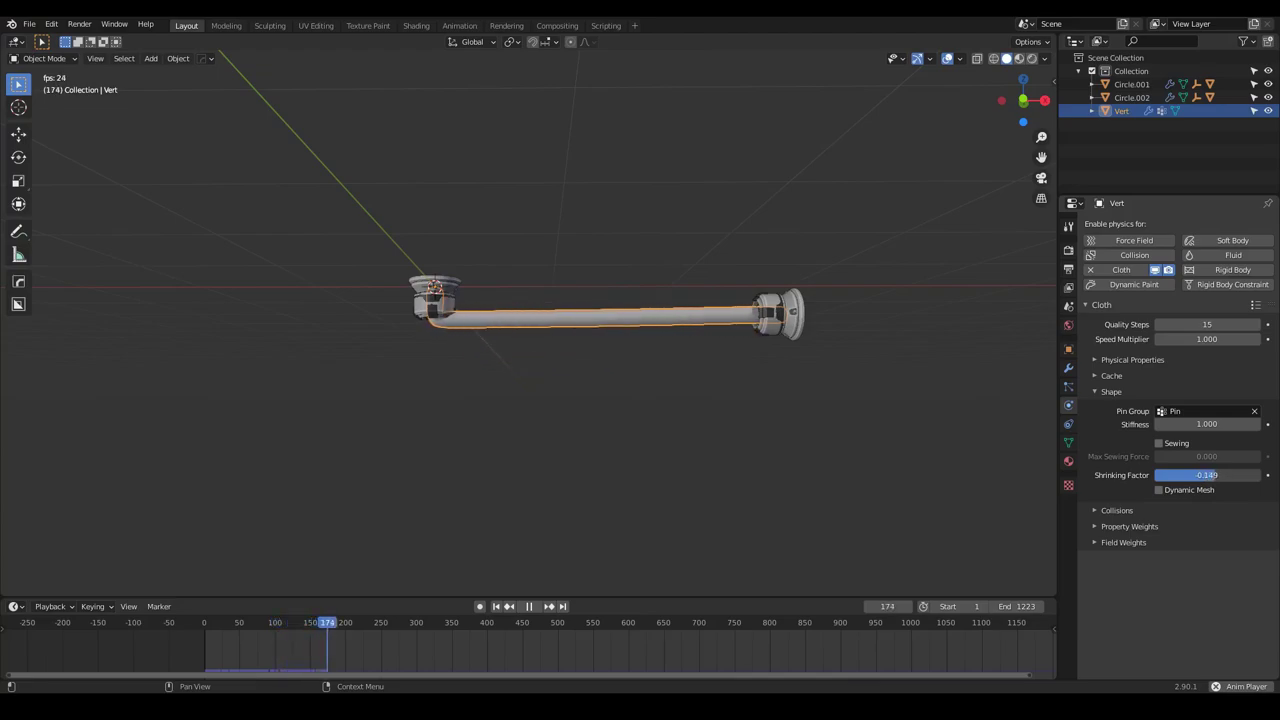
left_click(768, 330)
key("g")
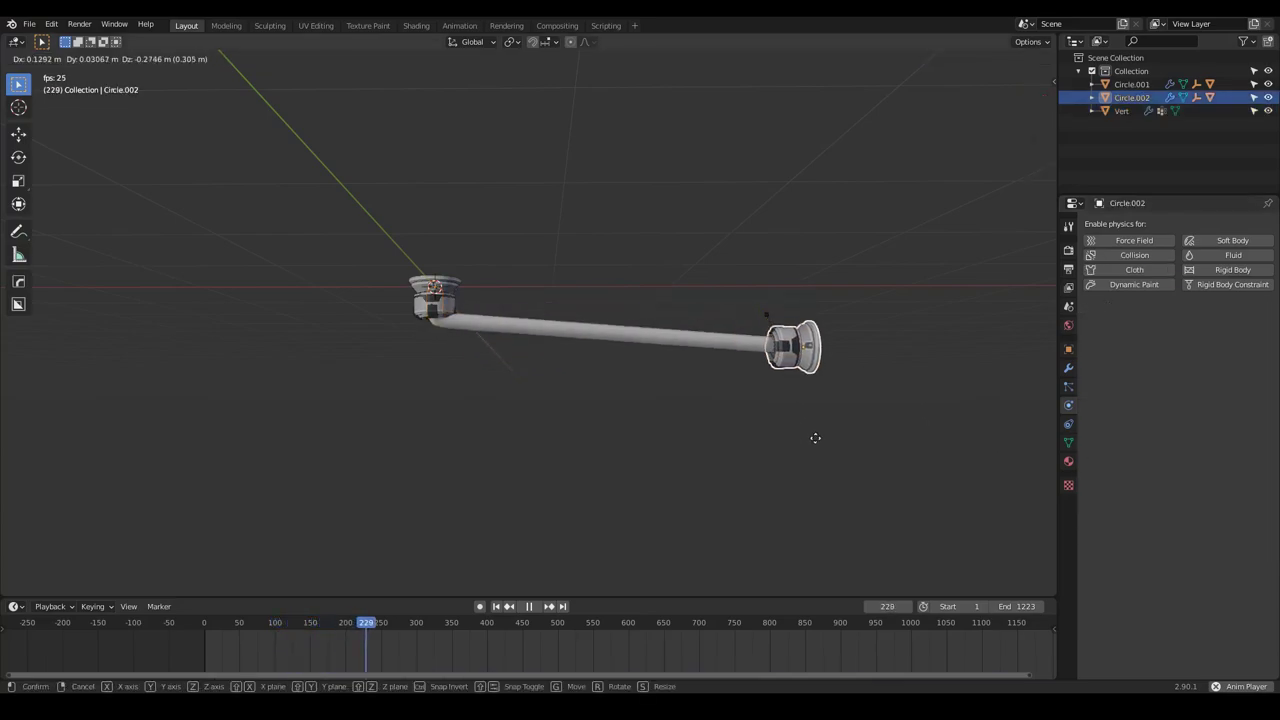
right_click(640, 556)
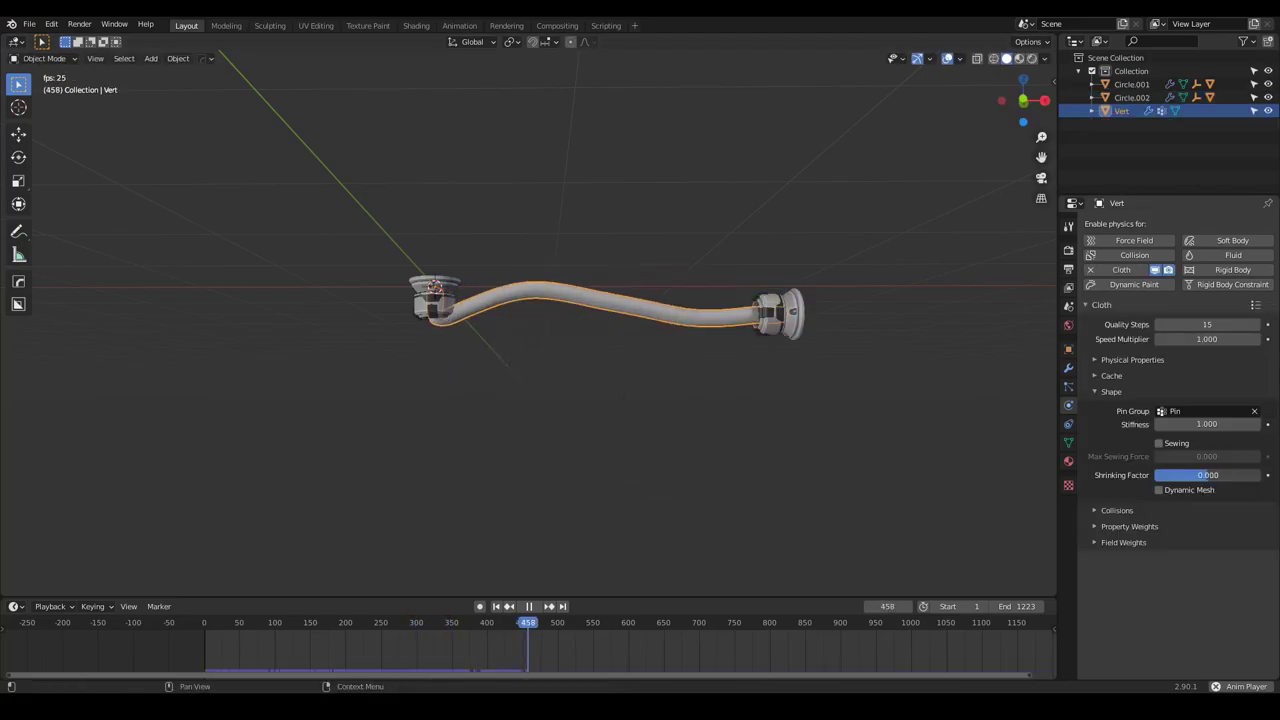
Set the cable's cloth Shrinking Factor to about -0.385 and test the longer cable by moving the far connector
left_click_drag(1205, 475, 1186, 475)
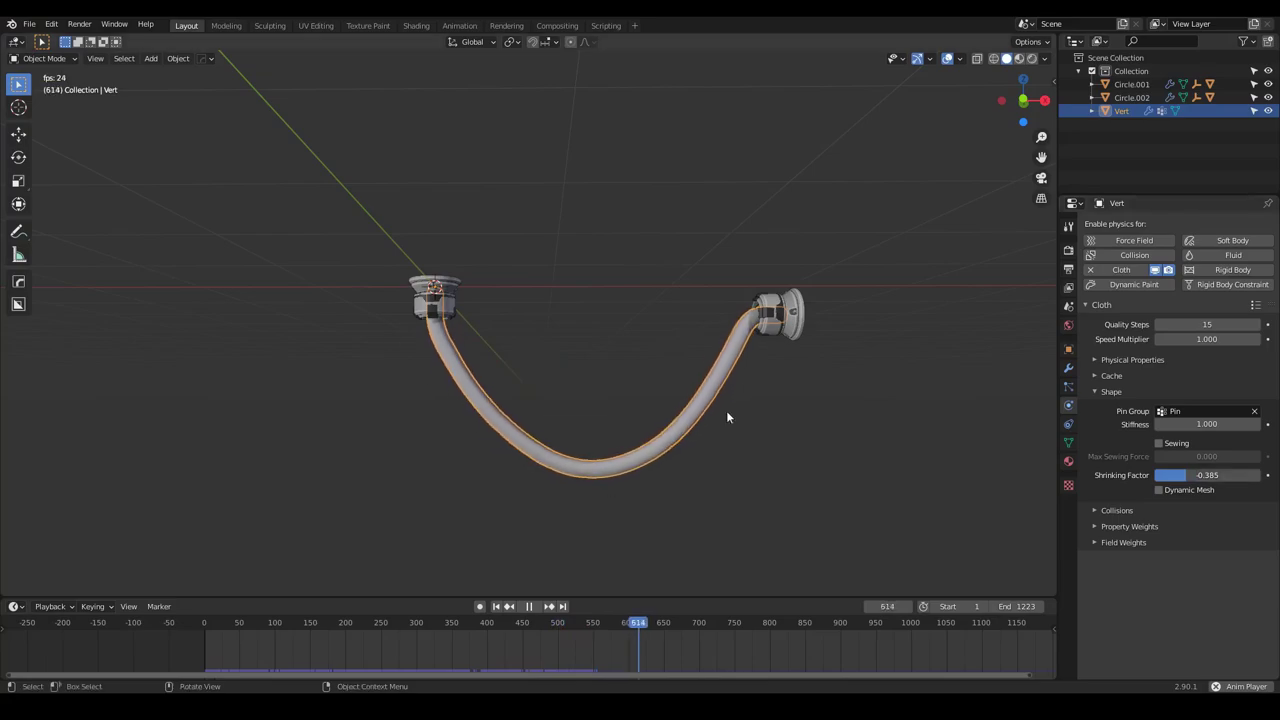
left_click(782, 332)
scroll(772, 372, "down", 3)
key("g")
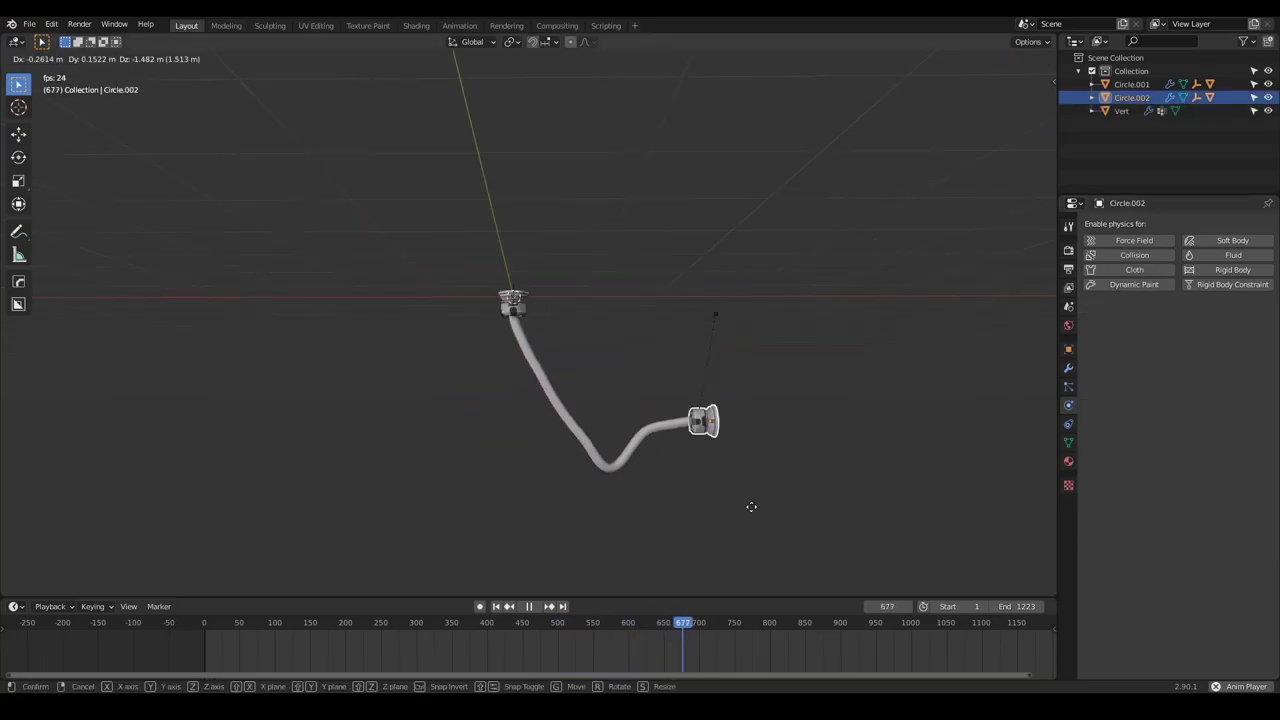
left_click(716, 291)
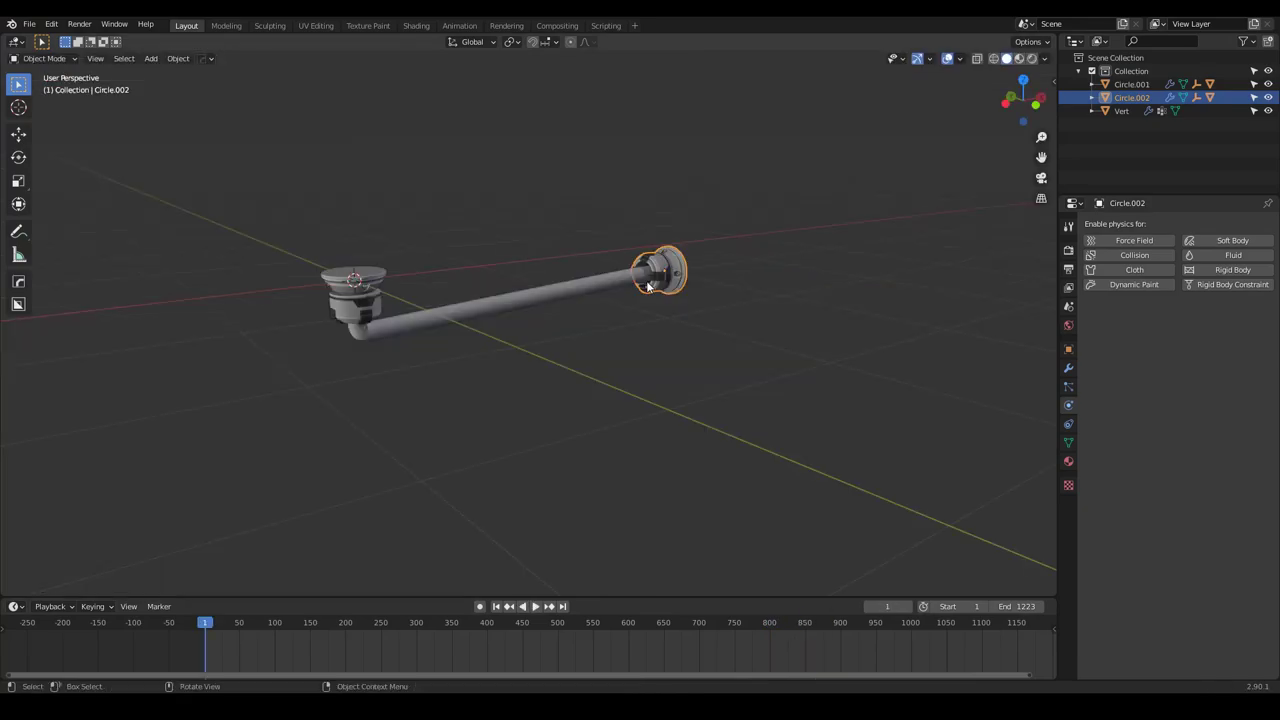
Deselect everything, rename the collection to simple_cable and collapse it in the Outliner
middle_click_drag(648, 286, 593, 322)
left_click(644, 327)
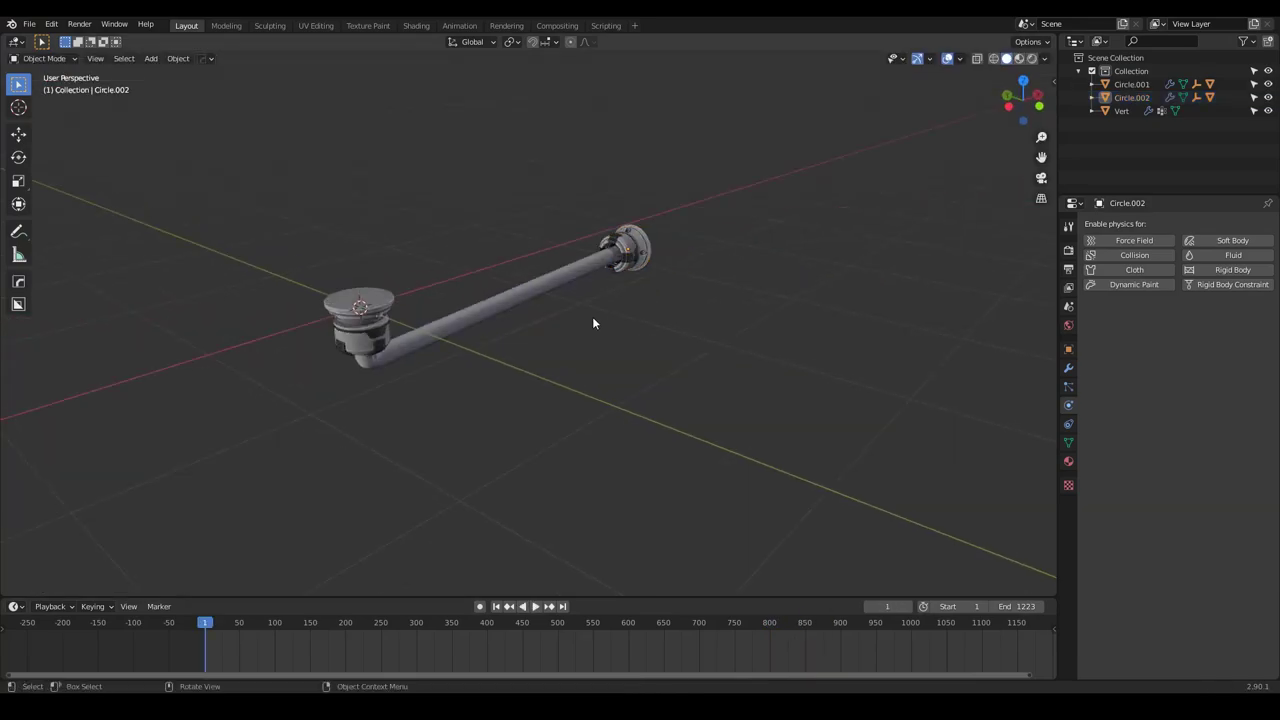
double_click(1130, 71)
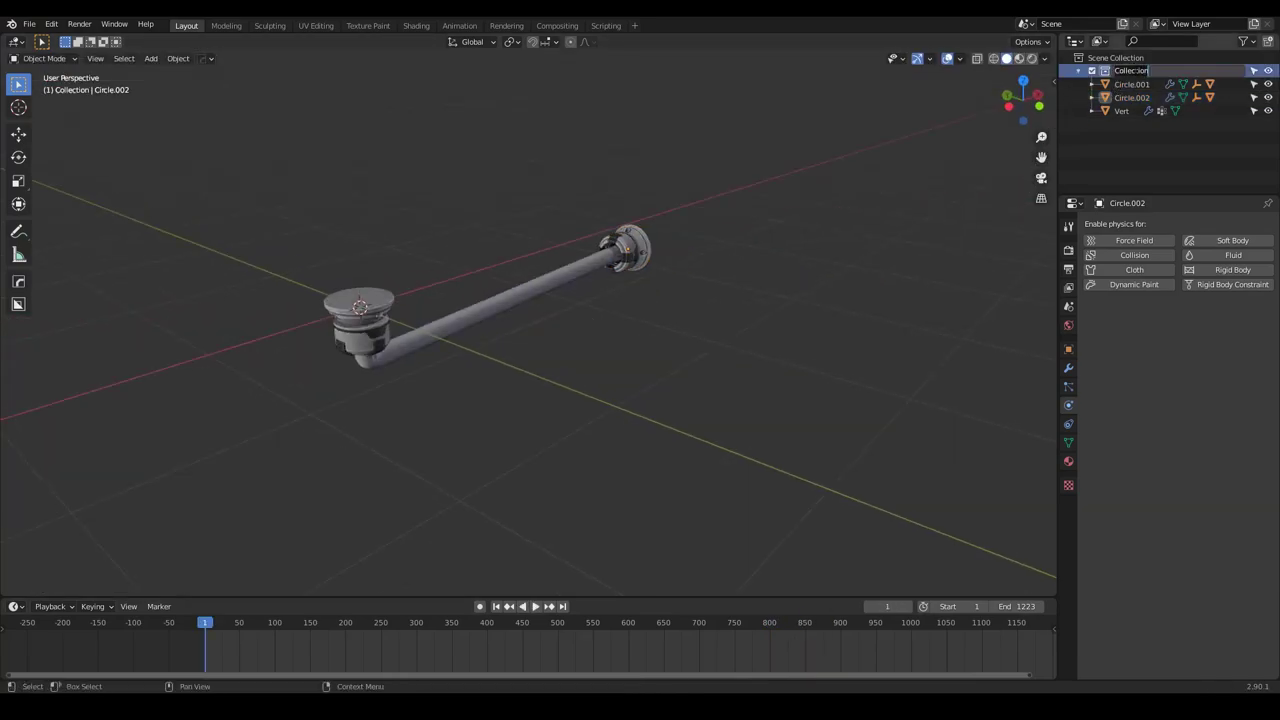
type("simple_cable")
key("Return")
left_click(1078, 71)
Select the whole cable assembly and duplicate it along the Y axis, beside the original
left_click_drag(747, 129, 167, 419)
scroll(464, 213, "down", 2)
middle_click_drag(464, 213, 513, 293)
key("shift+d")
key("y")
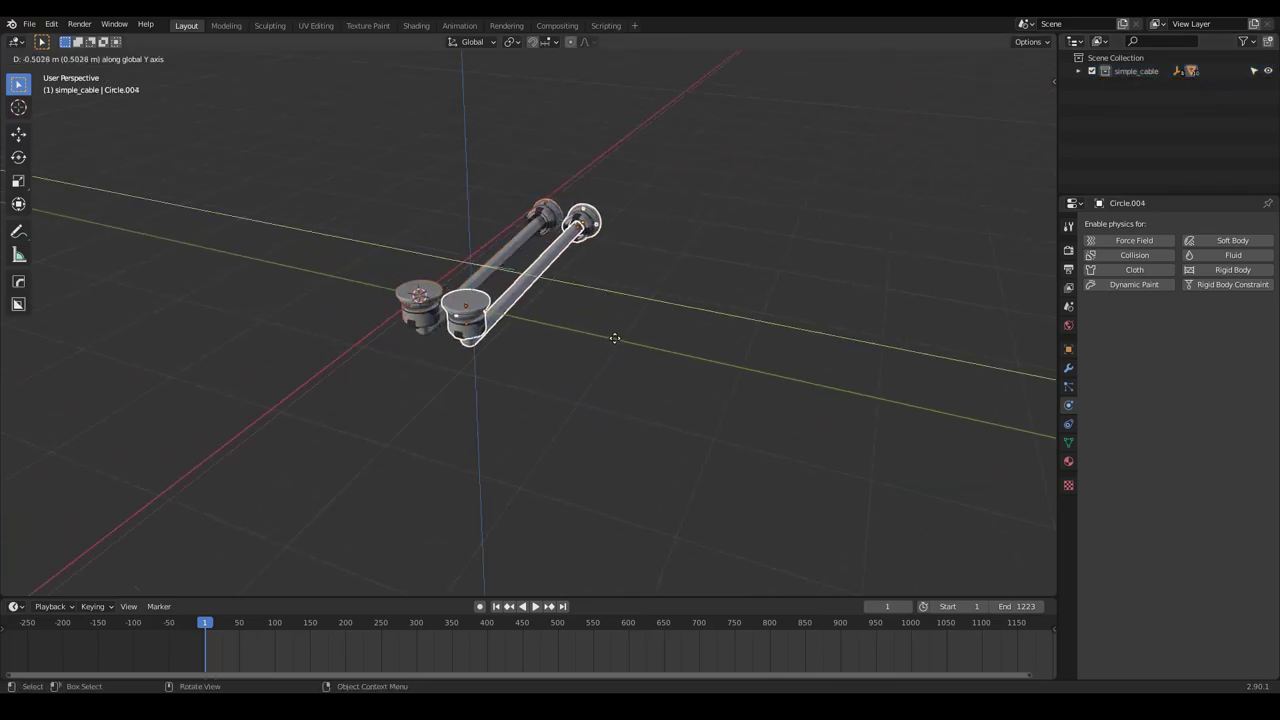
left_click(823, 401)
Delete the duplicated cable, keeping its two connectors
middle_click_drag(750, 335, 631, 270)
middle_click_drag(651, 274, 700, 232)
left_click_drag(625, 248, 499, 420)
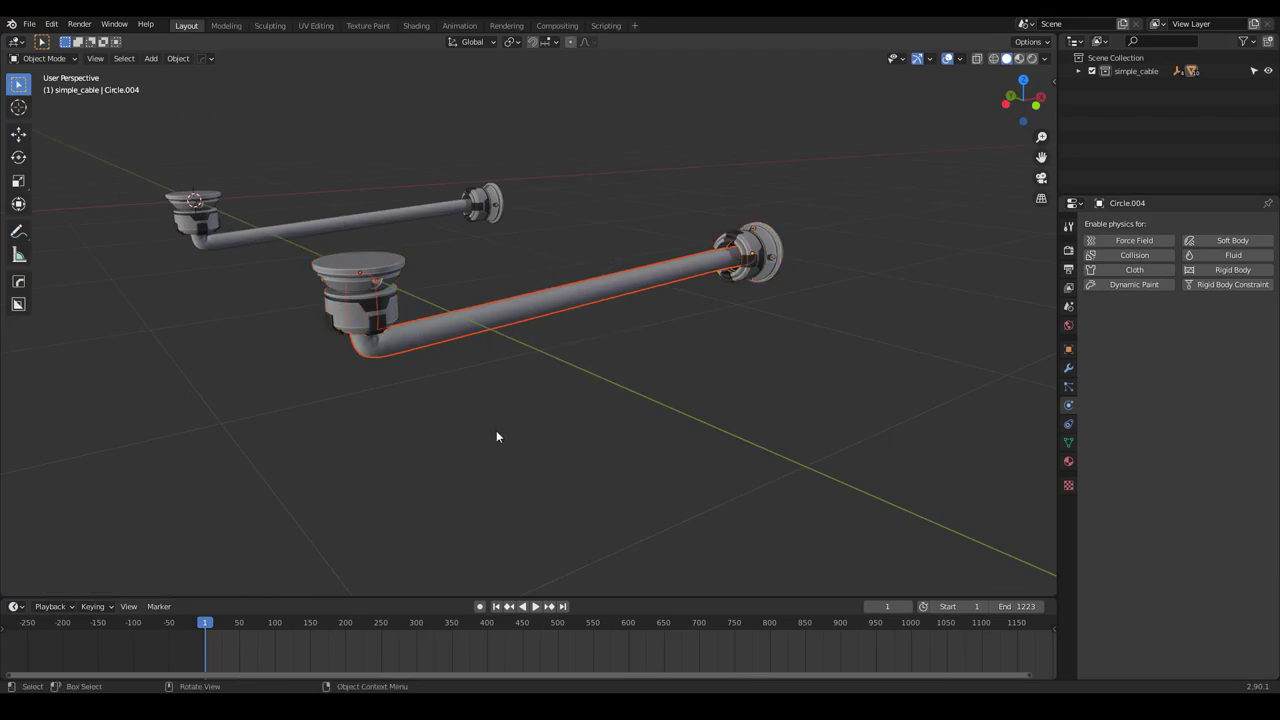
key("x")
left_click(498, 428)
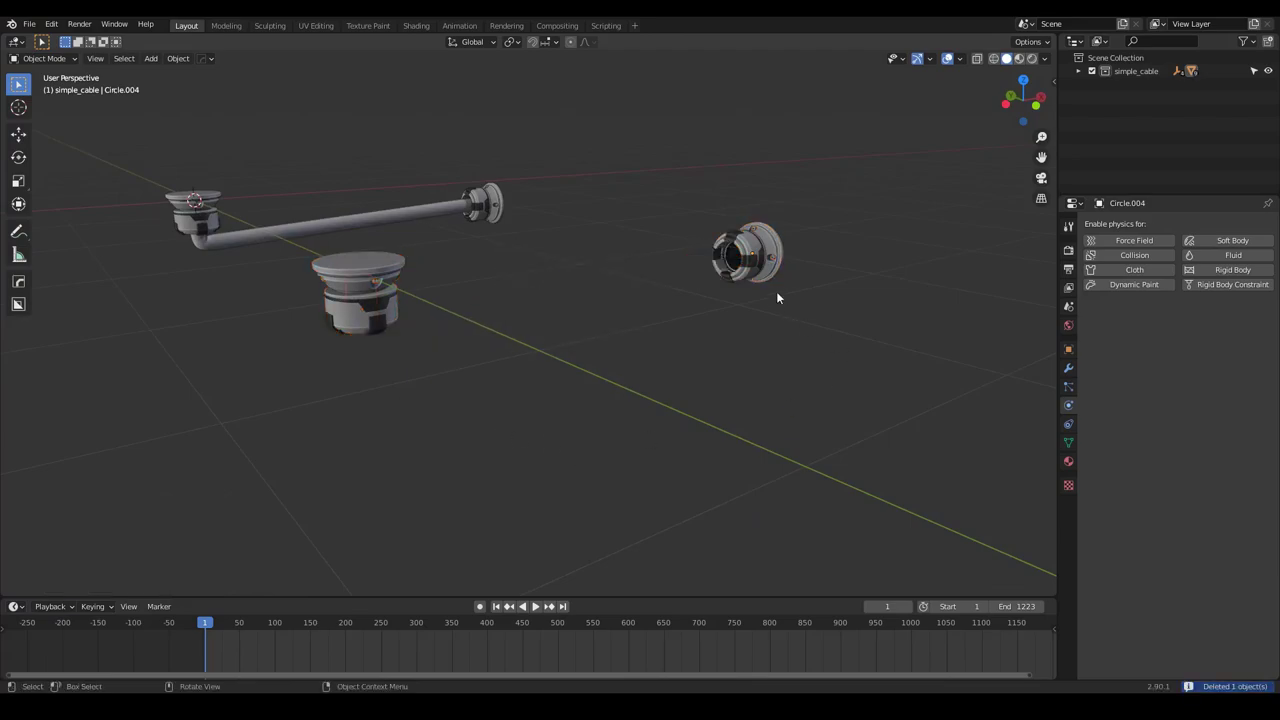
Rotate the duplicated far connector -90° about the global Y axis so its opening faces down
middle_click_drag(777, 297, 343, 146)
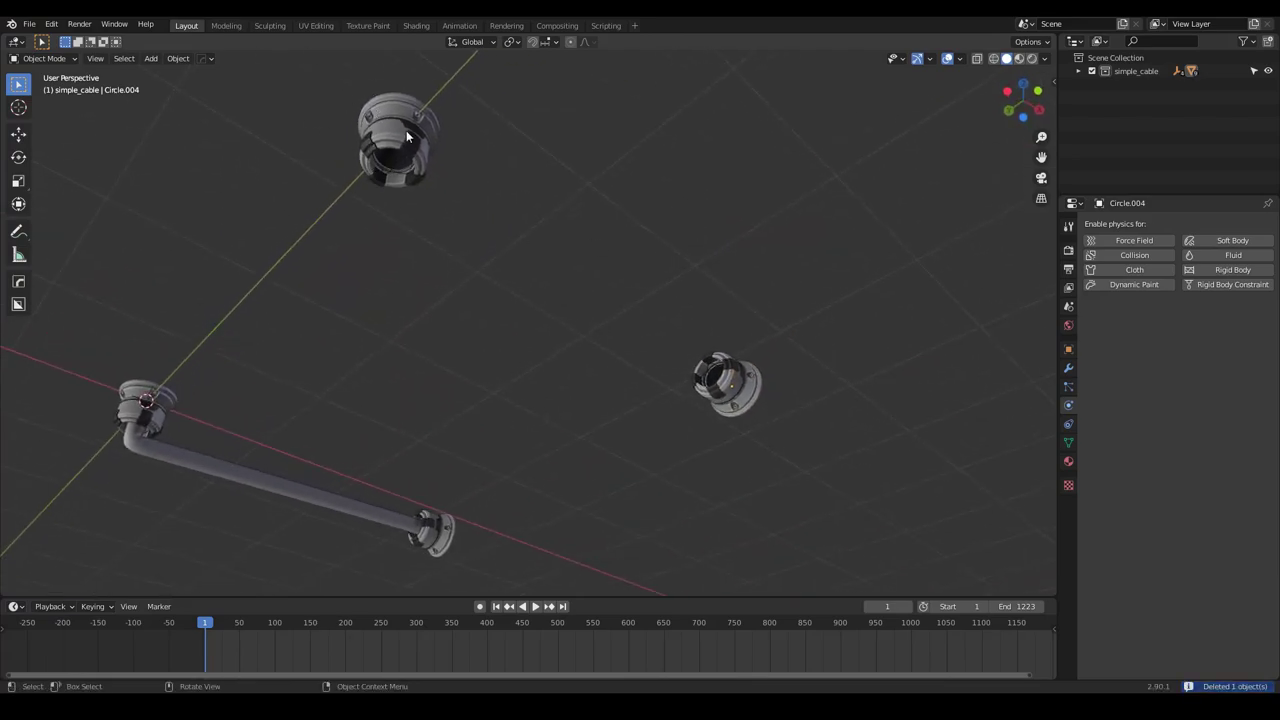
left_click(733, 392)
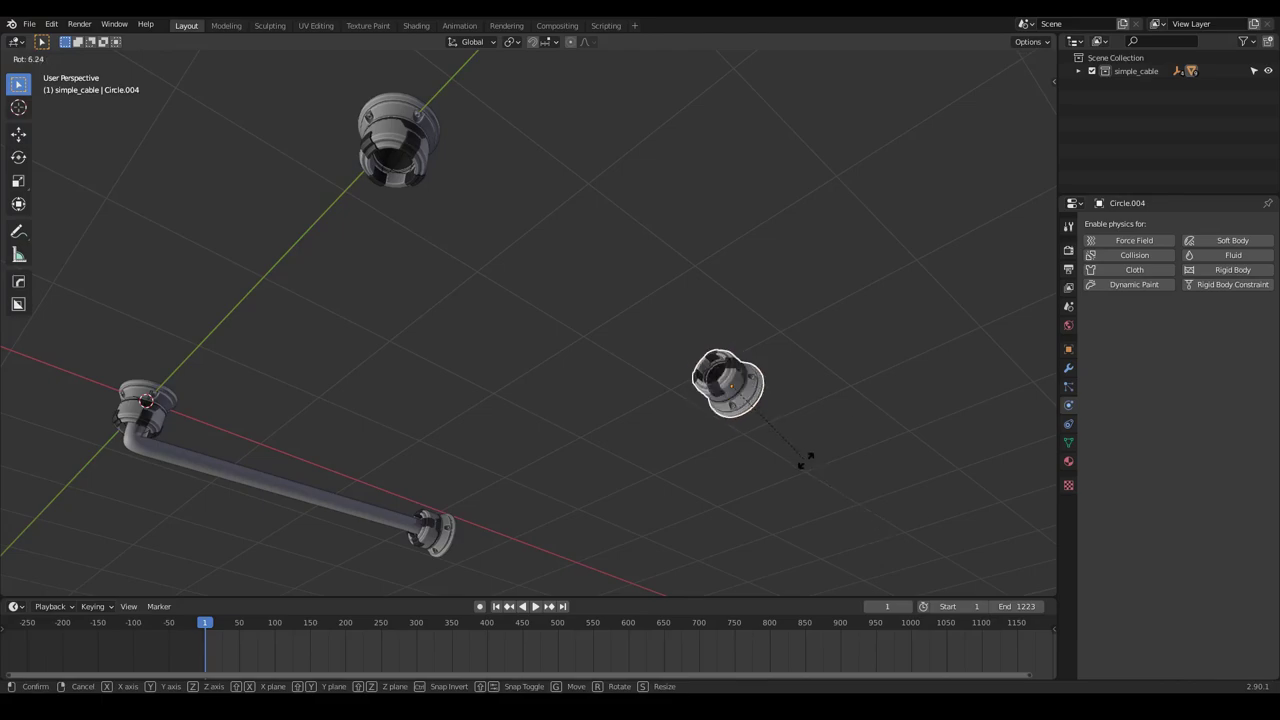
key("r")
key("x")
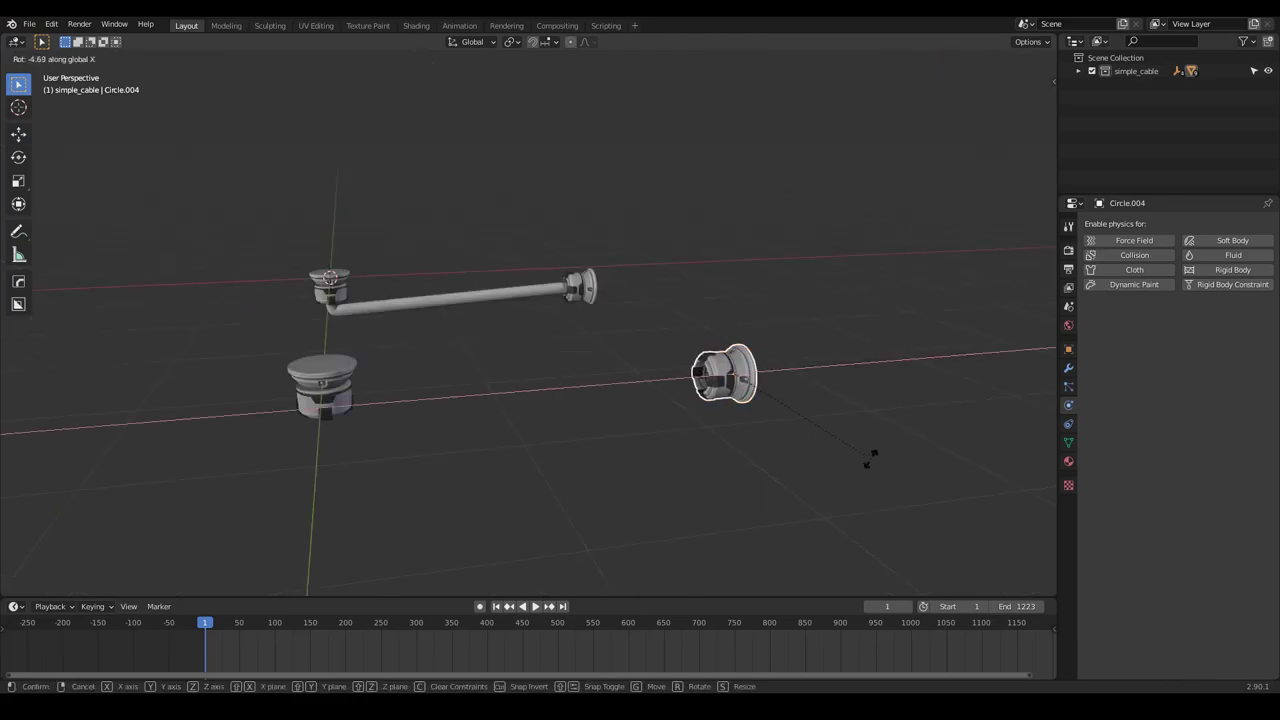
key("z")
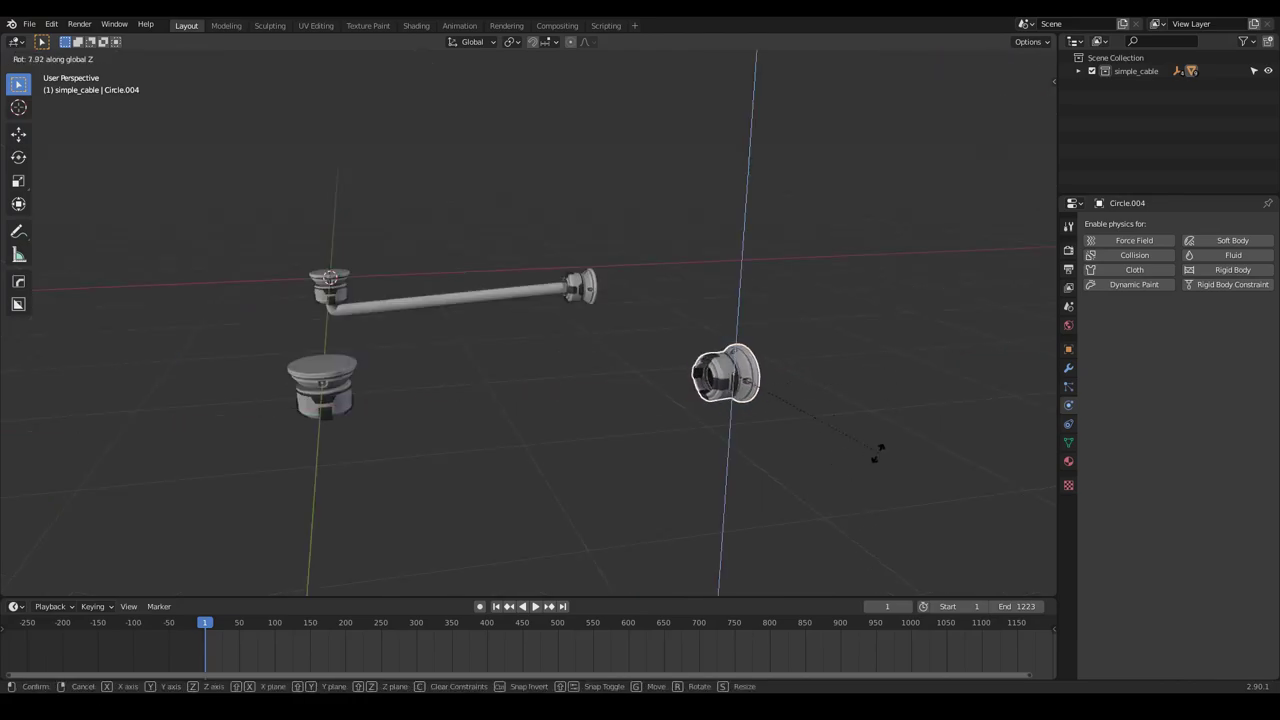
type("y90")
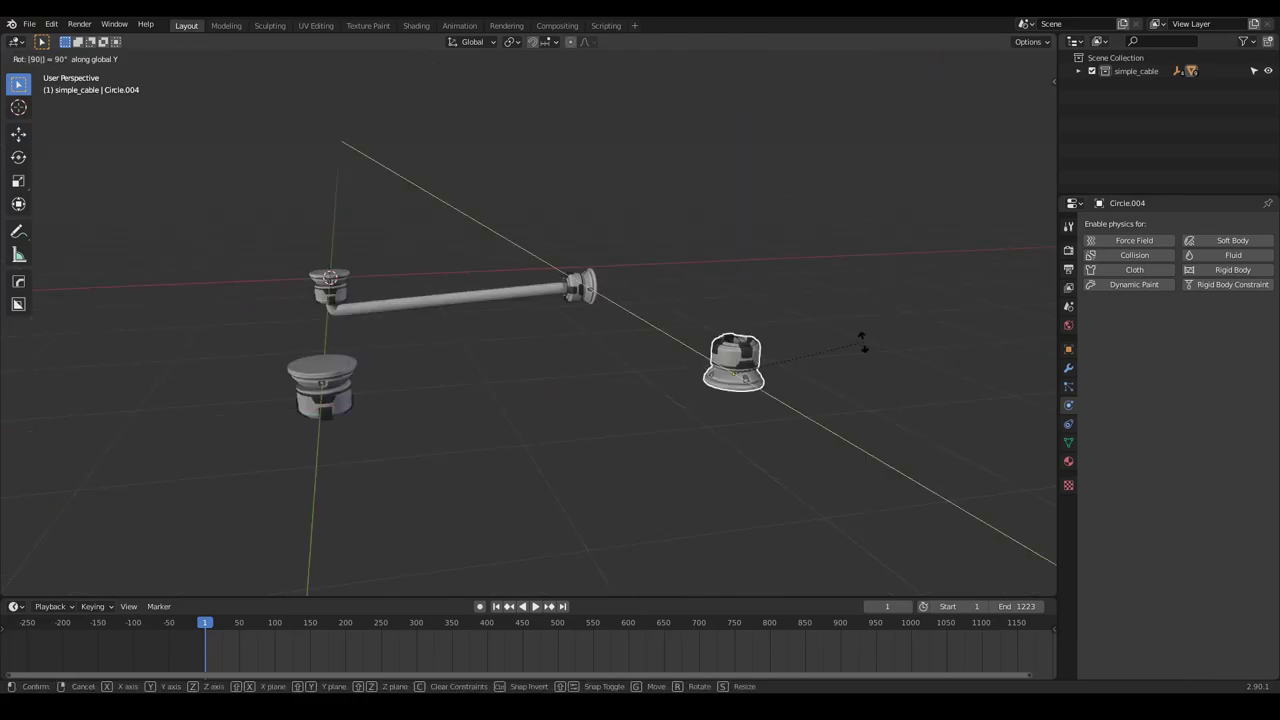
key("Return")
Select the two duplicated connectors together
key("KP_1")
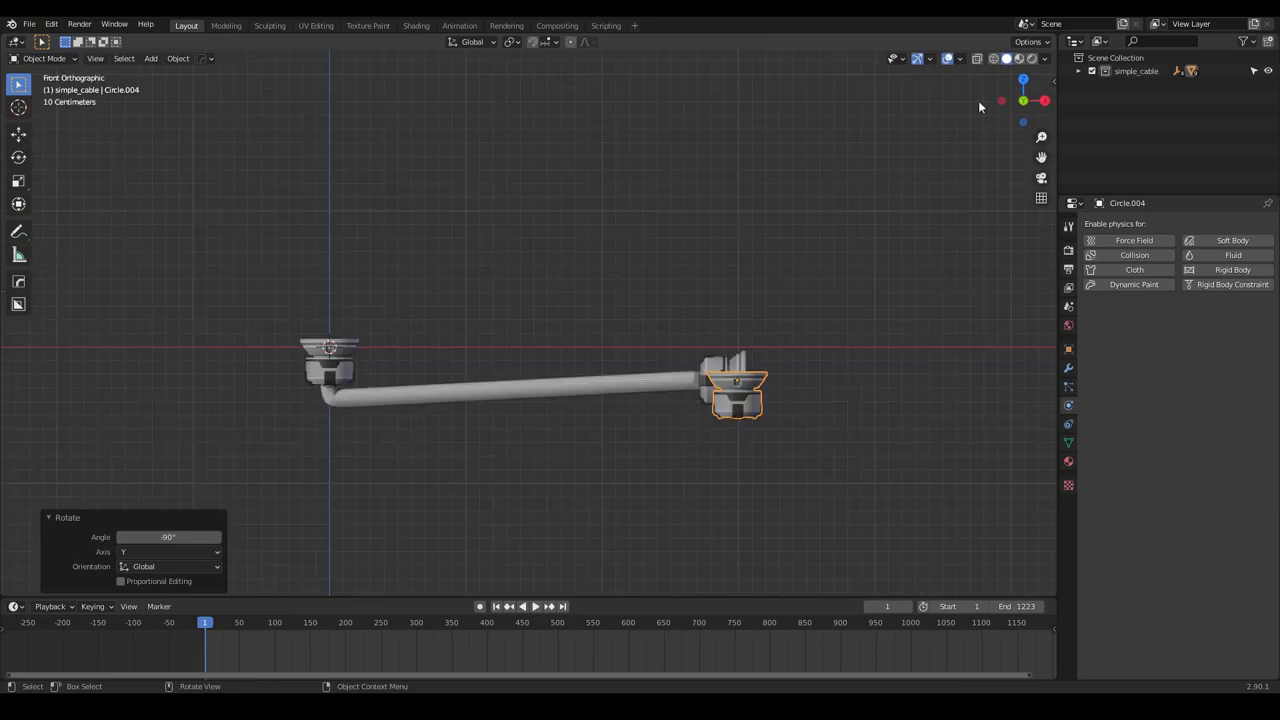
middle_click_drag(905, 255, 843, 267)
left_click_drag(843, 267, 484, 538)
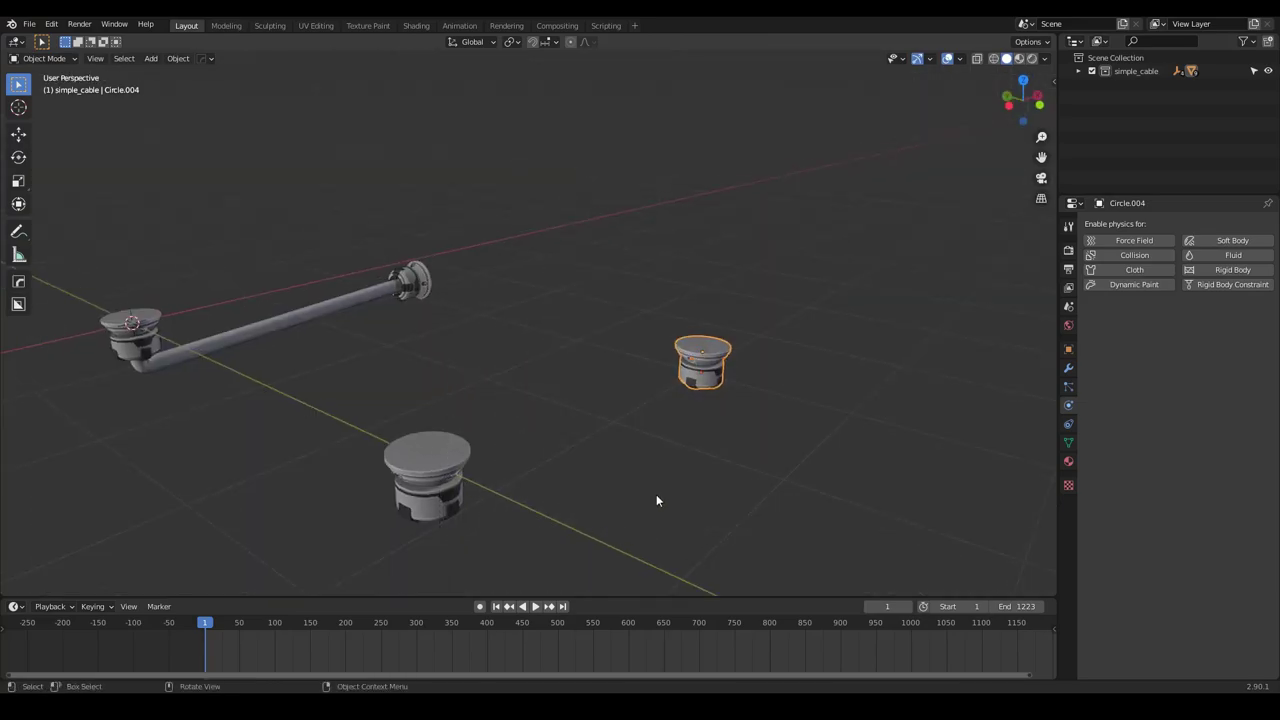
middle_click_drag(656, 494, 704, 492)
left_click_drag(798, 328, 518, 572)
scroll(518, 568, "down", 4)
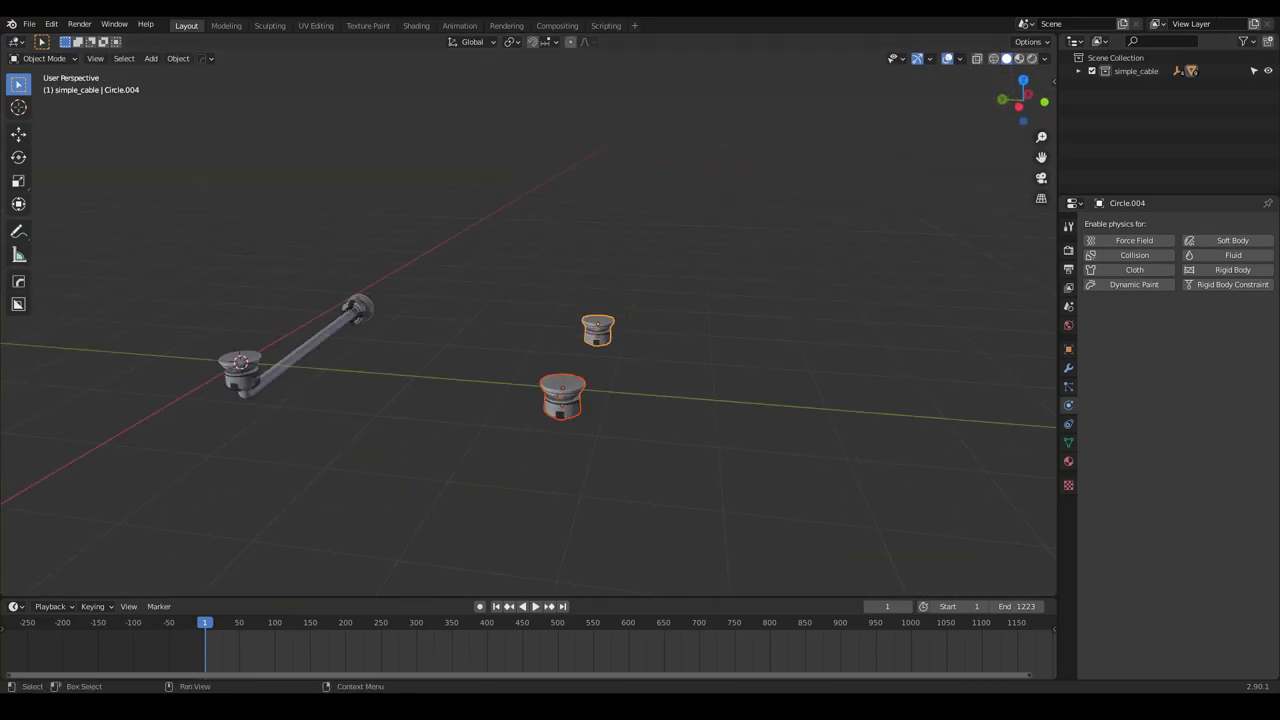
Create a new collection under the Scene Collection and name it simple_cable_collision
right_click(1117, 58)
left_click(1117, 58)
double_click(1139, 84)
type("simple_ca")
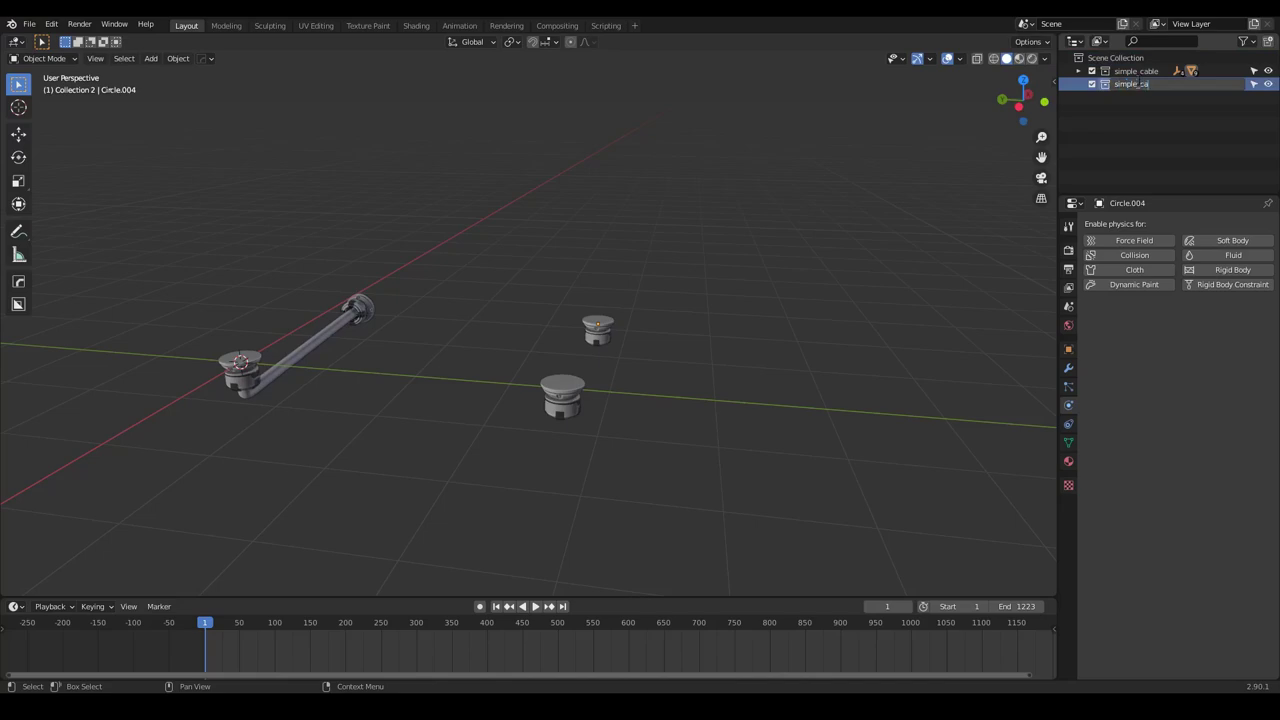
type("lision")
key("Return")
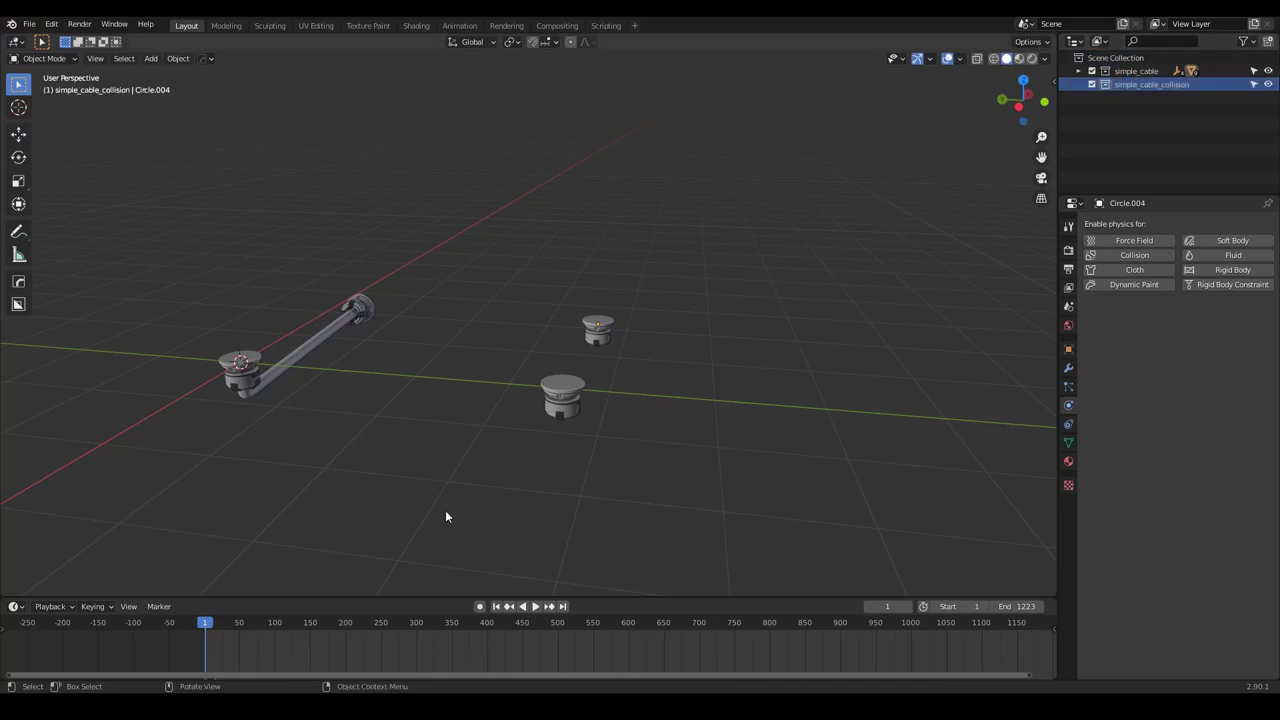
Select the duplicated near connector and snap the 3D cursor to it
middle_click_drag(446, 517, 486, 379)
scroll(403, 362, "up", 2)
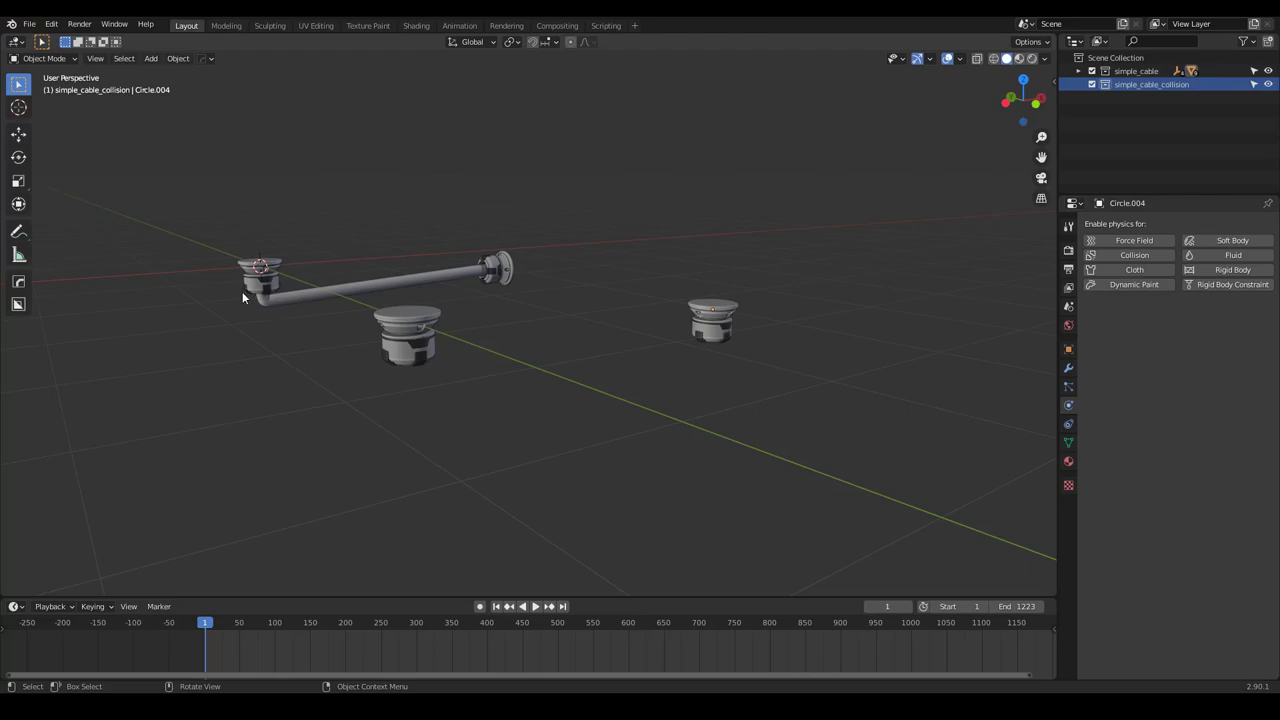
middle_click_drag(491, 427, 415, 348)
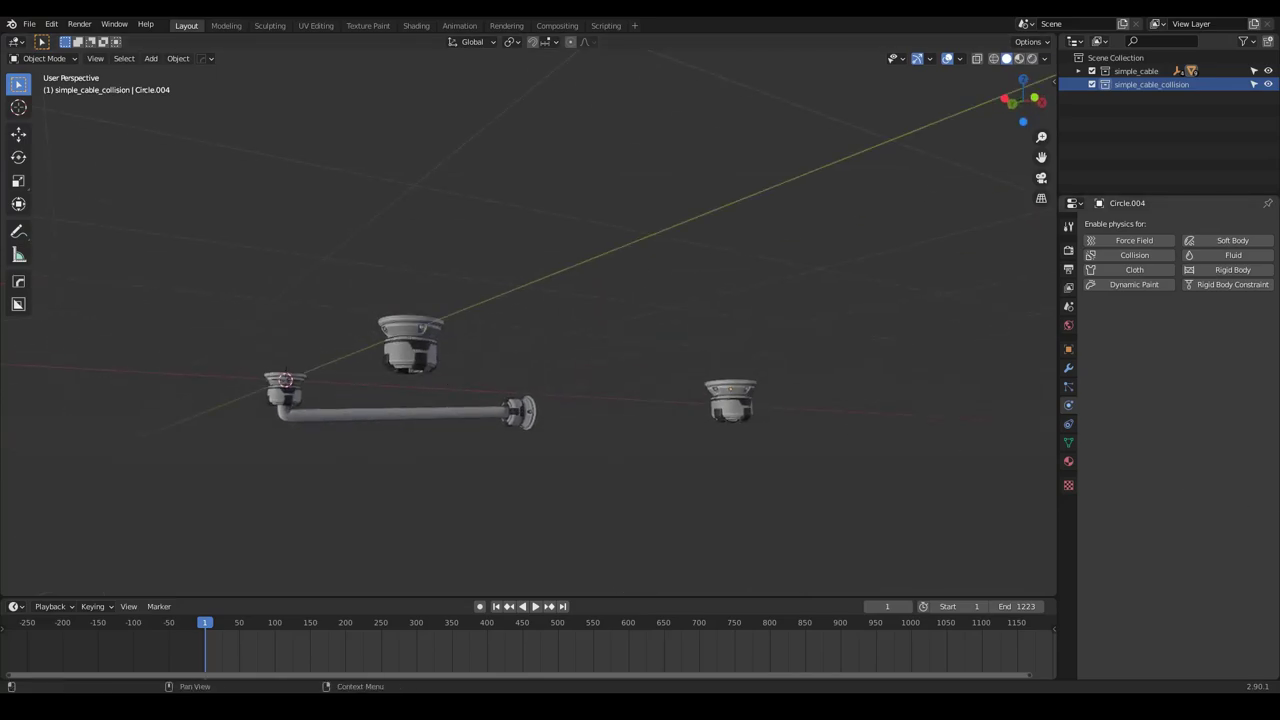
middle_click_drag(404, 349, 405, 380)
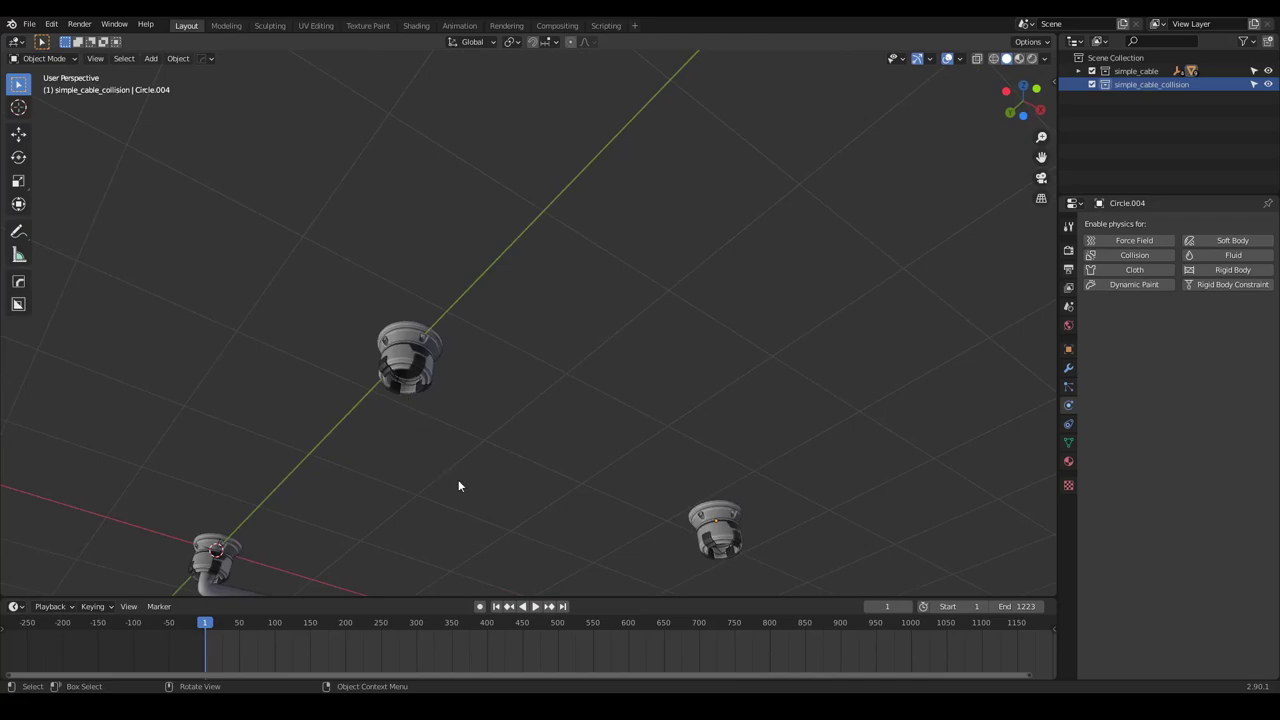
middle_click_drag(458, 486, 520, 488)
middle_click_drag(432, 413, 544, 316)
left_click(470, 268)
key("shift+s")
left_click(404, 512)
Add a mesh plane at the 3D cursor and scale it down by about 0.182
key("shift+a")
mouse_move(545, 316)
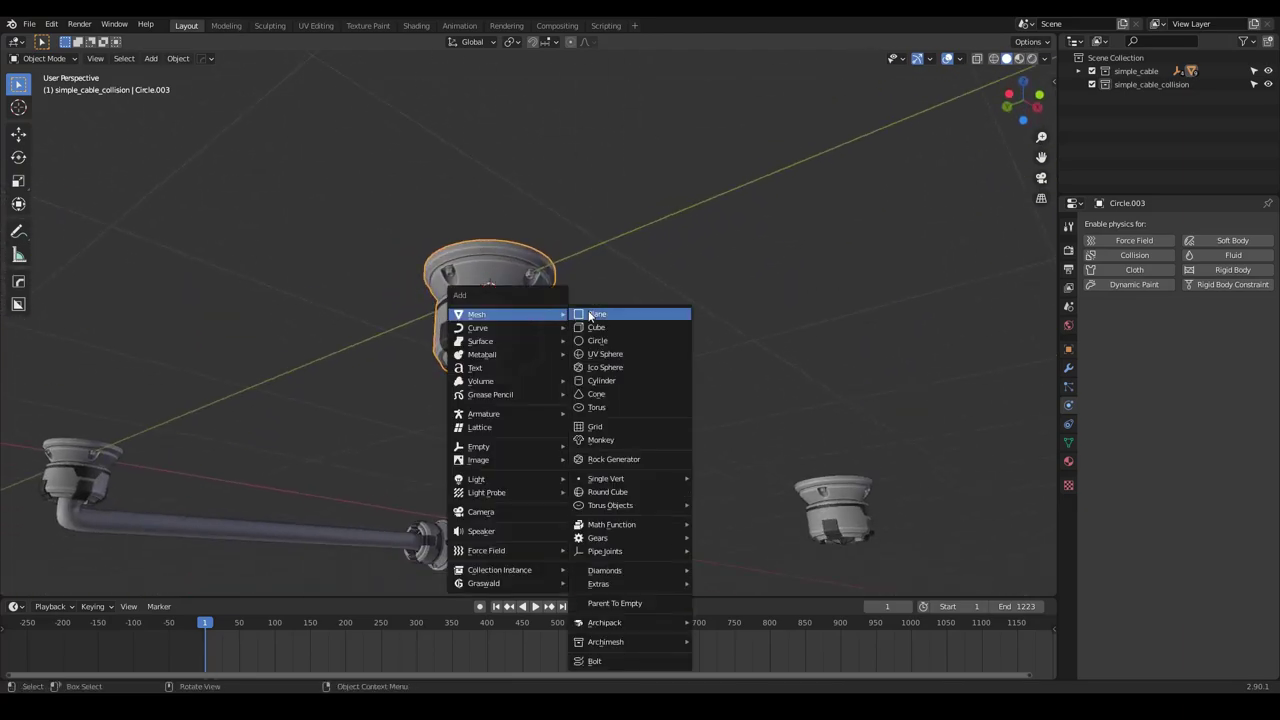
left_click(594, 317)
key("s")
left_click(586, 316)
Rotate the plane upright about the Y axis and lower it about 0.132 m inside the connector
key("r")
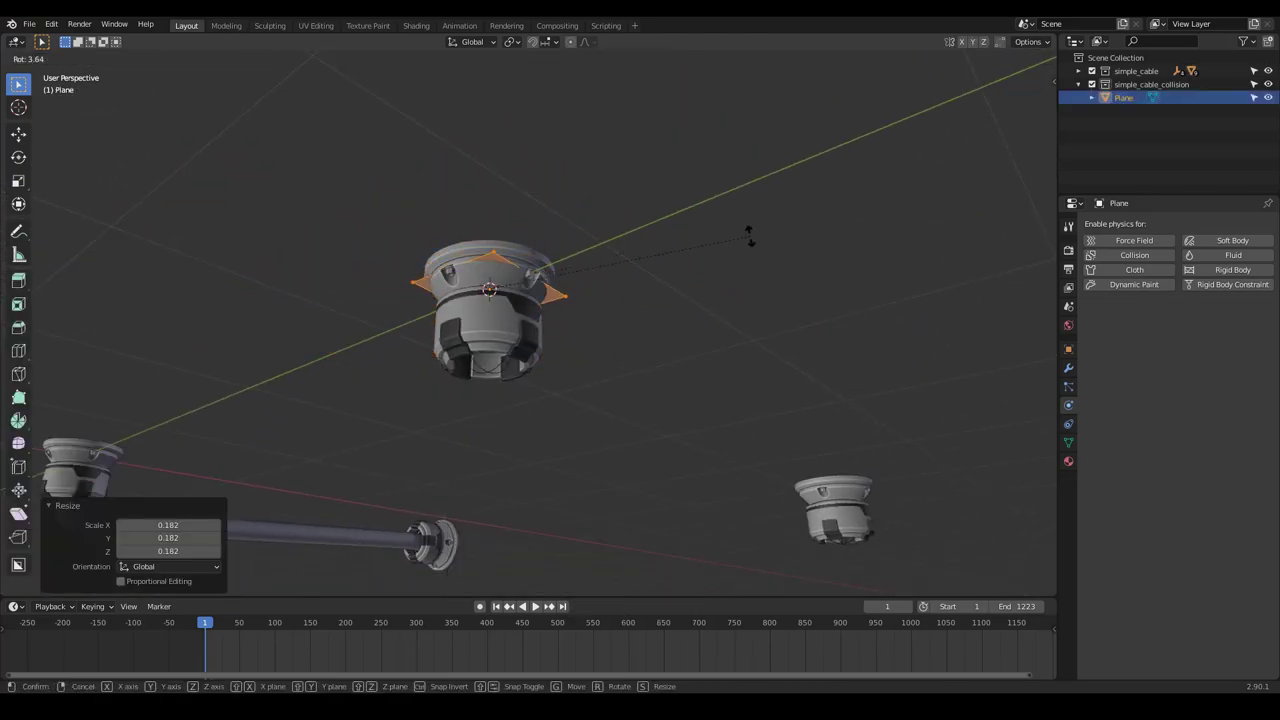
key("y")
left_click(730, 388)
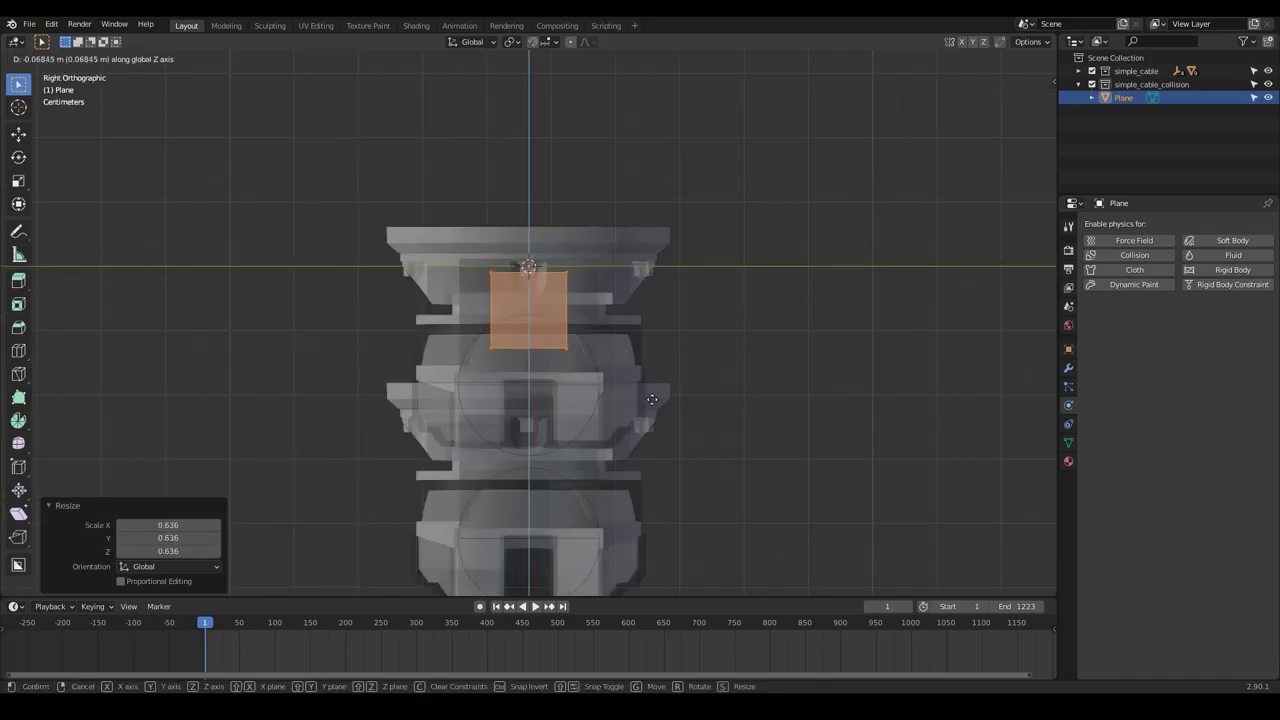
left_click(635, 391)
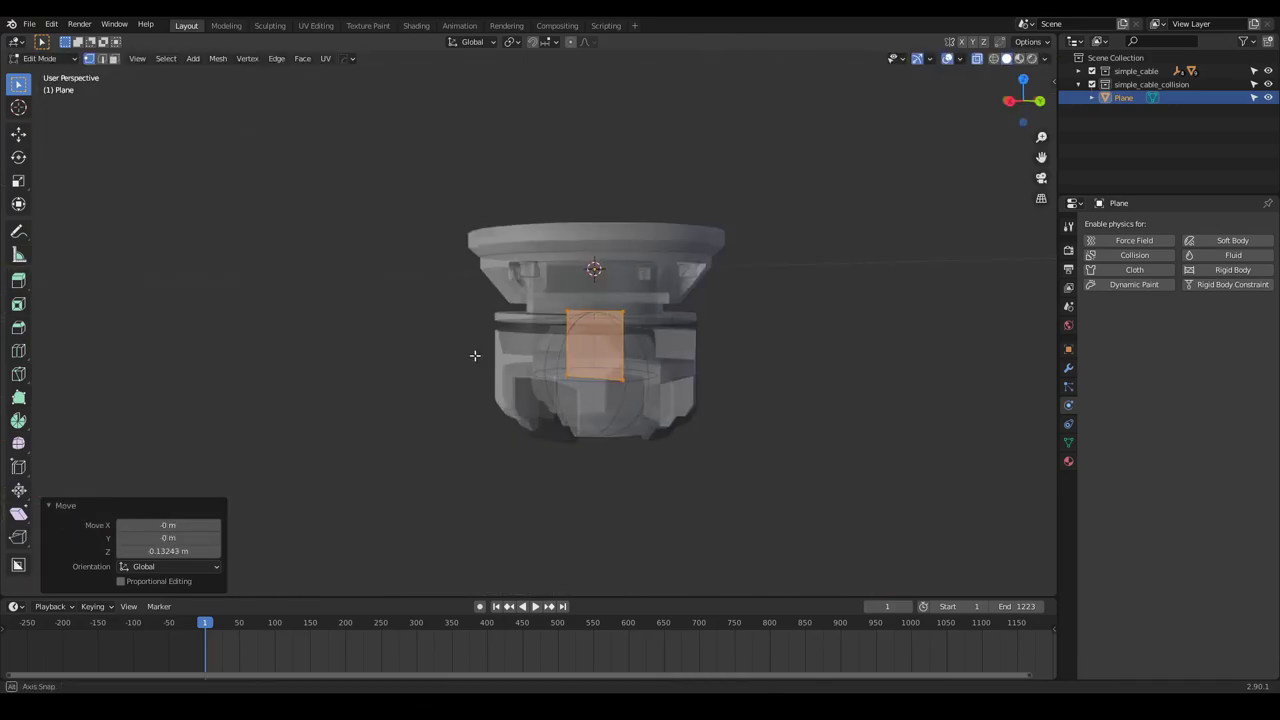
Select the two lower vertices of the plane inside the connector
middle_click_drag(474, 354, 528, 382)
left_click(471, 266, "shift")
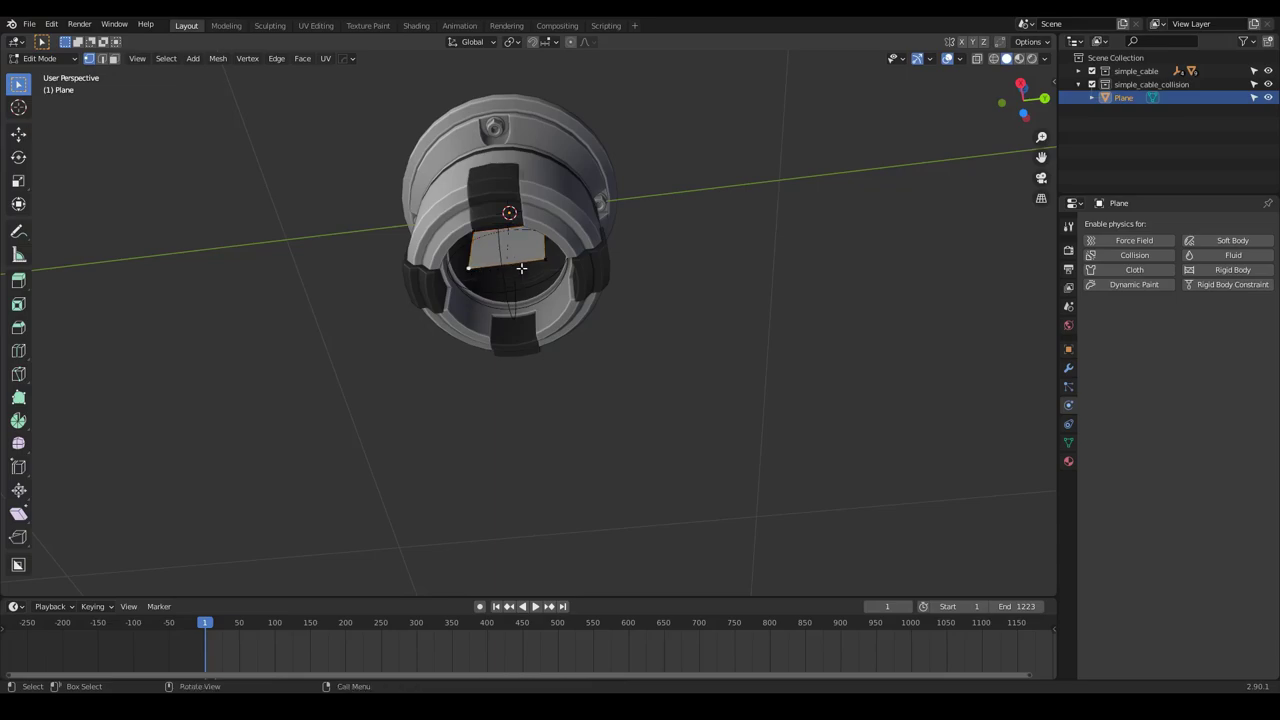
middle_click_drag(533, 348, 450, 241)
key("KP_3")
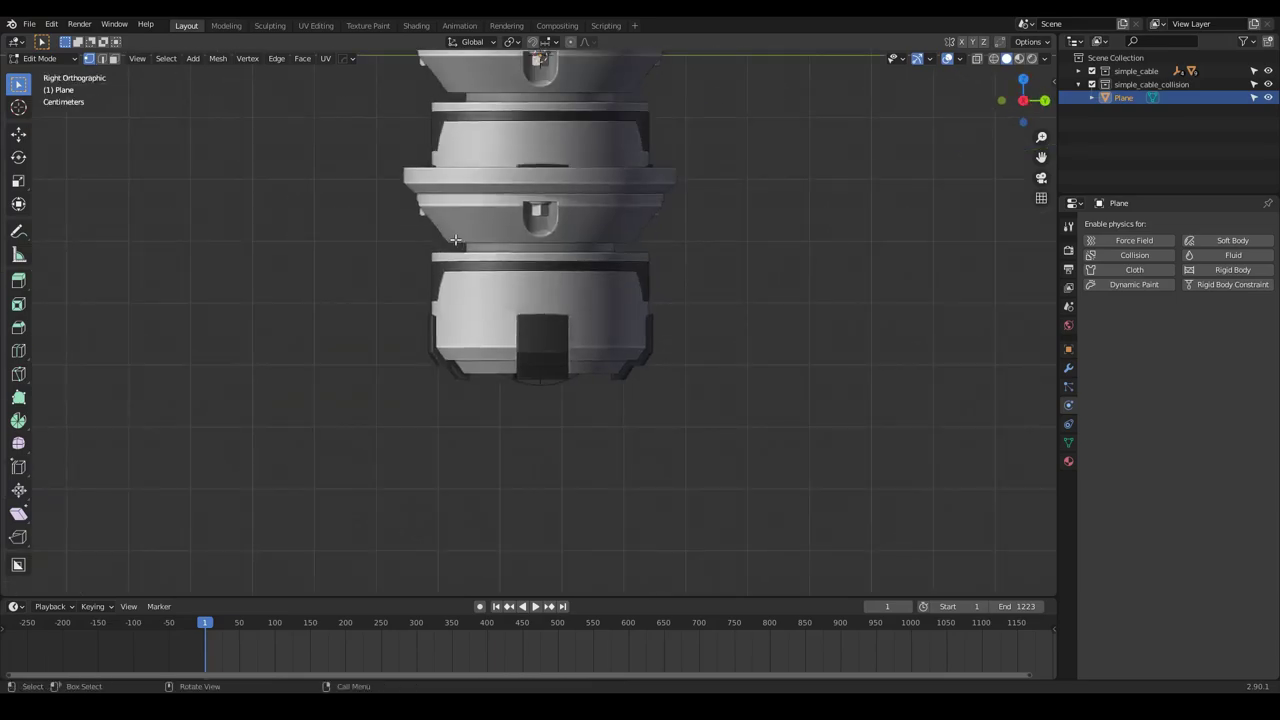
key("KP_1")
scroll(455, 240, "down", 3)
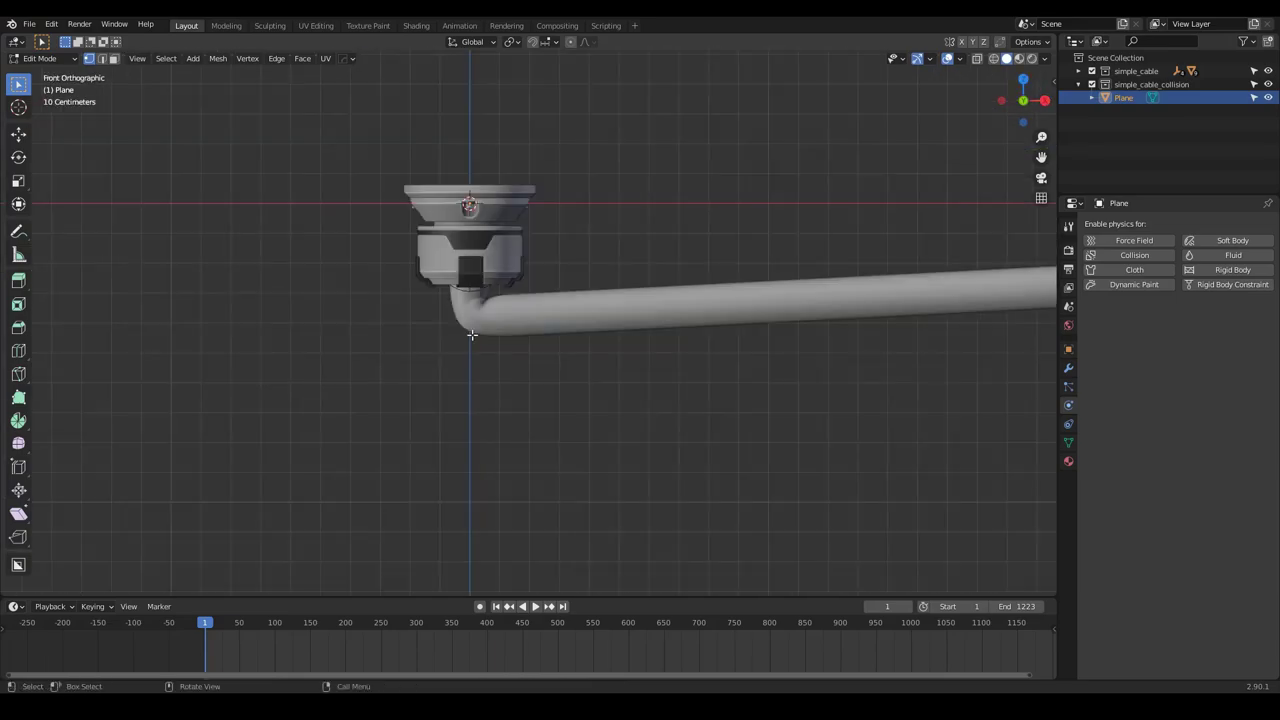
Move the two duplicated connectors into the simple_cable_collision collection and exclude simple_cable from the view layer
left_click(1091, 71)
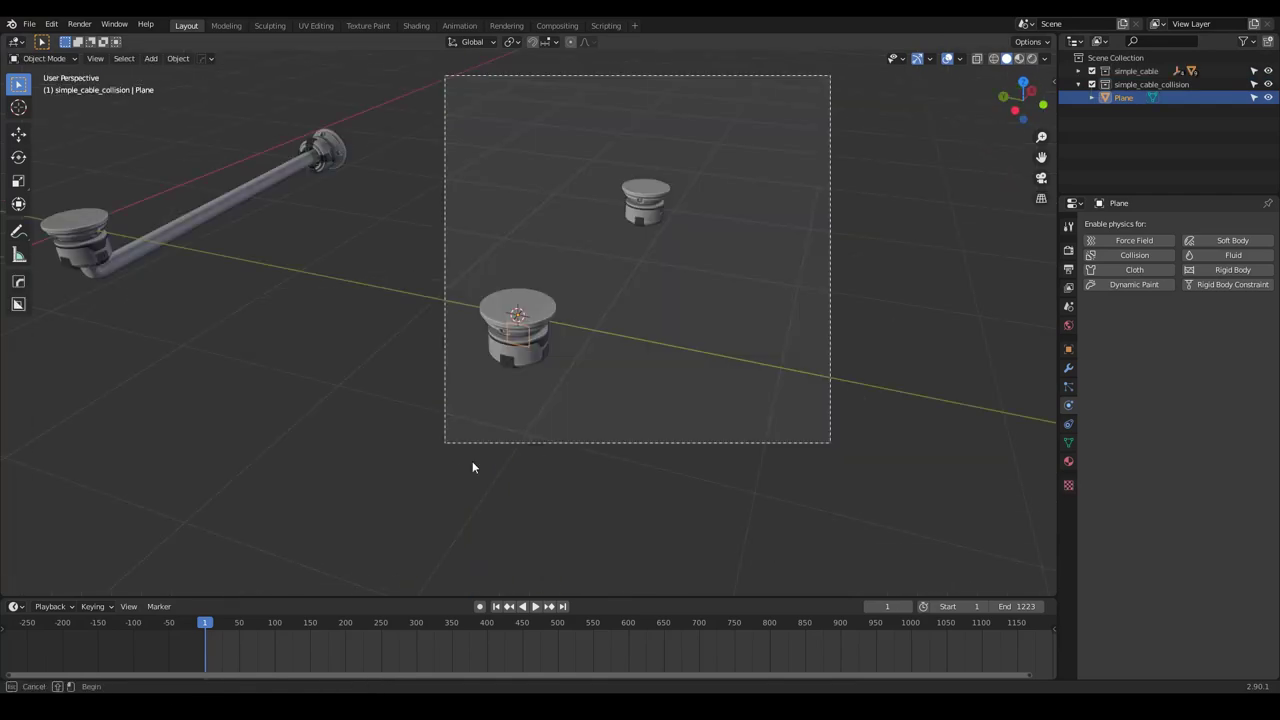
key("m")
left_click(526, 489)
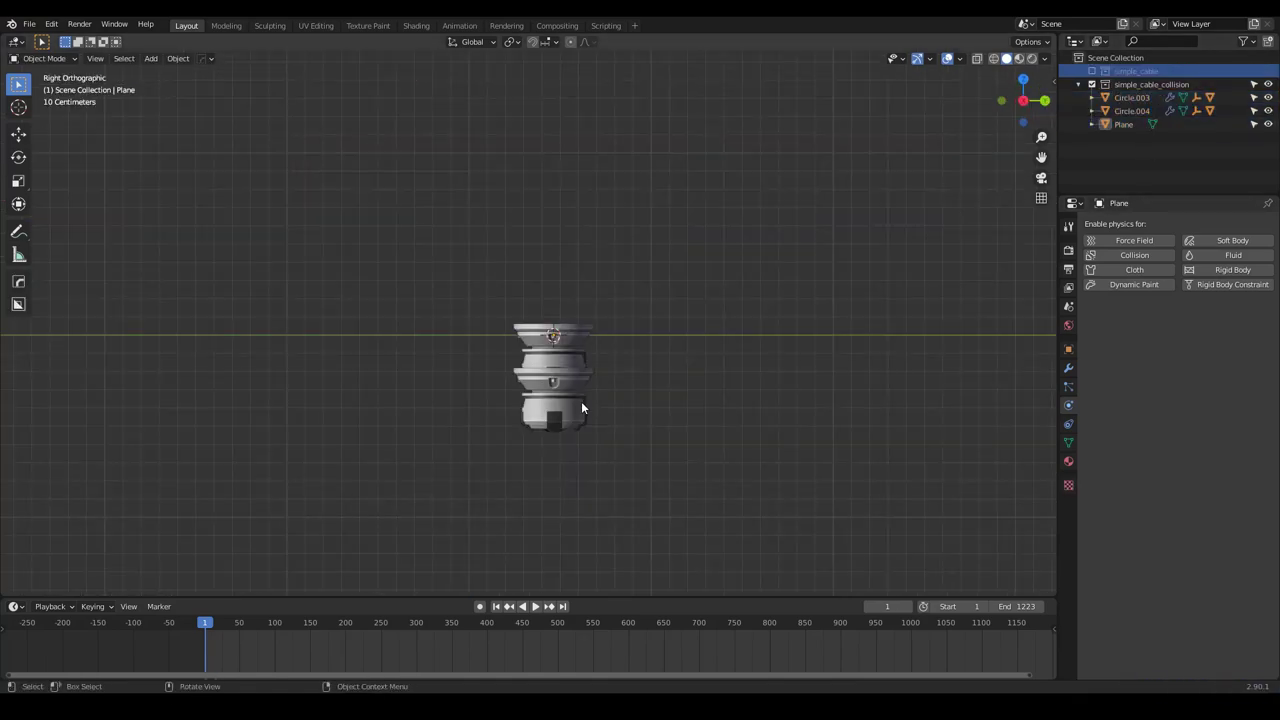
Edit the plane in see-through display and raise its lower edge about 0.042 m along Z
left_click(1124, 124)
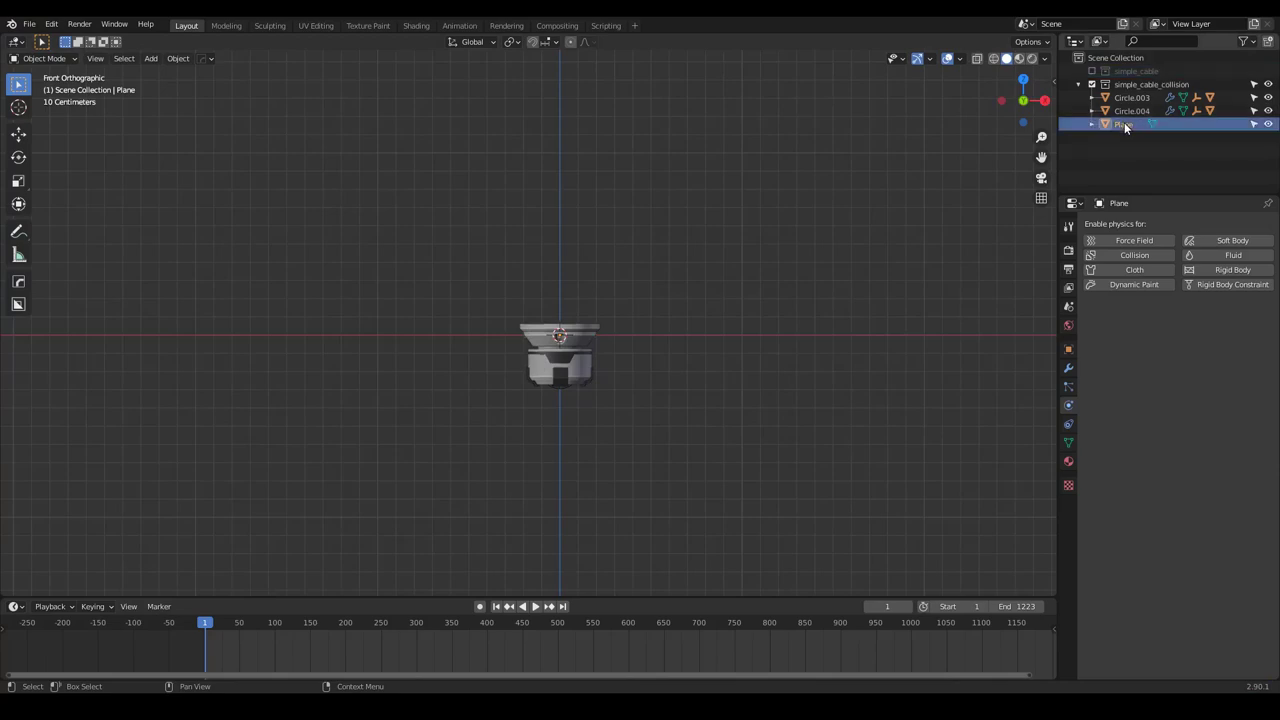
key("Tab")
key("z")
left_click(585, 302)
scroll(577, 396, "up", 8)
scroll(377, 388, "down", 1)
middle_click_drag(474, 385, 508, 243, "shift")
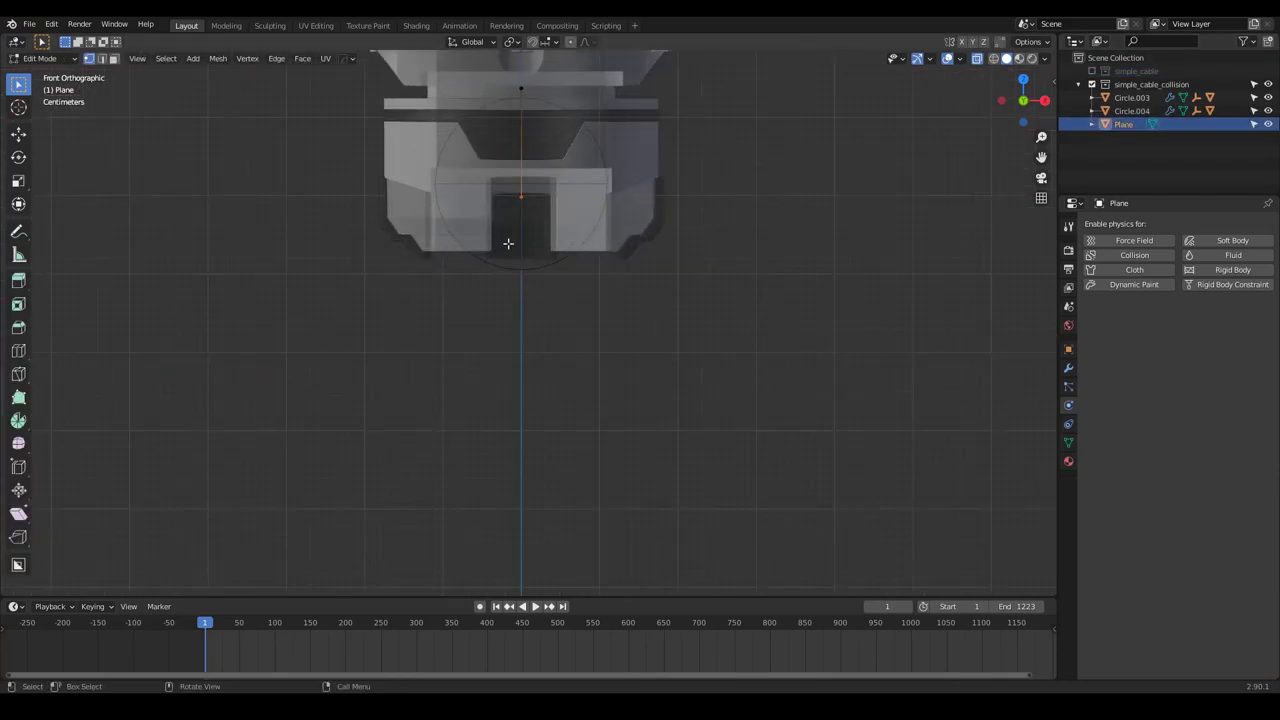
scroll(555, 238, "up", 3)
key("g")
key("z")
left_click(578, 272)
scroll(574, 338, "down", 3)
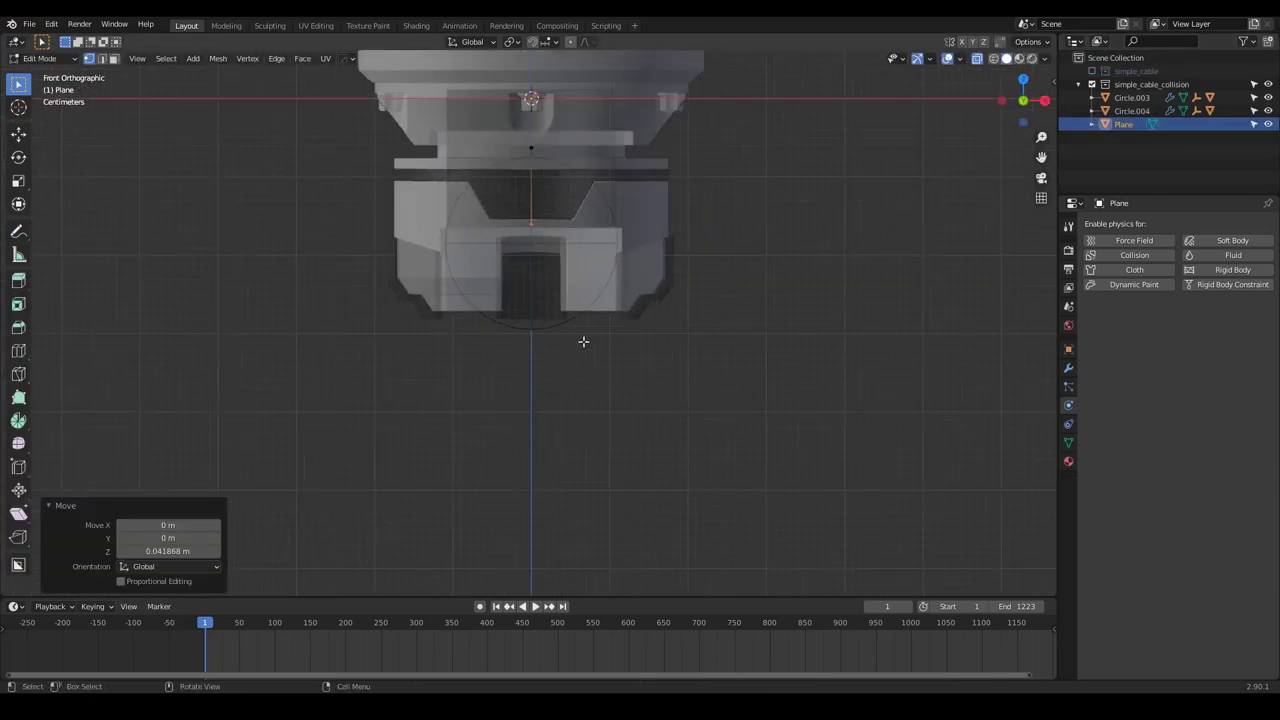
Extrude the plane's lower edge about 0.131 m down to the connector's mouth and add a centred loop cut across the new section
key("e")
key("z")
left_click(562, 415)
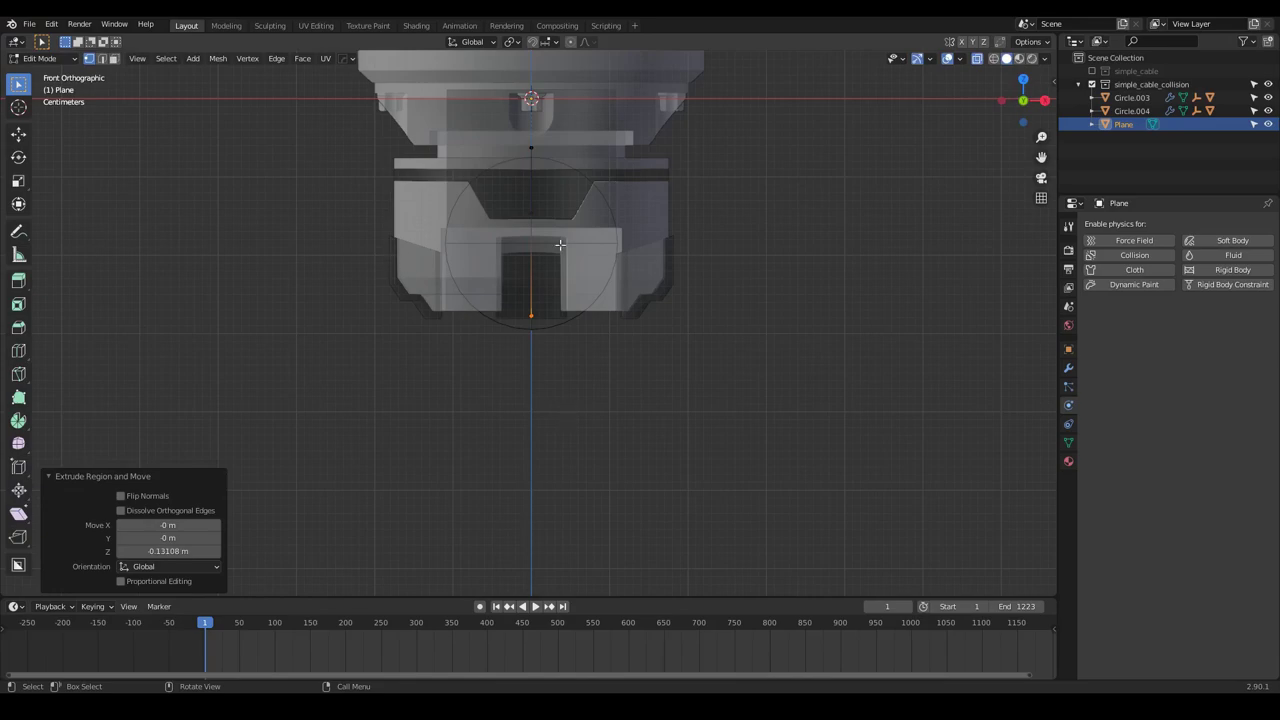
left_click_drag(580, 193, 464, 262)
middle_click_drag(497, 340, 549, 334)
key("ctrl+r")
left_click(599, 320)
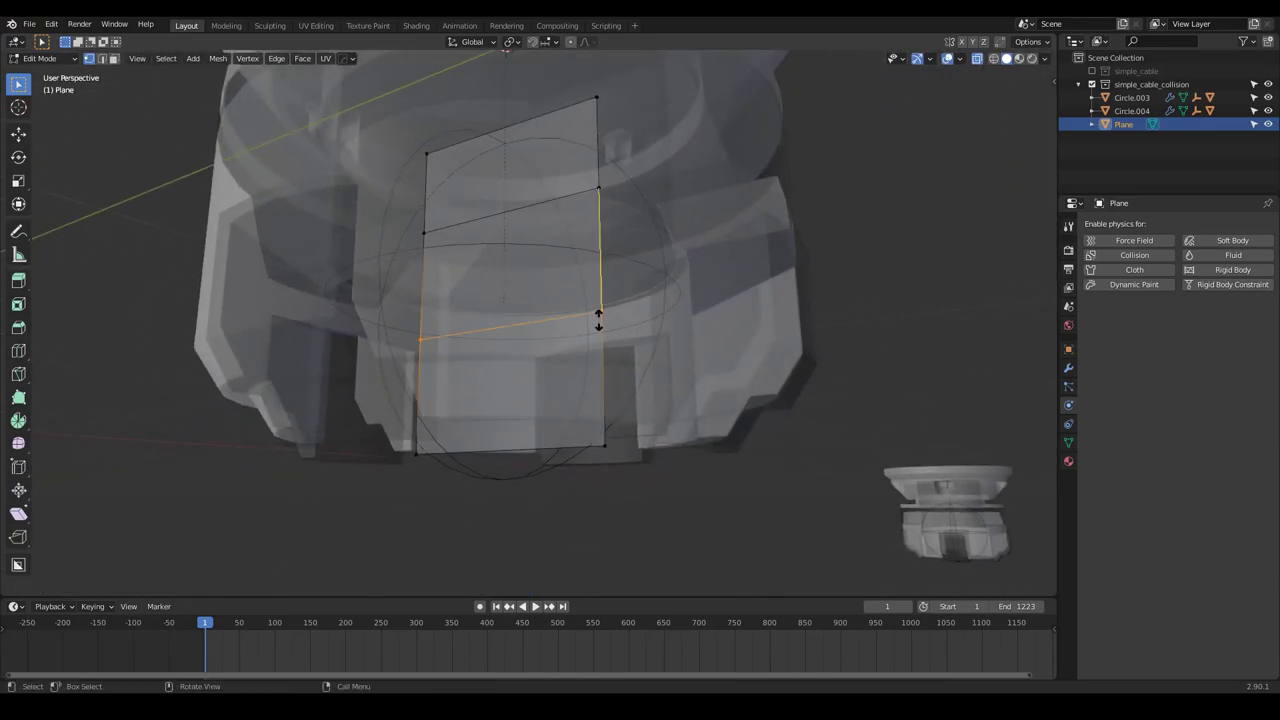
right_click(599, 321)
Extrude the strip's bottom edge about 0.097 m down along Z, below the connector
middle_click_drag(529, 286, 552, 354)
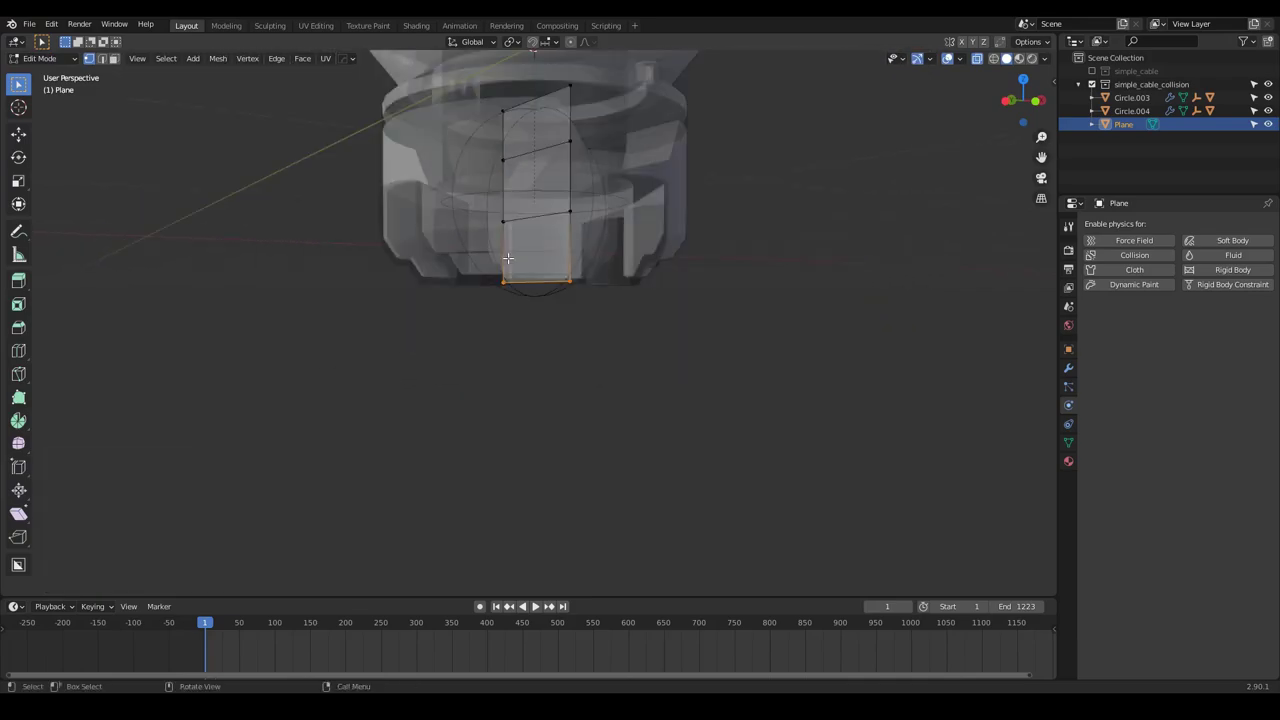
key("KP_1")
scroll(512, 248, "down", 4)
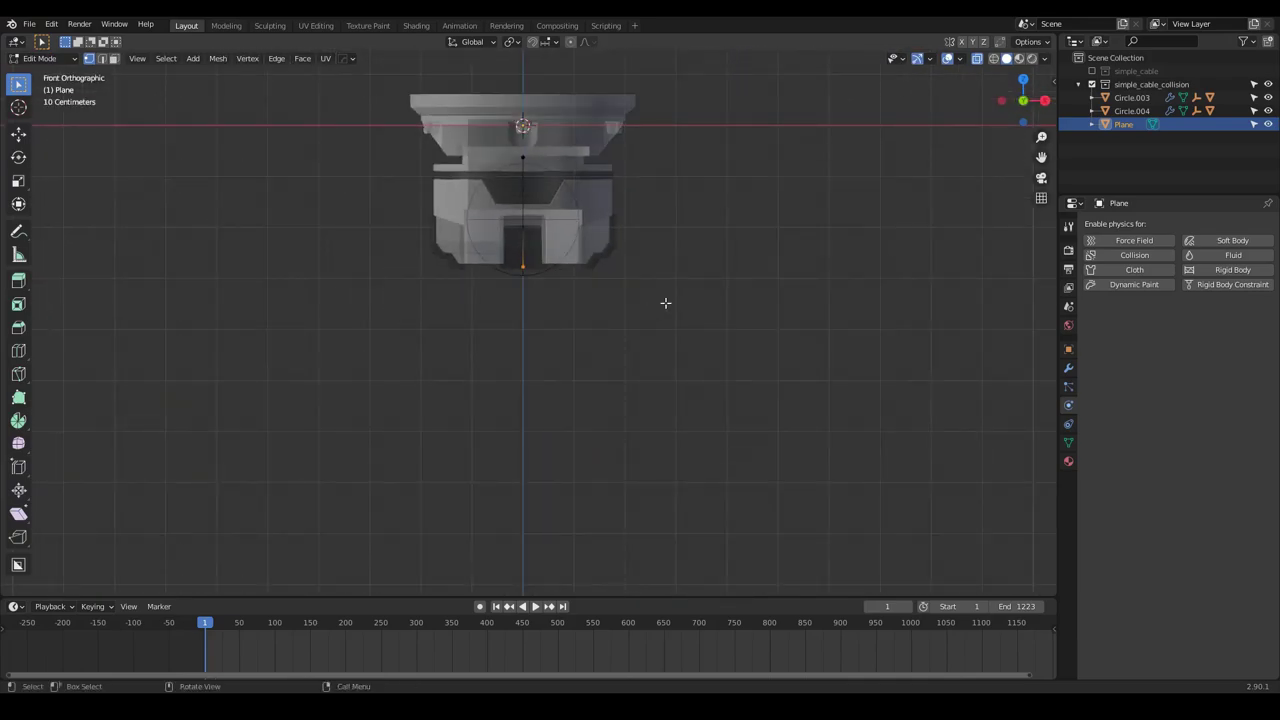
scroll(655, 360, "up", 2)
key("e")
key("z")
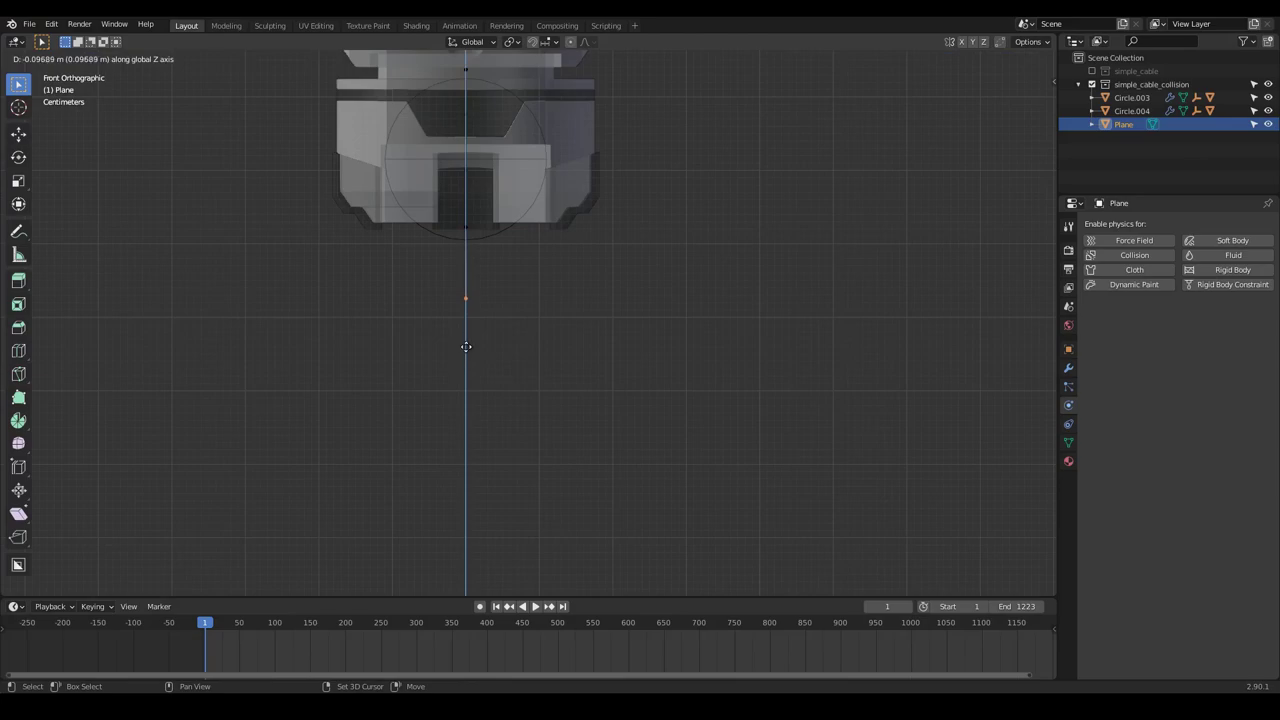
left_click(466, 346)
scroll(330, 310, "down", 5)
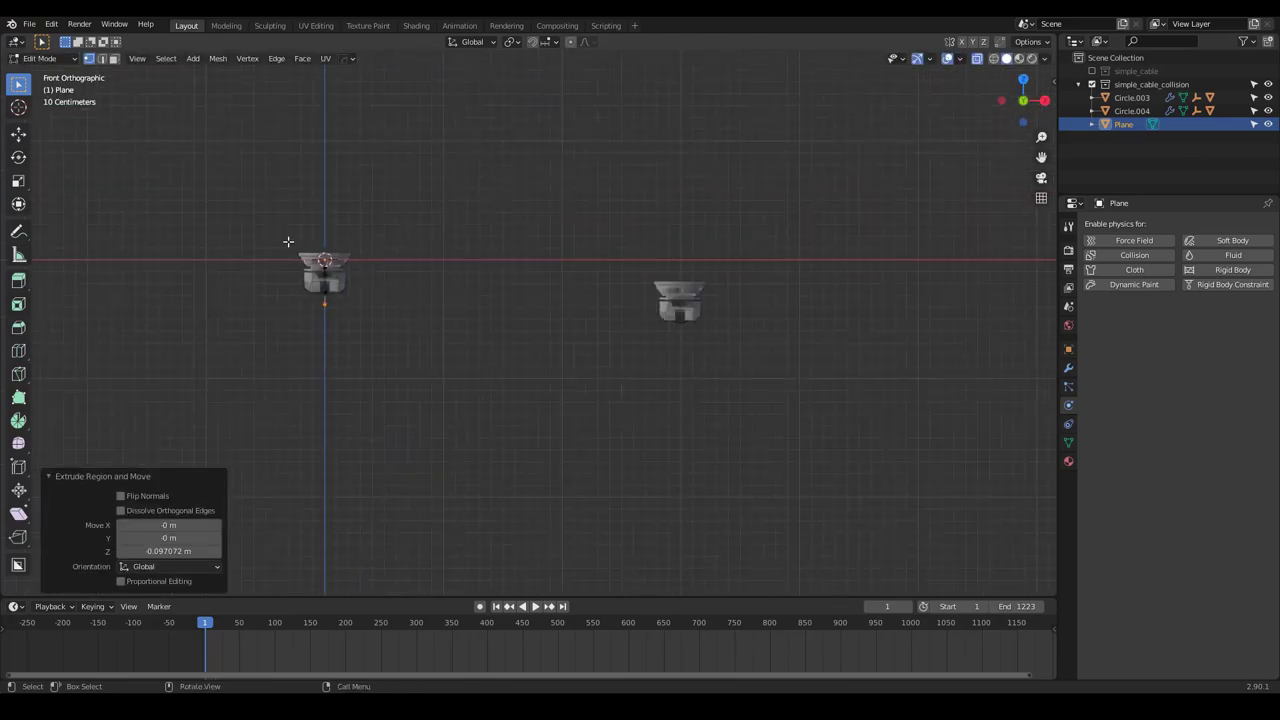
Return to Object Mode and raise the far connector about 0.239 m along Z, level with the near one
scroll(293, 250, "up", 5)
key("Tab")
scroll(300, 265, "down", 2)
left_click(908, 355)
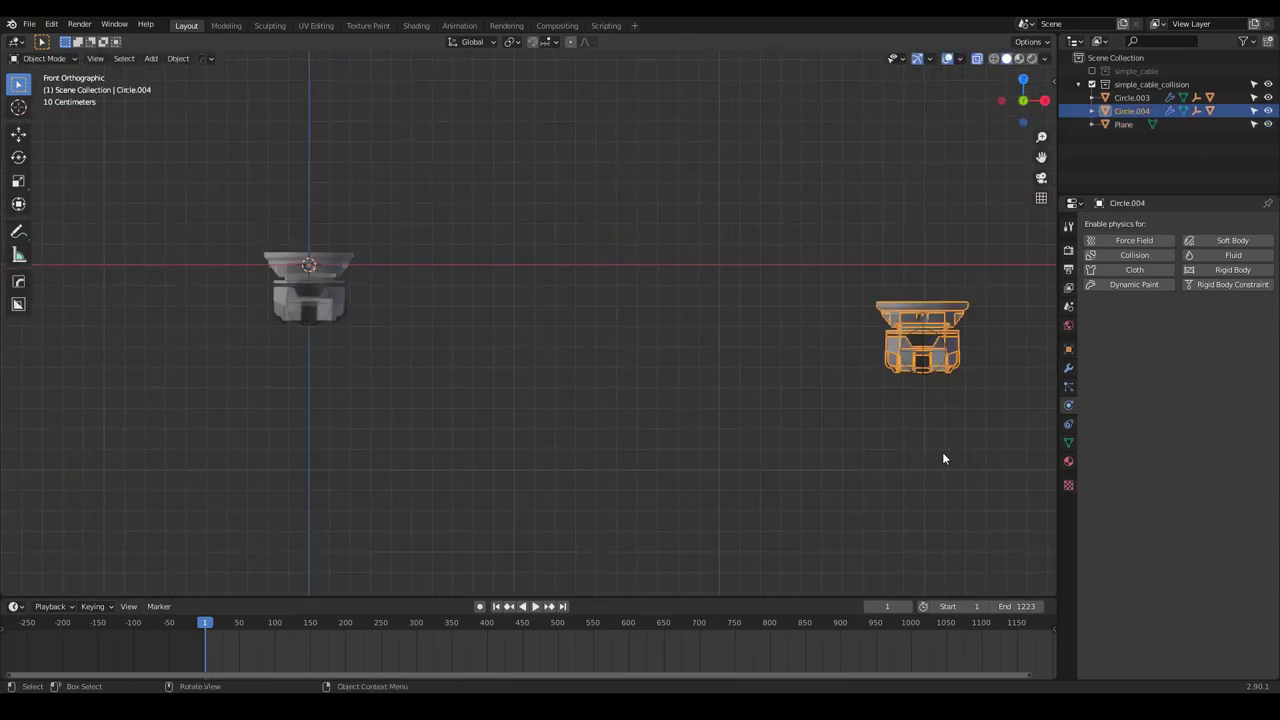
key("g")
key("z")
left_click(991, 209)
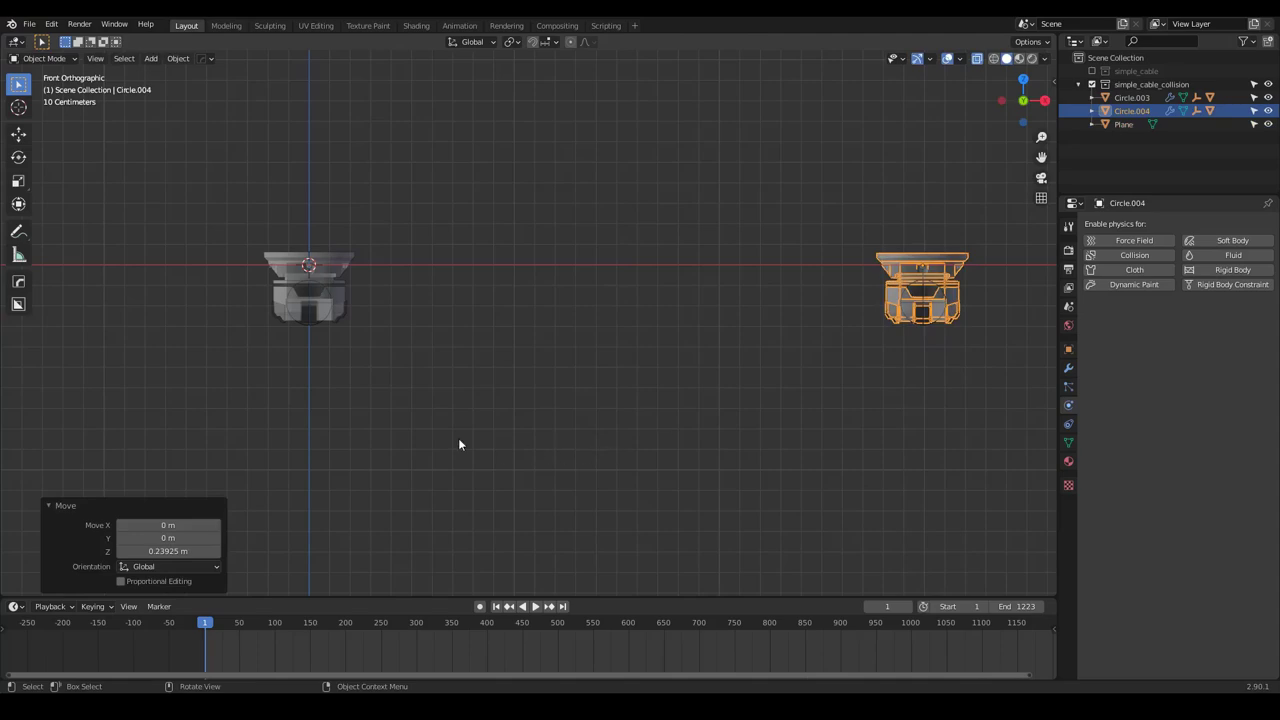
Edit the plane again and extrude its bottom edge along X until it lies directly beneath the far connector
scroll(295, 352, "up", 5)
left_click(332, 273)
left_click(1135, 126)
key("Tab")
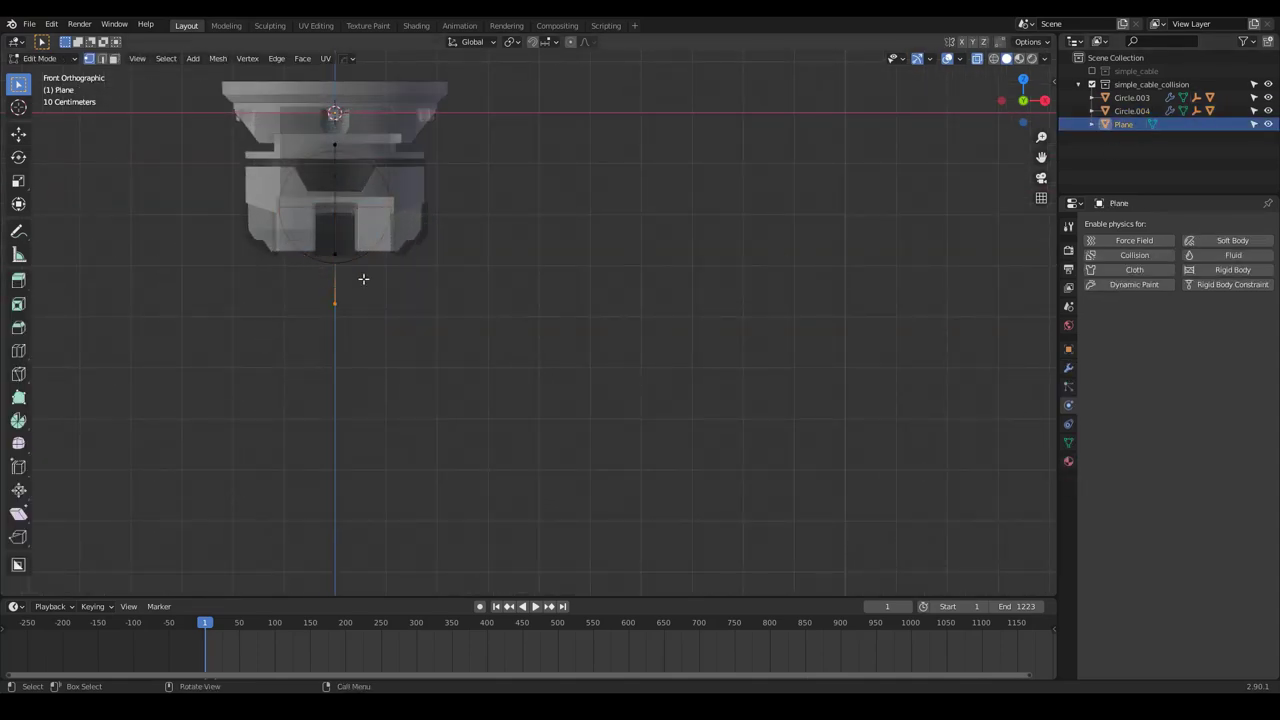
scroll(226, 314, "down", 4)
key("g")
key("x")
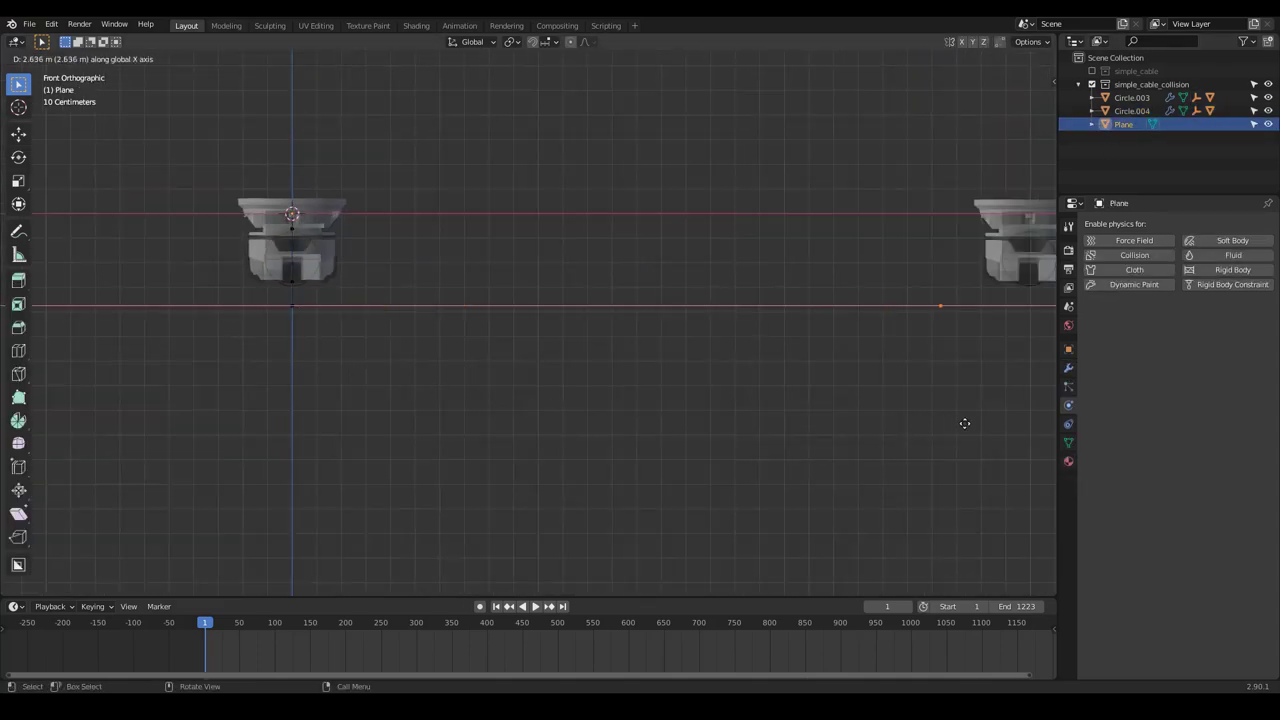
left_click(69, 446)
Extrude the strip's end edge about 0.1 m up to the far connector's mouth, plus another 0.087 m inside it
middle_click_drag(69, 446, 782, 455, "shift")
key("e")
key("z")
left_click(767, 457)
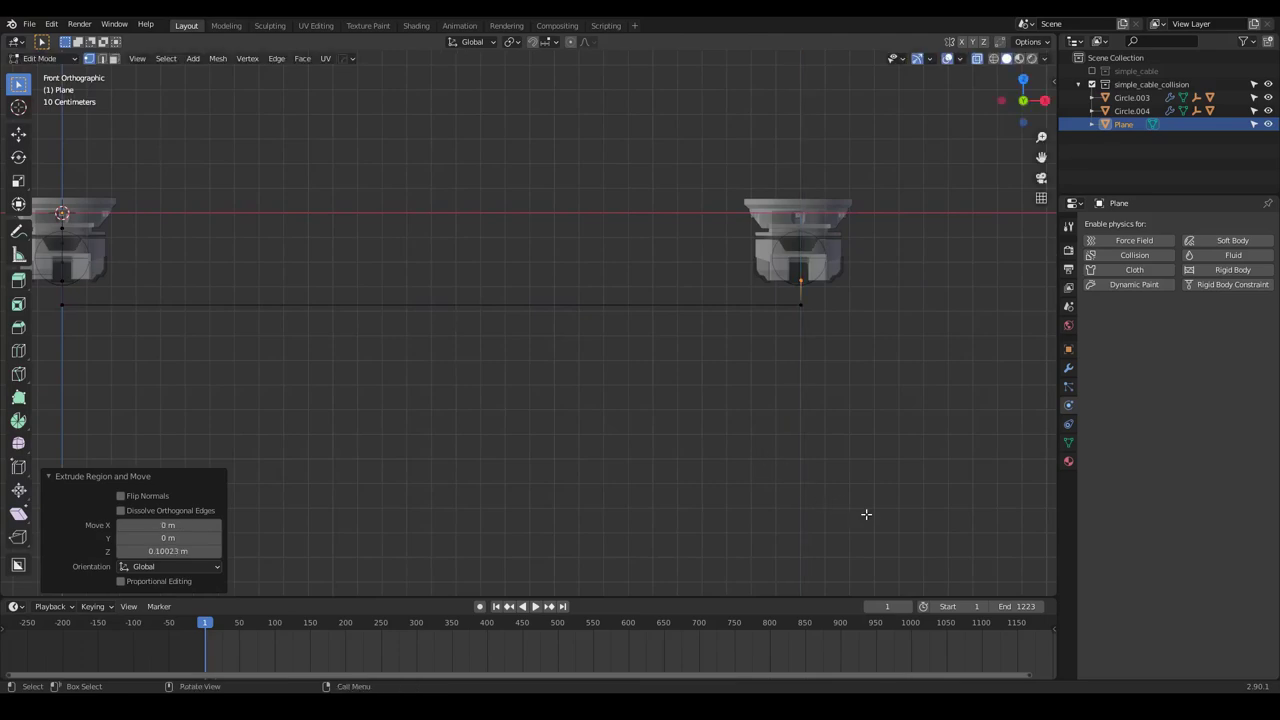
key("e")
key("z")
left_click(869, 463)
Extrude the strip's end edge up along Z once more inside the far connector, matching the near end's depth
scroll(890, 480, "down", 4)
scroll(443, 240, "up", 10)
scroll(240, 275, "down", 11)
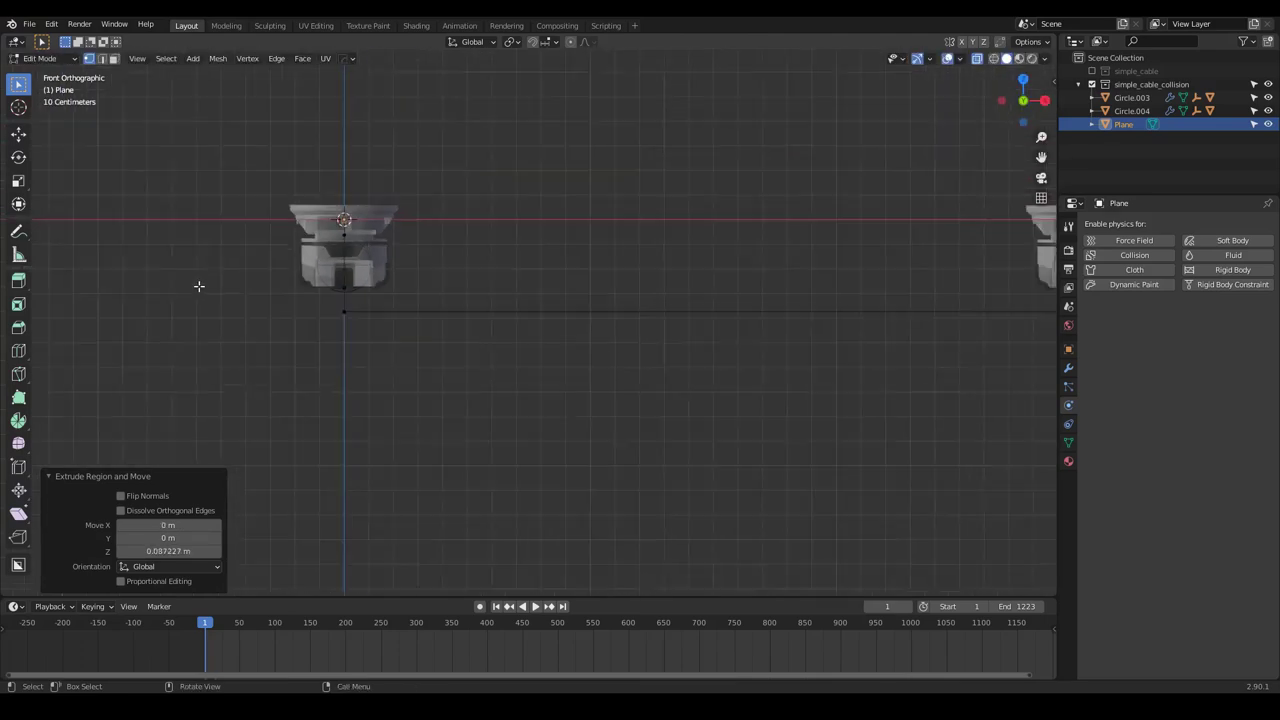
scroll(680, 286, "up", 5)
key("e")
key("z")
left_click(606, 400)
scroll(606, 398, "down", 6)
middle_click_drag(450, 210, 467, 325)
scroll(560, 249, "up", 4)
scroll(506, 329, "down", 3)
key("Tab")
key("Tab")
Add a dense row of evenly spaced loop cuts along the long horizontal section between the connectors
scroll(506, 329, "up", 3)
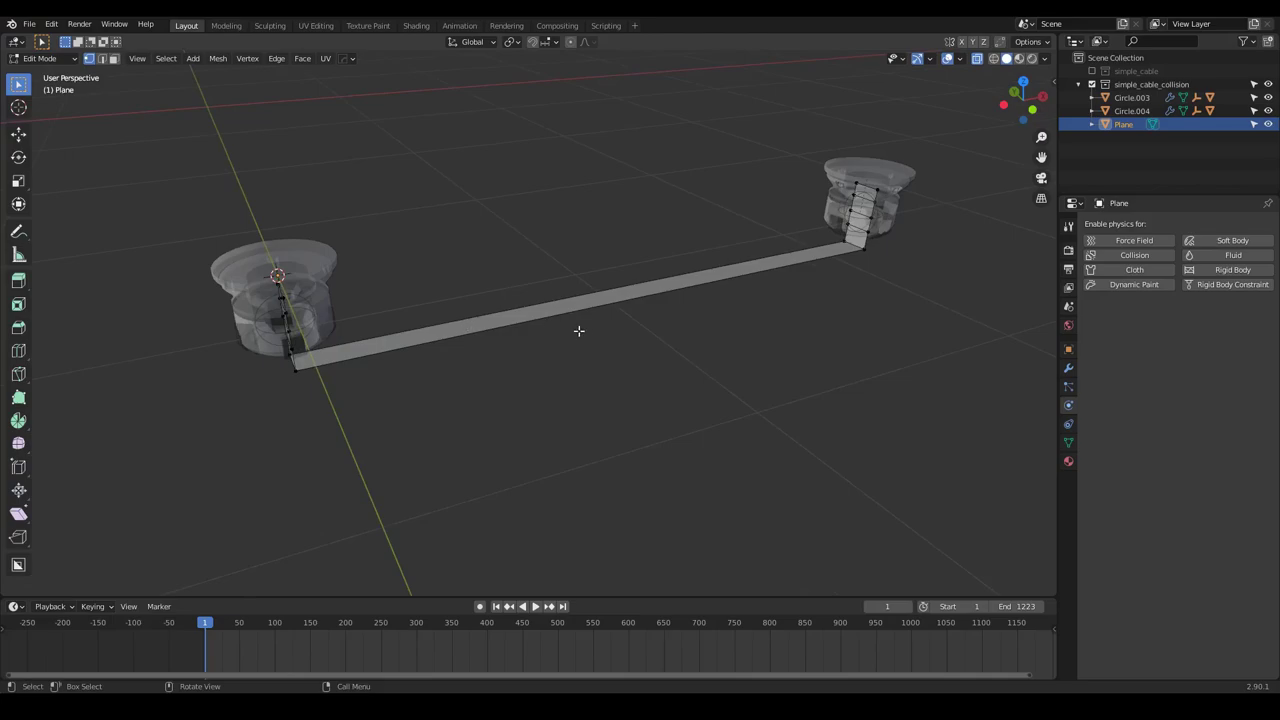
key("ctrl+r")
scroll(545, 326, "up", 5)
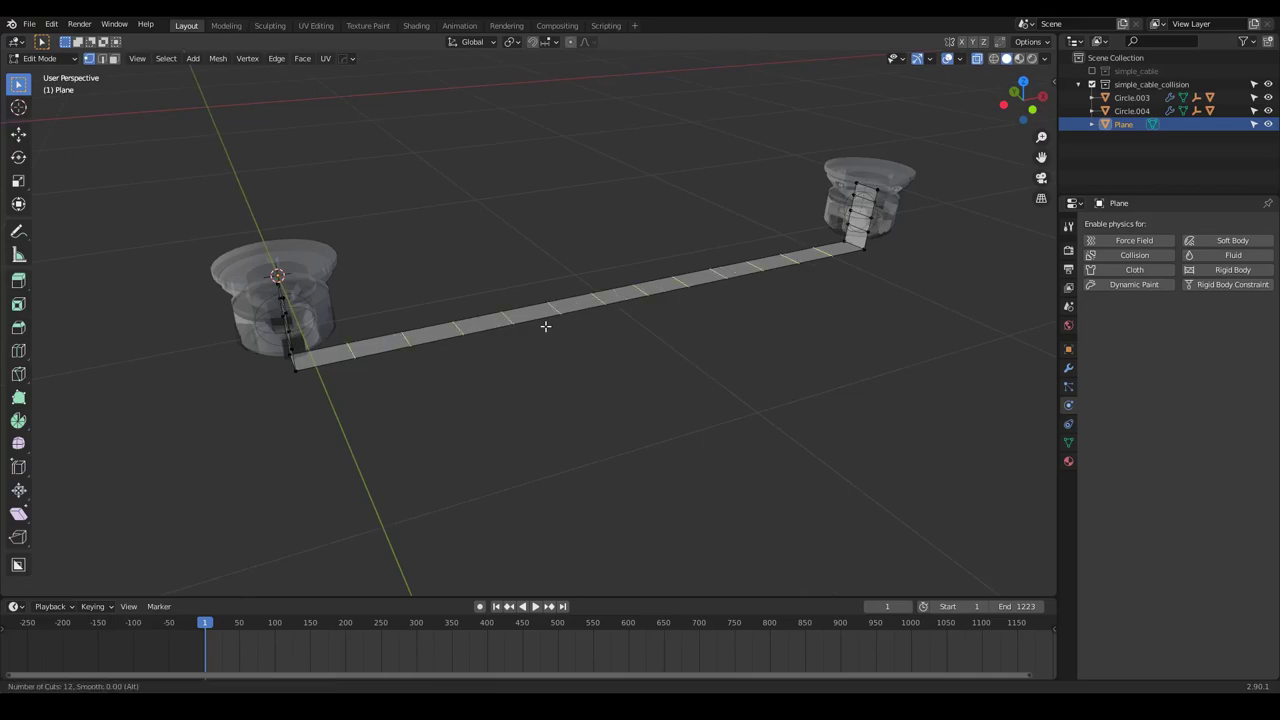
scroll(545, 326, "up", 15)
left_click(545, 326)
scroll(540, 335, "up", 4)
middle_click_drag(535, 355, 486, 355)
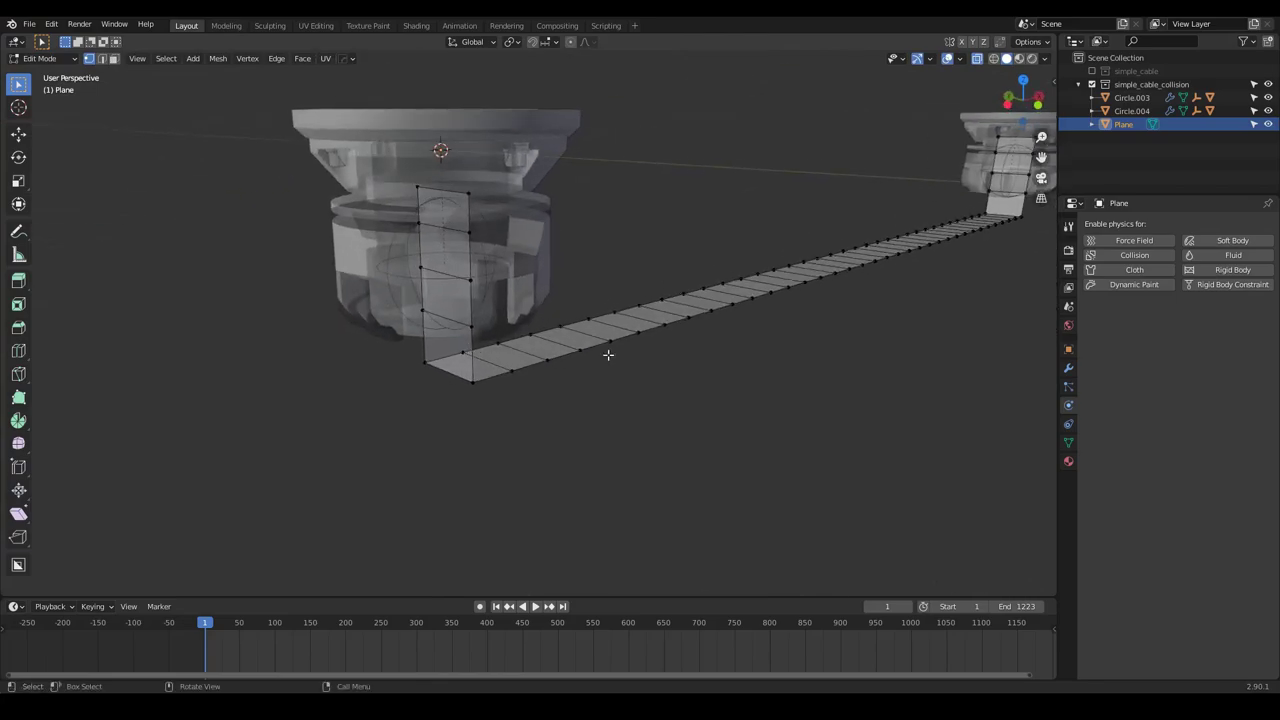
Create a vertex group named Pin on the plane and assign the strip vertices inside both connectors to it with weight 1
left_click(1068, 442)
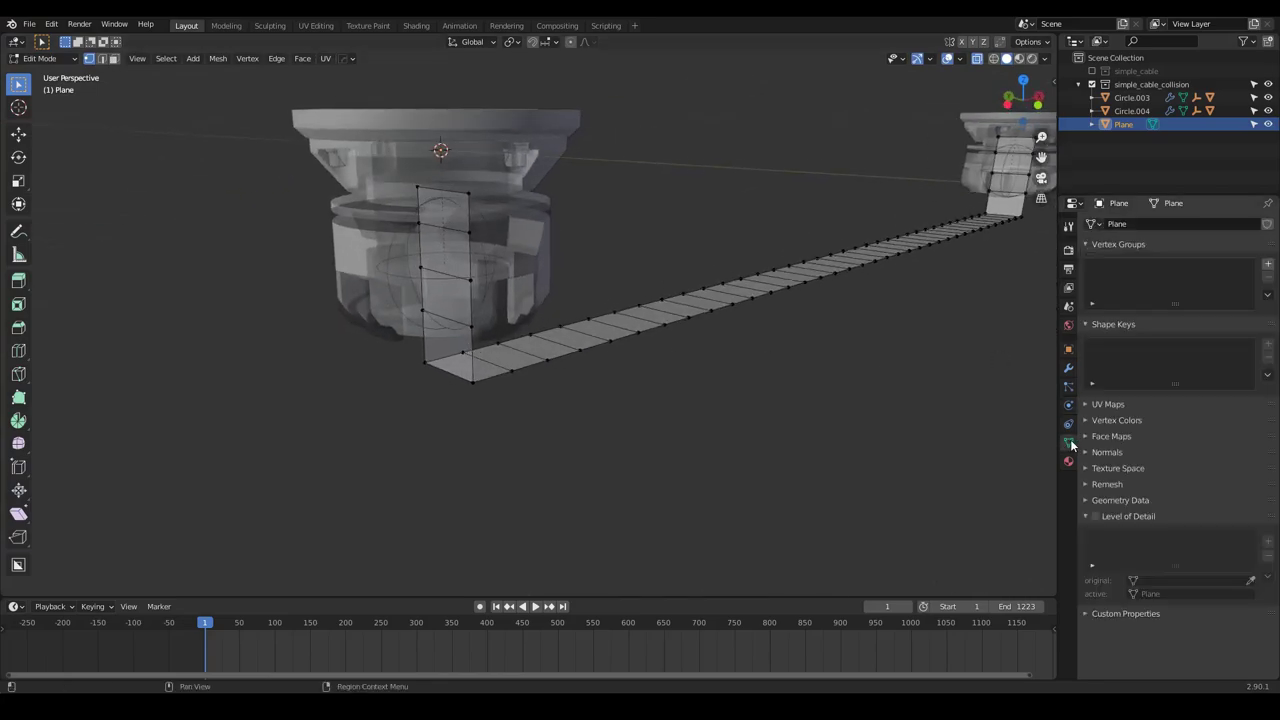
left_click(1266, 265)
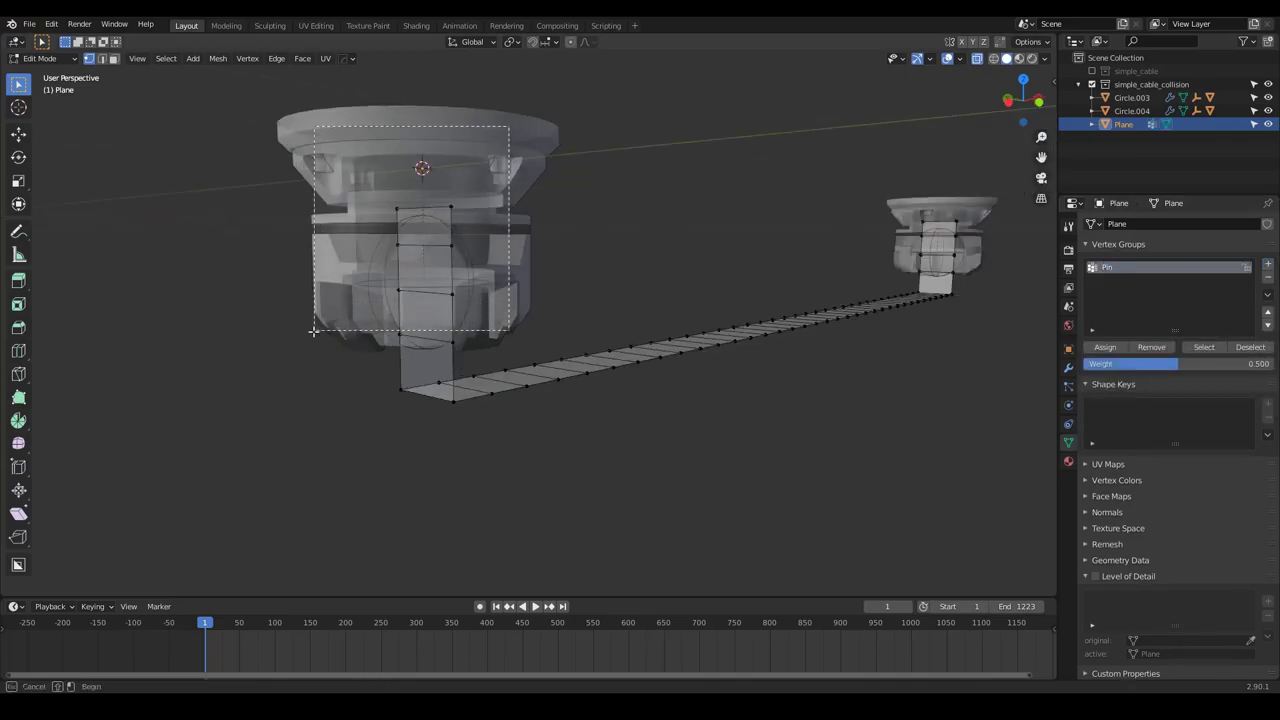
left_click_drag(345, 180, 505, 375)
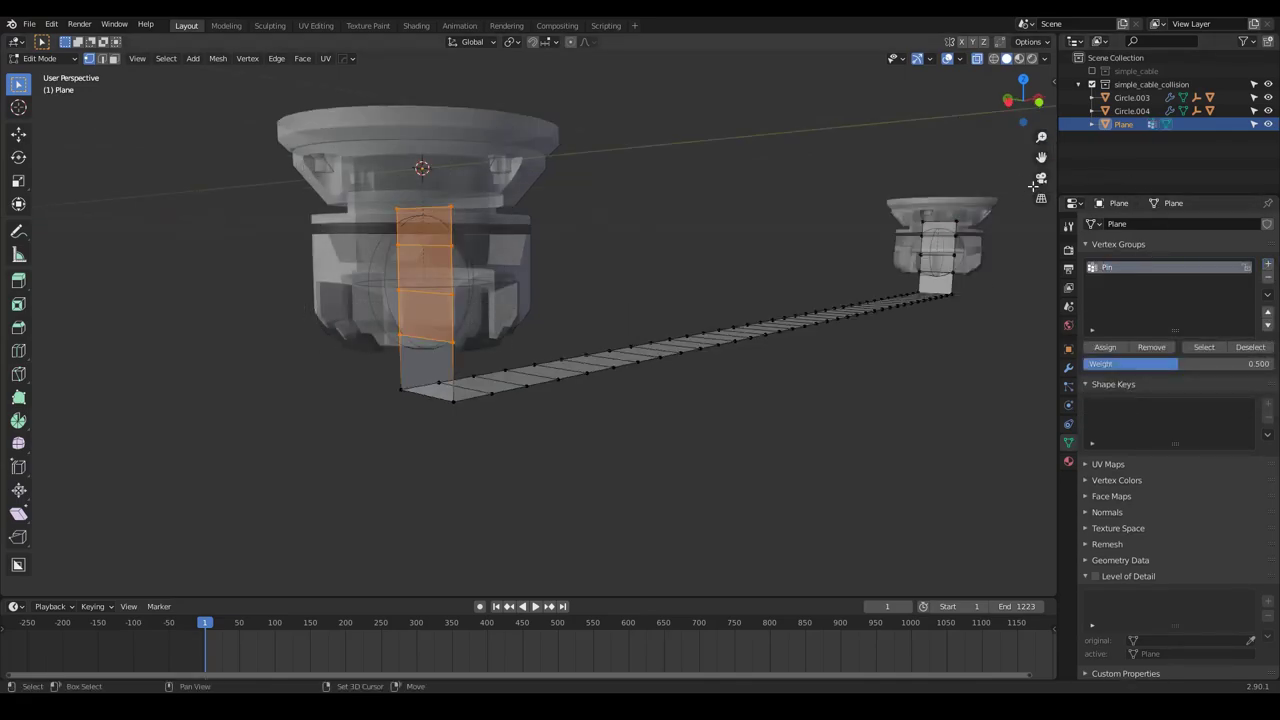
left_click_drag(984, 192, 877, 278, "shift")
middle_click_drag(808, 336, 762, 341, "shift")
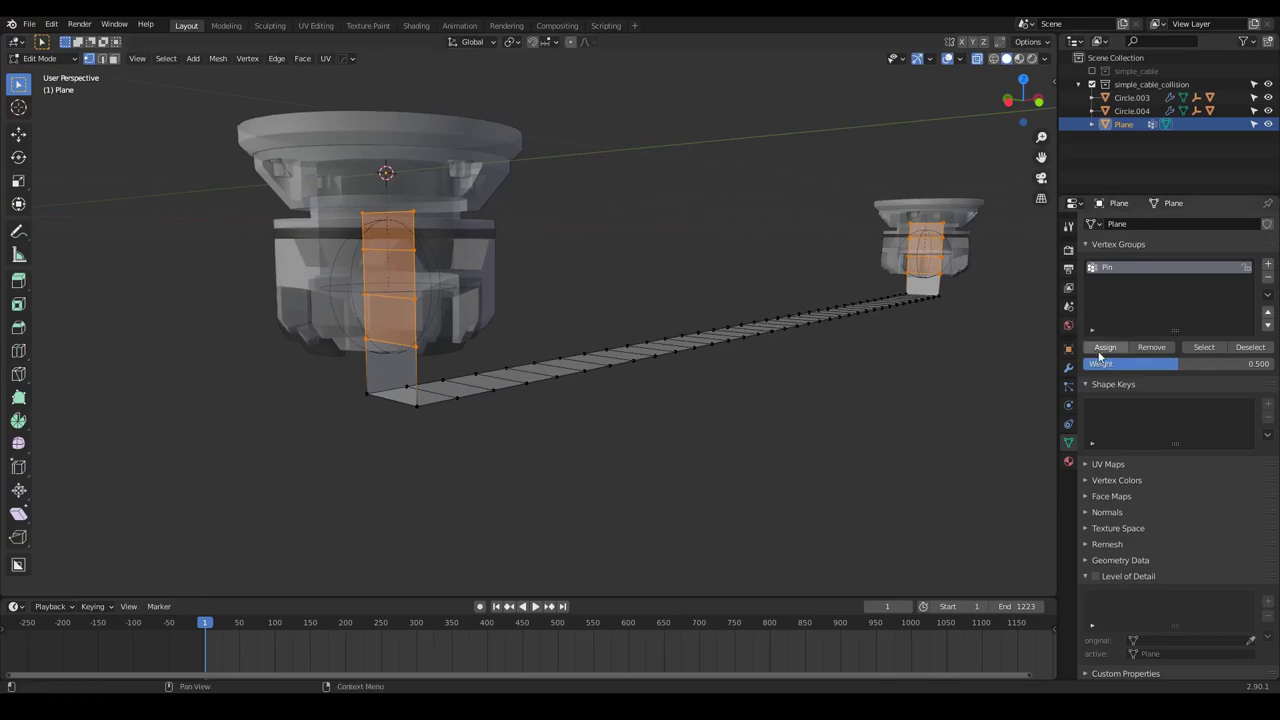
left_click_drag(1124, 365, 1275, 366)
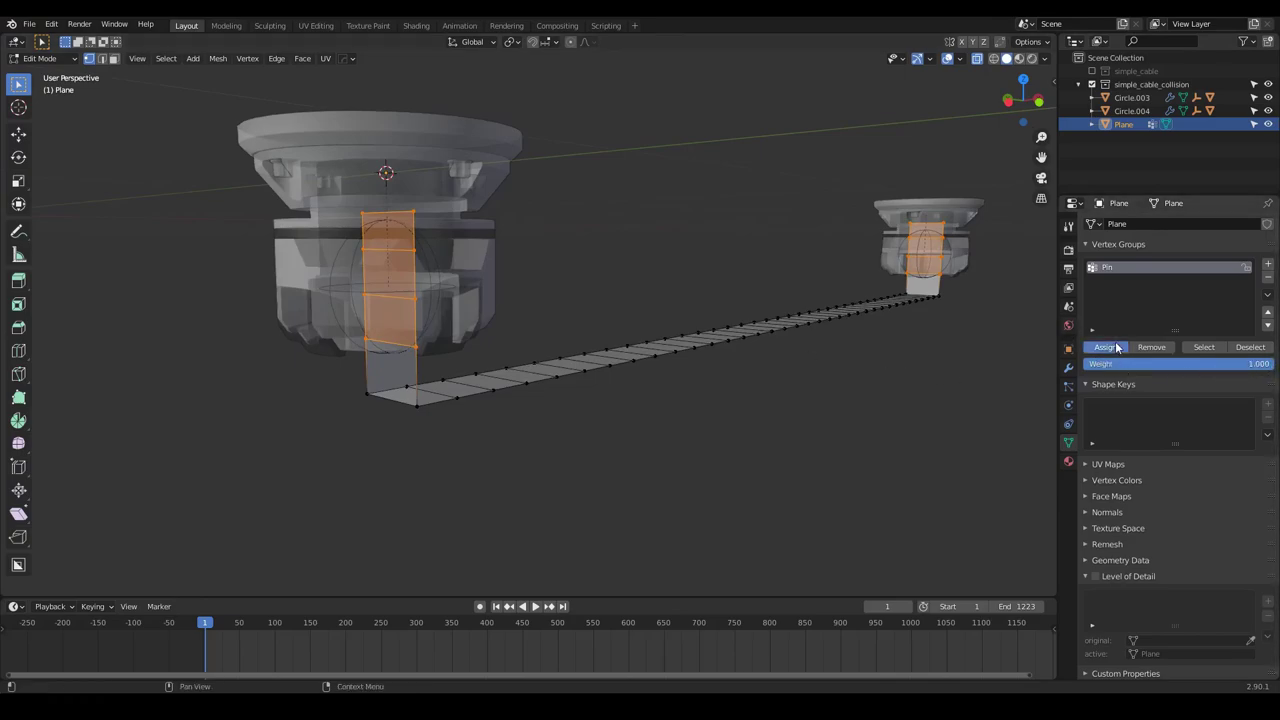
Assign the strip's bottom corner vertices below both connectors to the Pin group with weight 0.5
left_click(376, 410)
middle_click_drag(882, 306, 700, 320)
scroll(690, 325, "up", 4)
scroll(829, 340, "down", 5)
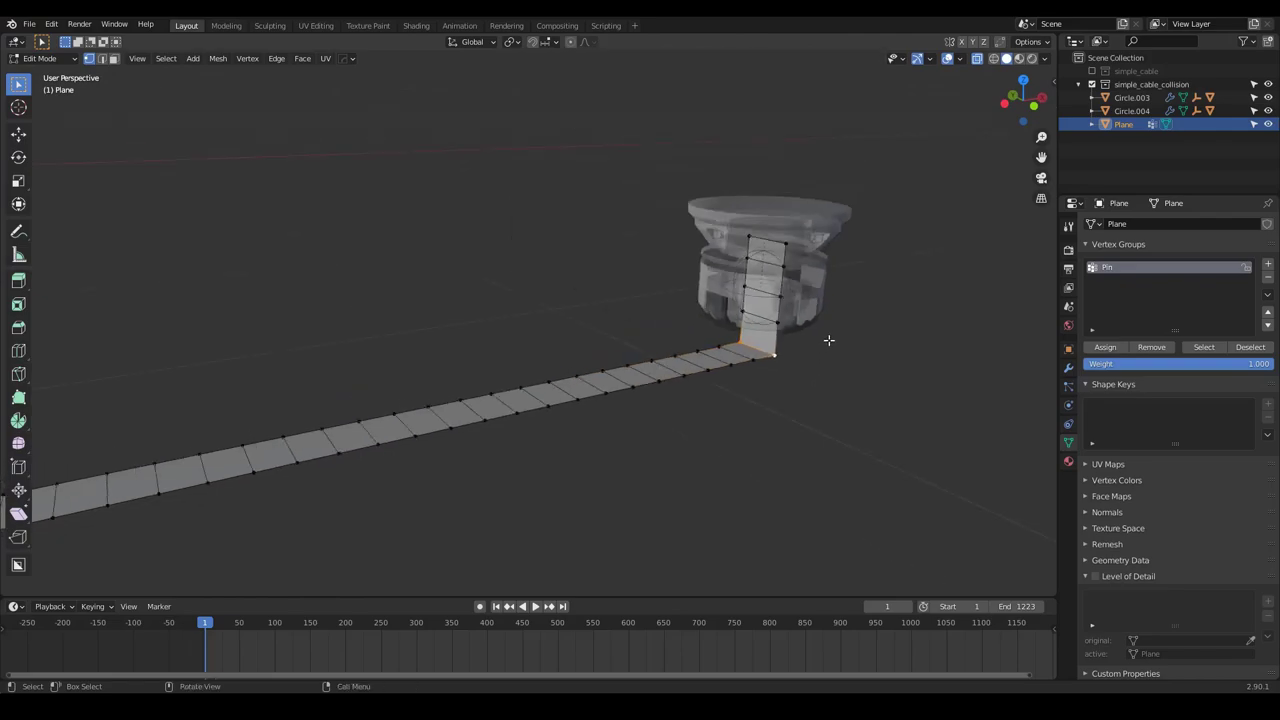
left_click(1168, 364)
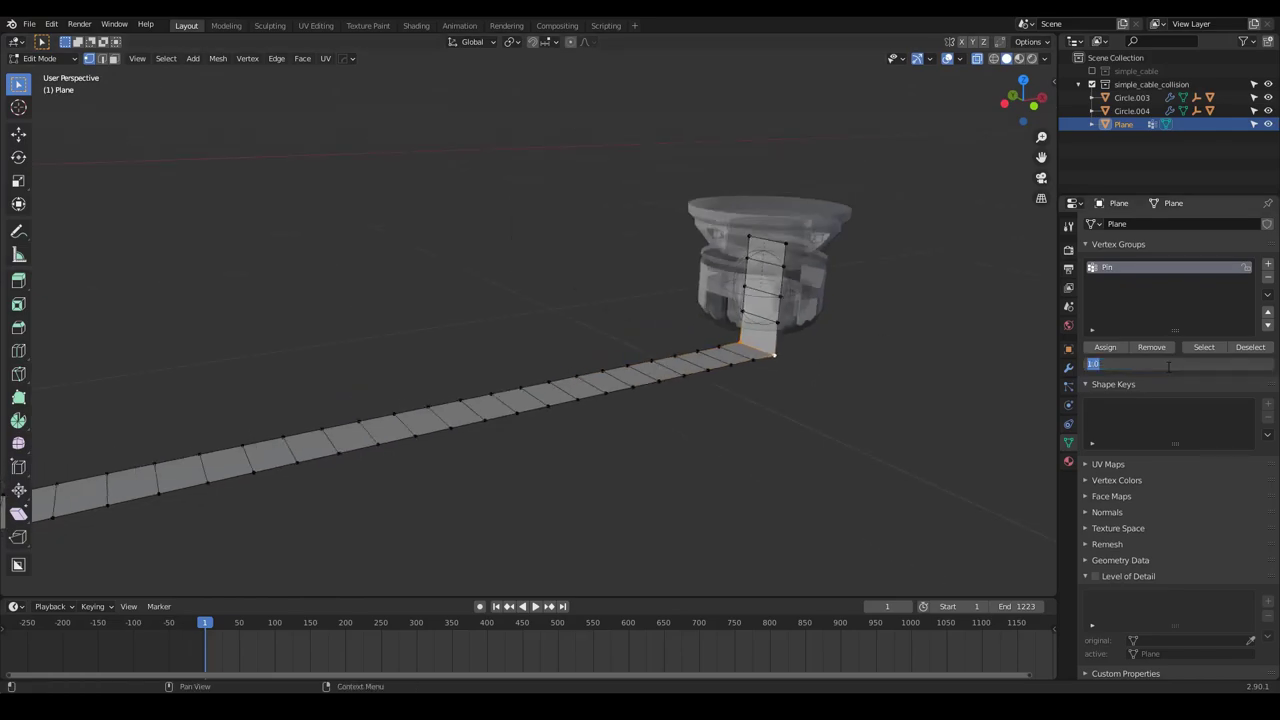
key("Return")
scroll(815, 310, "down", 4)
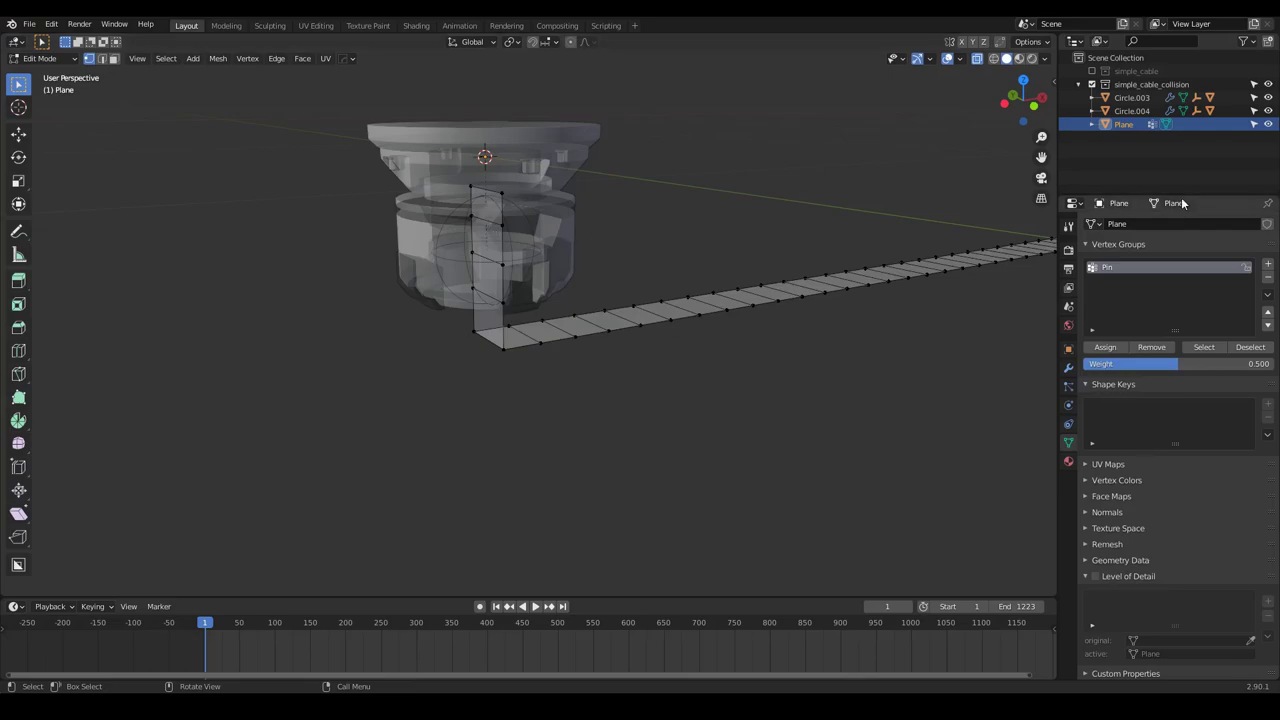
Select the strip's vertical section at the near connector, including its bottom corner, and hook it to Empty.002
left_click(1092, 97)
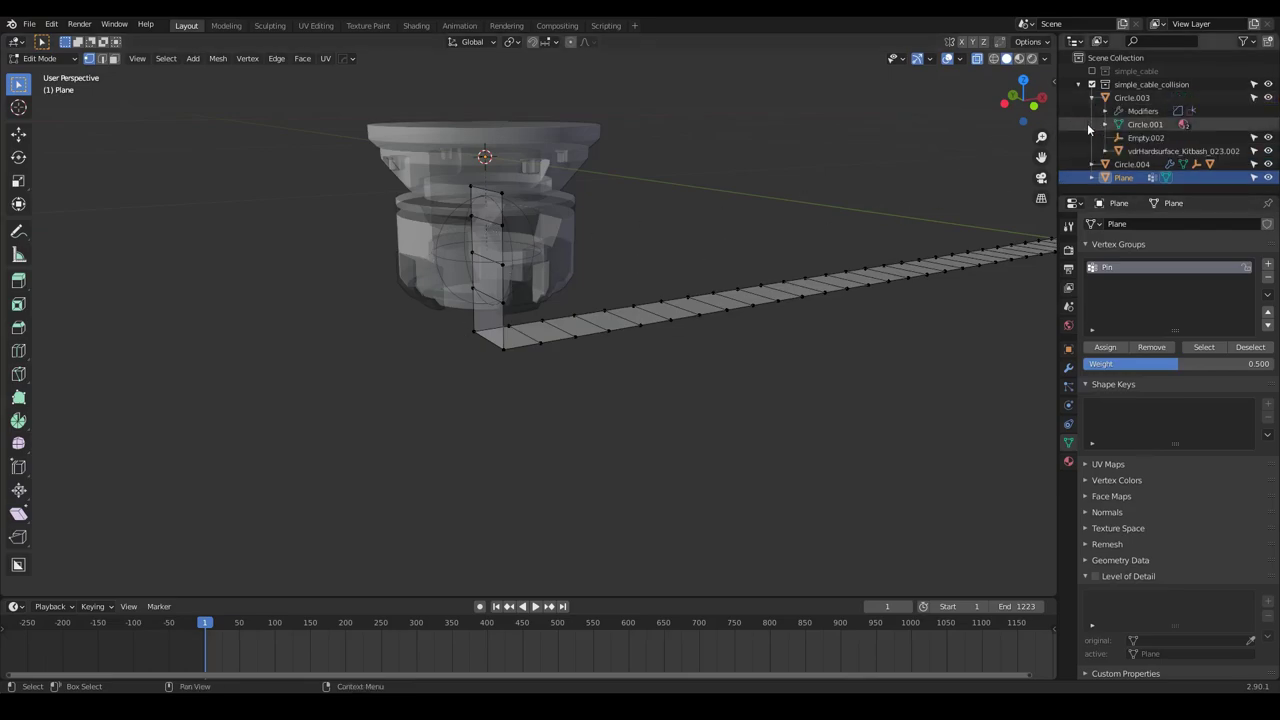
left_click(1092, 165)
left_click(1134, 140)
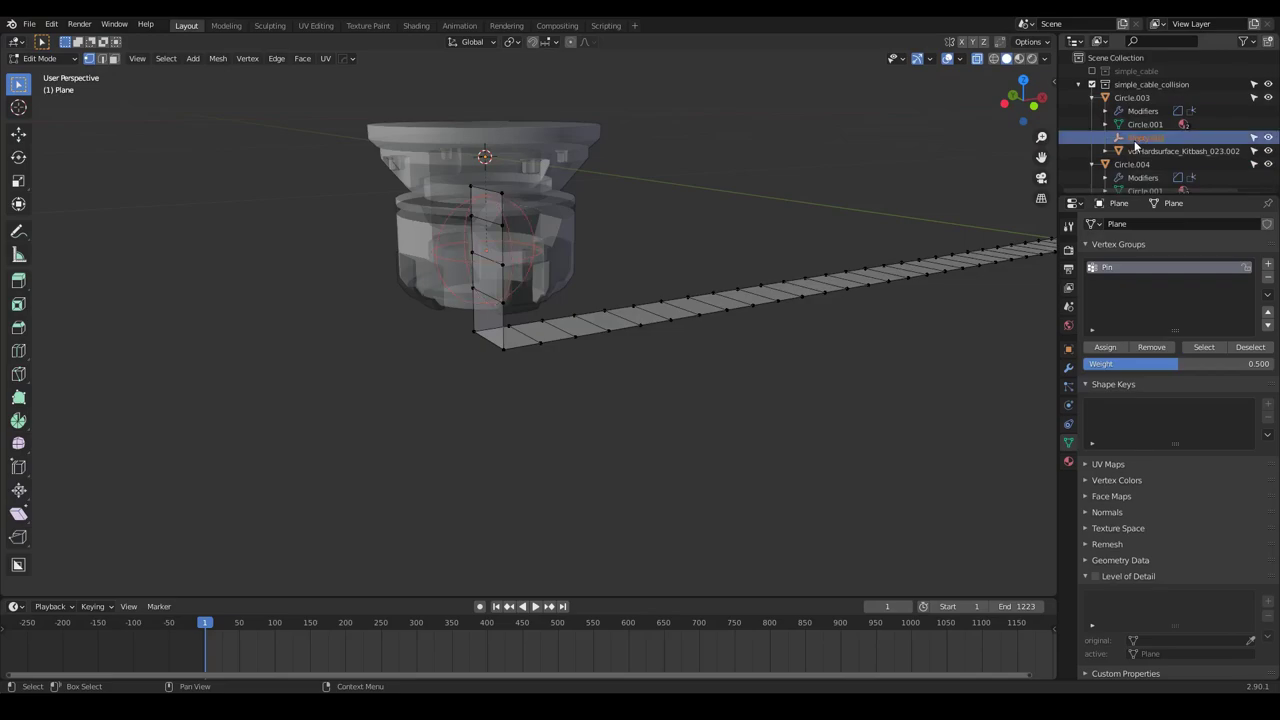
scroll(1136, 140, "down", 2)
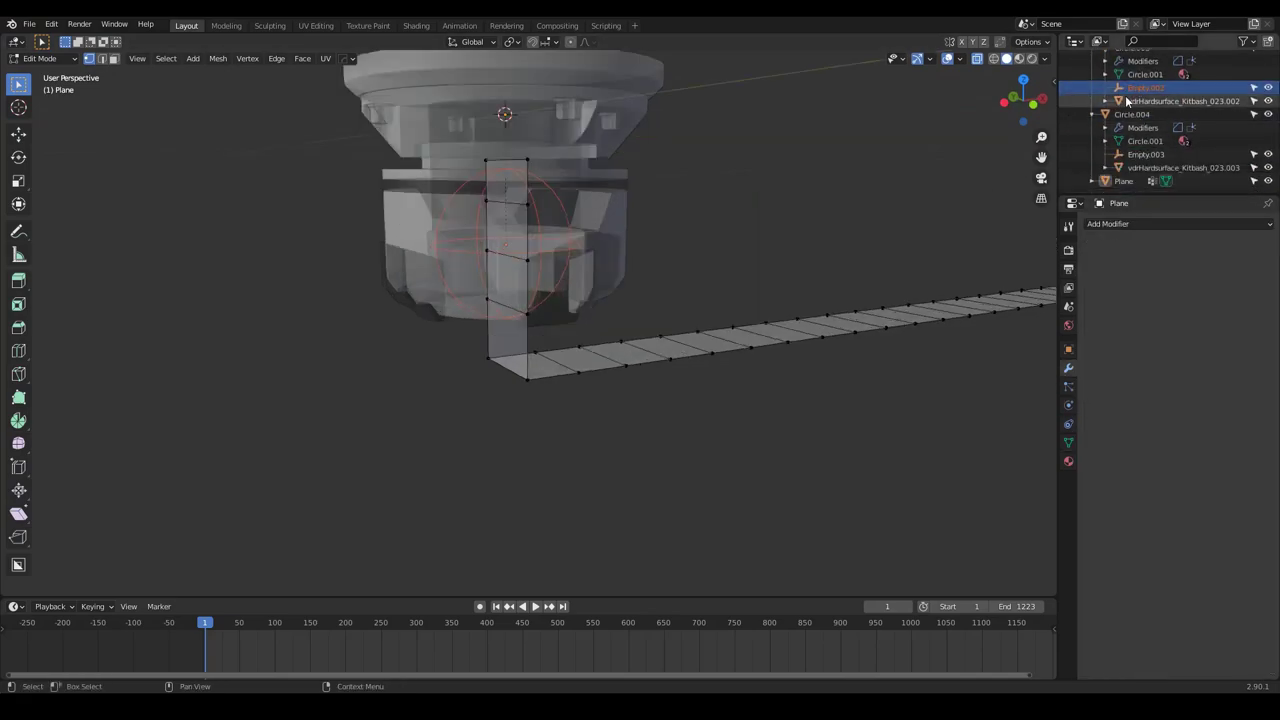
middle_click_drag(680, 150, 640, 148)
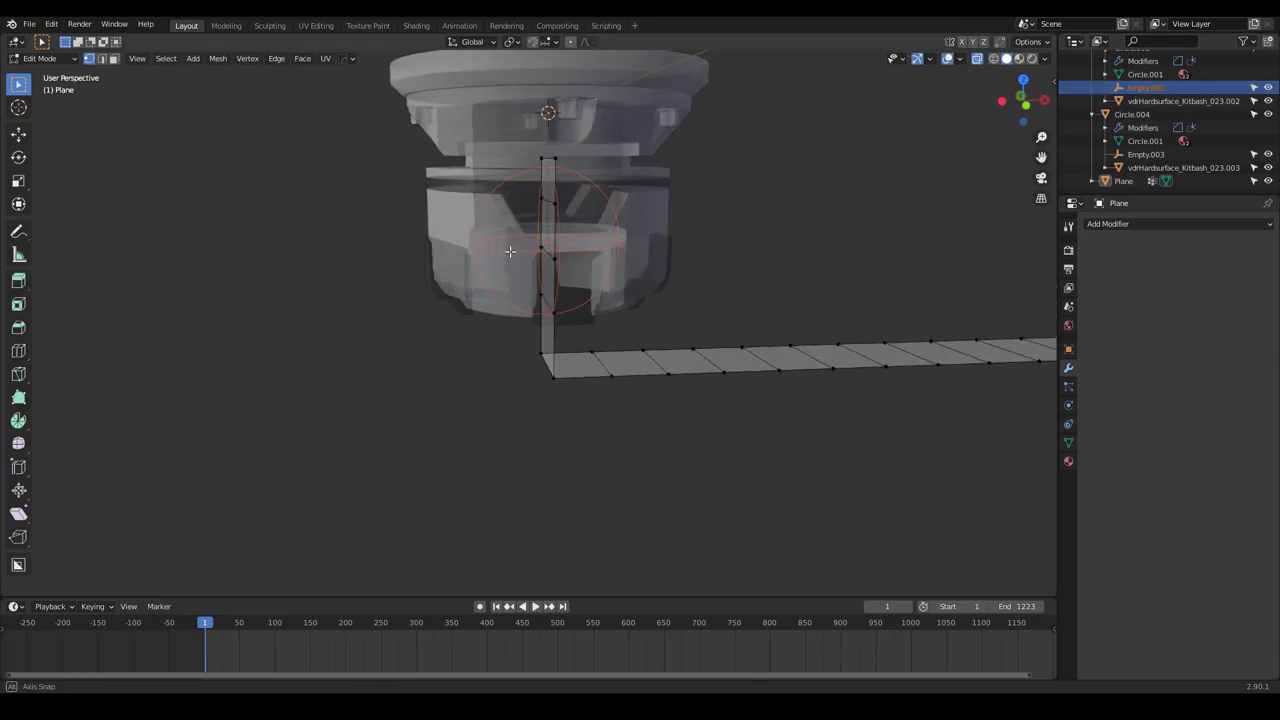
left_click_drag(587, 115, 472, 414)
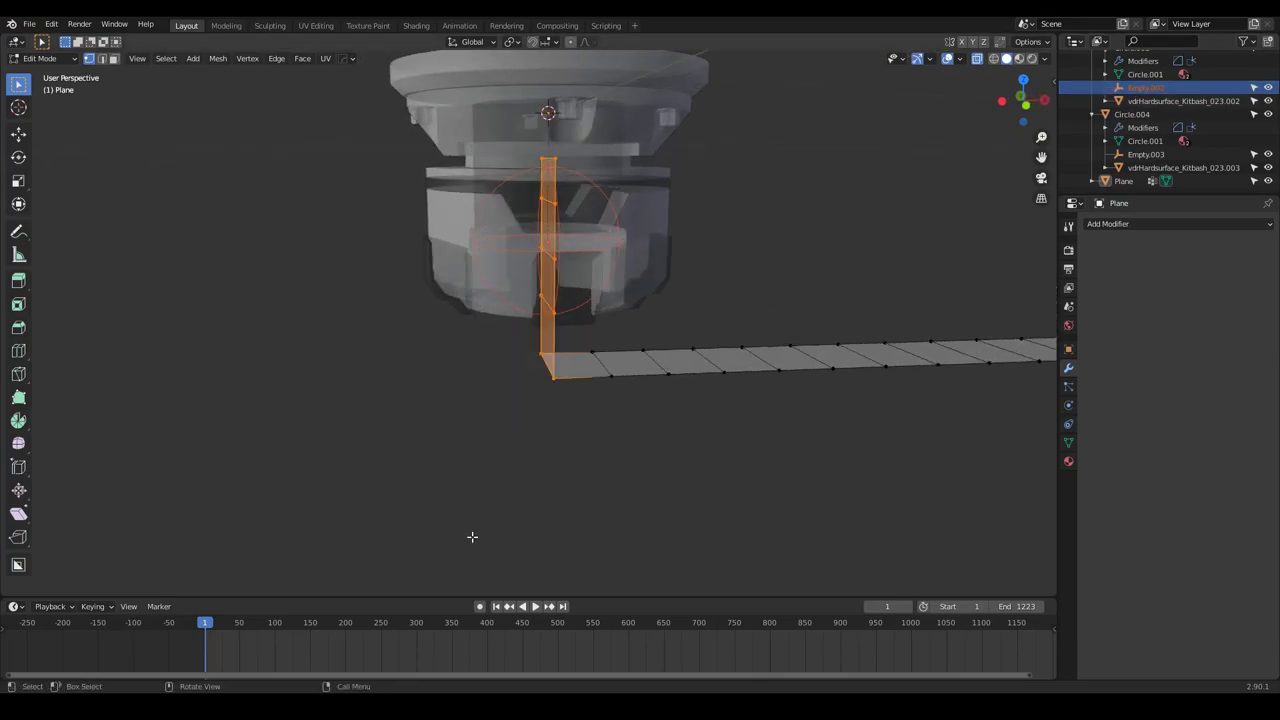
middle_click_drag(500, 431, 522, 430)
key("F3")
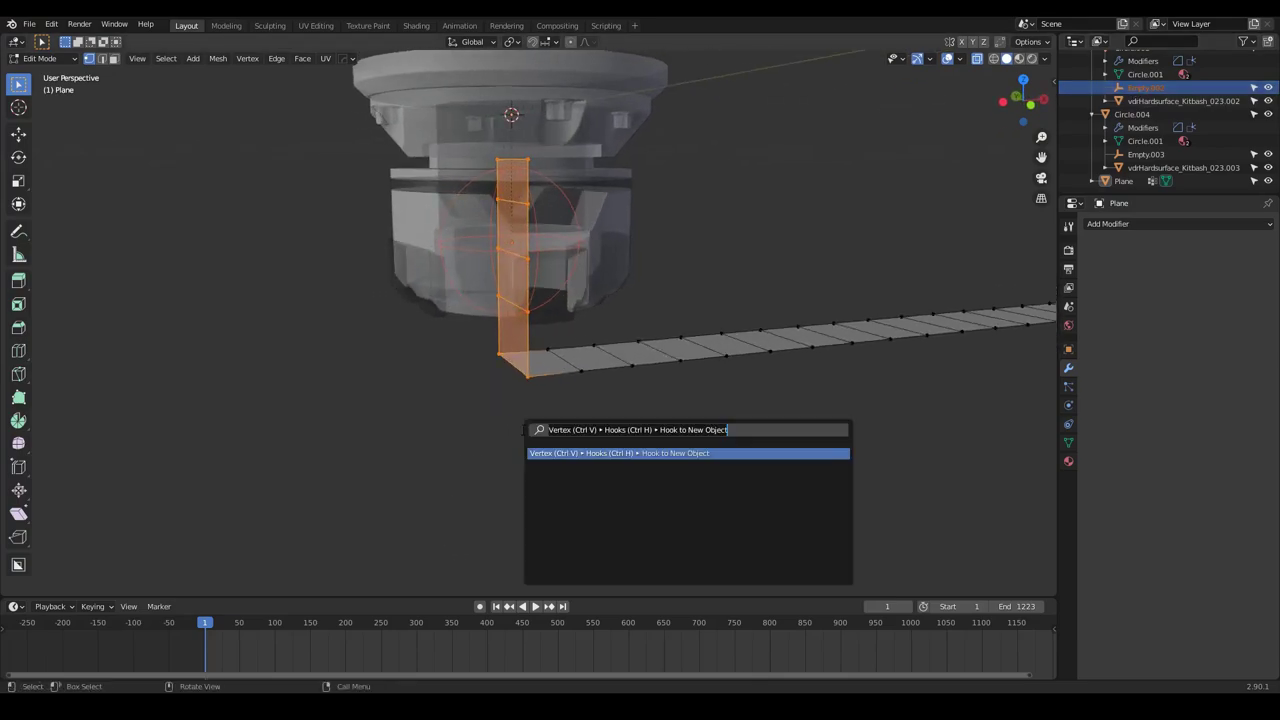
type("hook")
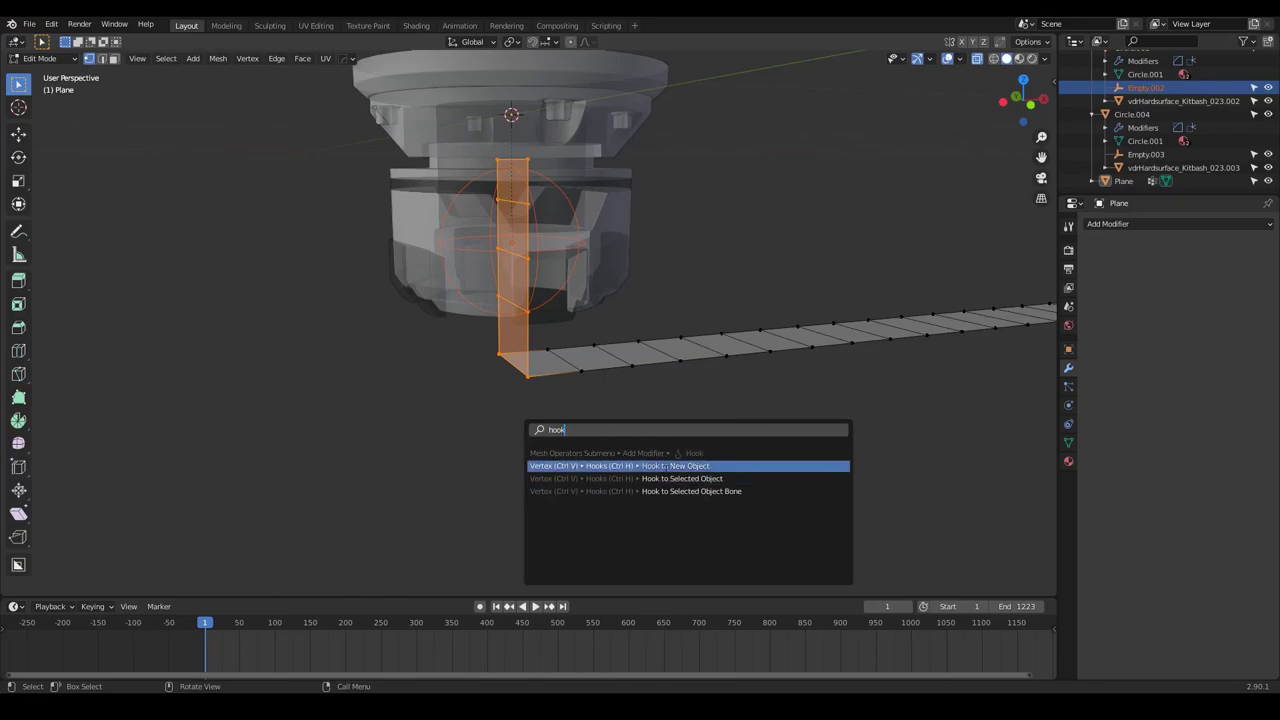
left_click(682, 480)
Select the strip's vertical section at the far connector, including its bottom corner, and hook it to Empty.003
scroll(240, 334, "down", 5)
middle_click_drag(765, 316, 505, 353, "shift")
key("alt+a")
scroll(697, 326, "up", 5)
left_click_drag(703, 97, 612, 370)
scroll(662, 292, "up", 3)
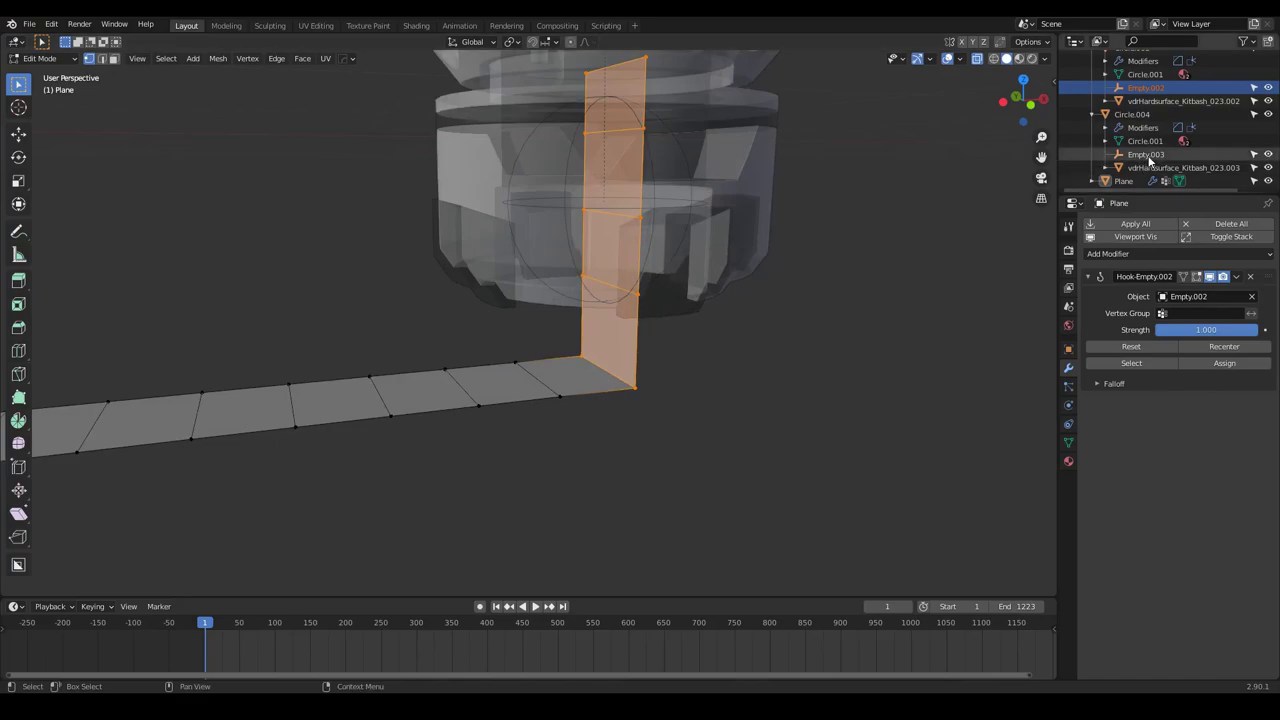
left_click(1148, 156)
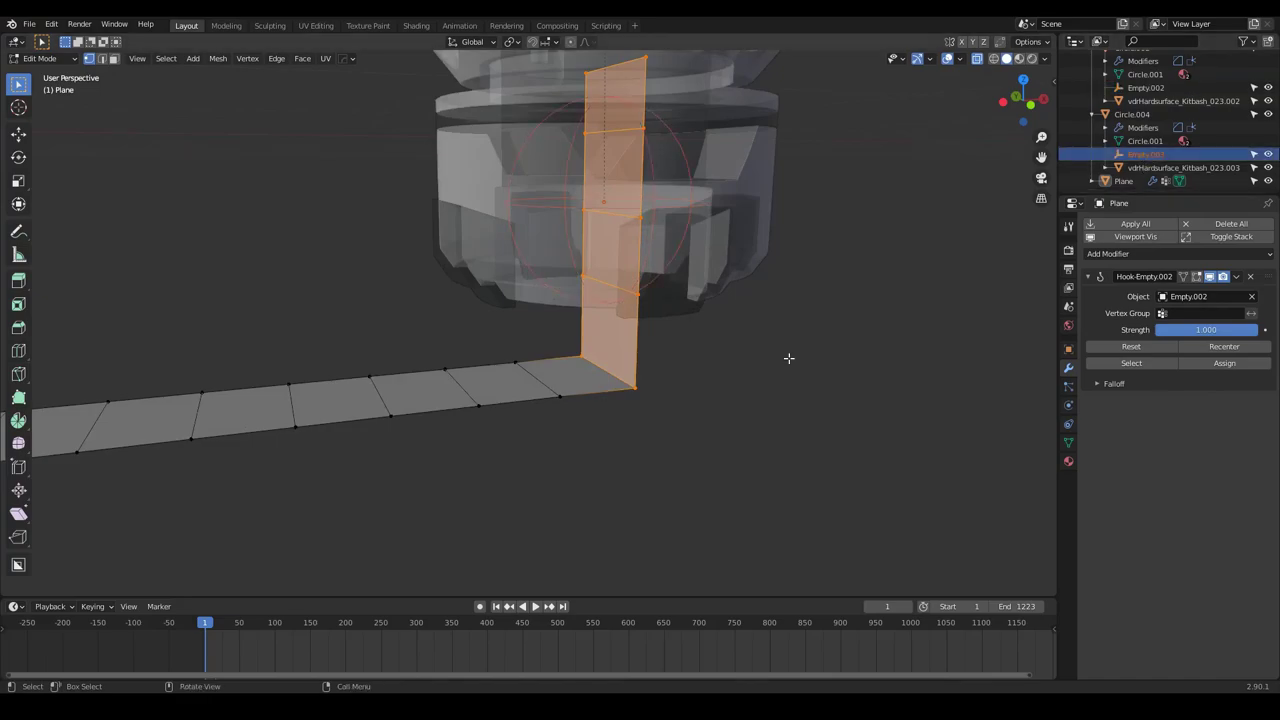
key("F3")
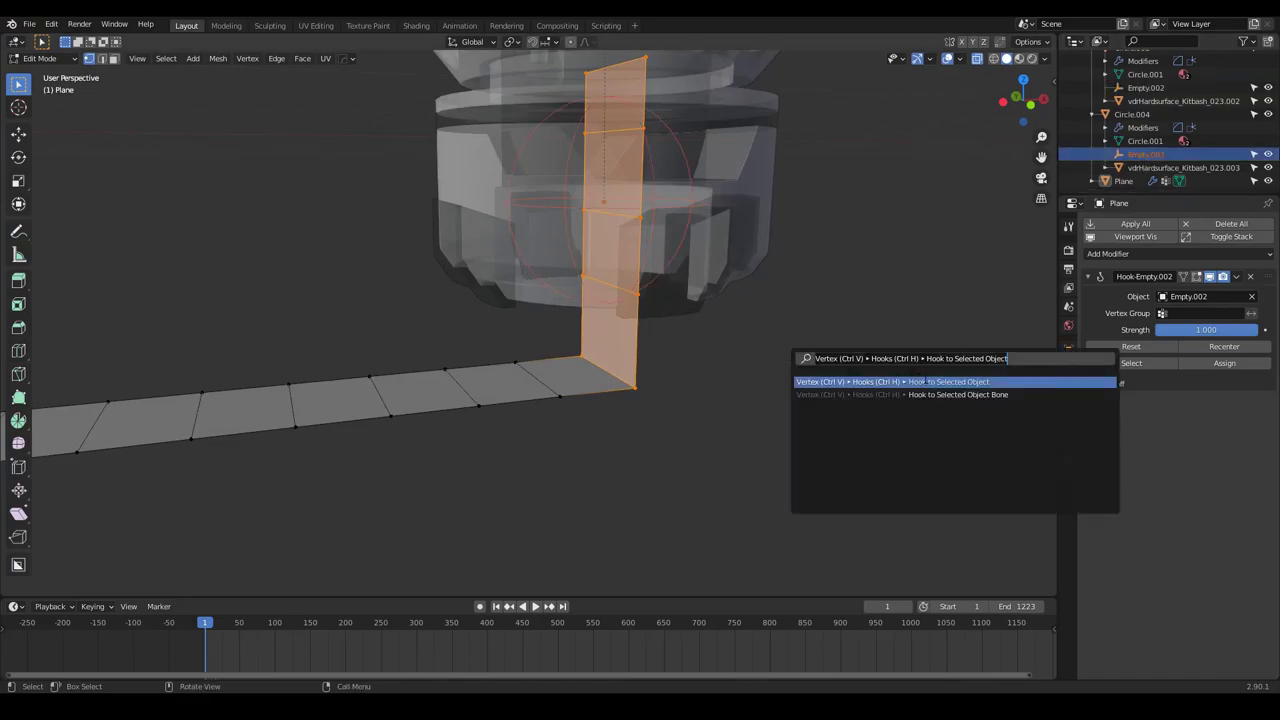
left_click(926, 381)
Return to Object Mode, enable cloth physics on the plane and set its pin group to Pin
key("Tab")
scroll(640, 390, "down", 7)
mouse_move(575, 372)
middle_mouse_down()
mouse_move(550, 349)
mouse_move(498, 416)
mouse_move(514, 373)
middle_mouse_up()
key("z")
left_click(1123, 254)
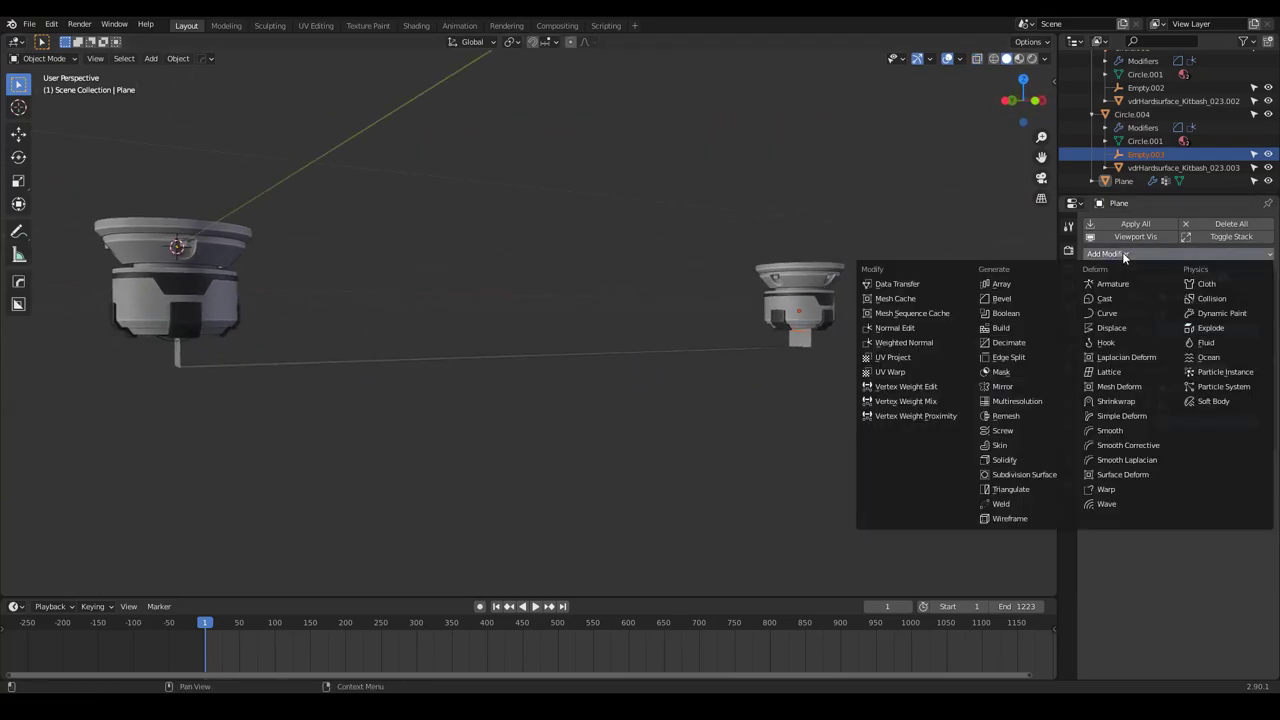
left_click(1089, 415)
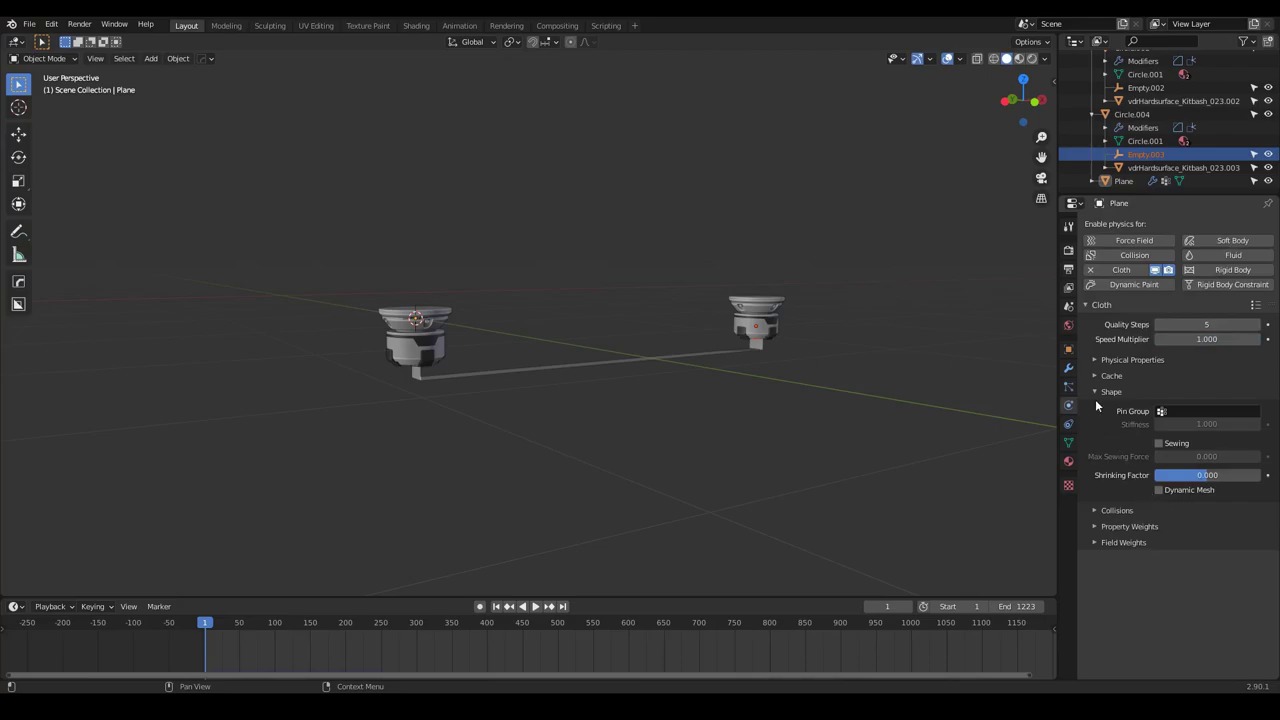
left_click(1175, 411)
left_click(1144, 428)
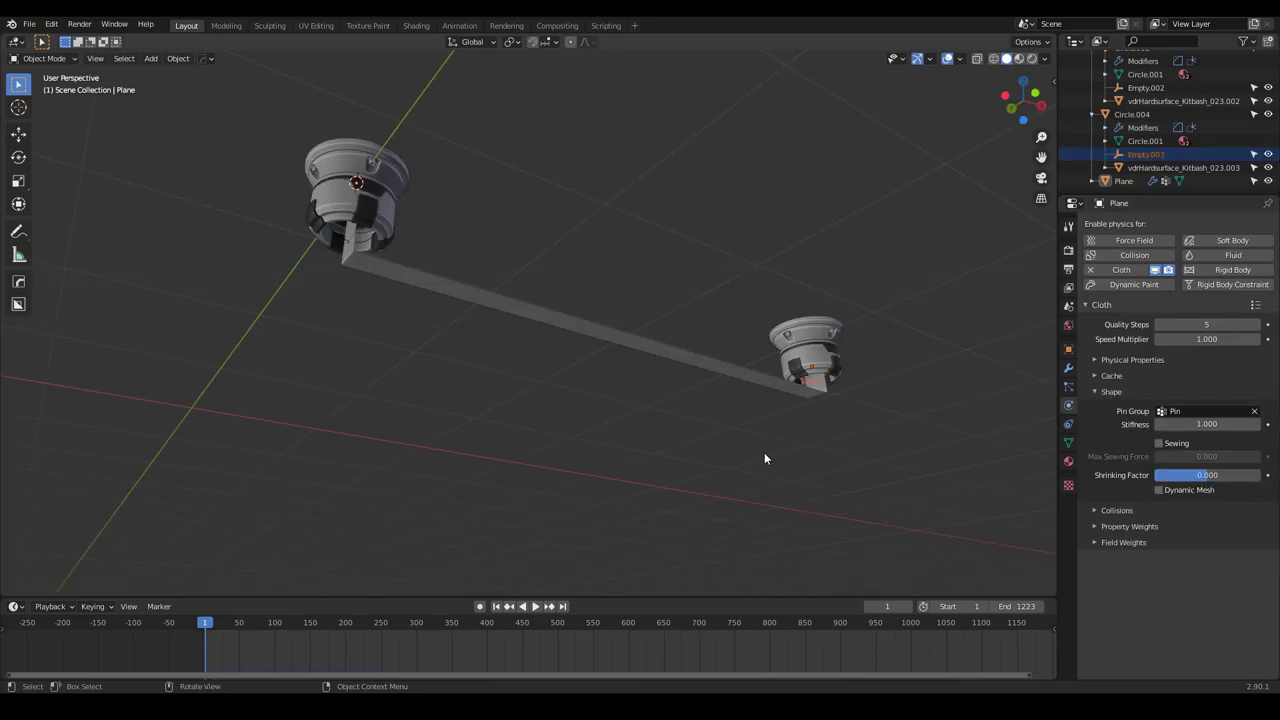
Play the cloth simulation and set the shrinking factor to -0.137 so the strip hangs longer
key("space")
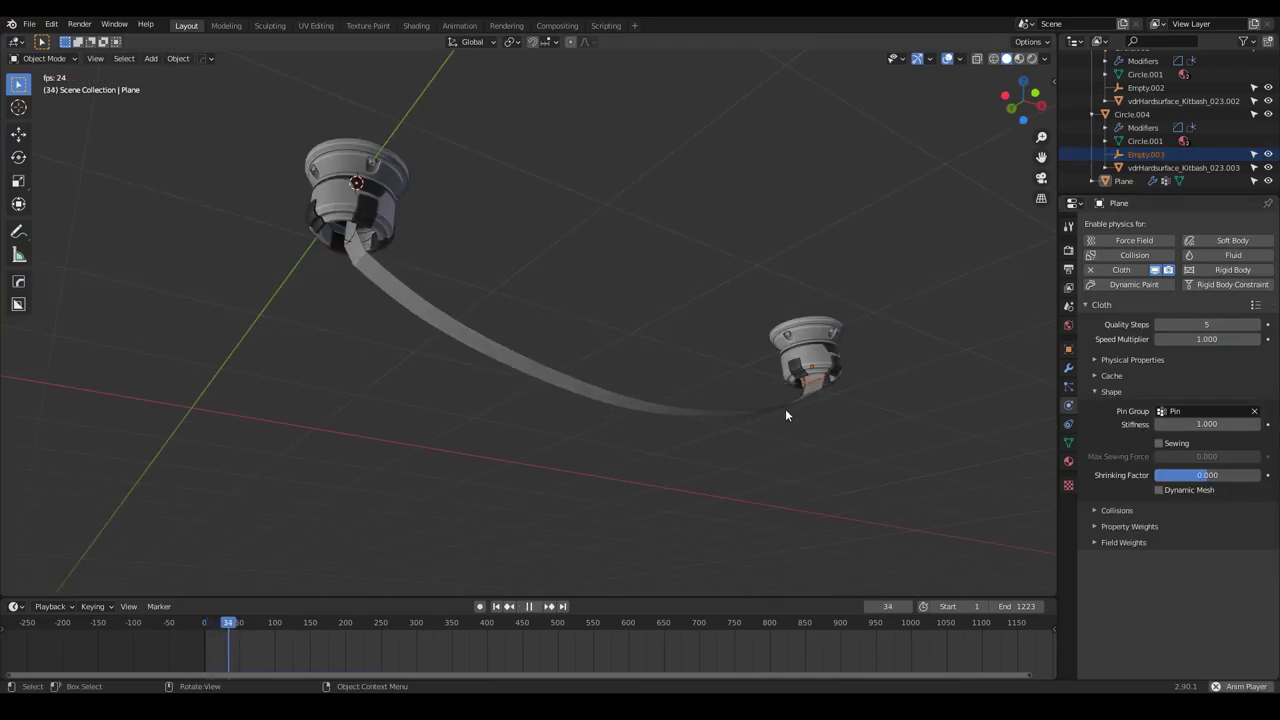
mouse_move(430, 264)
middle_mouse_down()
mouse_move(472, 358)
mouse_move(420, 268)
middle_mouse_up()
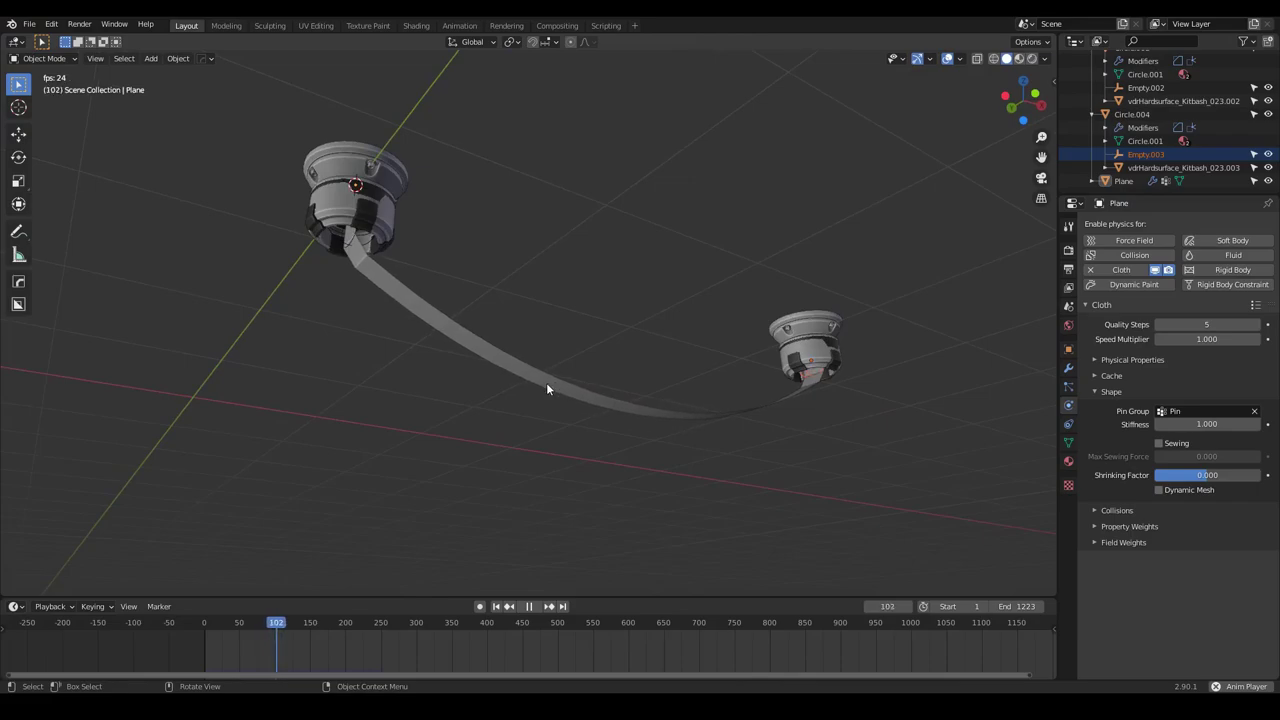
middle_click_drag(531, 401, 569, 448)
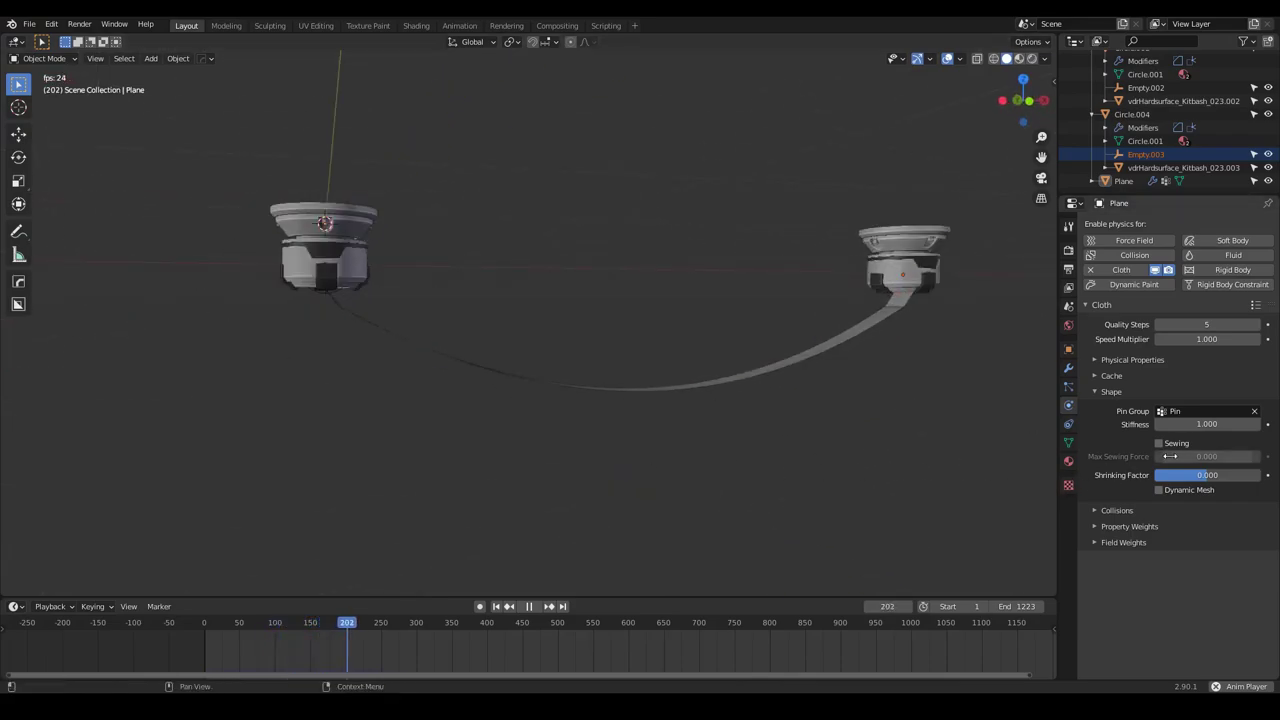
left_click_drag(1220, 476, 1216, 476)
left_click_drag(1216, 476, 1211, 476)
left_click_drag(1202, 476, 1198, 476)
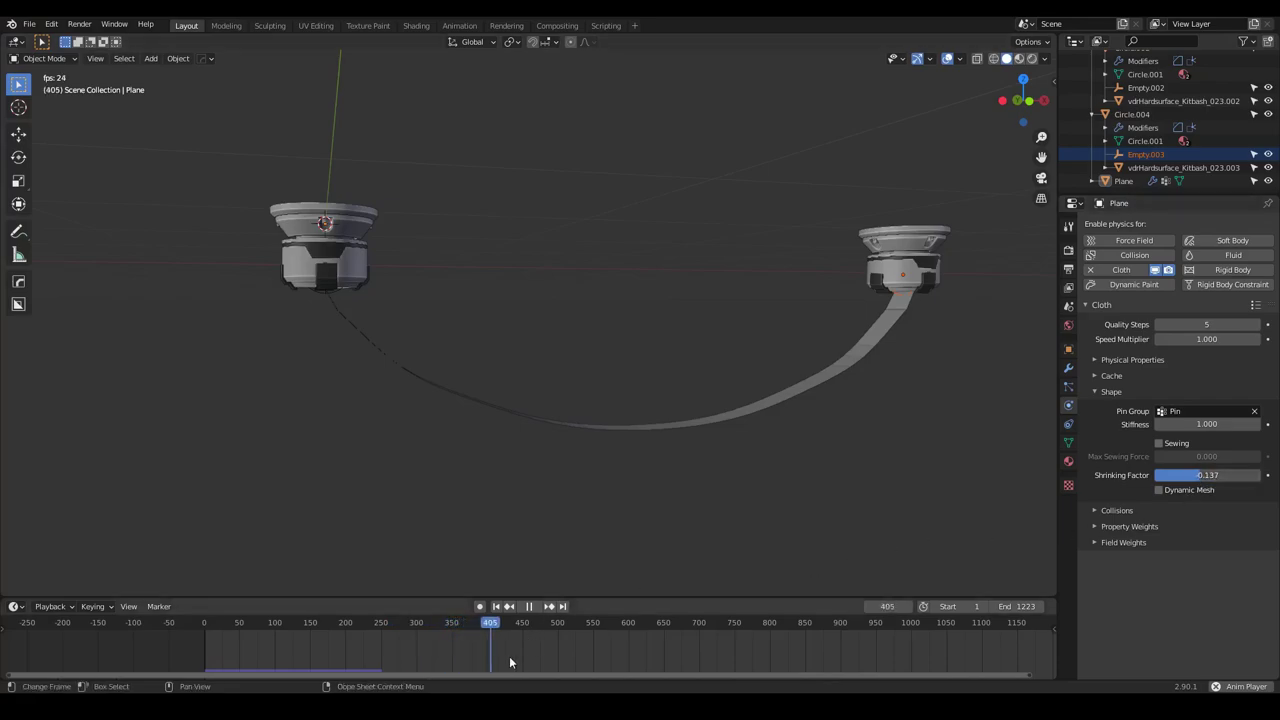
key("space")
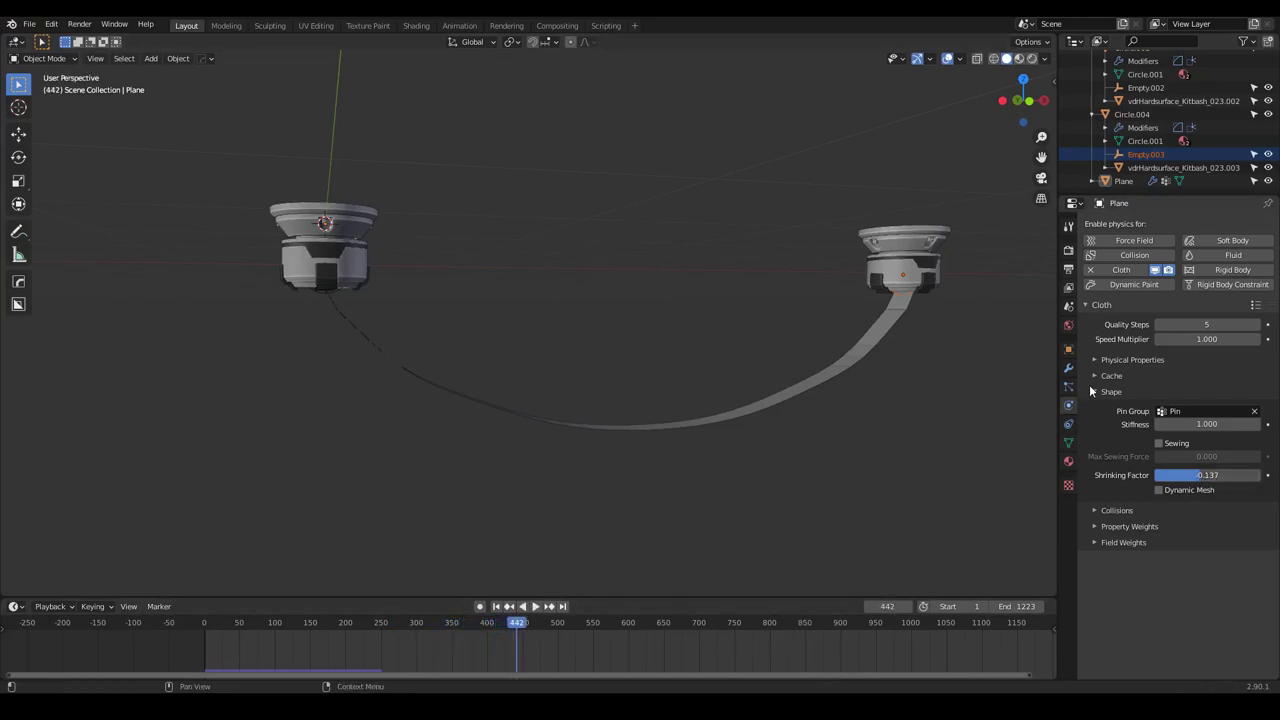
Set the cloth cache's simulation end to 1260 and return to the first frame
left_click(1094, 375)
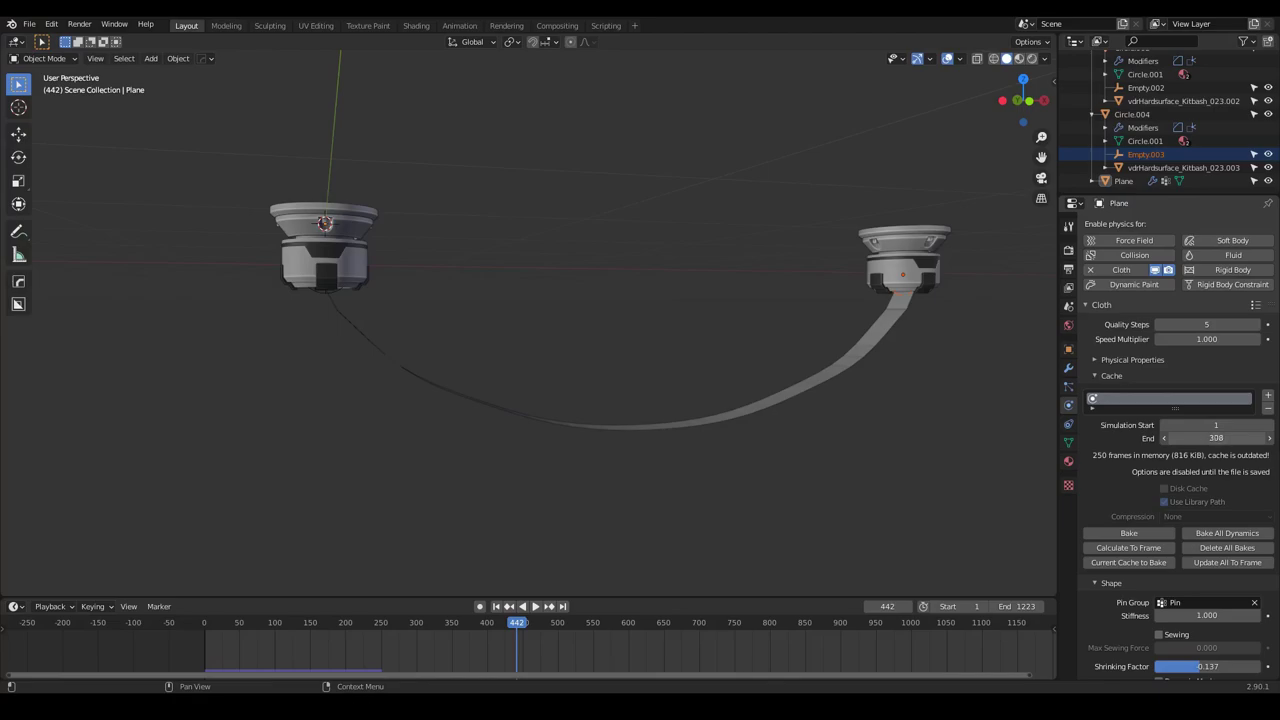
left_click_drag(1216, 438, 1262, 438)
left_click(495, 609)
Play the simulation and move the far connector Circle.004 to test how the strip follows
key("space")
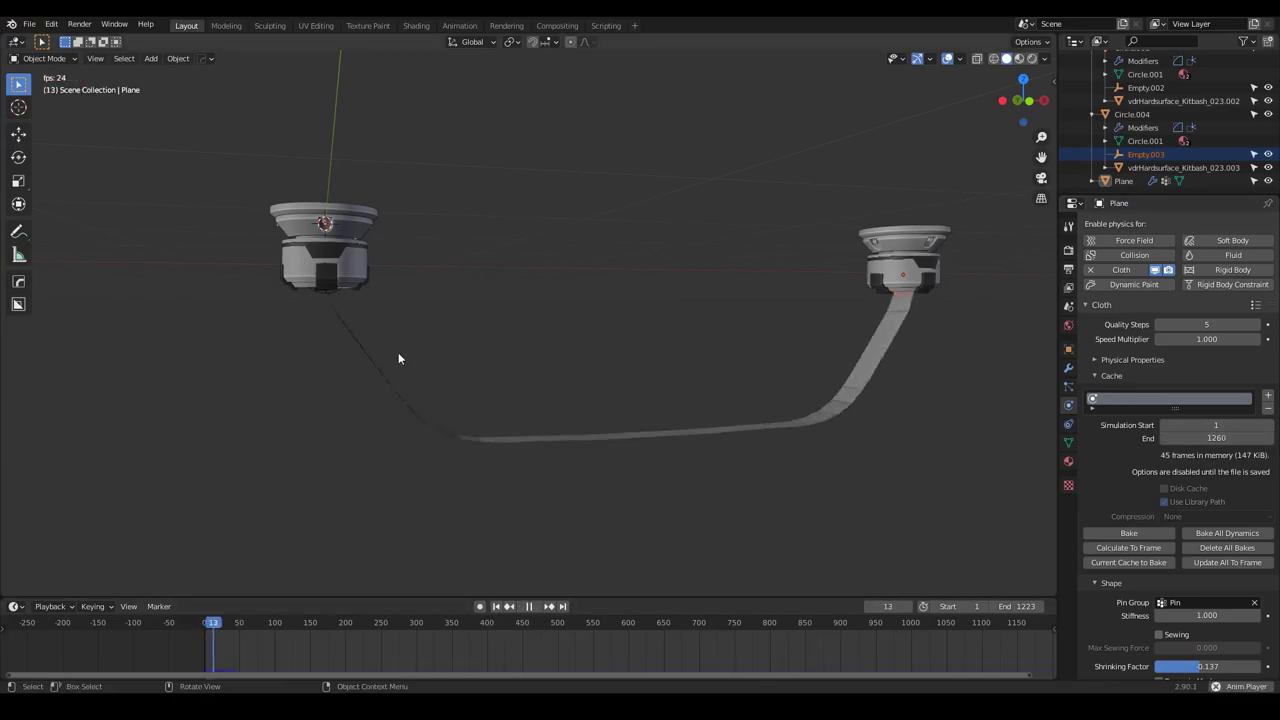
middle_click_drag(398, 352, 348, 332)
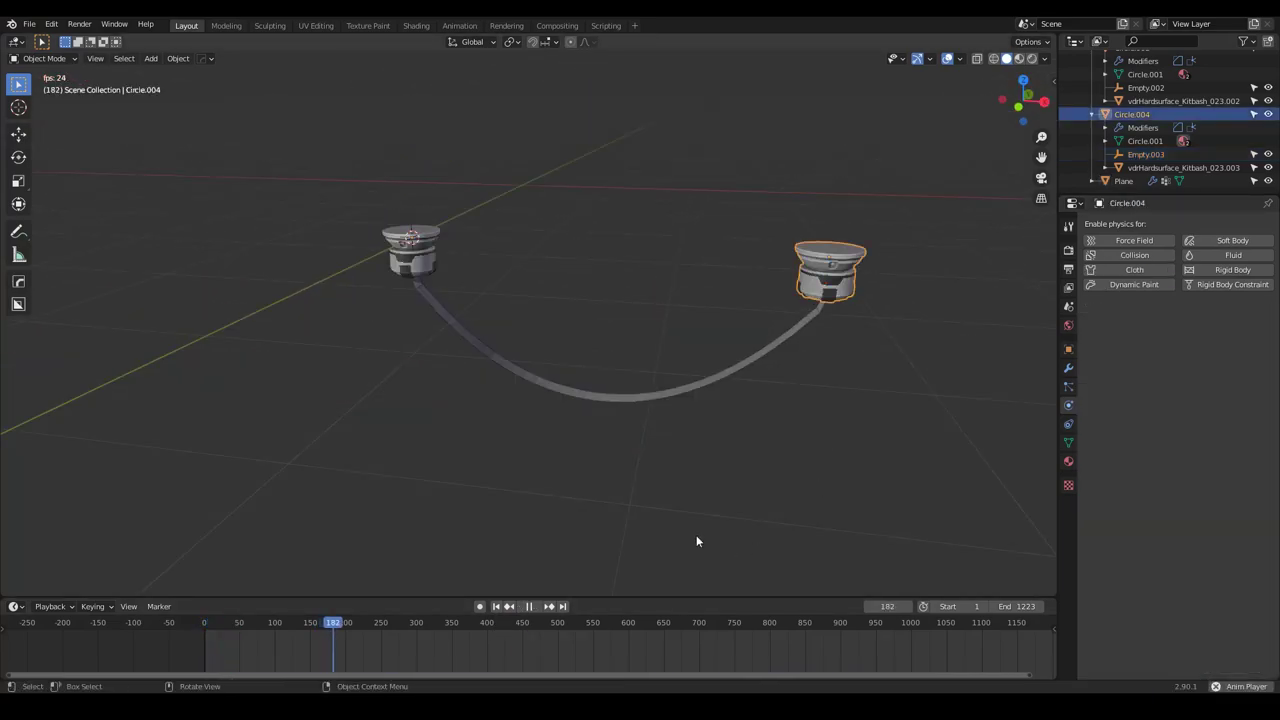
key("g")
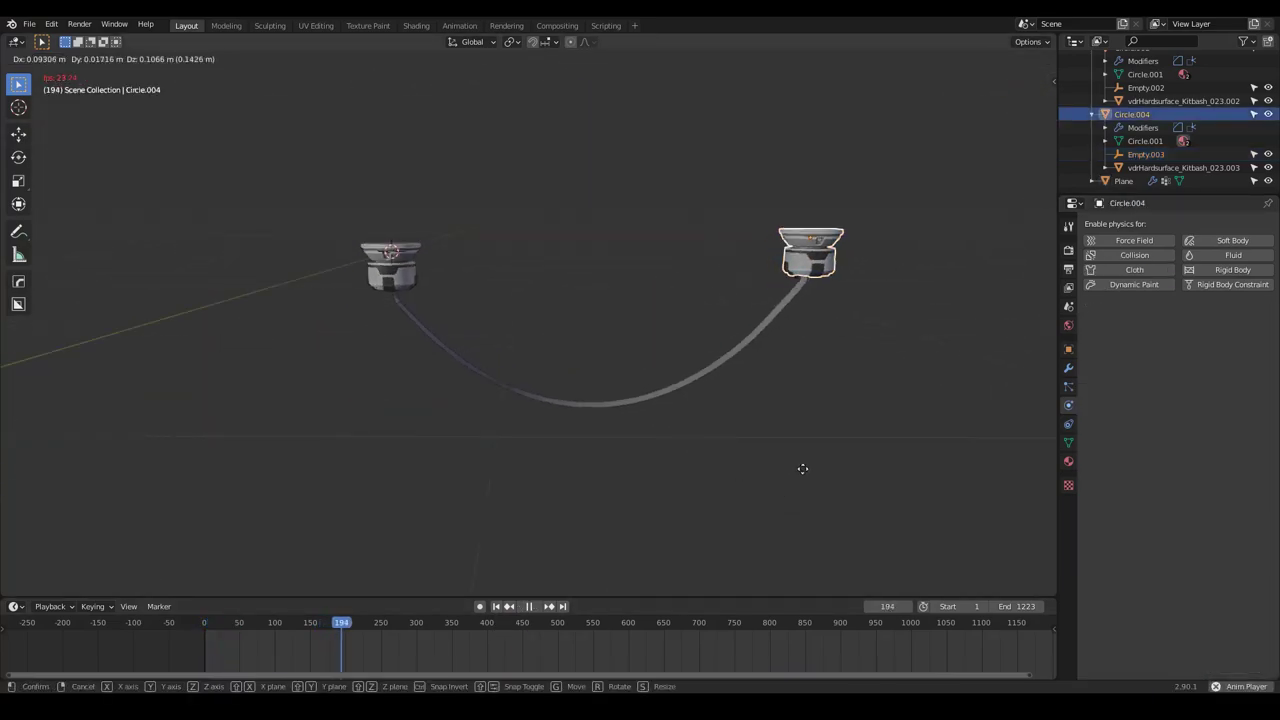
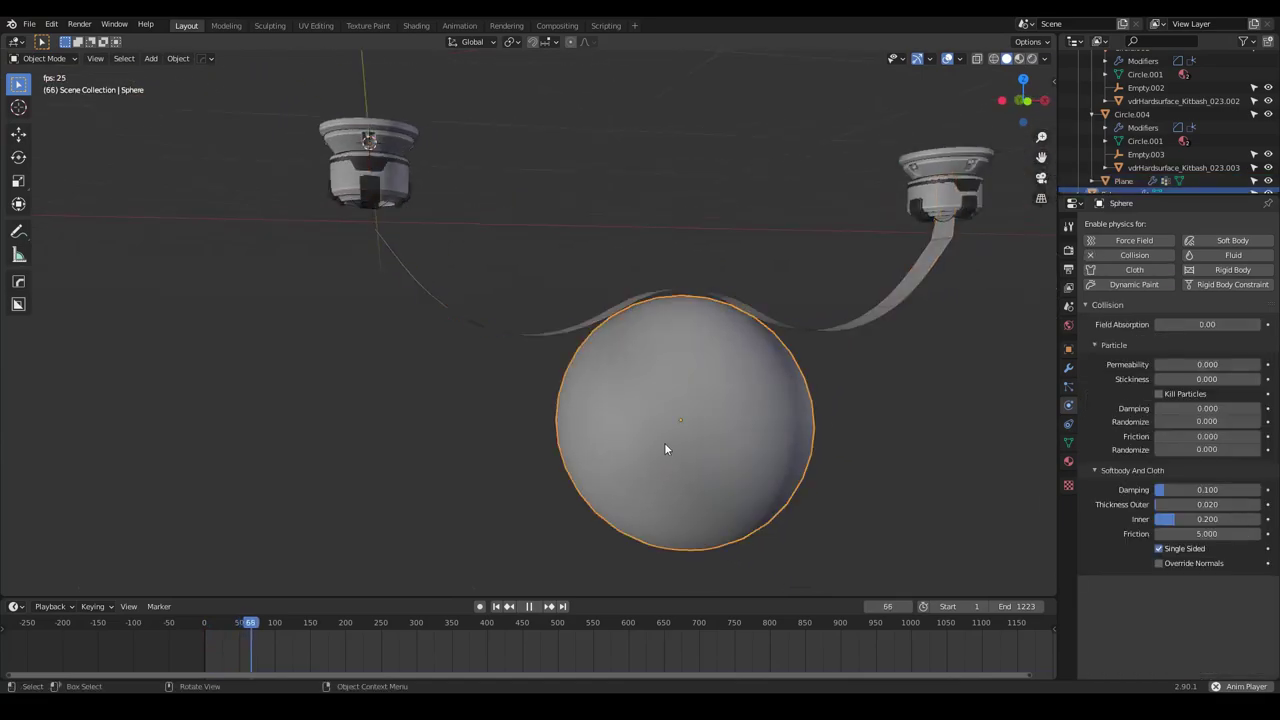
Move the collision sphere about 0.17 m along X and 0.24 m up into the hanging strip during playback
key("g")
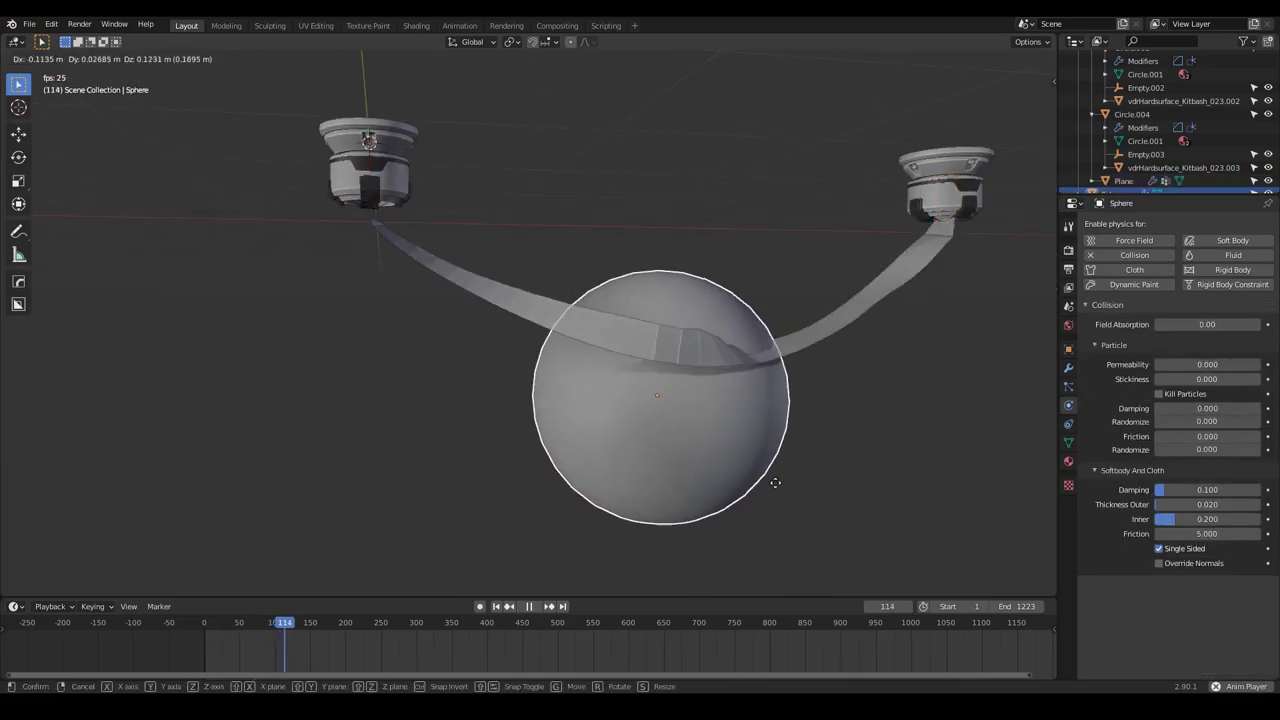
left_click(829, 455)
middle_click_drag(829, 455, 774, 386)
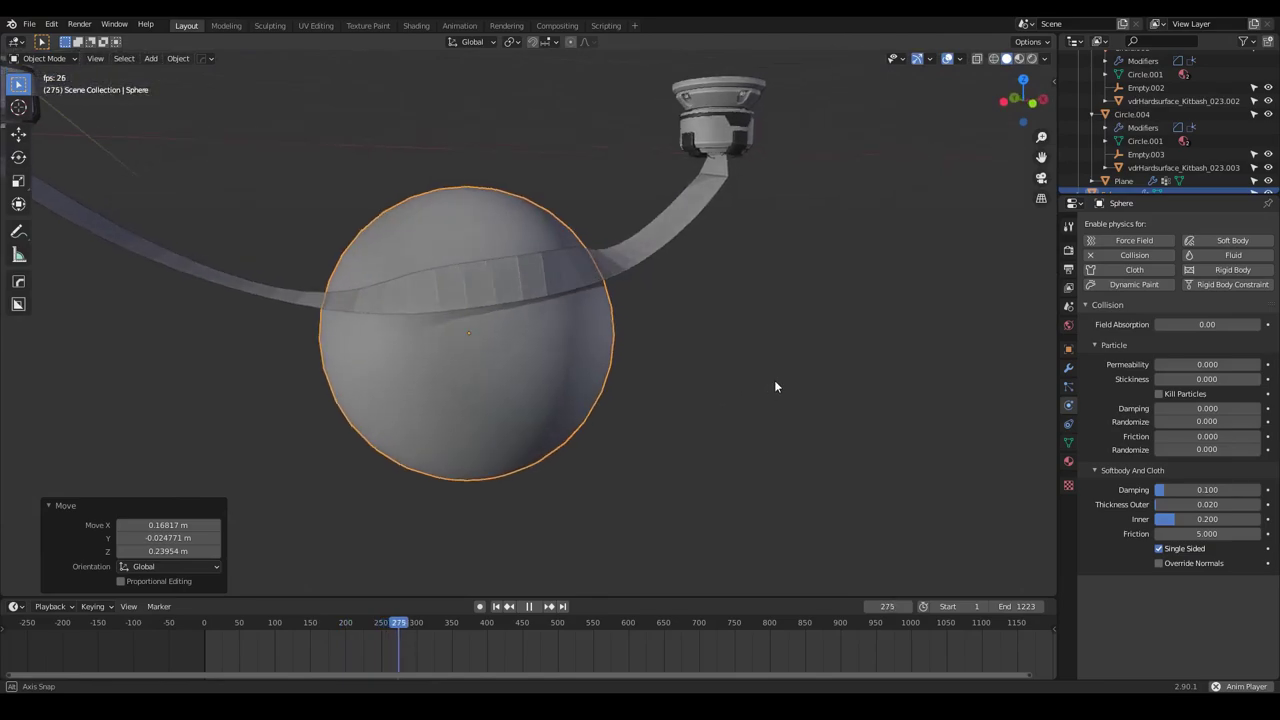
Set the hanging strip's cloth collision quality to 4 and its object collision distance to 0.0485 m during playback
left_click(701, 206)
middle_click_drag(575, 370, 674, 375)
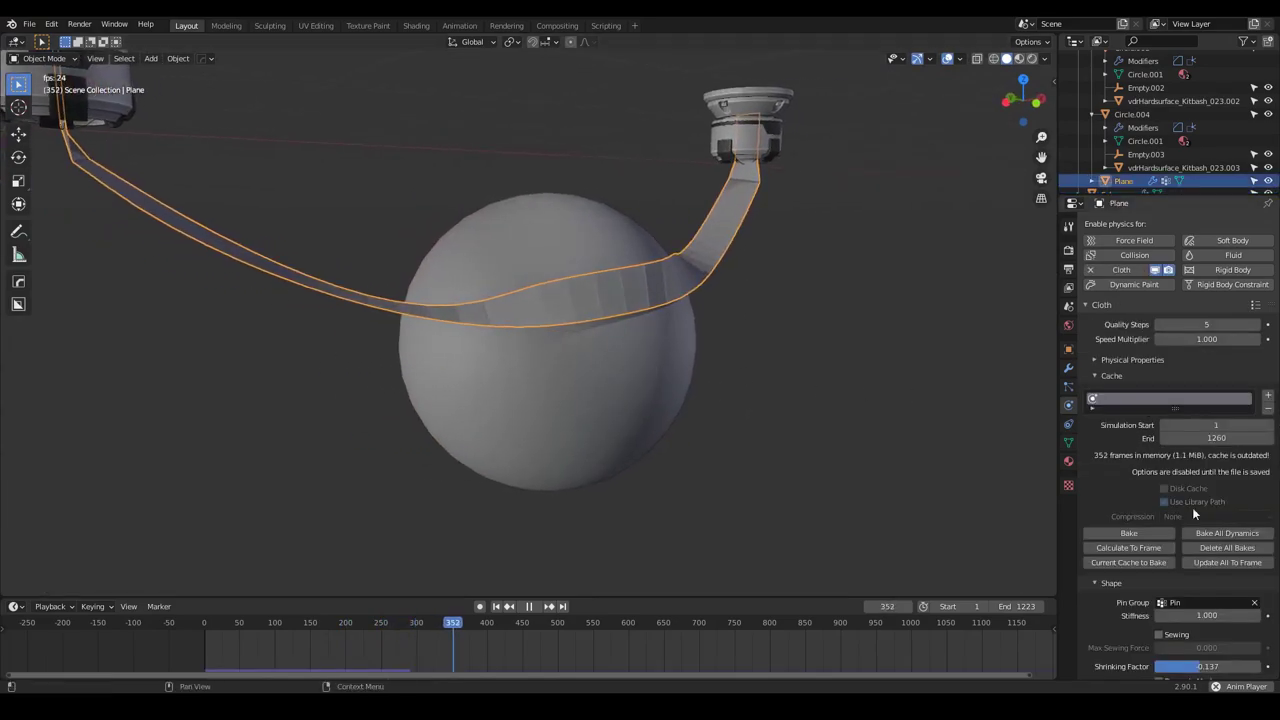
scroll(1163, 498, "down", 3)
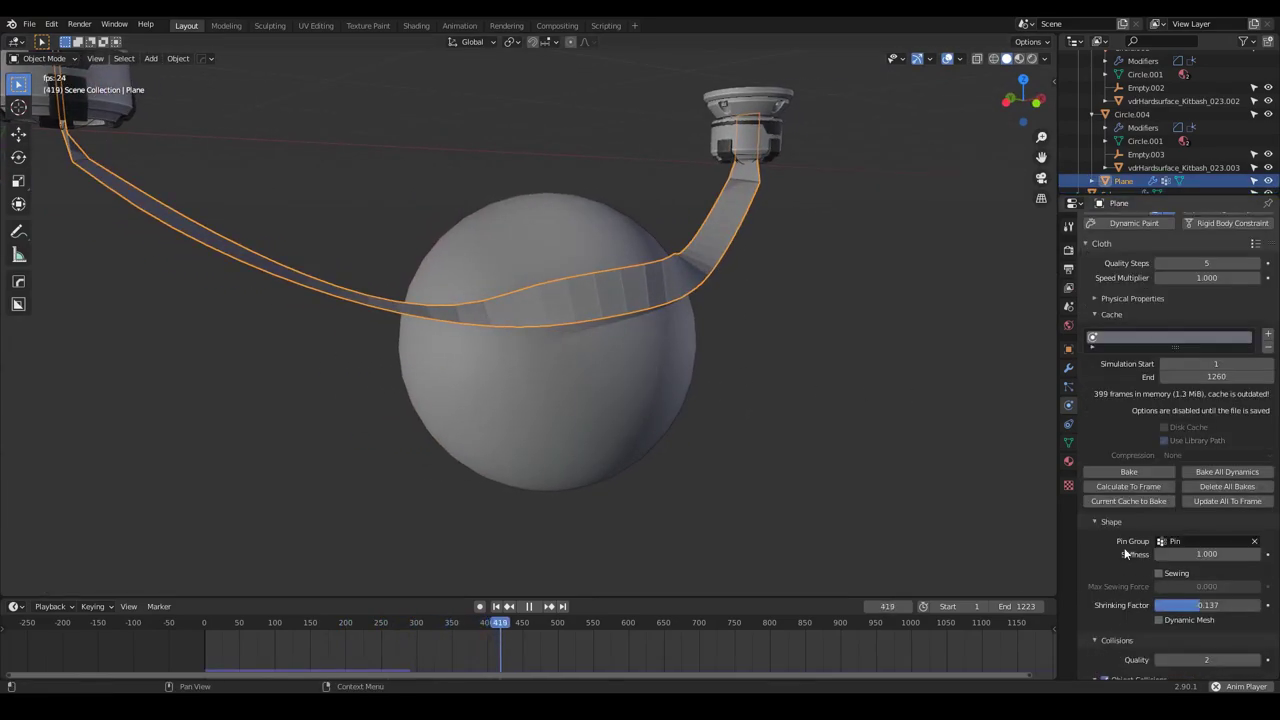
scroll(1119, 600, "down", 4)
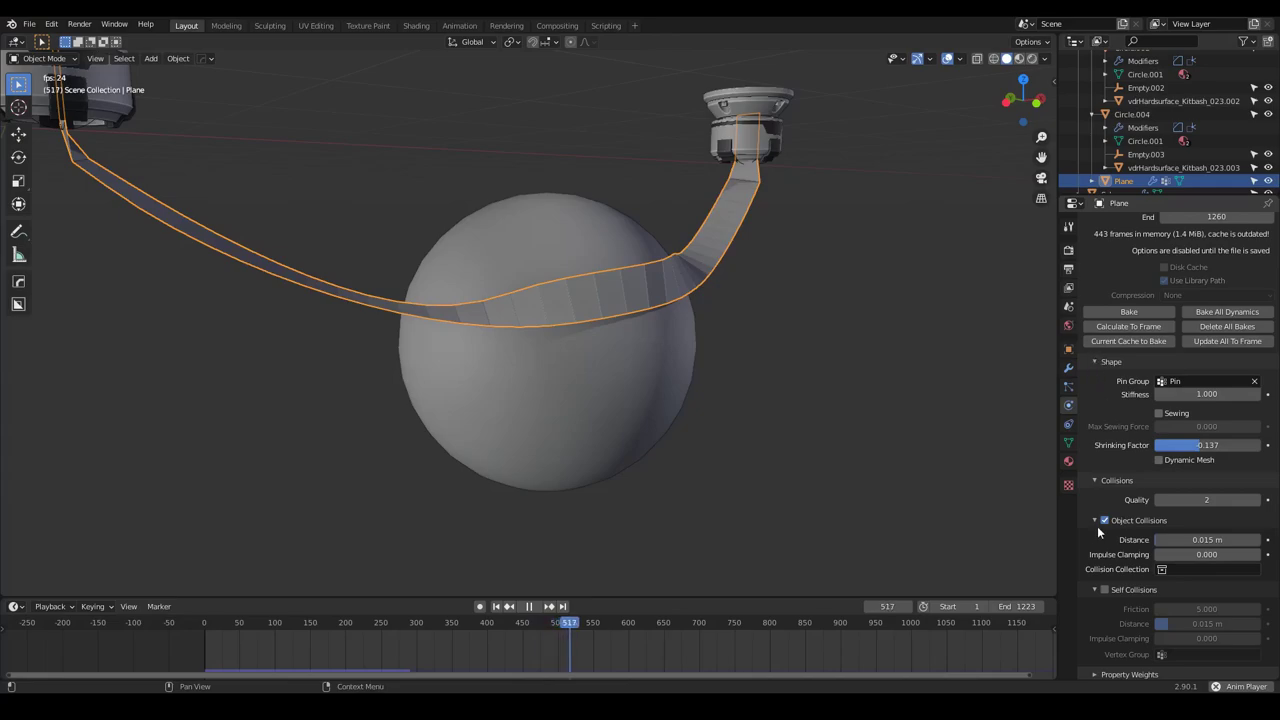
scroll(1097, 526, "down", 1)
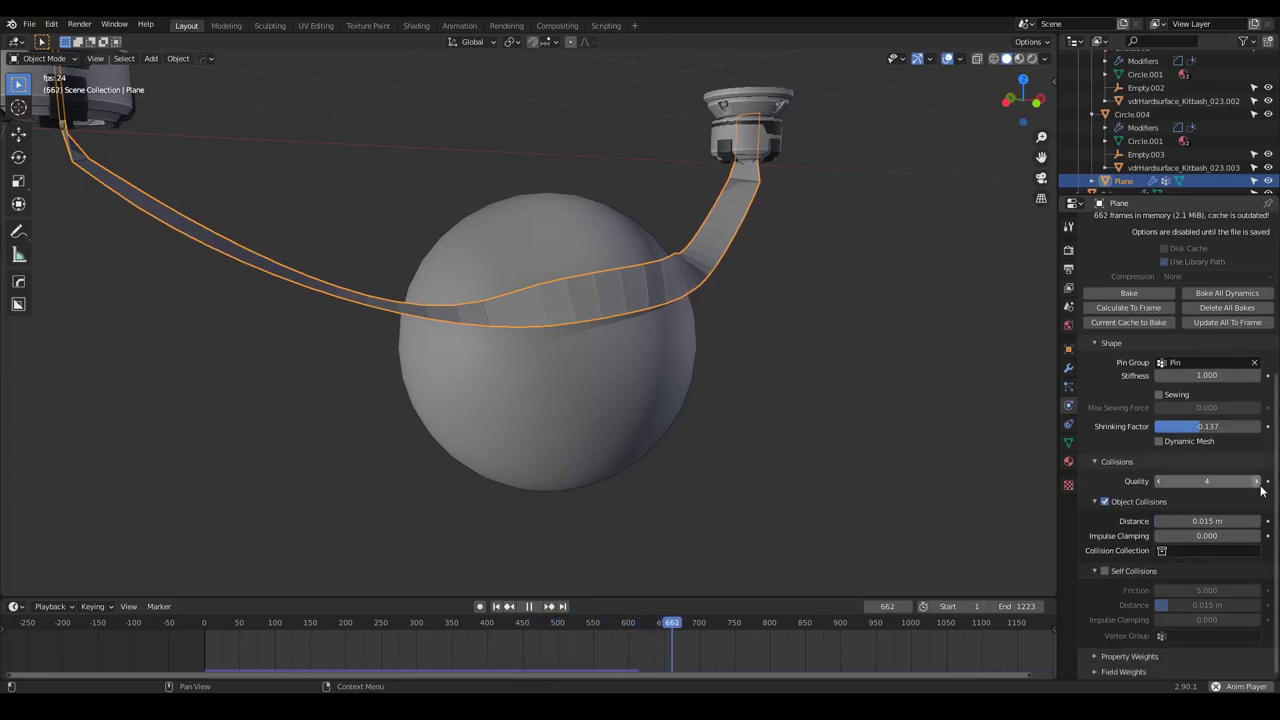
left_click_drag(1207, 521, 1214, 521)
middle_click_drag(791, 474, 910, 405)
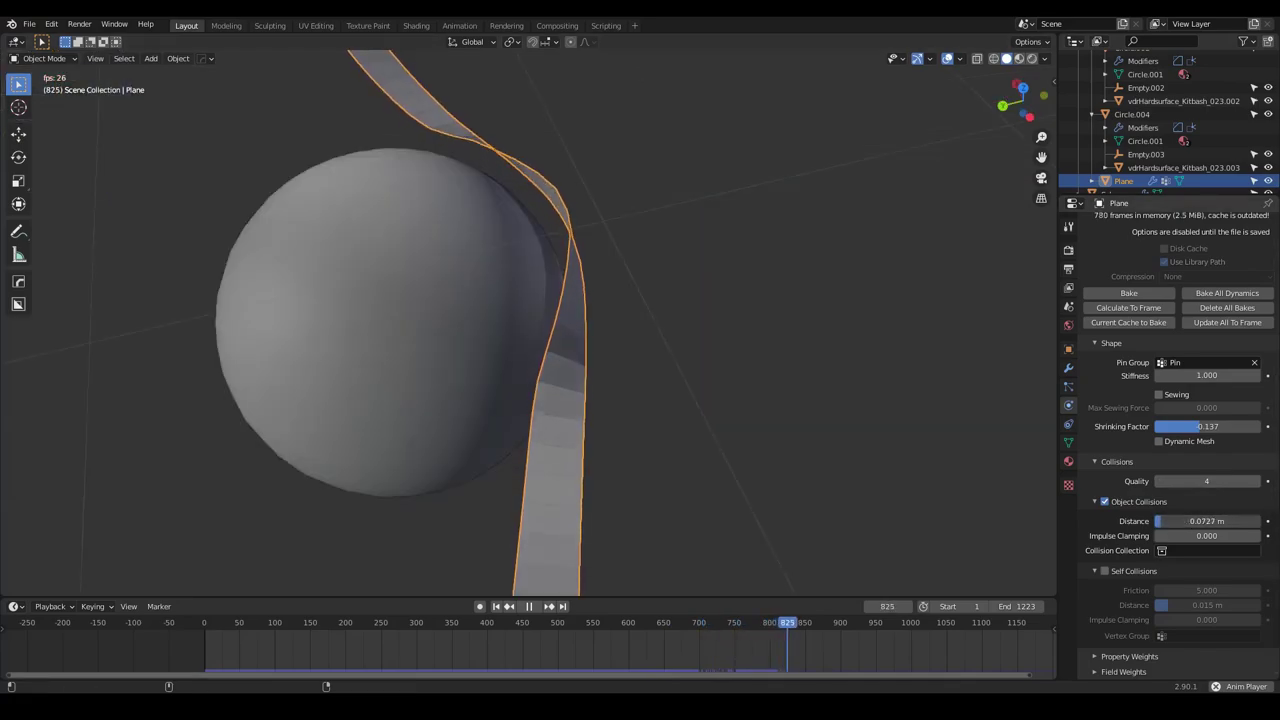
left_click_drag(1207, 521, 1204, 521)
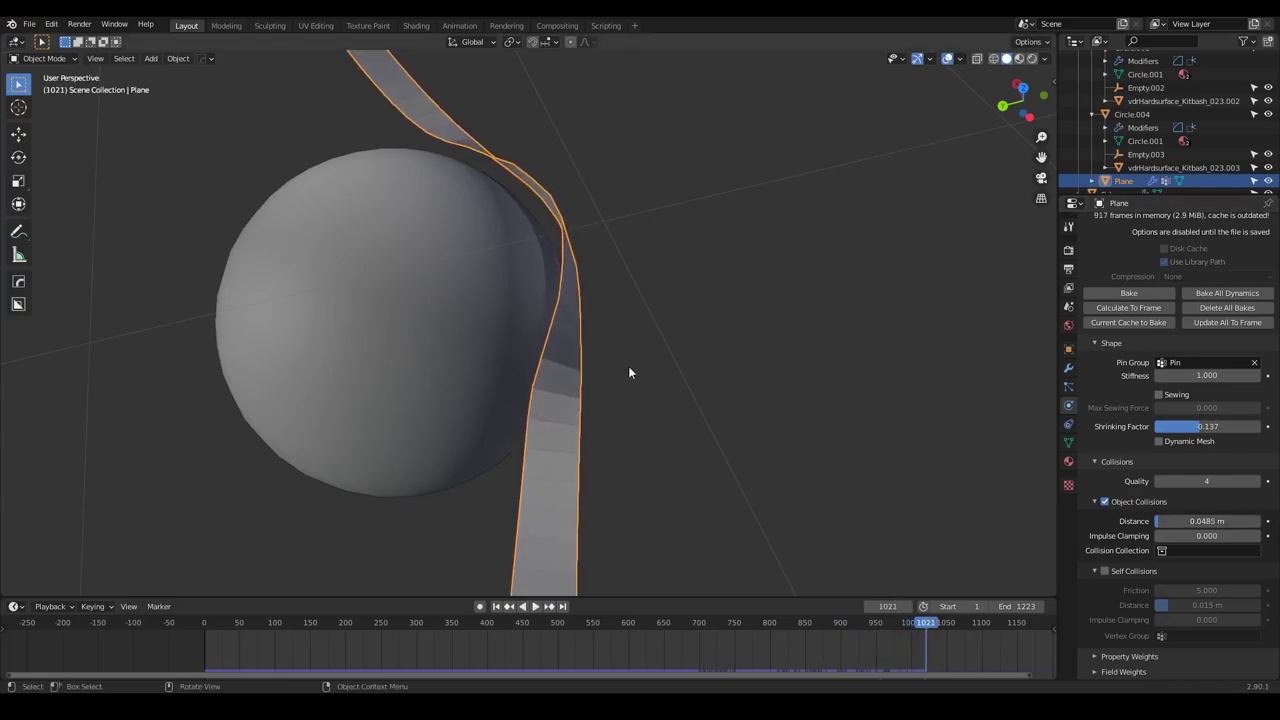
Return to the first frame and add a Solidify modifier with offset 0 to the strip
middle_click_drag(629, 372, 625, 282)
scroll(625, 282, "down", 3)
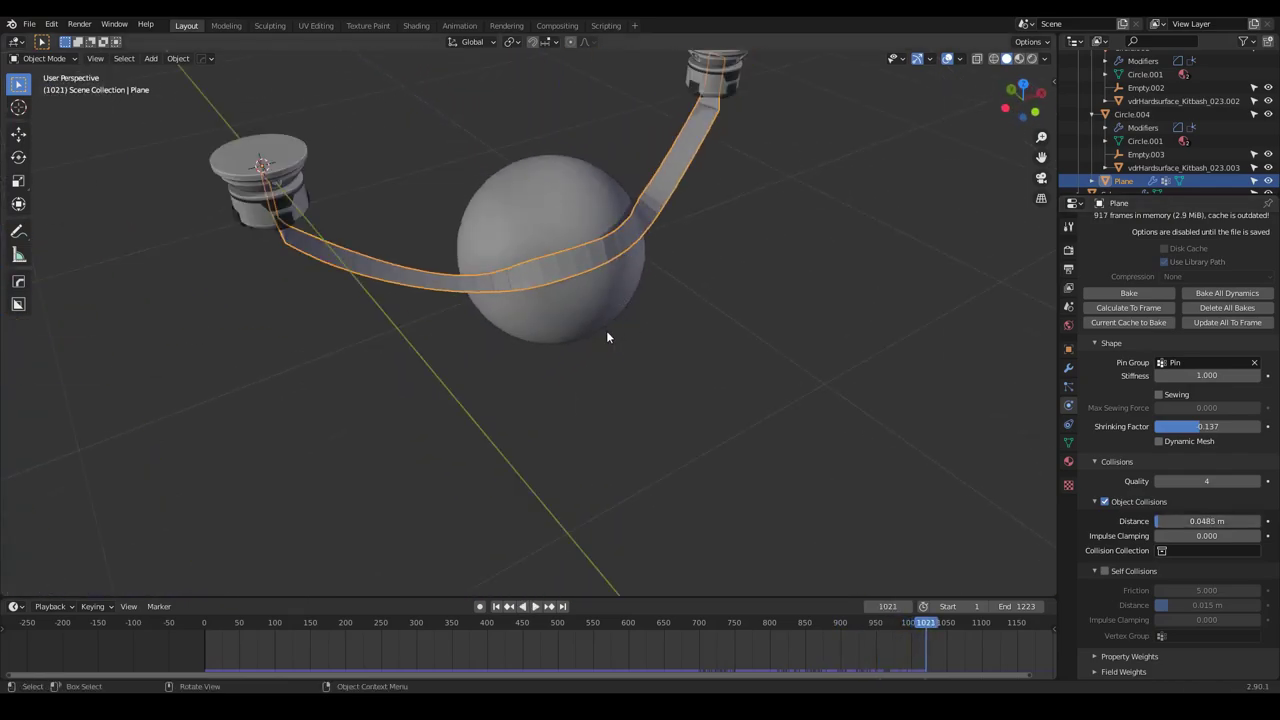
middle_click_drag(606, 337, 574, 241)
scroll(736, 256, "up", 3)
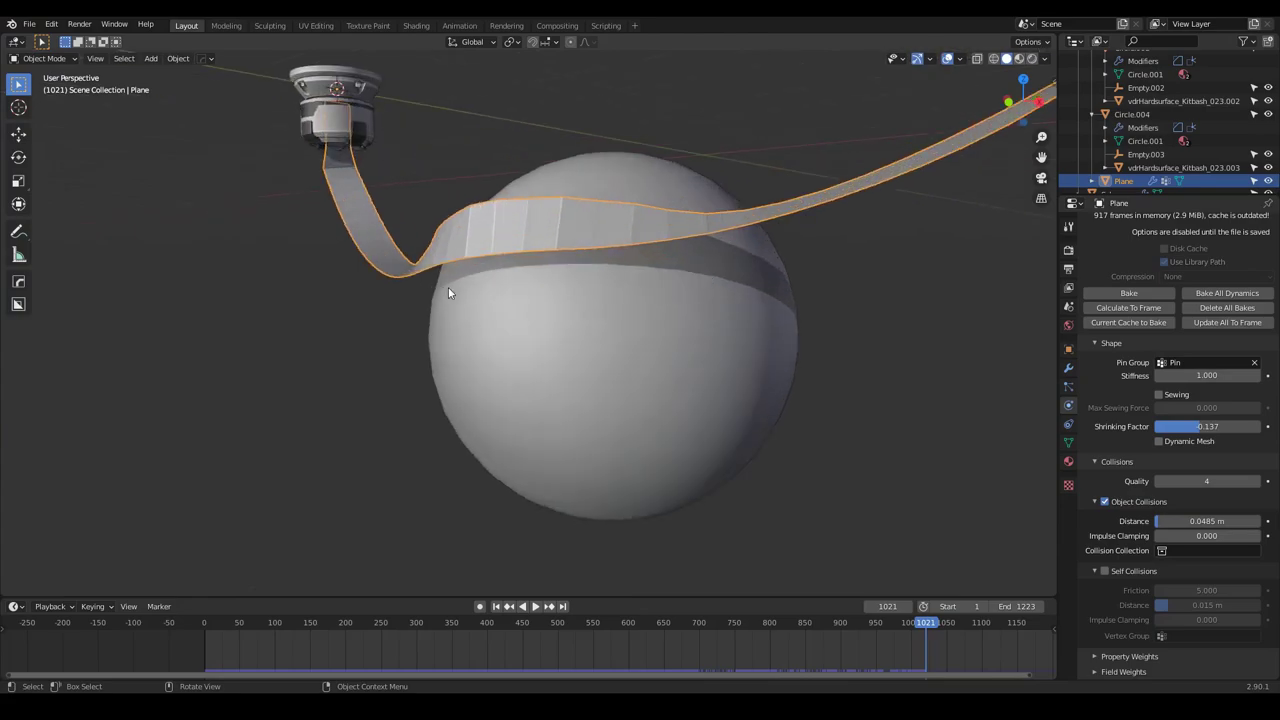
left_click(497, 607)
middle_click_drag(522, 555, 988, 399)
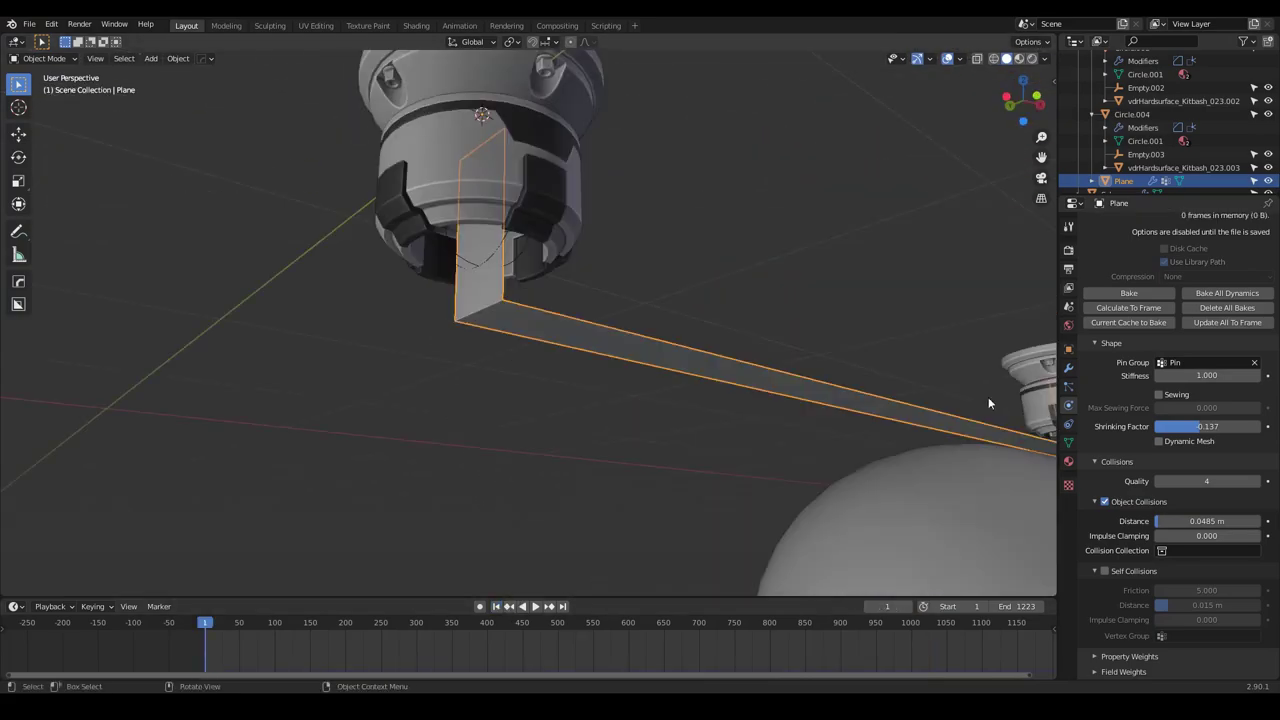
left_click(1067, 368)
left_click(1131, 253)
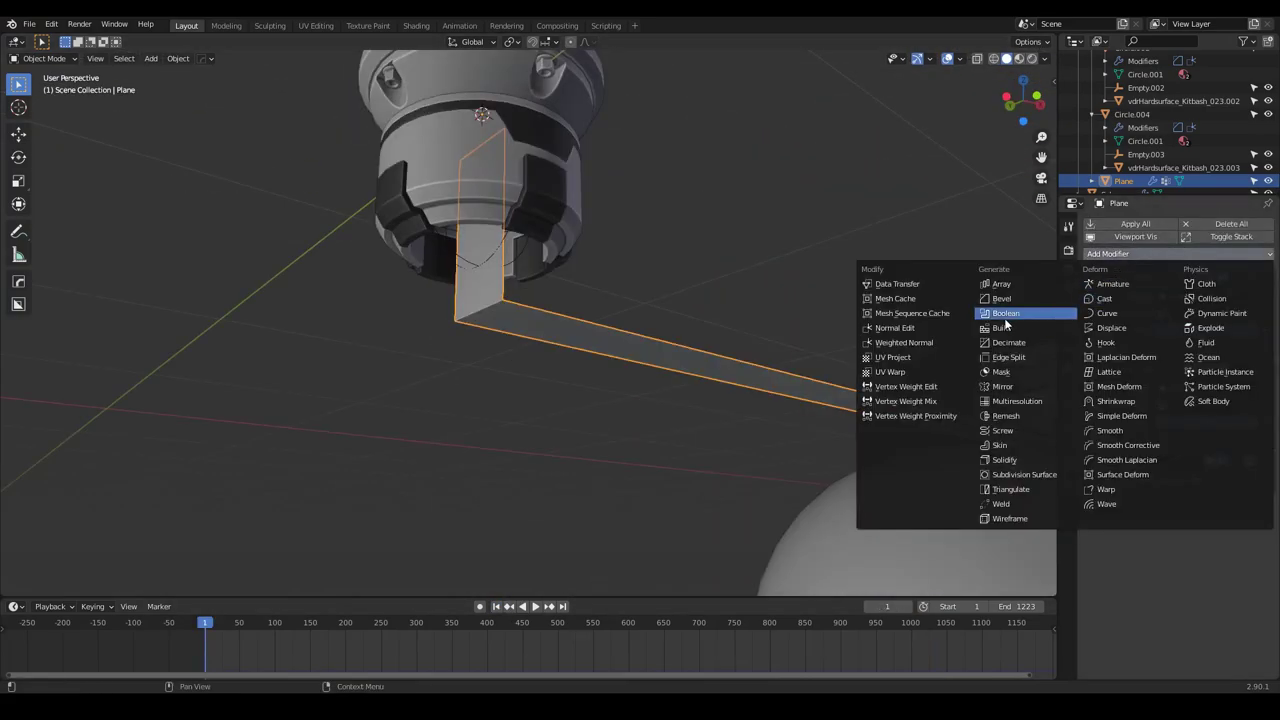
left_click(1004, 460)
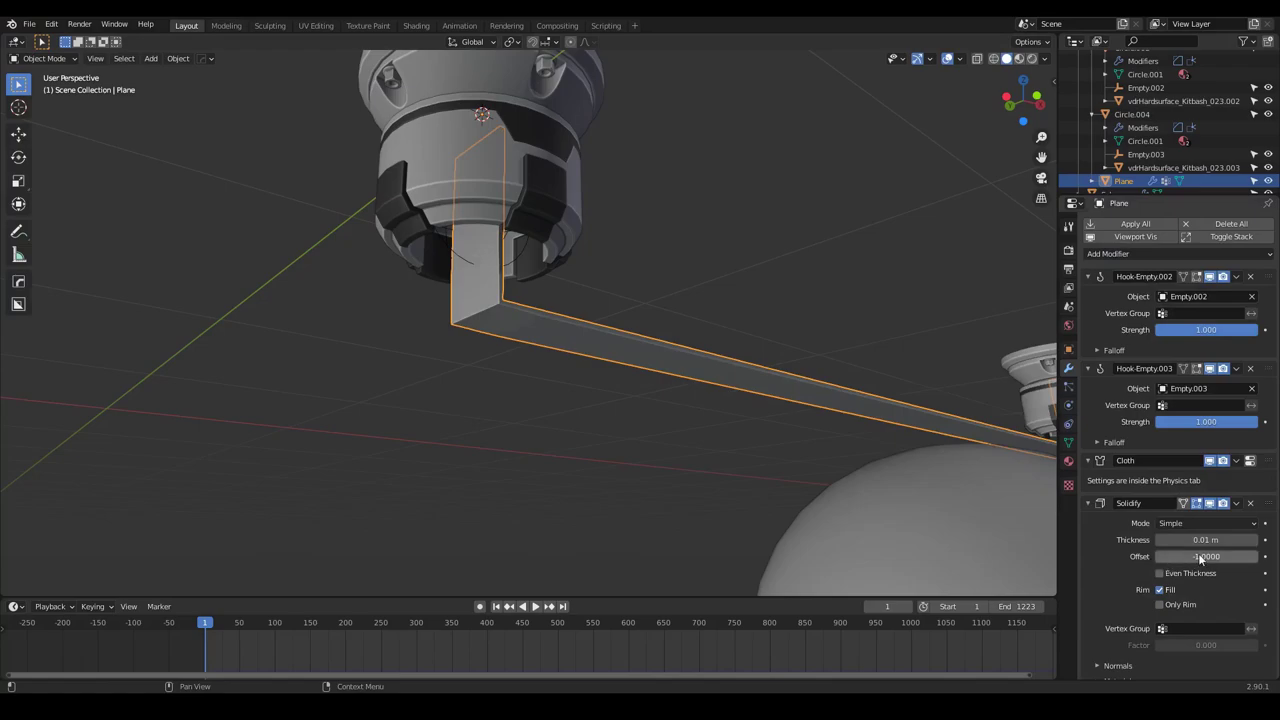
type("0")
key("Return")
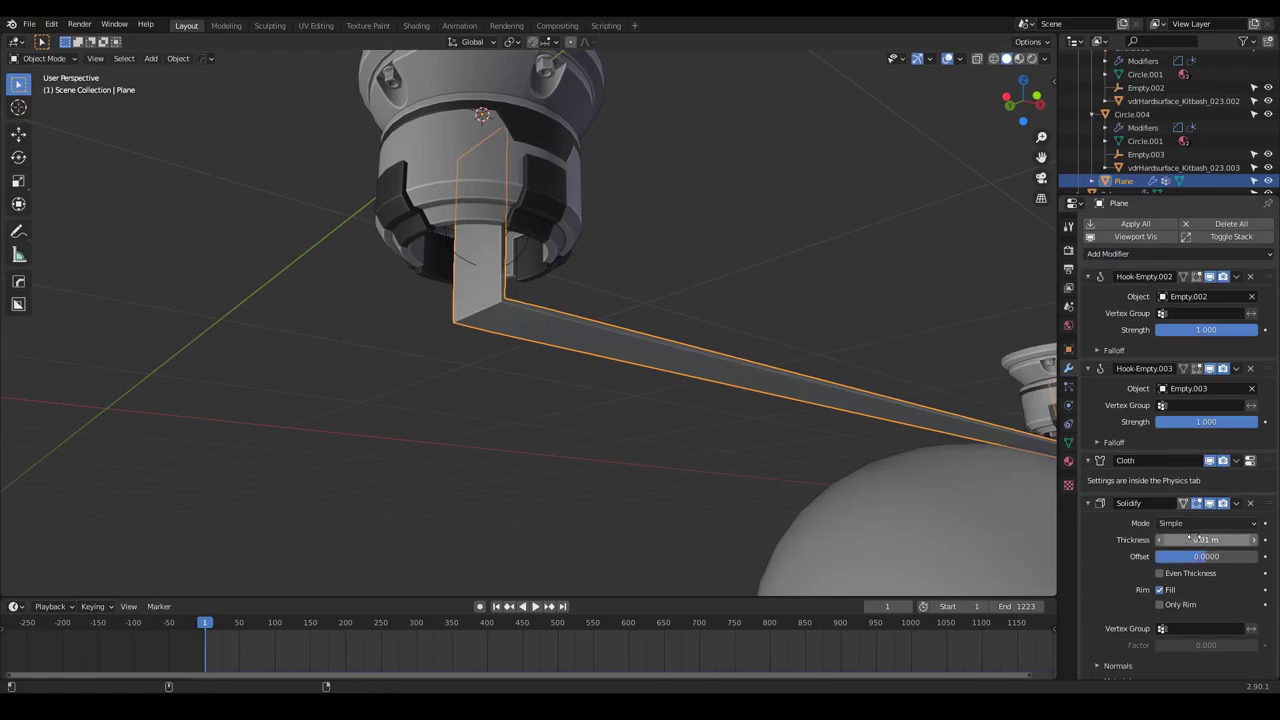
Set the Solidify thickness to 0.154 m and enable Even Thickness
left_click_drag(1190, 539, 1256, 539)
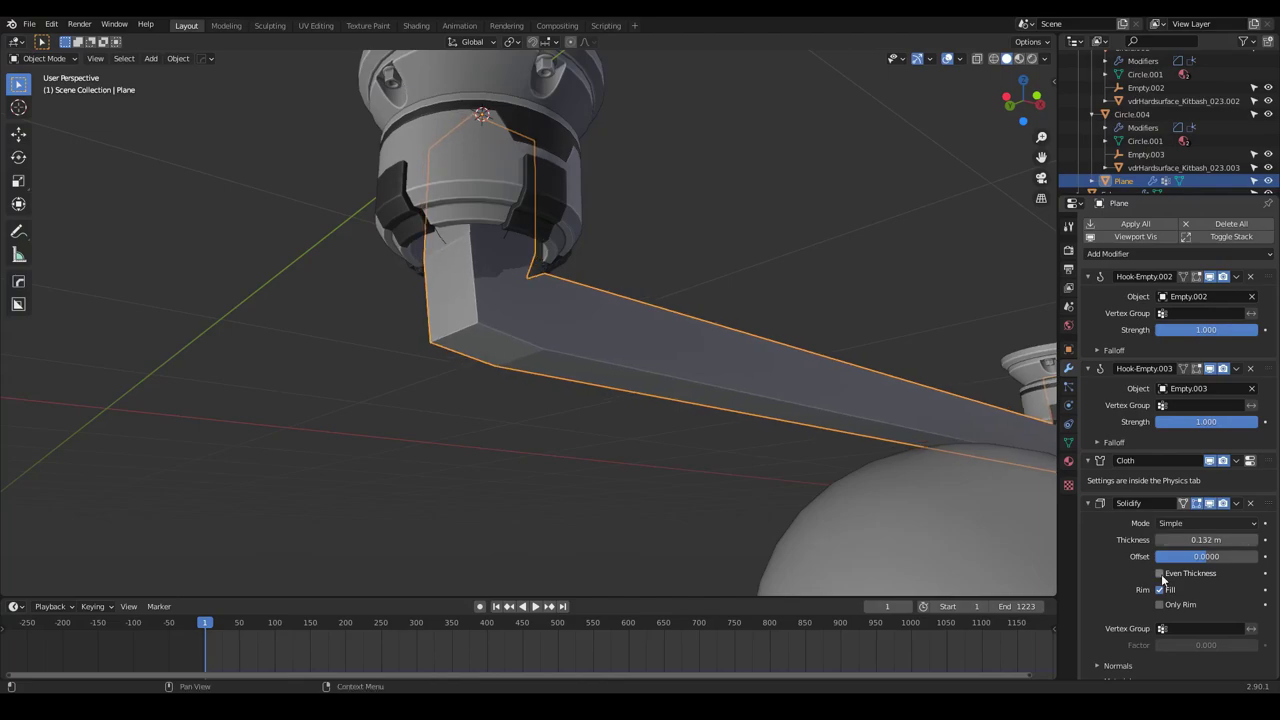
left_click(1161, 574)
middle_click_drag(534, 289, 1073, 461)
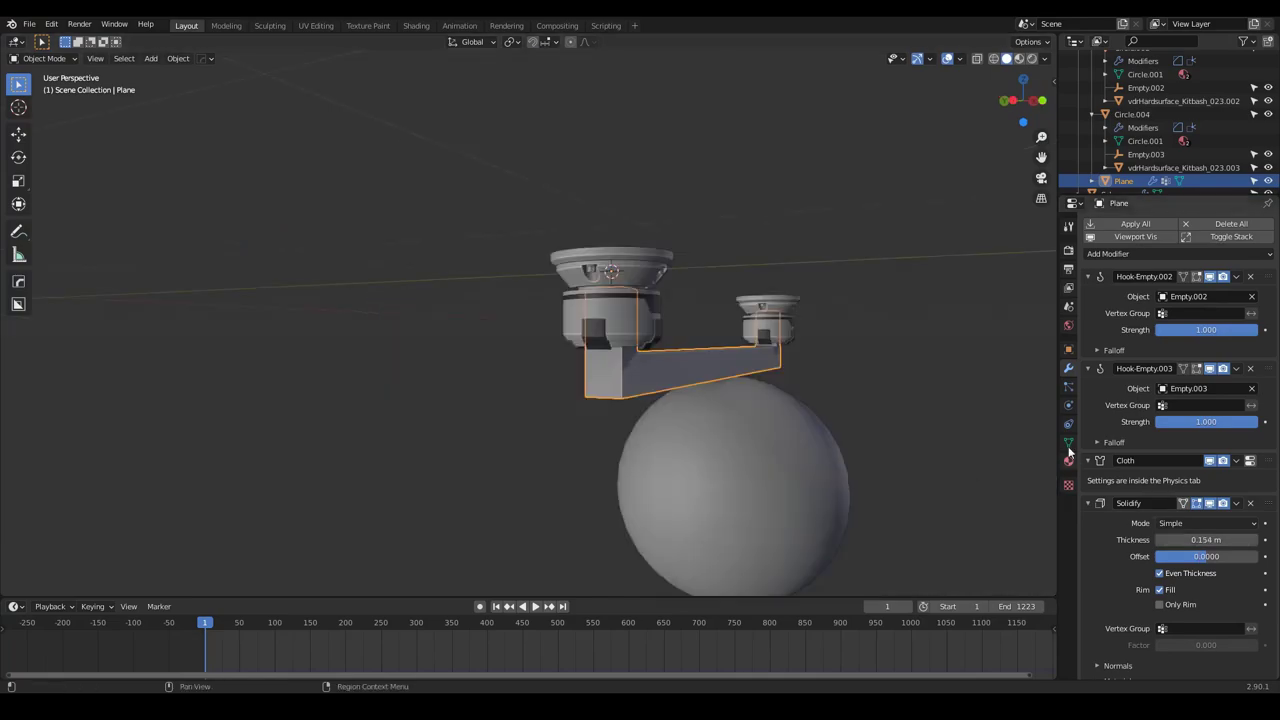
Add a Subdivision Surface modifier to the strip with viewport level 2
left_click(1101, 256)
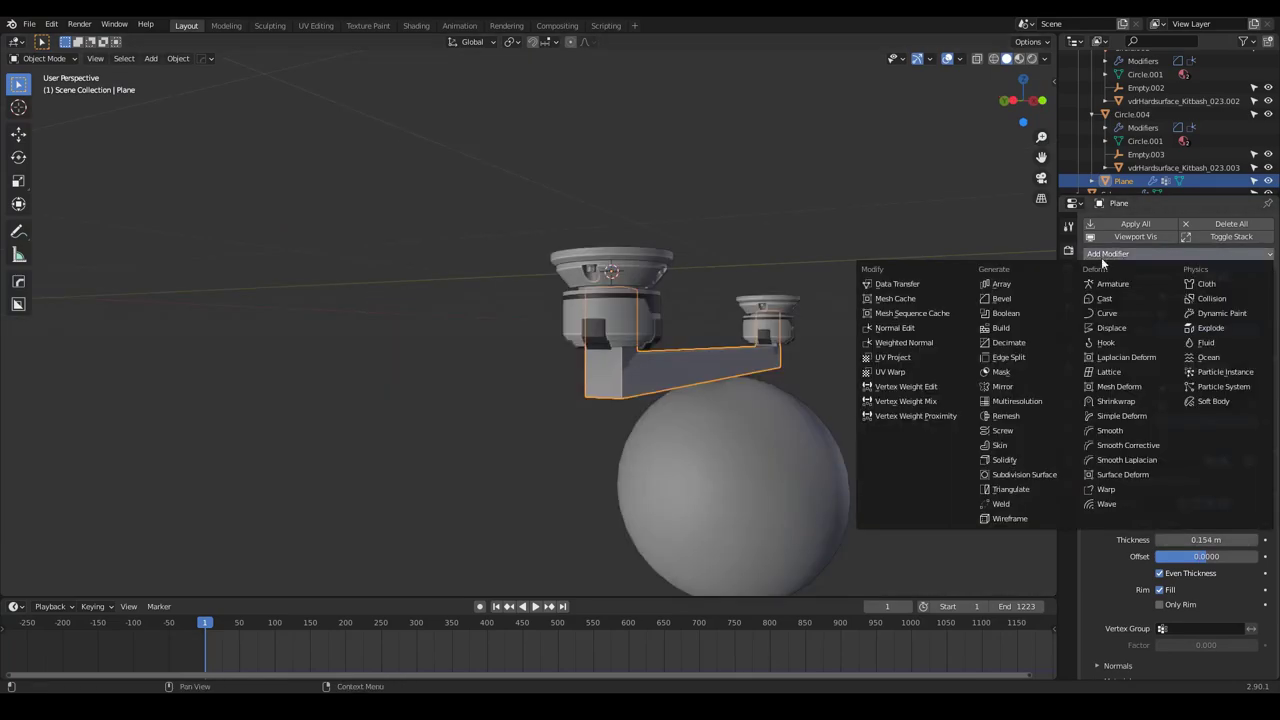
left_click(1013, 473)
scroll(1258, 655, "down", 3)
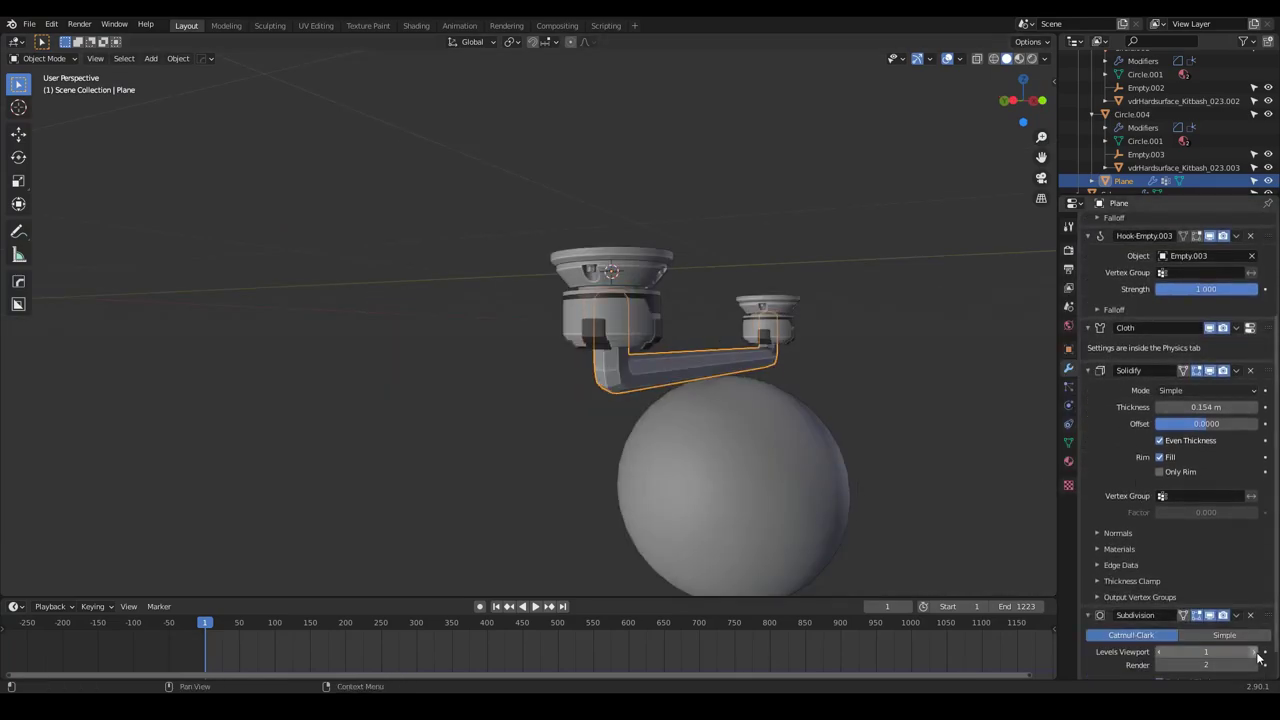
left_click(1256, 655)
middle_click_drag(695, 390, 600, 385)
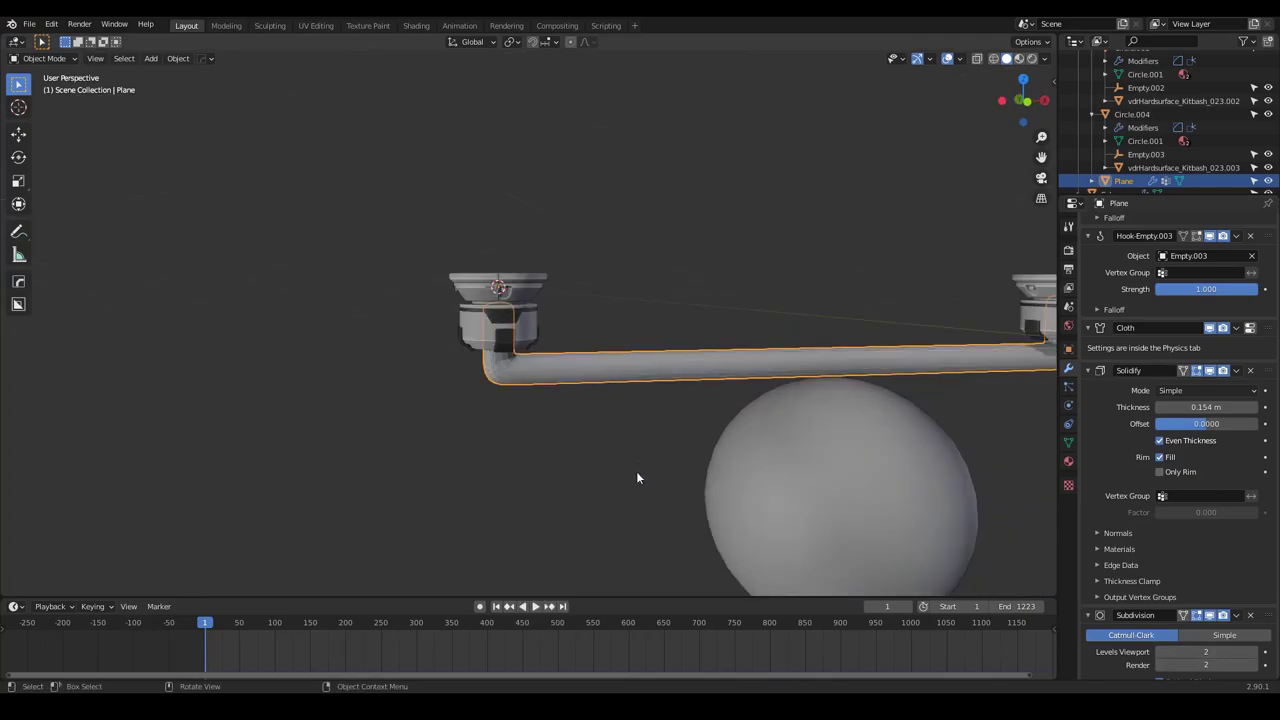
Play the simulation and move the sphere about 0.15 m along negative Y and 0.21 m up into the rounded cable
middle_click_drag(714, 461, 682, 522)
key("space")
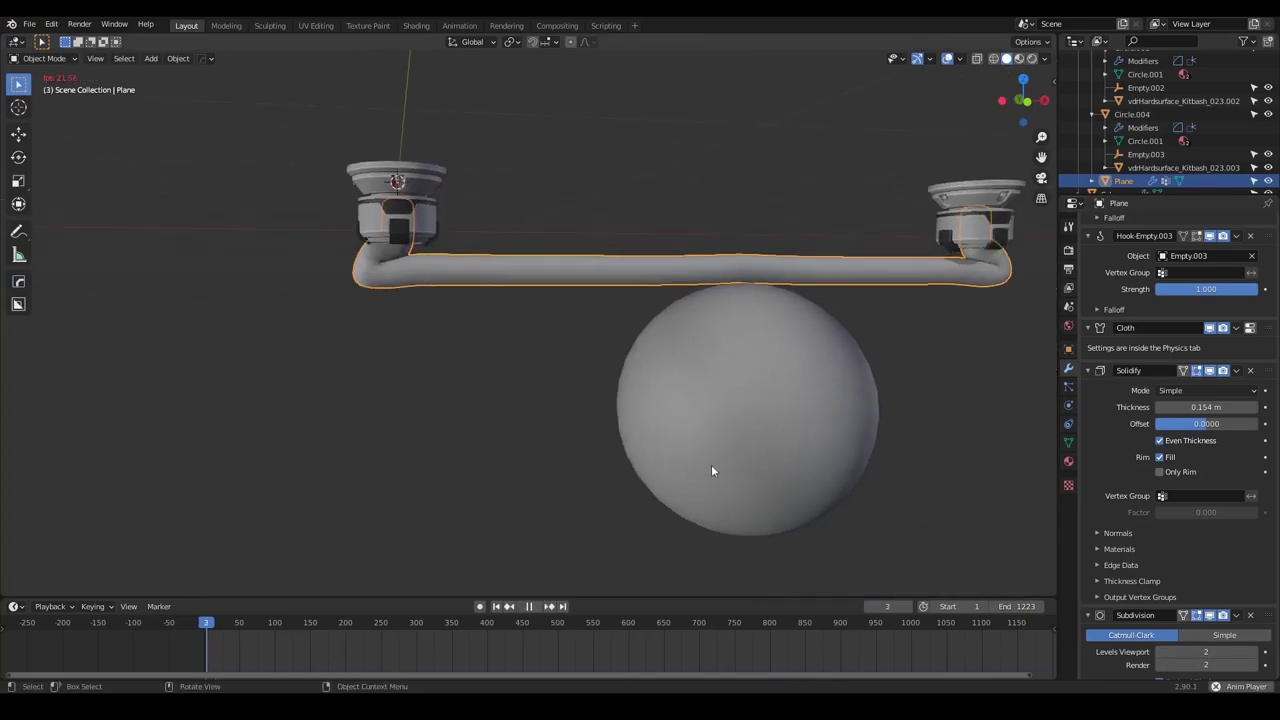
middle_click_drag(711, 470, 774, 506)
key("g")
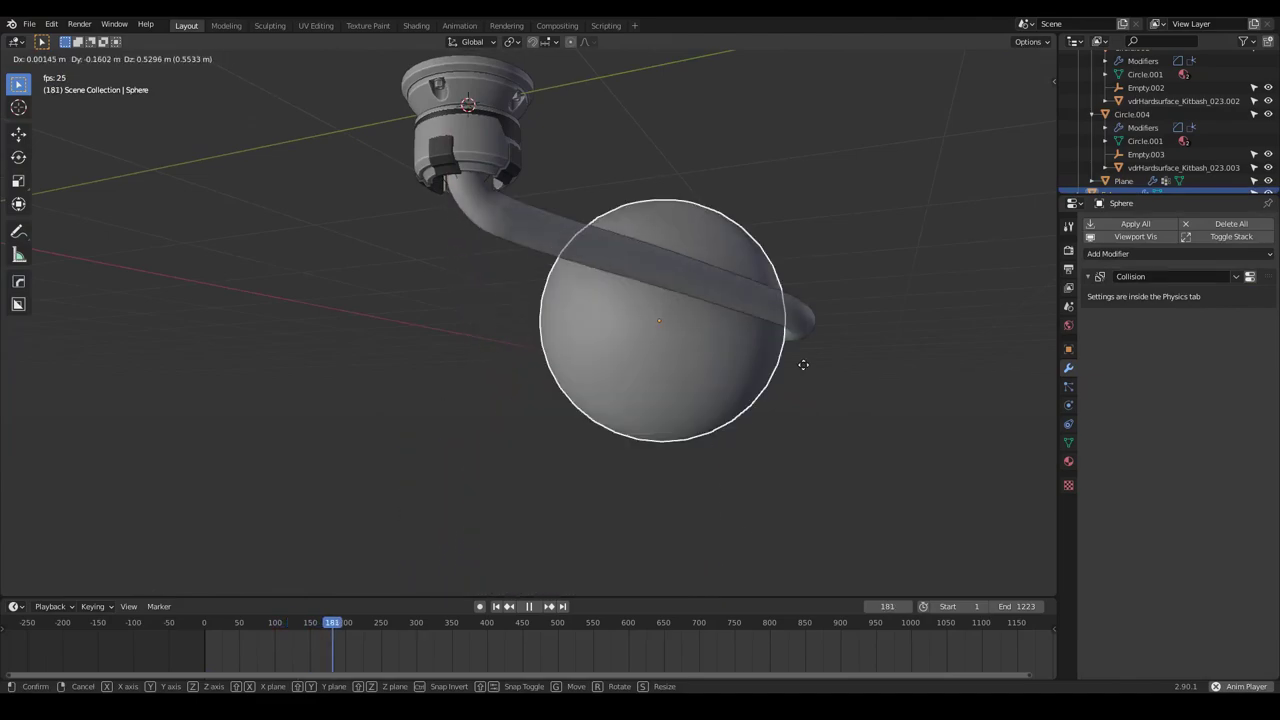
left_click(801, 428)
middle_click_drag(722, 352, 758, 389)
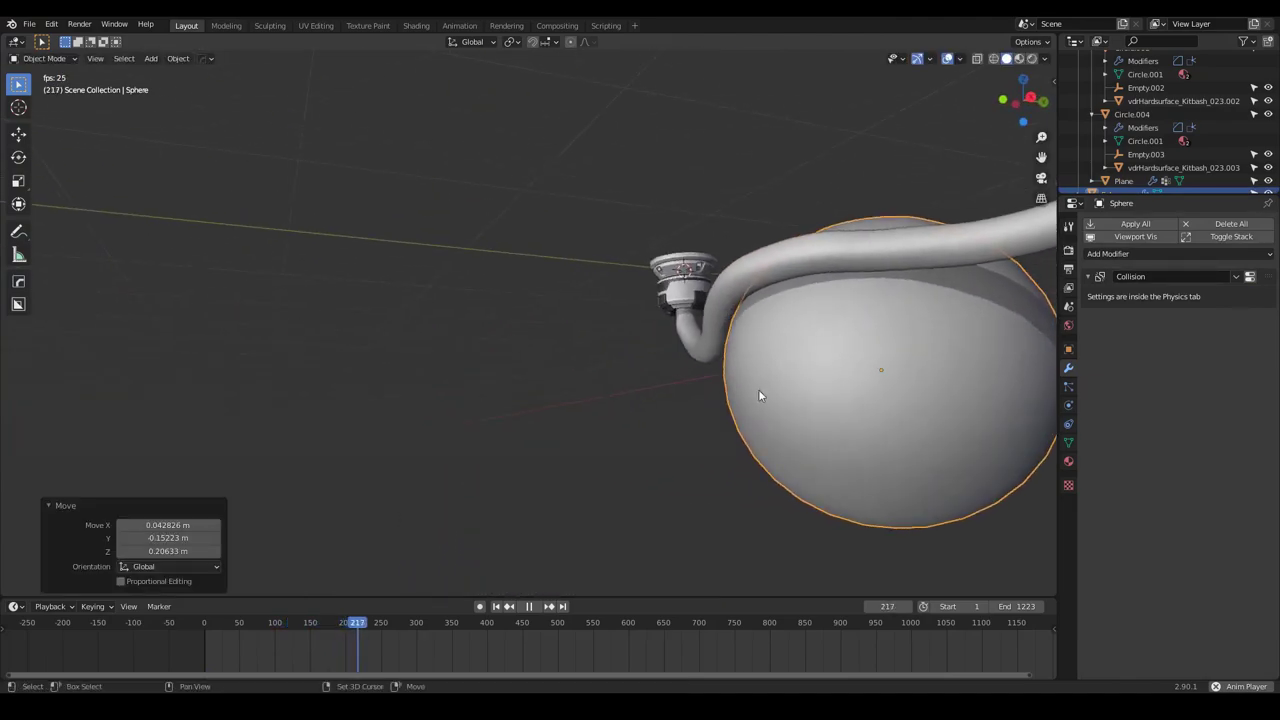
key("g")
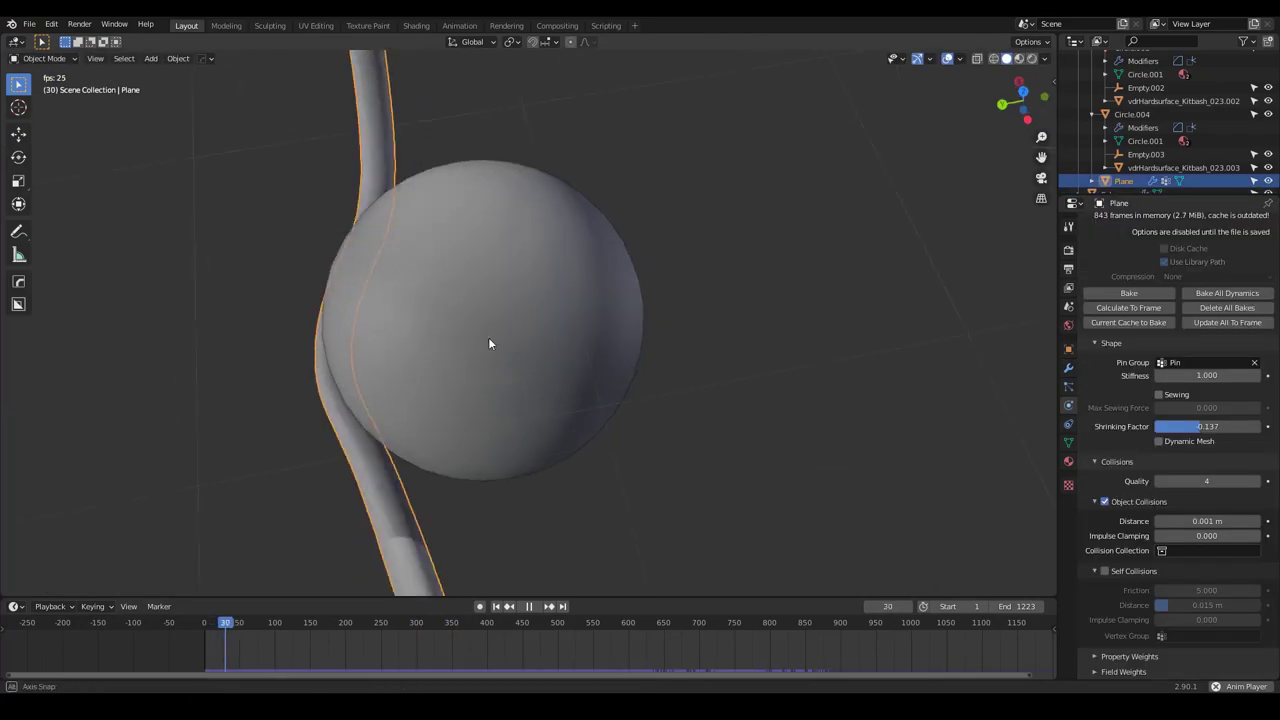
Set the cable's object collision distance to 0.0385 m while checking its gap to the sphere
middle_click_drag(489, 339, 414, 343)
scroll(535, 270, "up", 3)
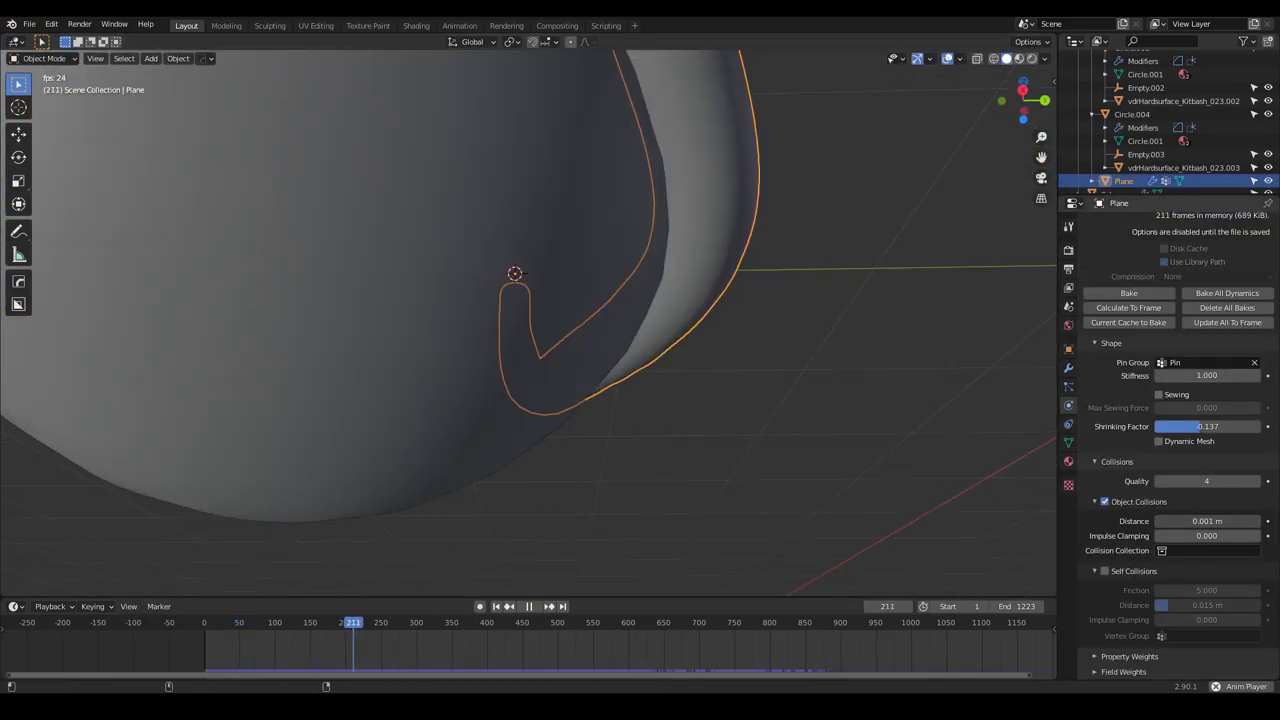
left_click_drag(1207, 521, 1224, 521)
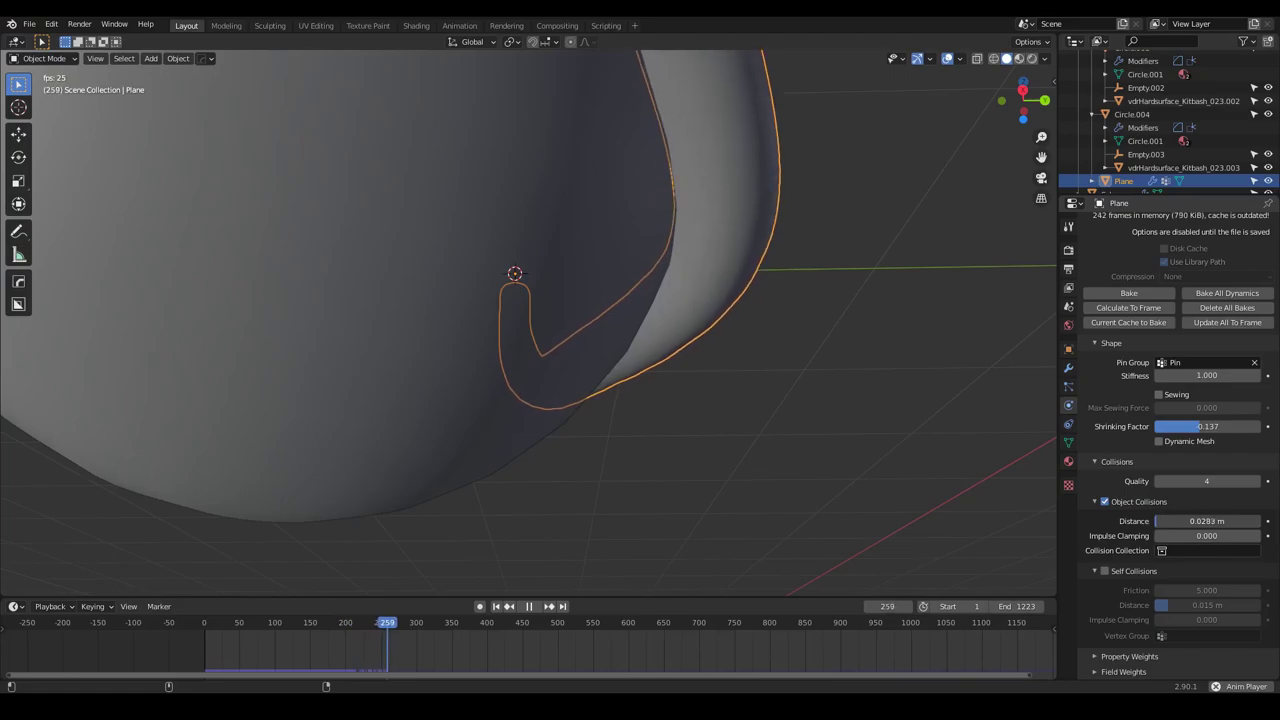
left_click_drag(1229, 521, 1231, 521)
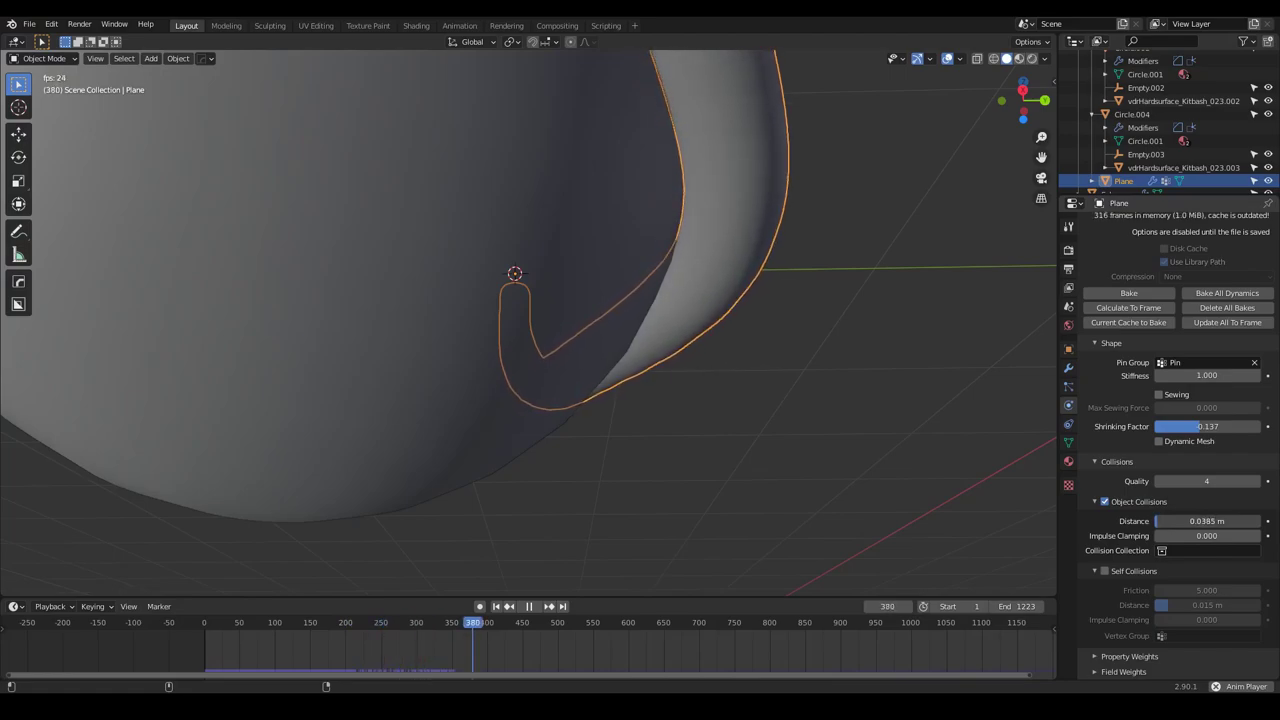
Move the sphere about 0.24 m along Y and 0.07 m down against the cable during playback
middle_click_drag(771, 326, 480, 215)
left_click(655, 182)
scroll(655, 182, "down", 4)
key("g")
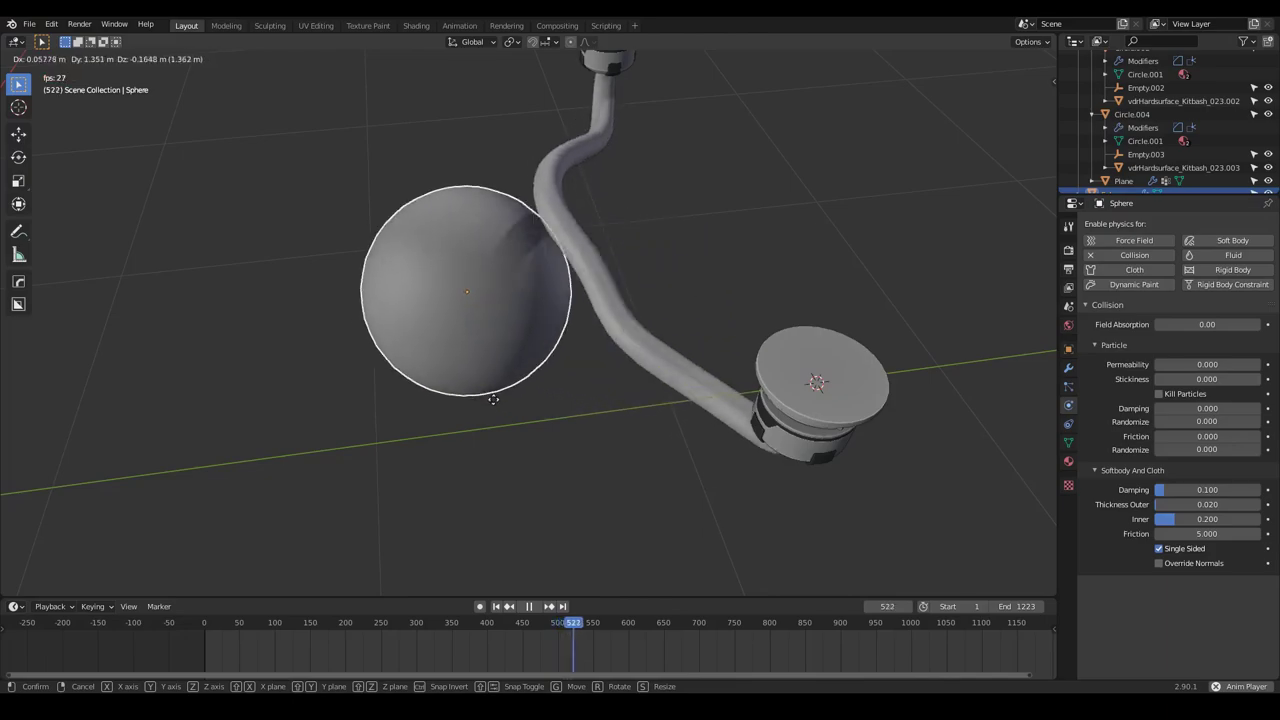
left_click(761, 397)
middle_click_drag(761, 397, 446, 253)
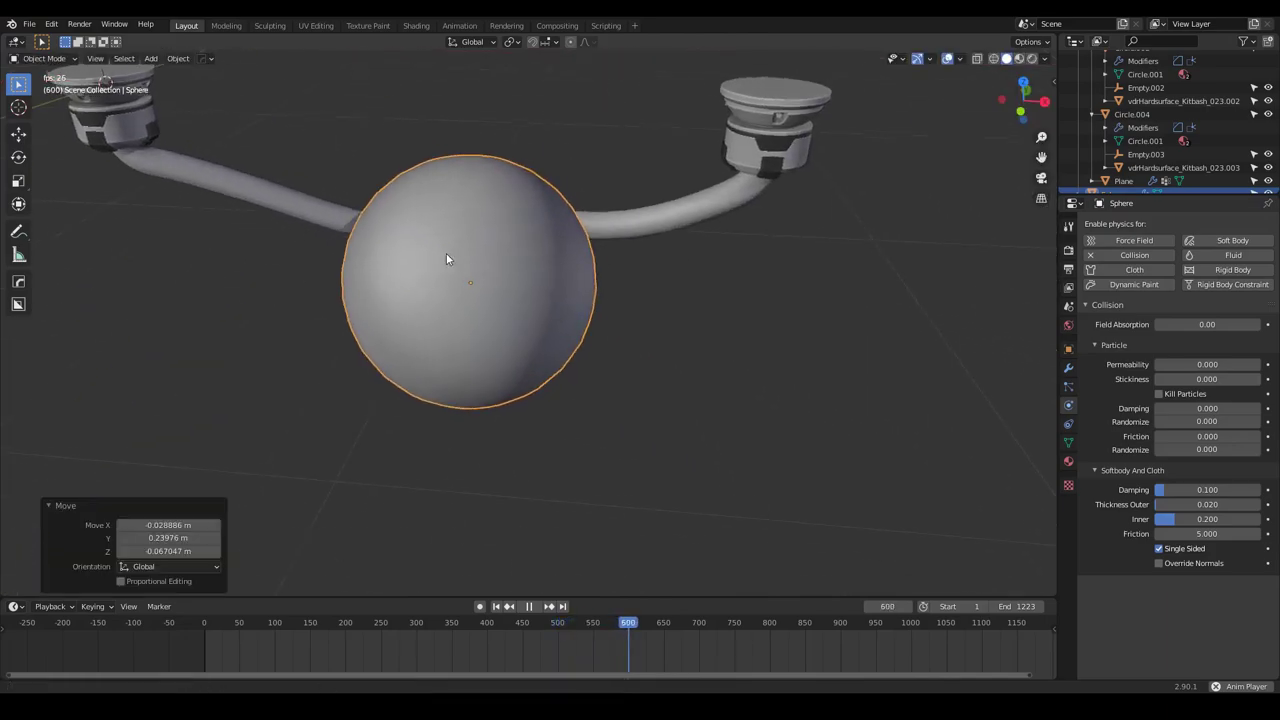
Move the far connector Circle.004 around the sphere during playback to test how the cable wraps it
left_click(738, 152)
middle_click_drag(742, 156, 745, 244)
key("g")
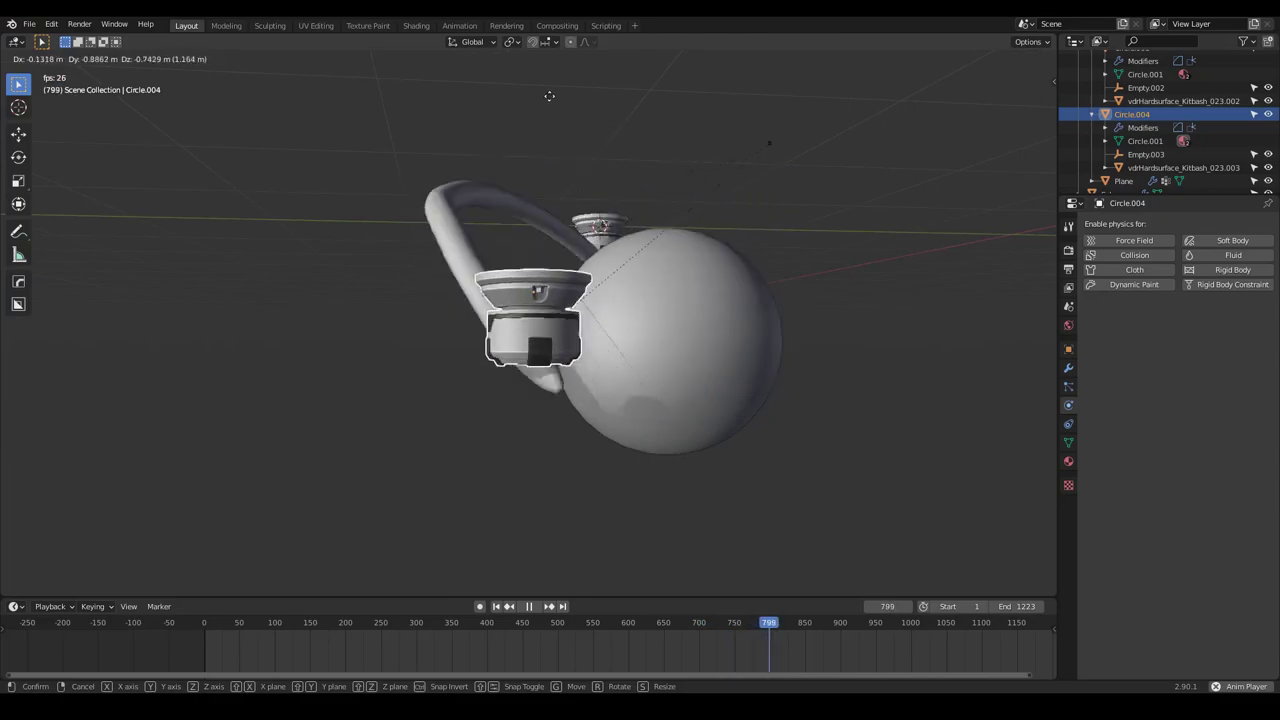
left_click(622, 480)
middle_click_drag(651, 424, 707, 382)
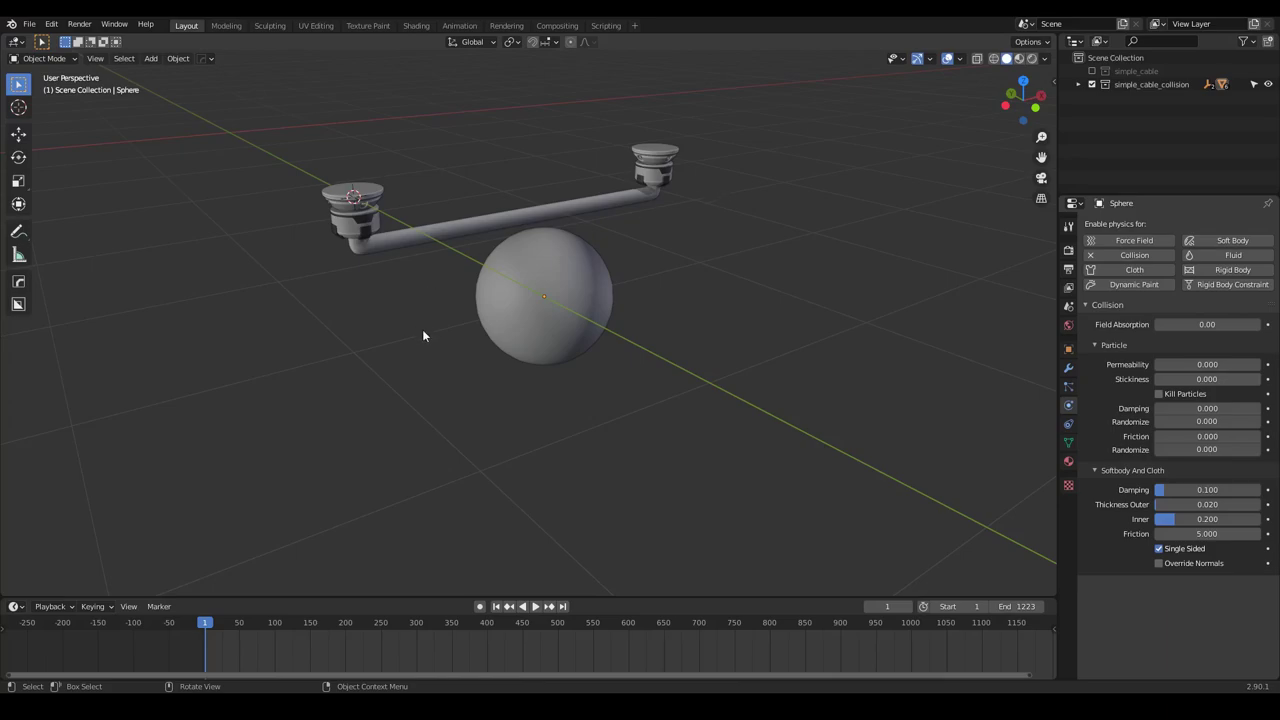
Duplicate the cable with both connectors, without the sphere, and place the copy about 4.05 m along negative Y
middle_click_drag(426, 334, 536, 347)
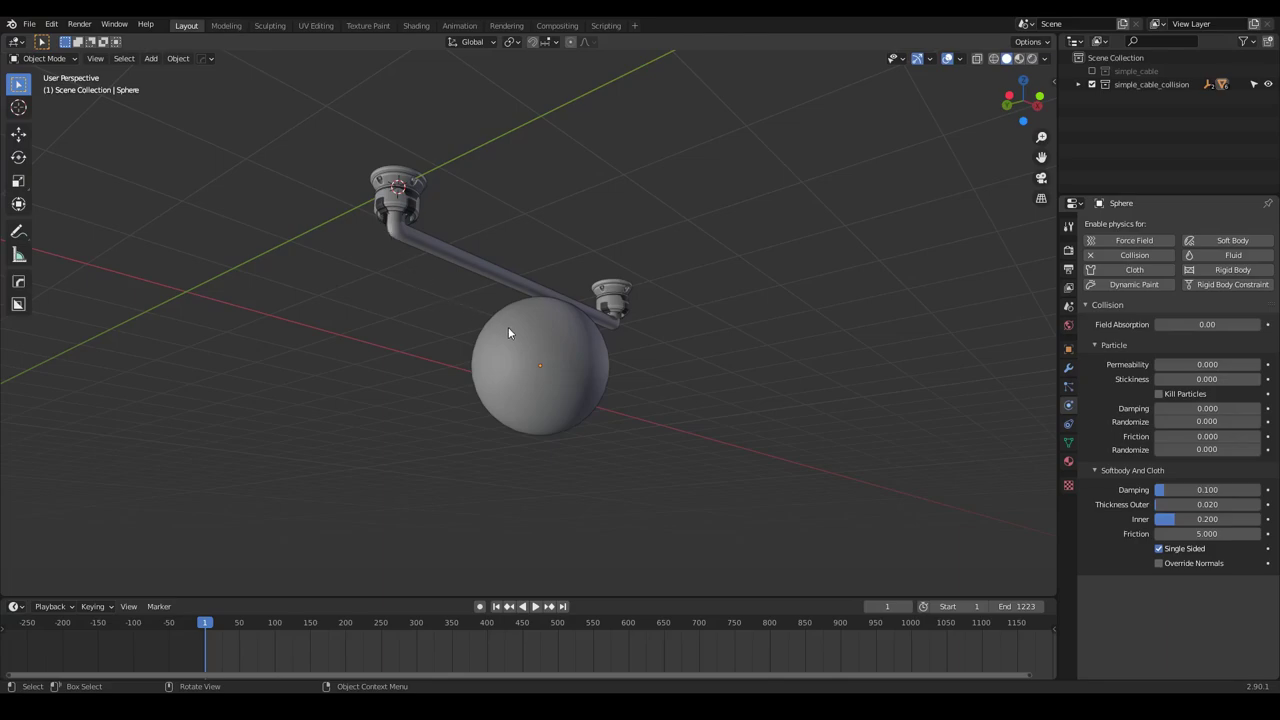
middle_click_drag(525, 307, 408, 278)
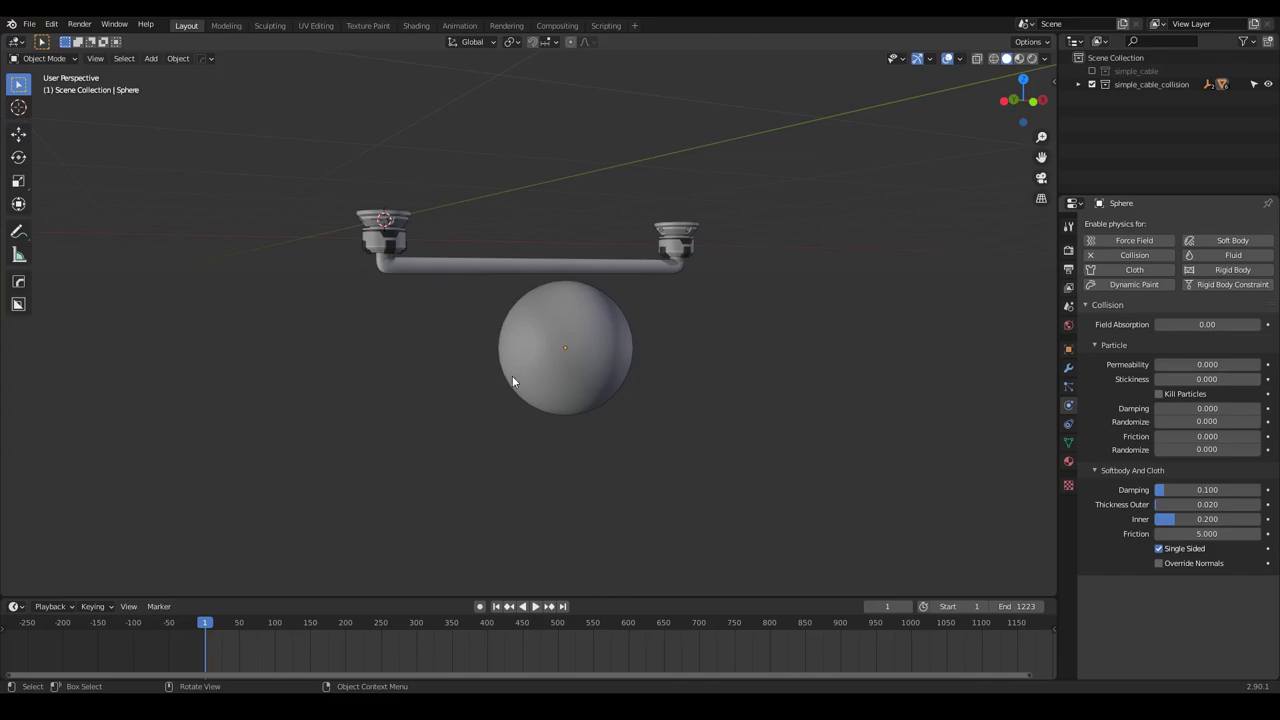
middle_click_drag(511, 379, 528, 371)
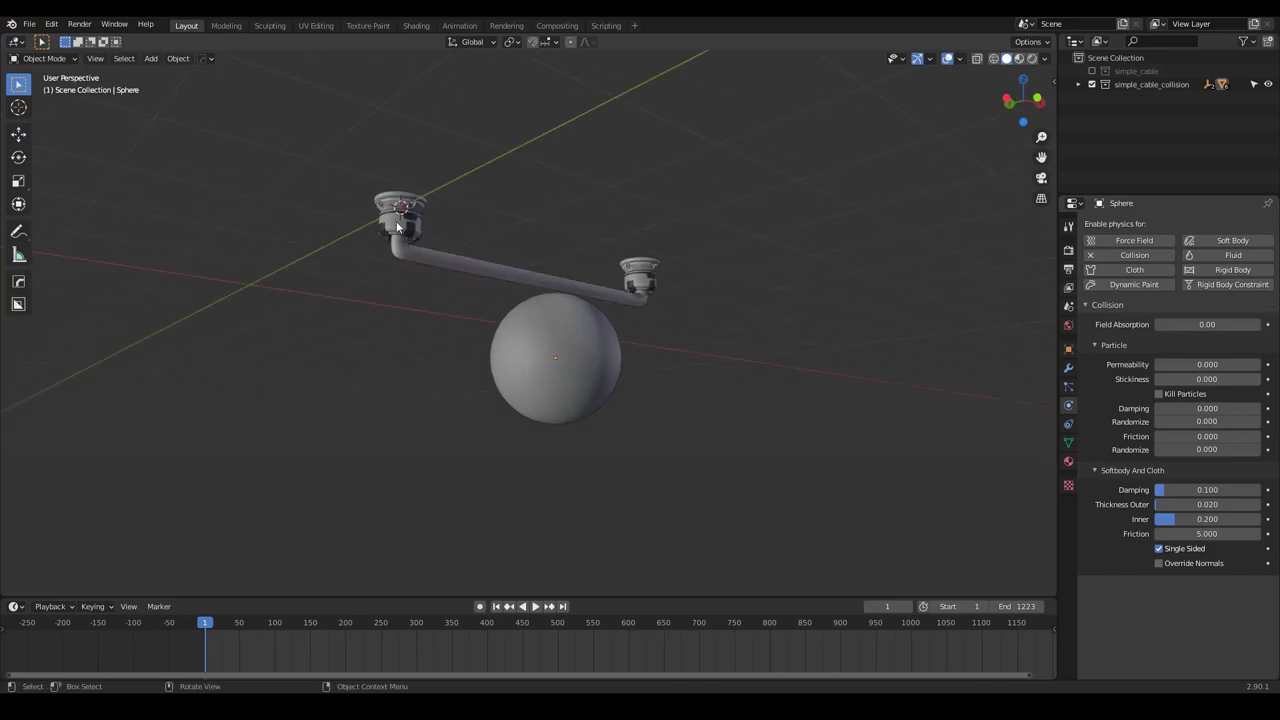
left_click_drag(504, 160, 332, 244)
scroll(542, 354, "up", 2)
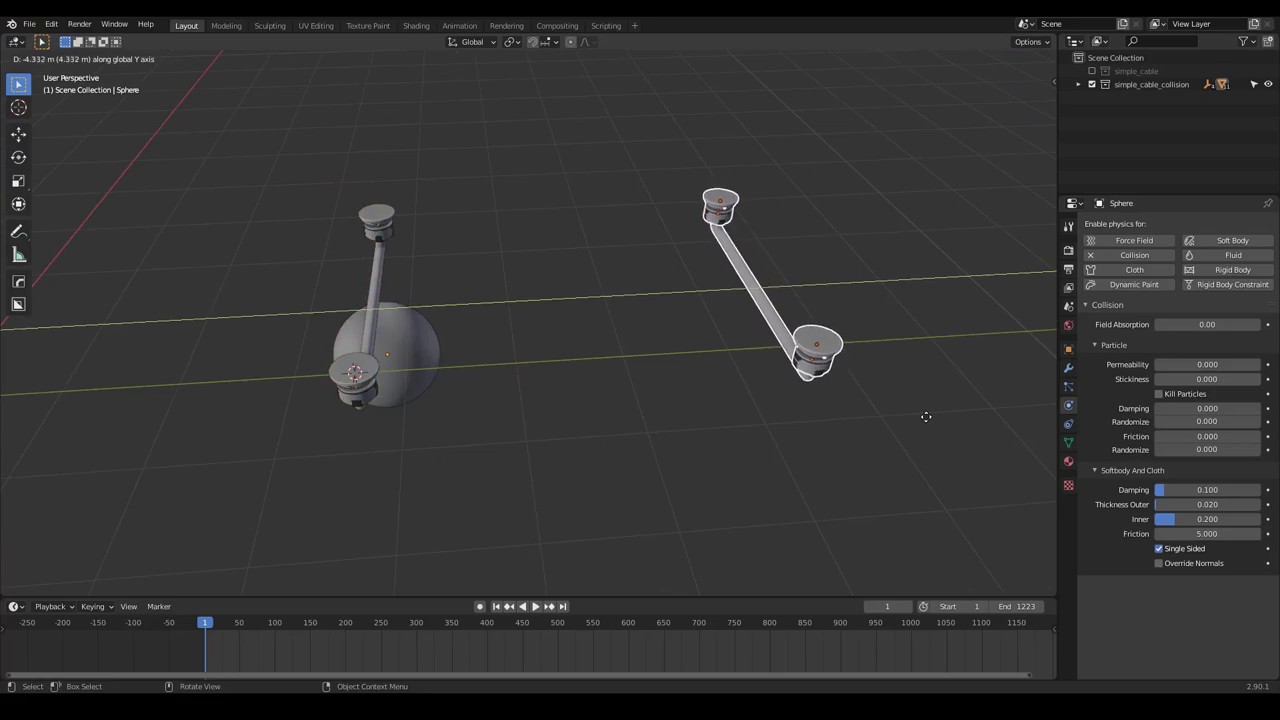
left_click(915, 418)
middle_click_drag(779, 376, 624, 378)
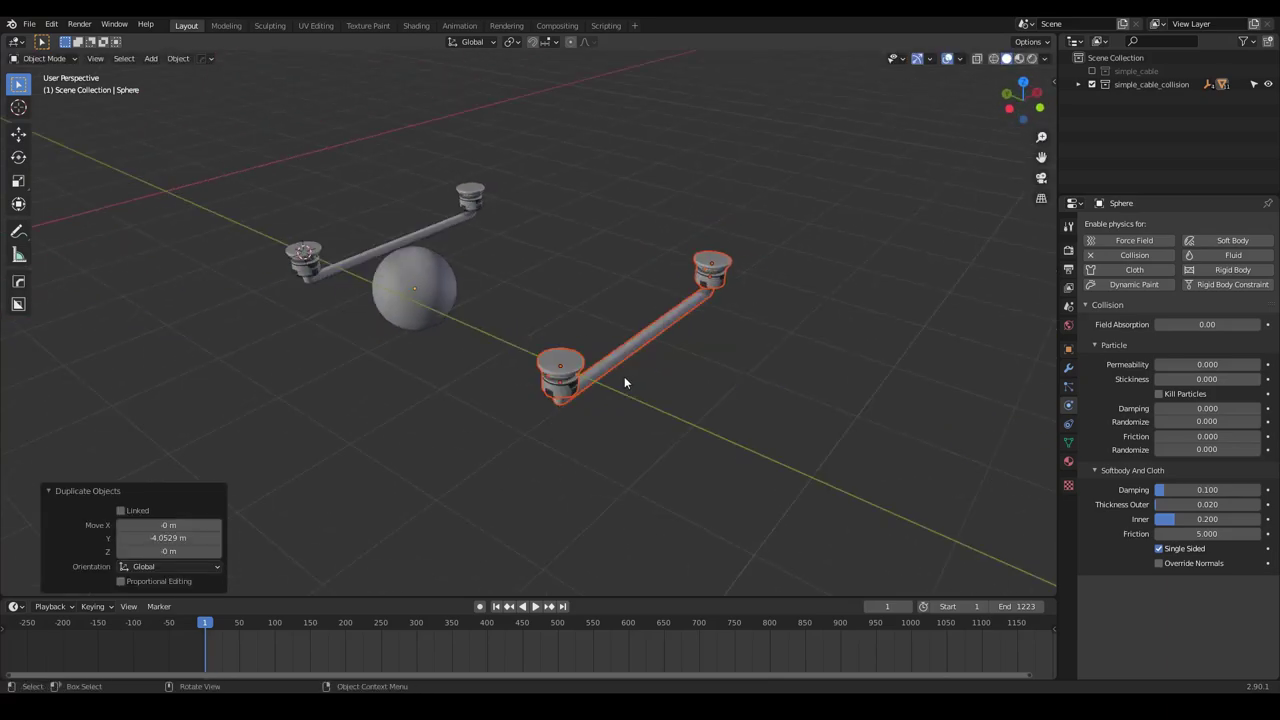
Move the duplicated cable and connectors to a new collection named complex_cable and exclude the simple_cable_collision collection
key("m")
left_click(575, 332)
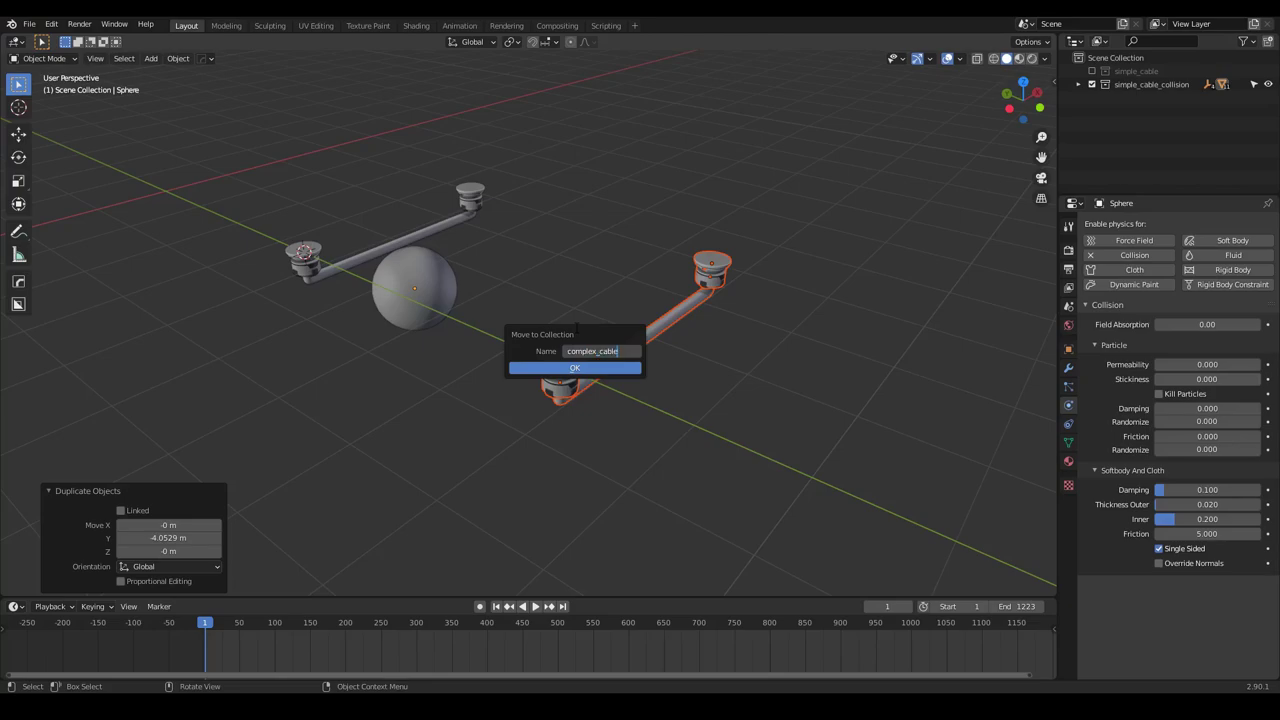
key("Return")
key("Return")
left_click(1091, 85)
left_click(721, 371)
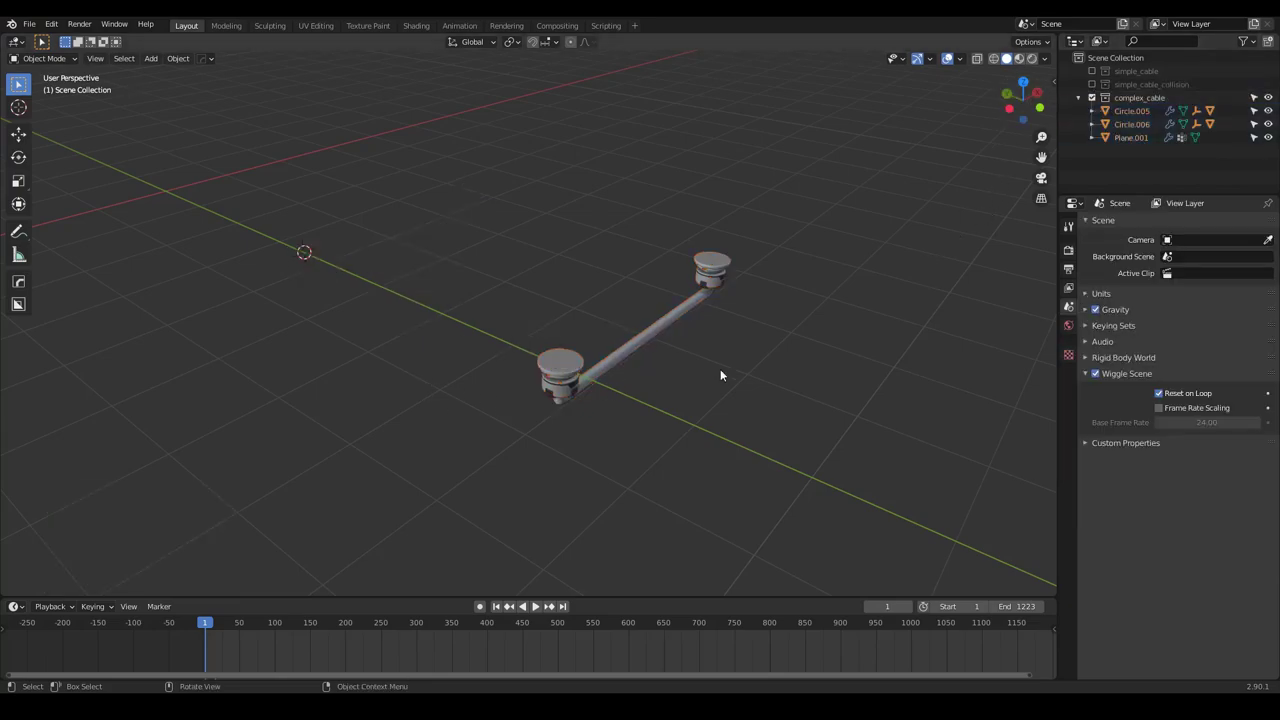
Delete the Subdivision and Solidify modifiers from the duplicated cable Plane.001 and play the simulation with the bare strip
scroll(720, 372, "up", 3)
middle_click_drag(648, 327, 606, 302)
left_click(658, 366)
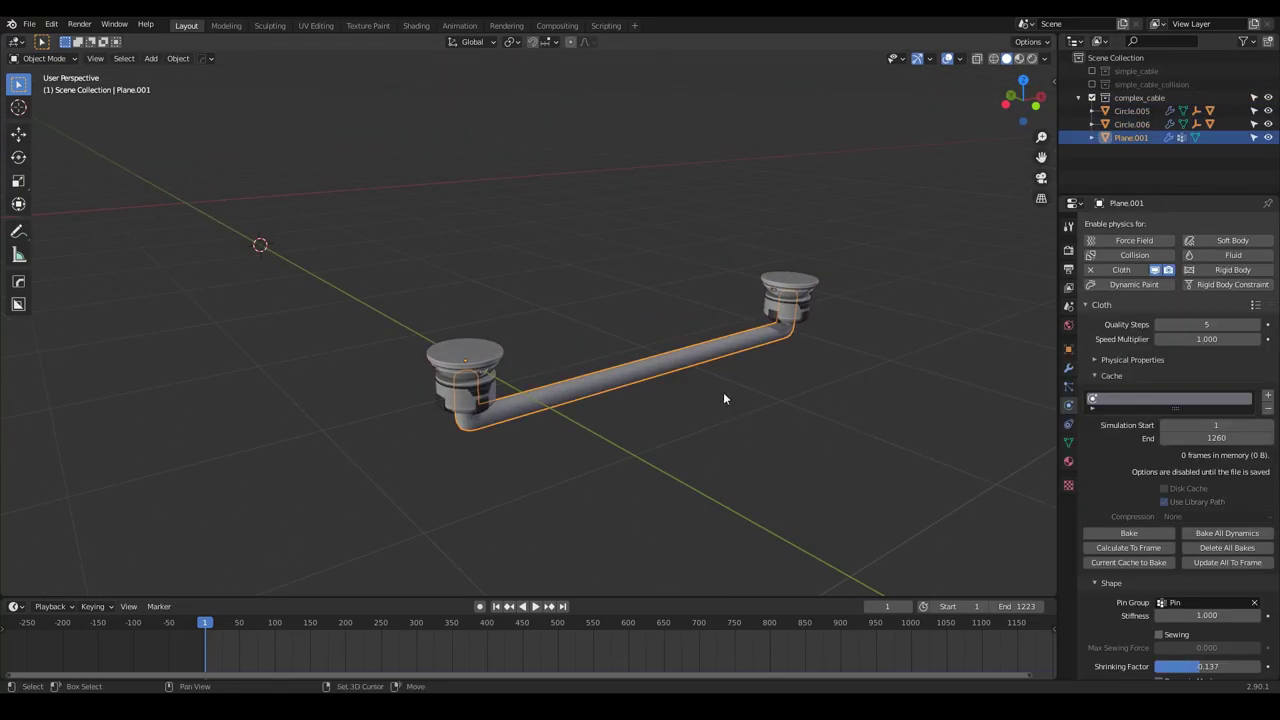
middle_click_drag(724, 398, 640, 305)
left_click(1068, 369)
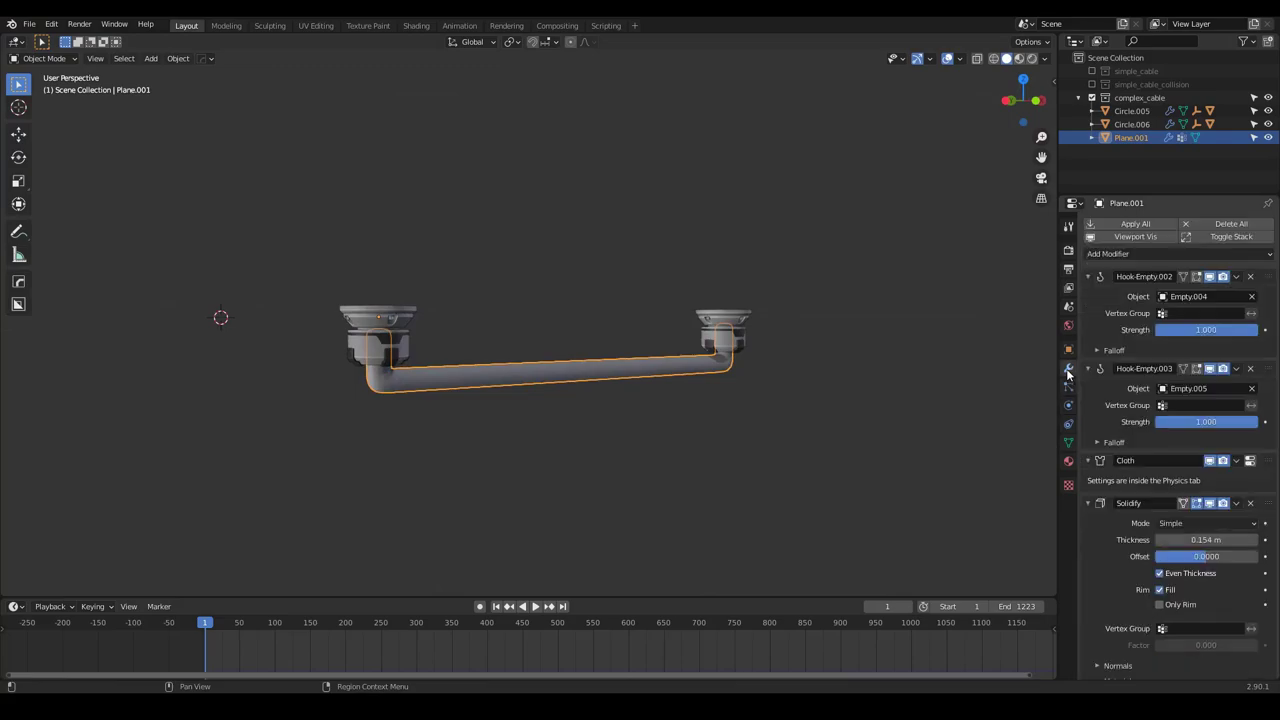
left_click(1089, 504)
left_click(1088, 461)
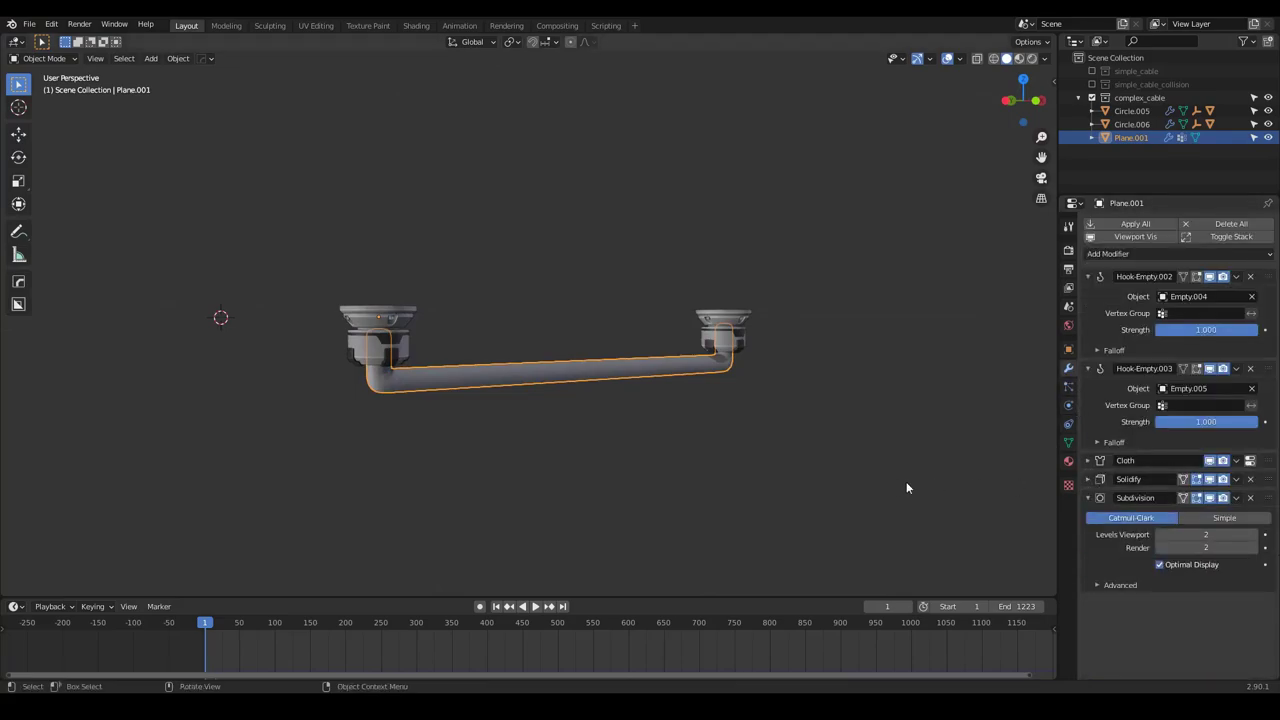
left_click(1251, 498)
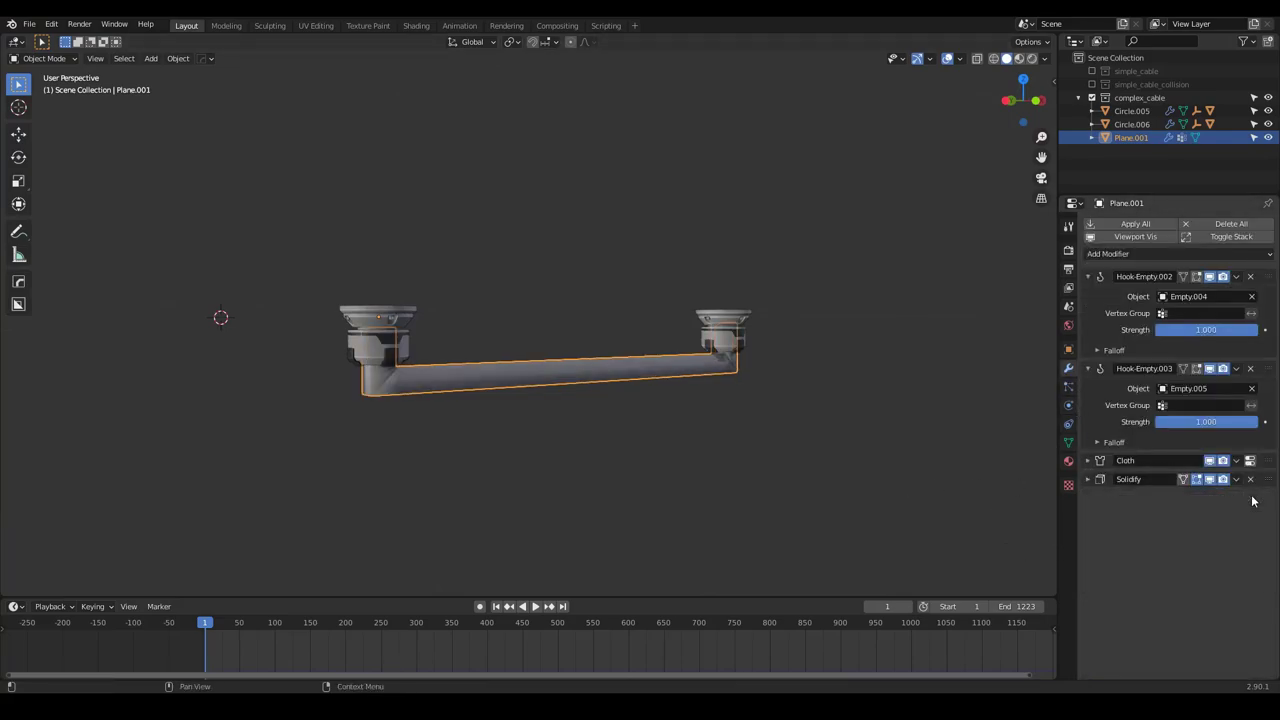
left_click(1251, 480)
middle_click_drag(586, 441, 390, 313)
key("space")
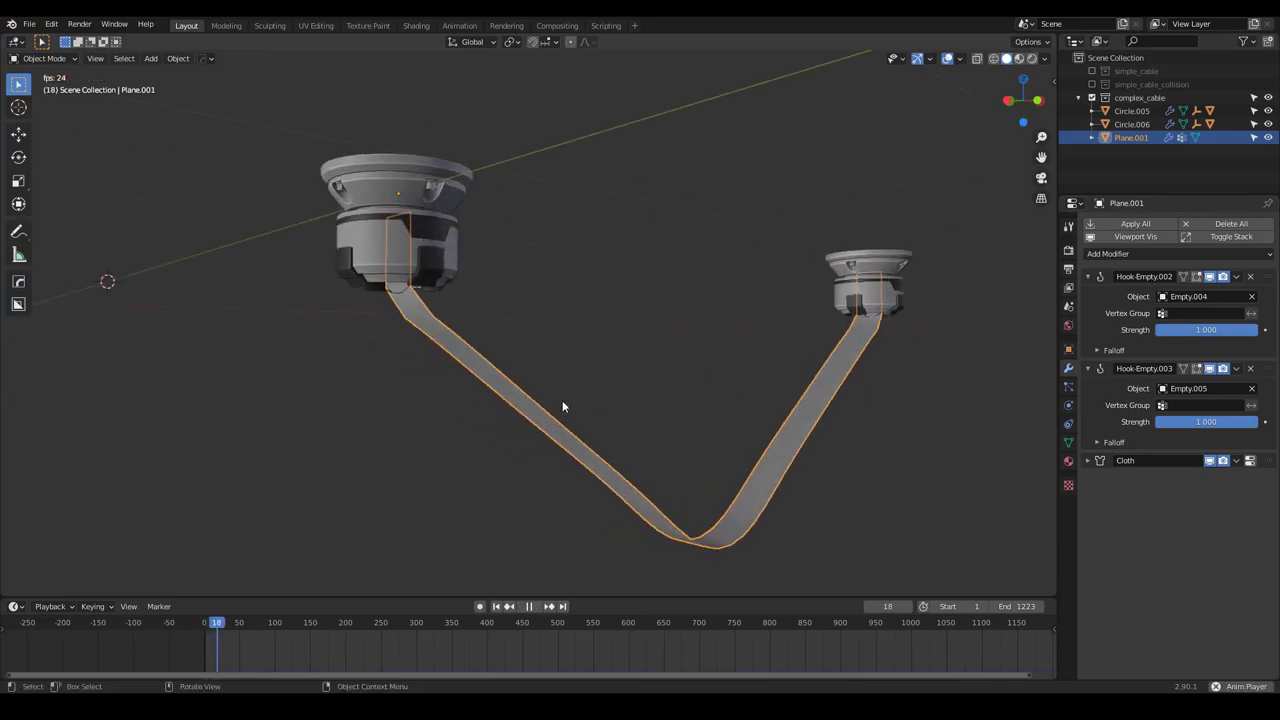
Return to frame 1 and rotate the connector Circle.005 by 90° in the front view so its opening faces the opposite connector
left_click(378, 257)
scroll(401, 276, "down", 4)
middle_click_drag(405, 288, 437, 312)
scroll(290, 250, "up", 3)
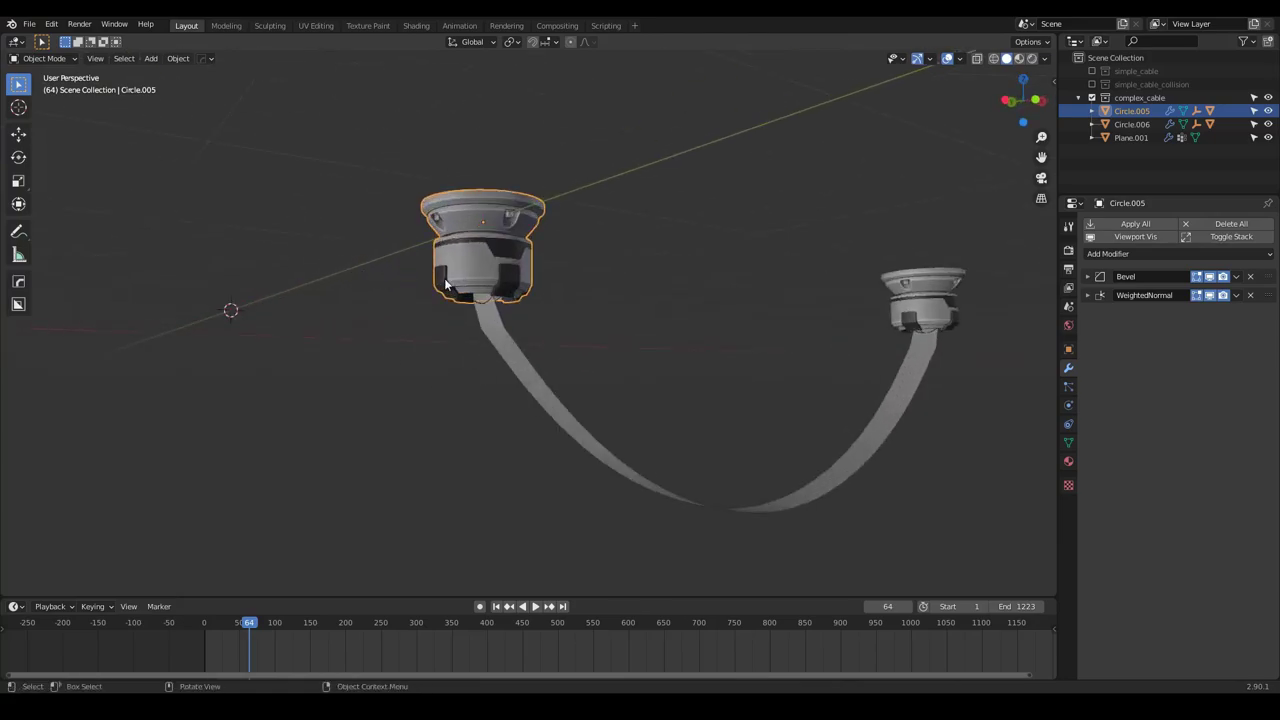
middle_click_drag(486, 264, 442, 295)
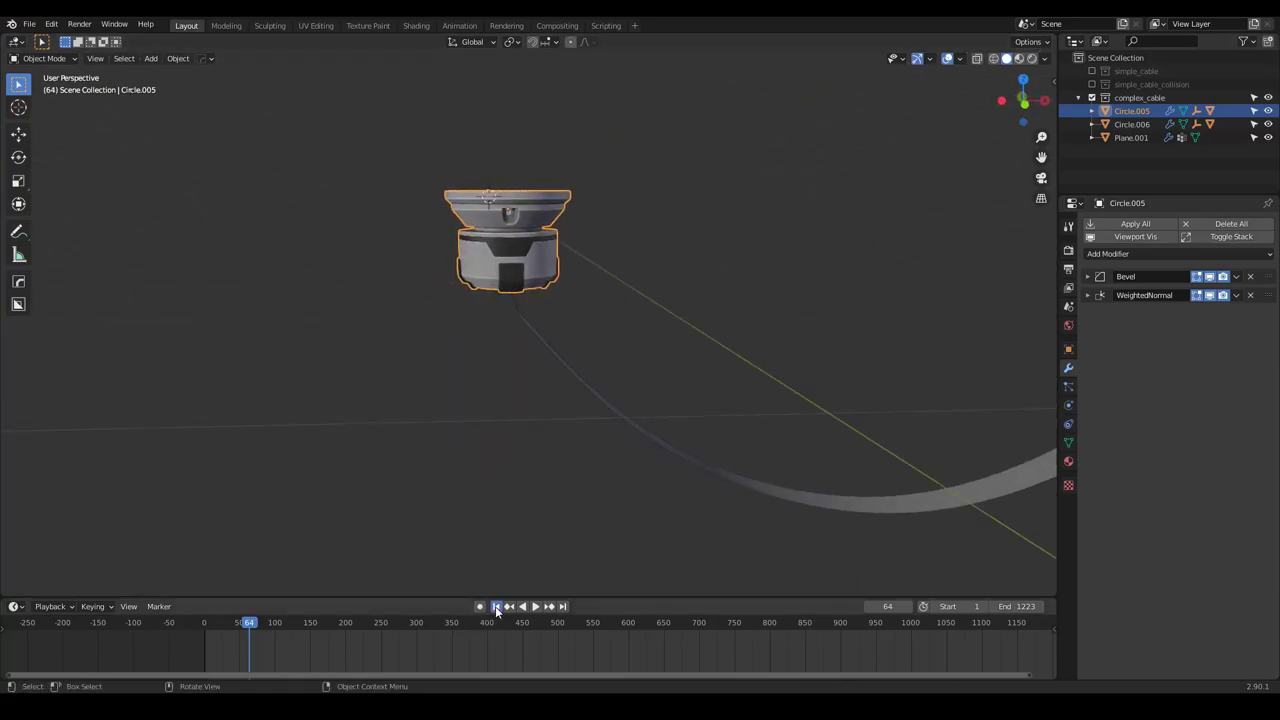
left_click(496, 607)
key("KP_1")
type("r")
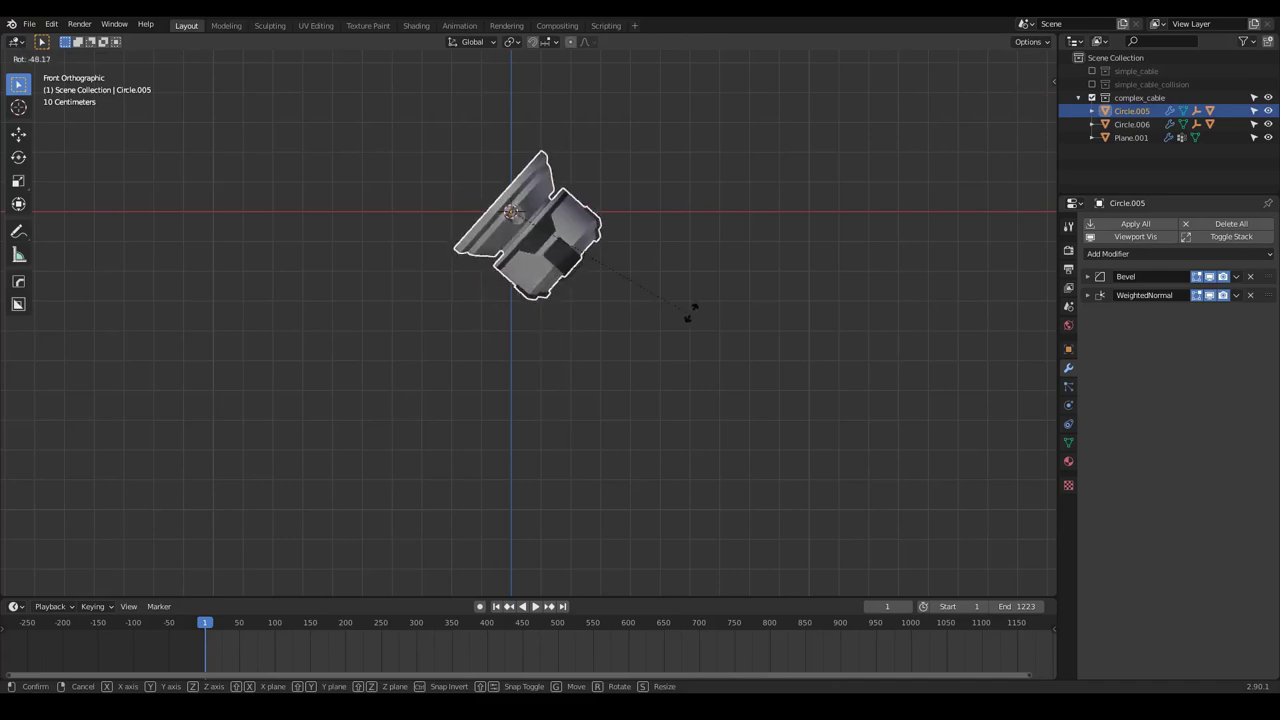
type("90")
key("Return")
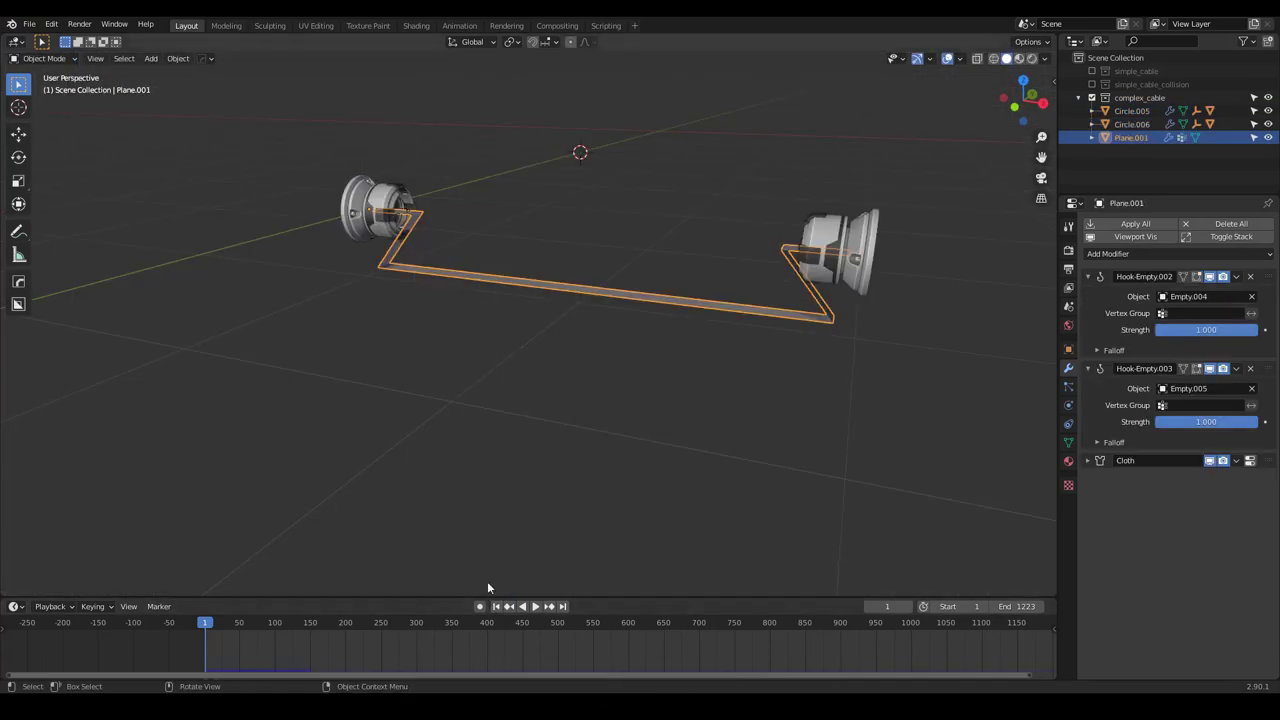
Remove both Hook modifiers from the cable strip Plane.001, keeping only the Cloth modifier
middle_click_drag(415, 320, 403, 315)
scroll(491, 246, "up", 3)
scroll(406, 320, "down", 2)
key("Tab")
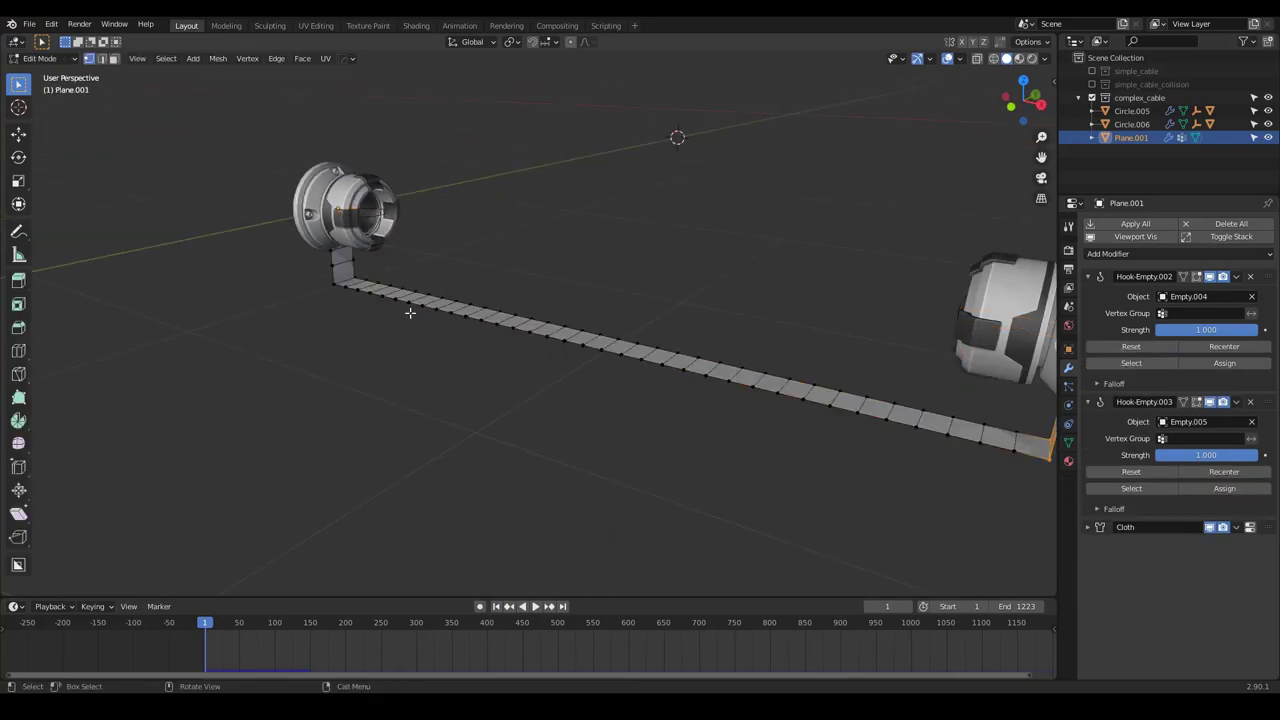
key("Tab")
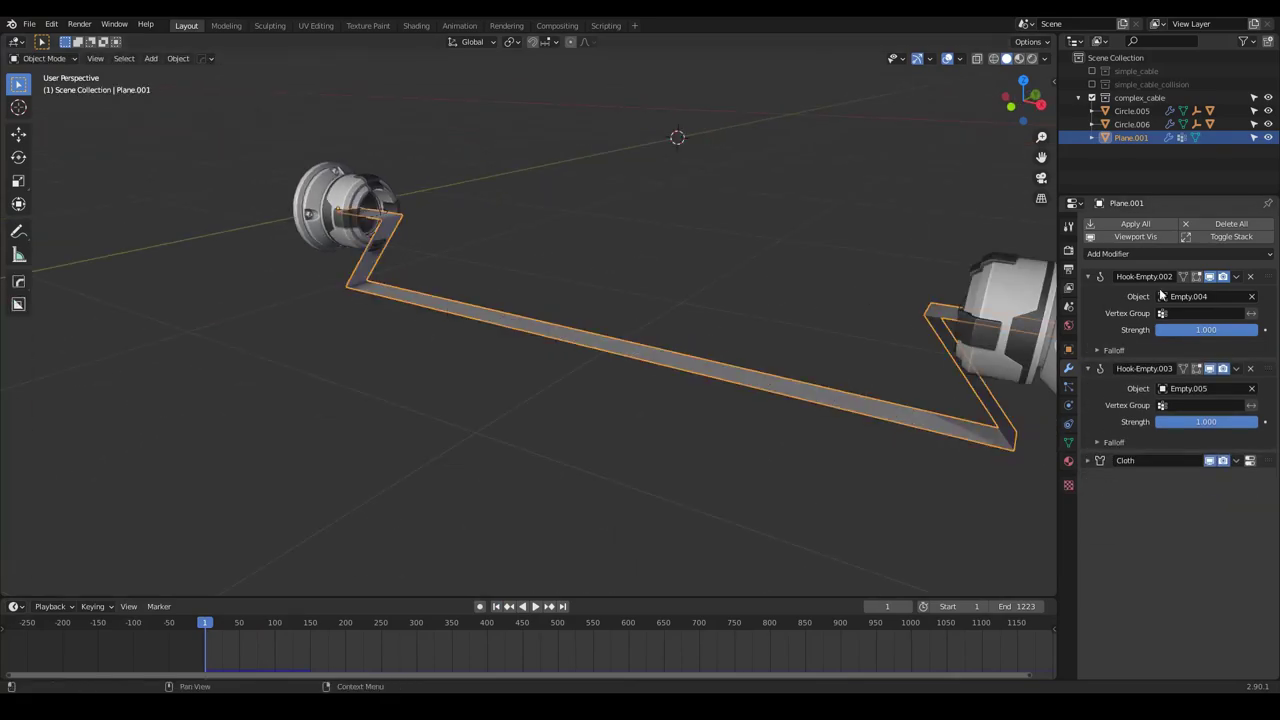
left_click(1250, 278)
left_click(1251, 278)
Delete the vertices of the vertical pieces and corners at both ends of the cable strip, leaving only the straight horizontal run
key("Tab")
middle_click_drag(436, 360, 507, 364)
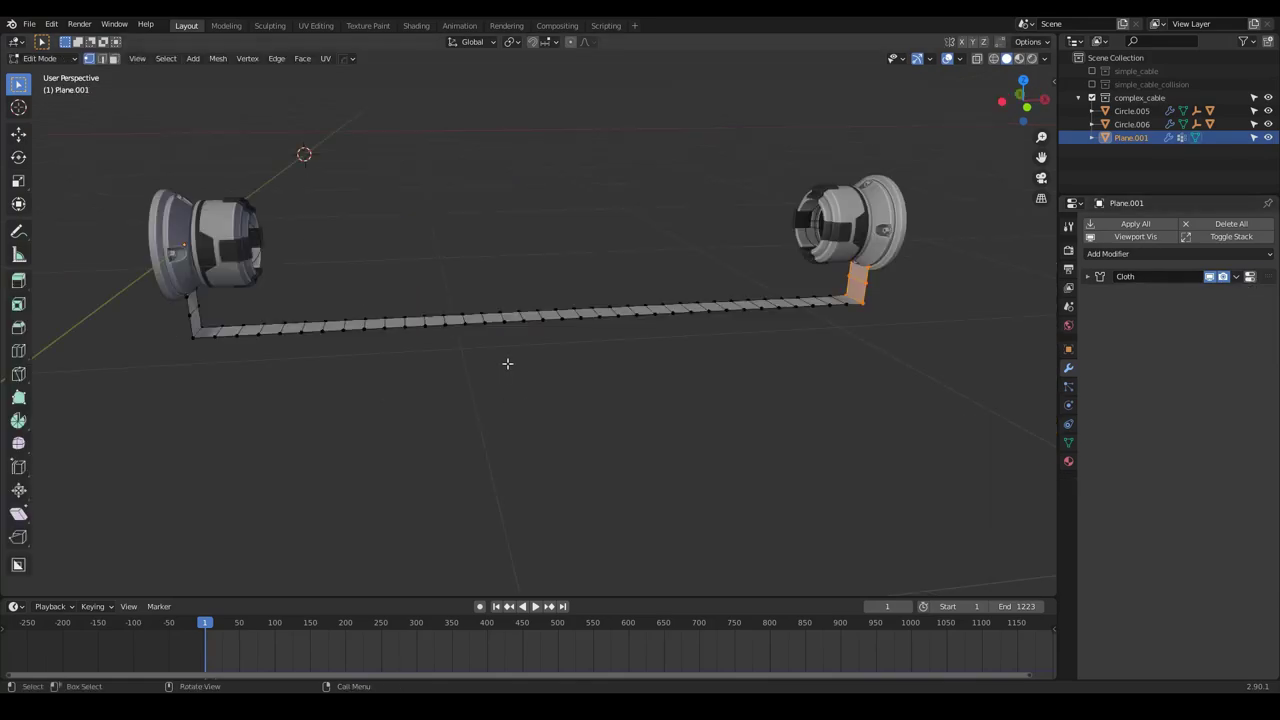
key("KP_1")
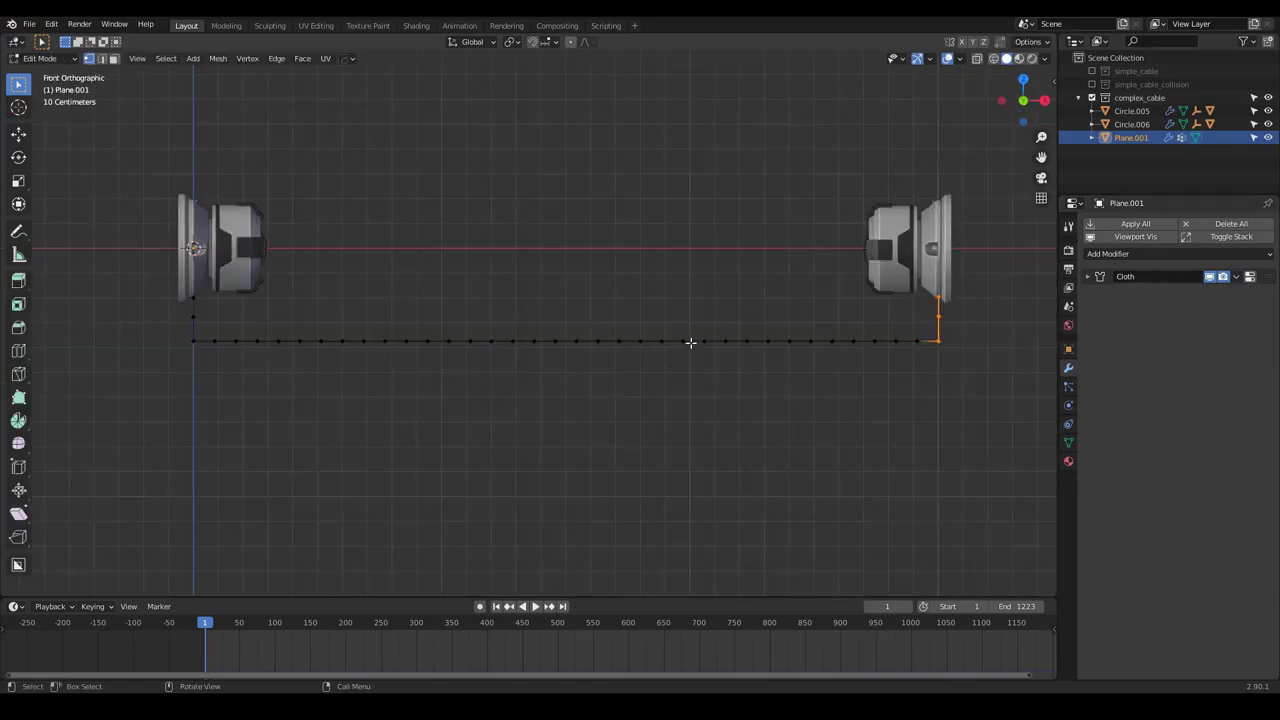
key("alt+z")
left_click_drag(933, 392, 926, 391)
key("x")
left_click(920, 388)
left_click_drag(206, 235, 144, 350)
key("x")
left_click(138, 370)
Move the whole remaining strip up about 0.37 m along Z to line it up with the connector openings
scroll(276, 324, "up", 1)
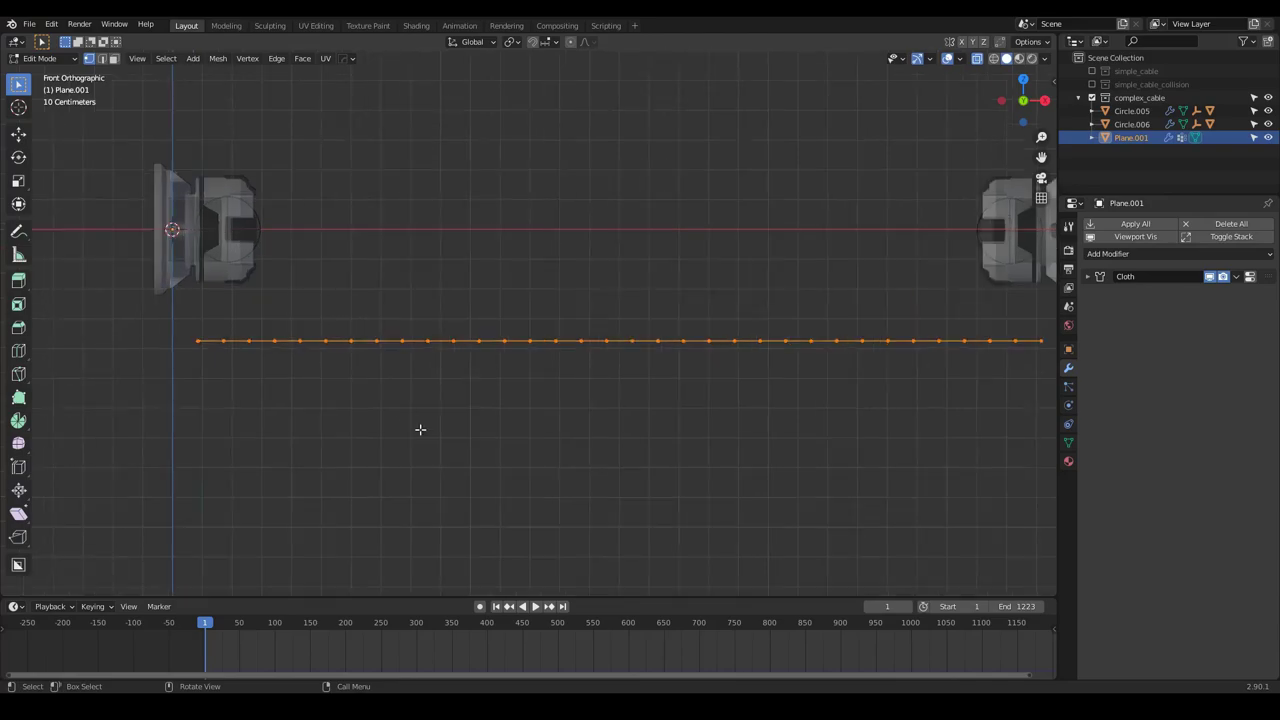
key("g")
key("z")
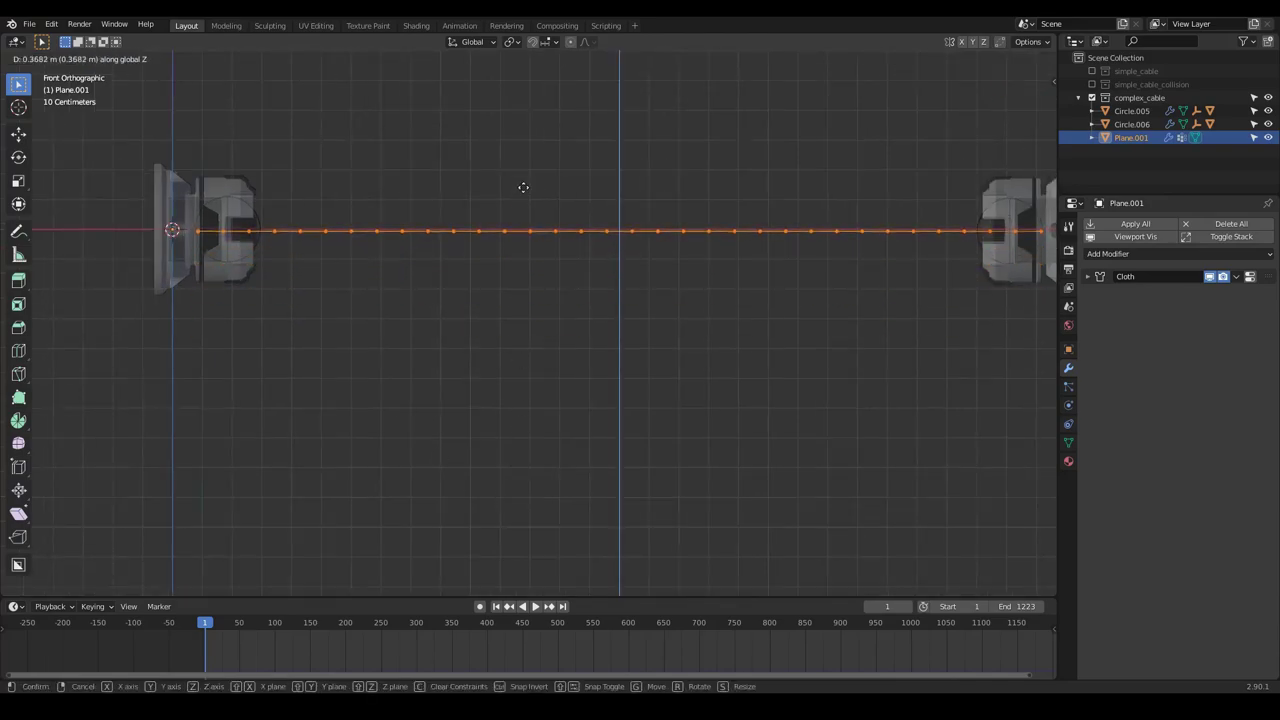
left_click(520, 175)
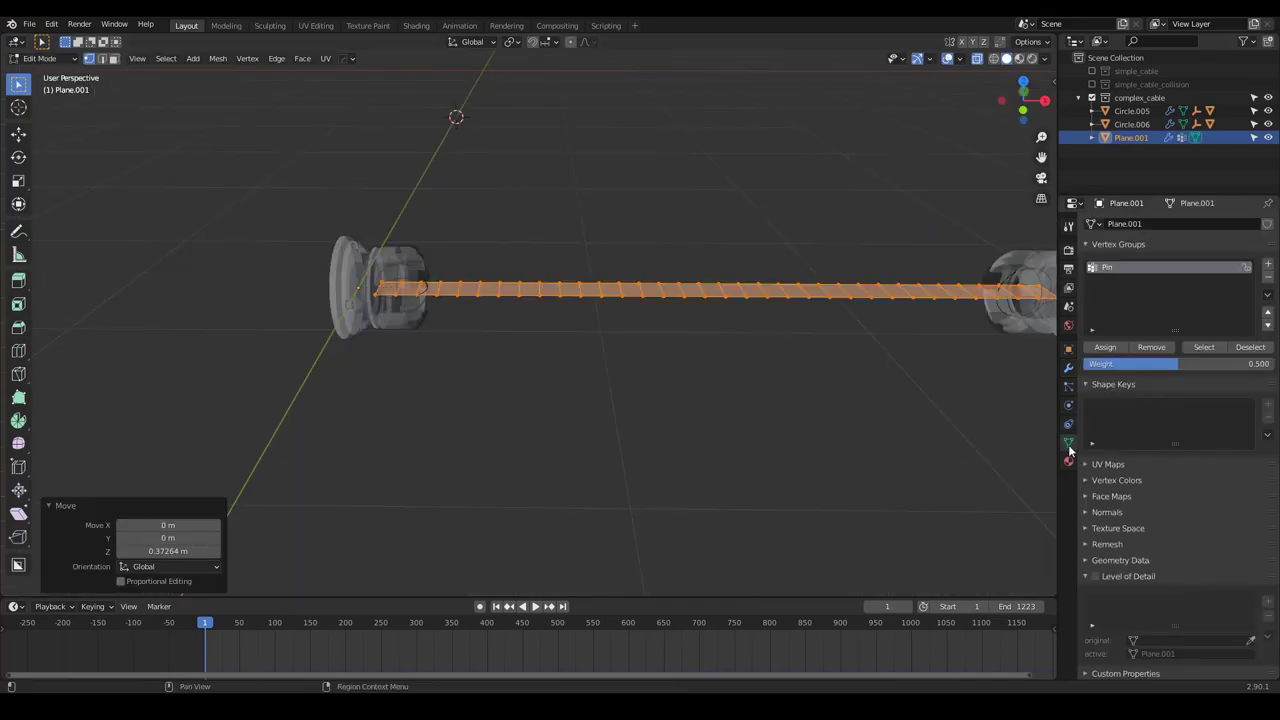
Assign the three vertex pairs inside each connector to the Pin vertex group with a weight of 1.000
middle_click_drag(557, 403, 709, 383)
key("alt+a")
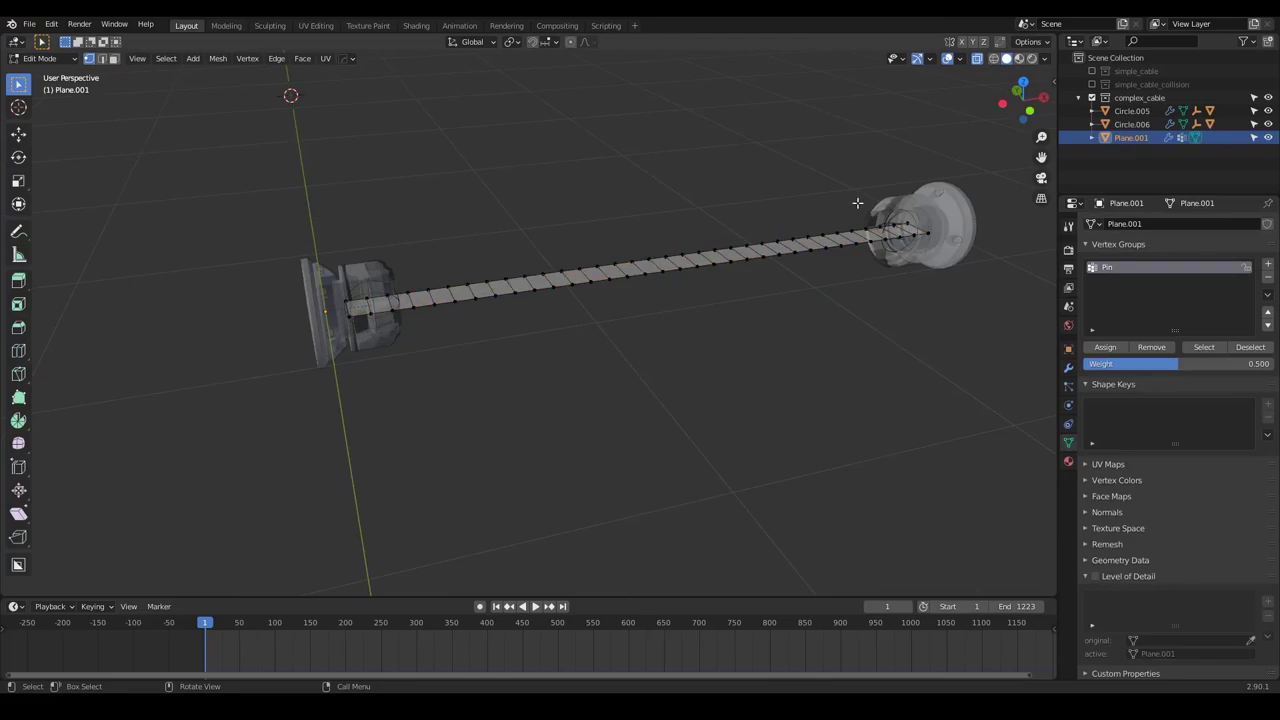
middle_click_drag(857, 203, 699, 297, "shift")
key("Tab")
key("Tab")
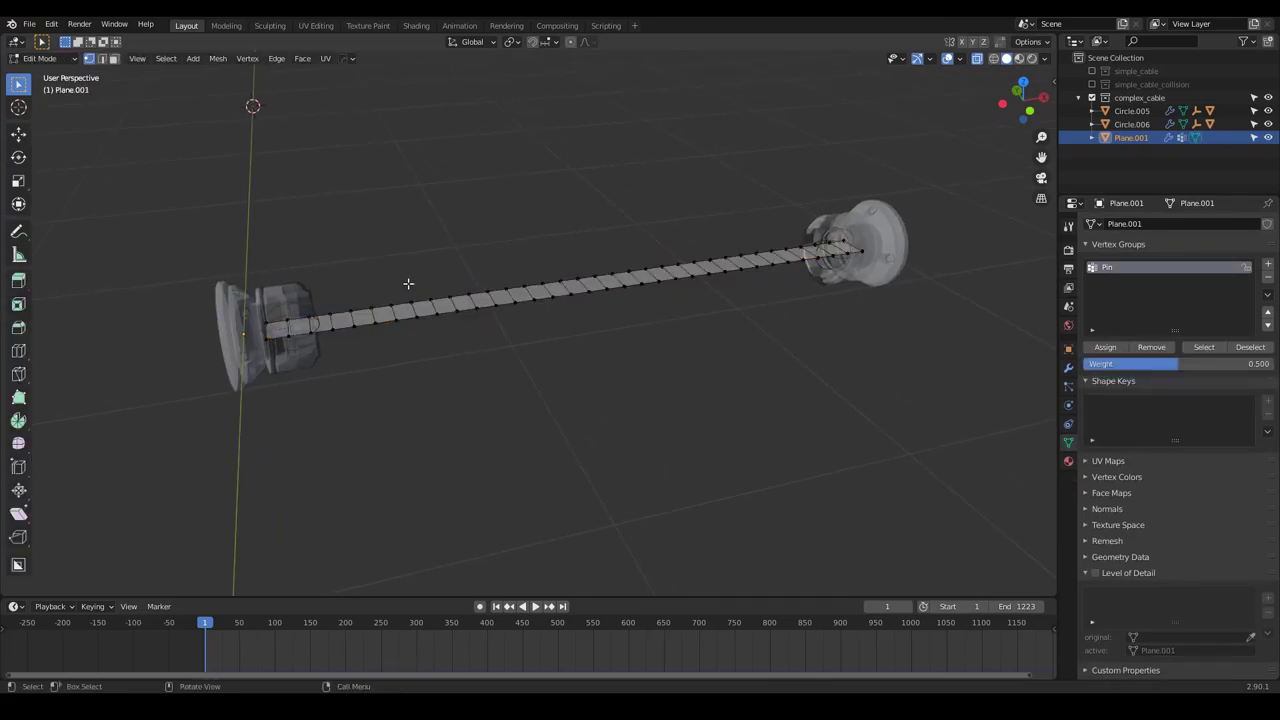
key("Tab")
key("Tab")
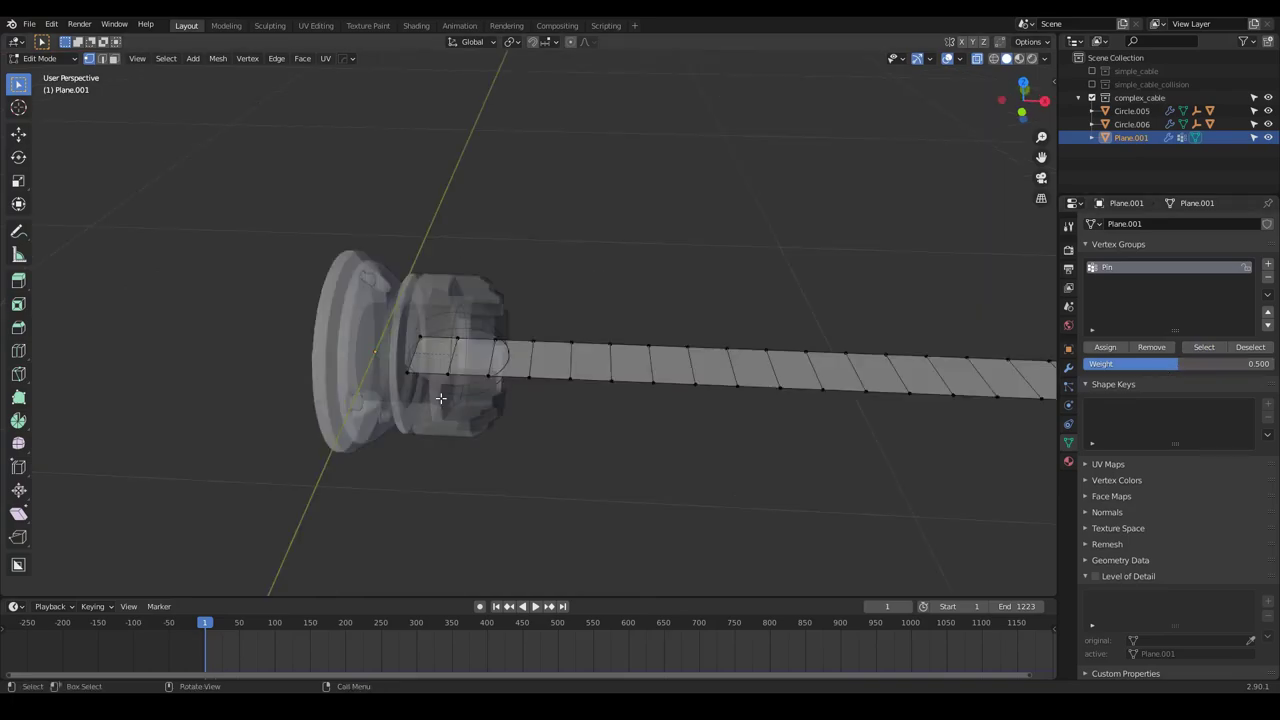
middle_click_drag(443, 400, 476, 378)
left_click_drag(514, 319, 361, 430)
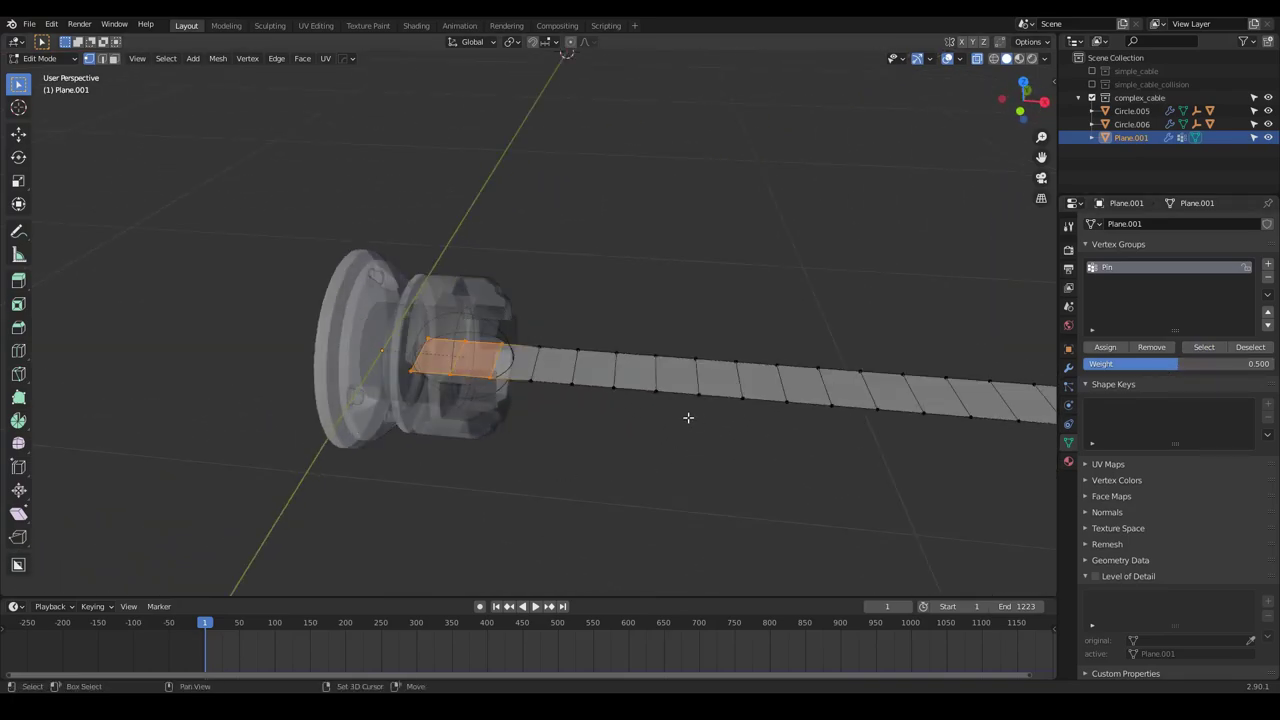
middle_click_drag(990, 430, 648, 316, "shift")
scroll(863, 394, "down", 2)
left_click_drag(678, 260, 624, 302)
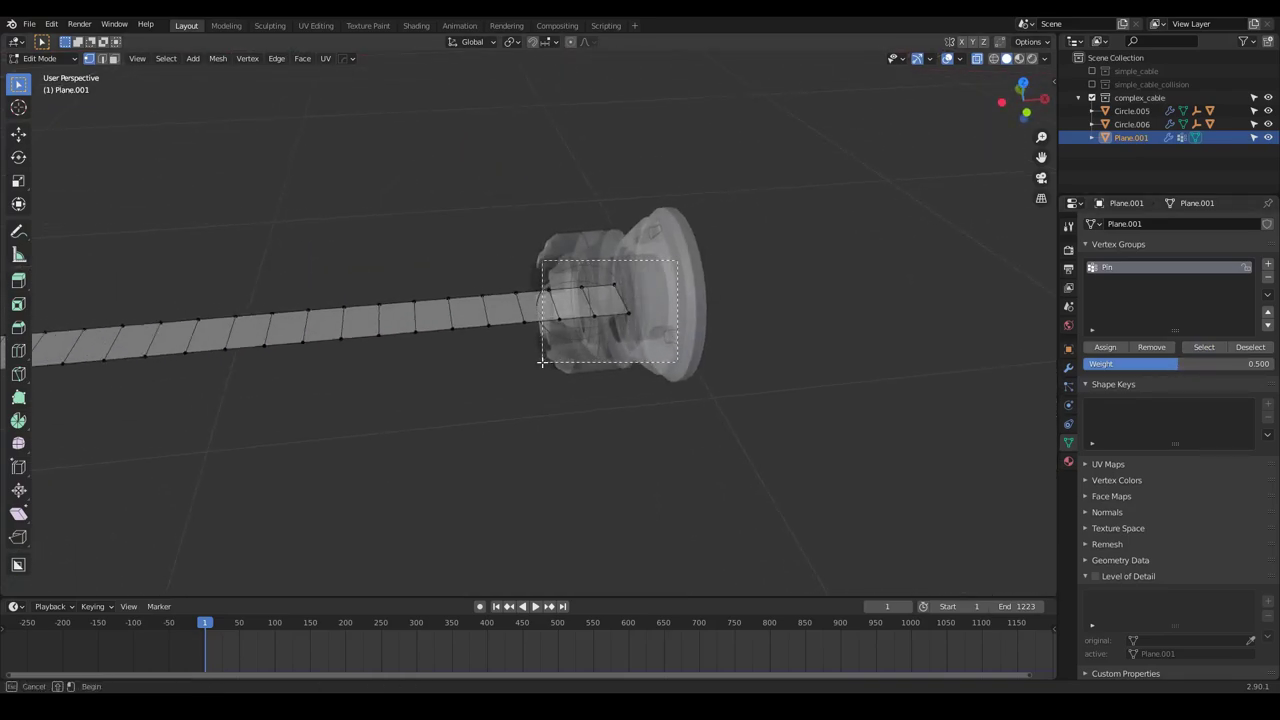
left_click_drag(542, 362, 542, 362)
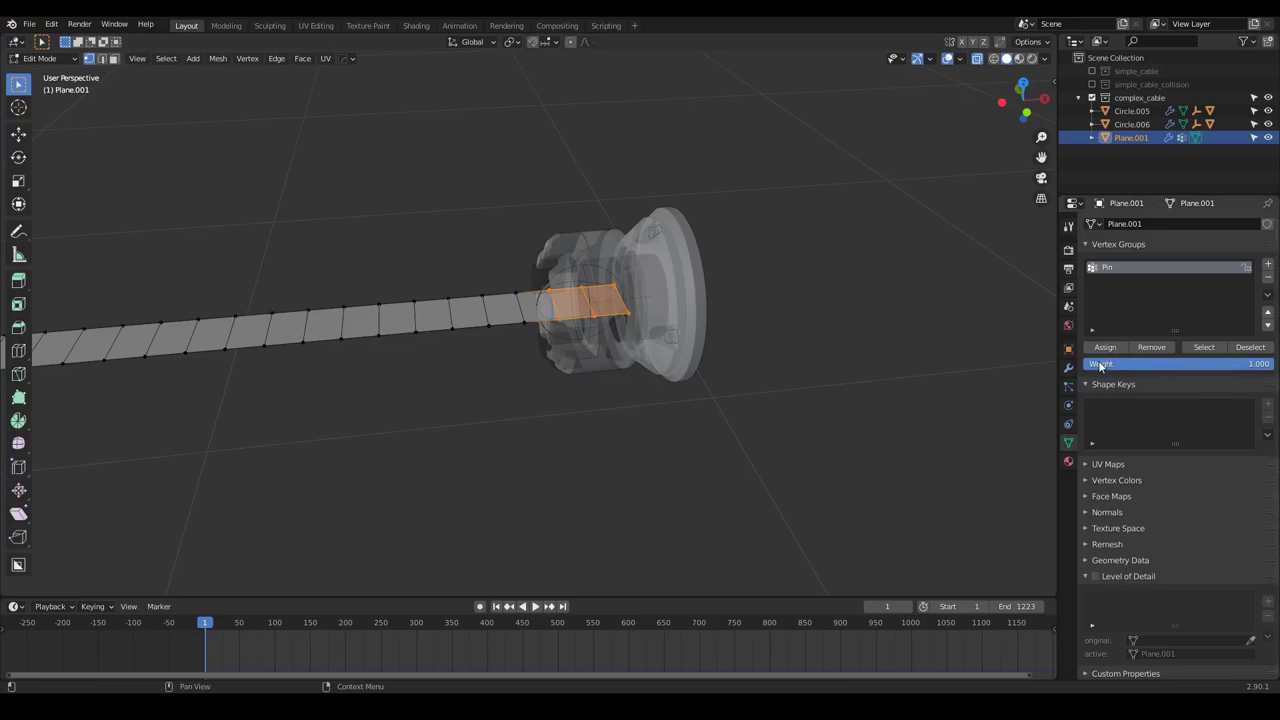
Assign the next vertex pair just outside each connector to the Pin vertex group with a weight of 0.500
middle_click_drag(542, 340, 603, 351, "shift")
scroll(603, 350, "up", 3)
key("alt+a")
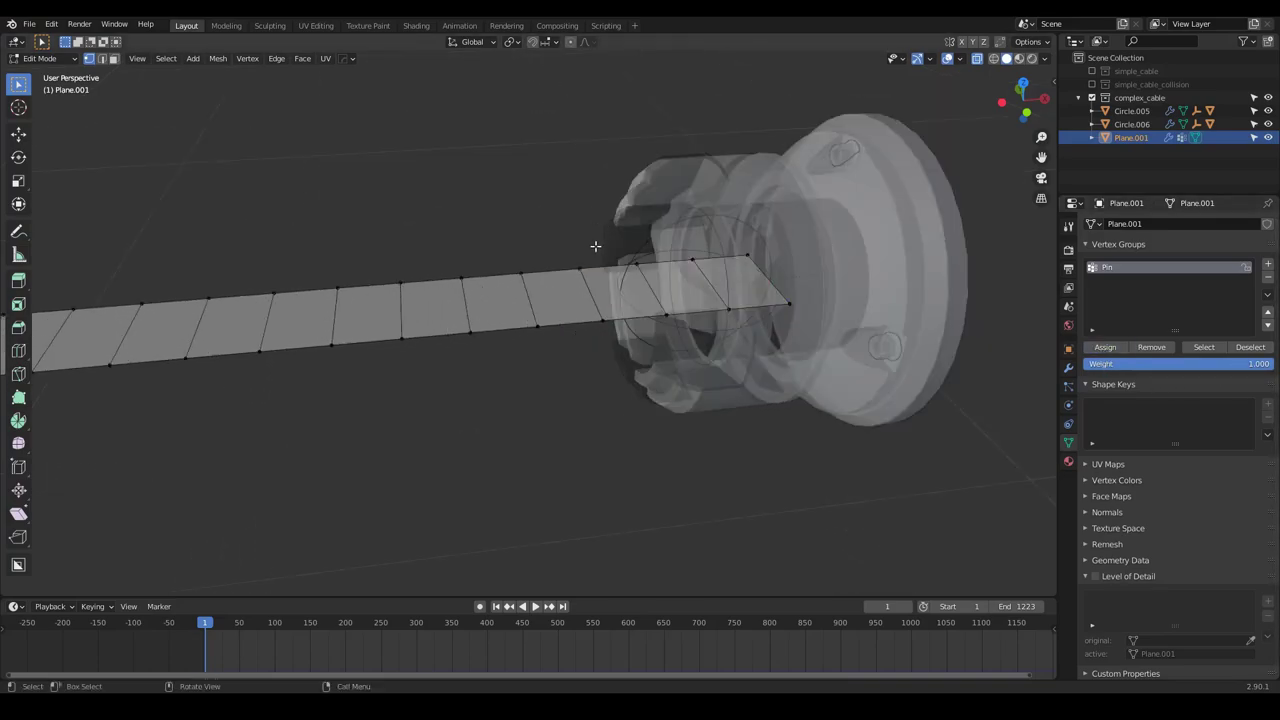
scroll(806, 272, "down", 8)
scroll(511, 317, "up", 6)
middle_click_drag(360, 366, 500, 245, "shift")
middle_click_drag(500, 245, 484, 221, "shift")
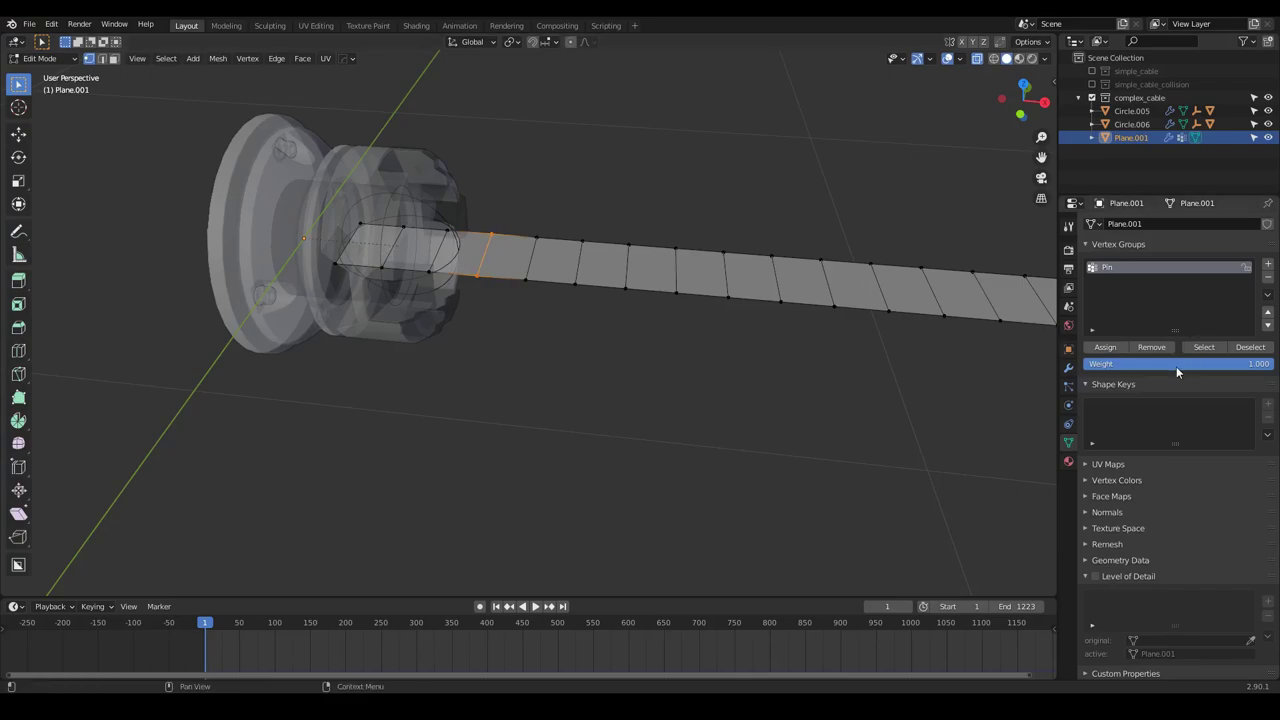
left_click(1105, 348)
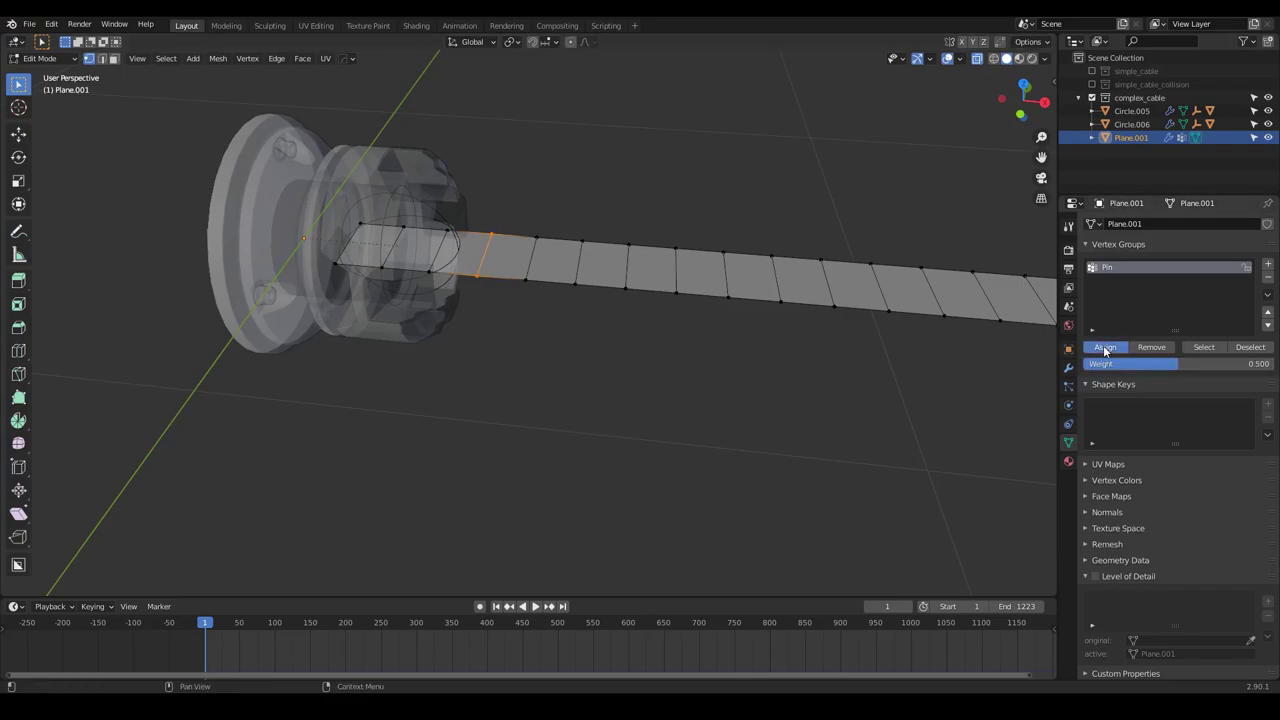
Hook the four end vertex pairs at connector Circle.005 to its child Empty.004
mouse_move(662, 336)
middle_mouse_down()
mouse_move(628, 308)
mouse_move(640, 323)
middle_mouse_up()
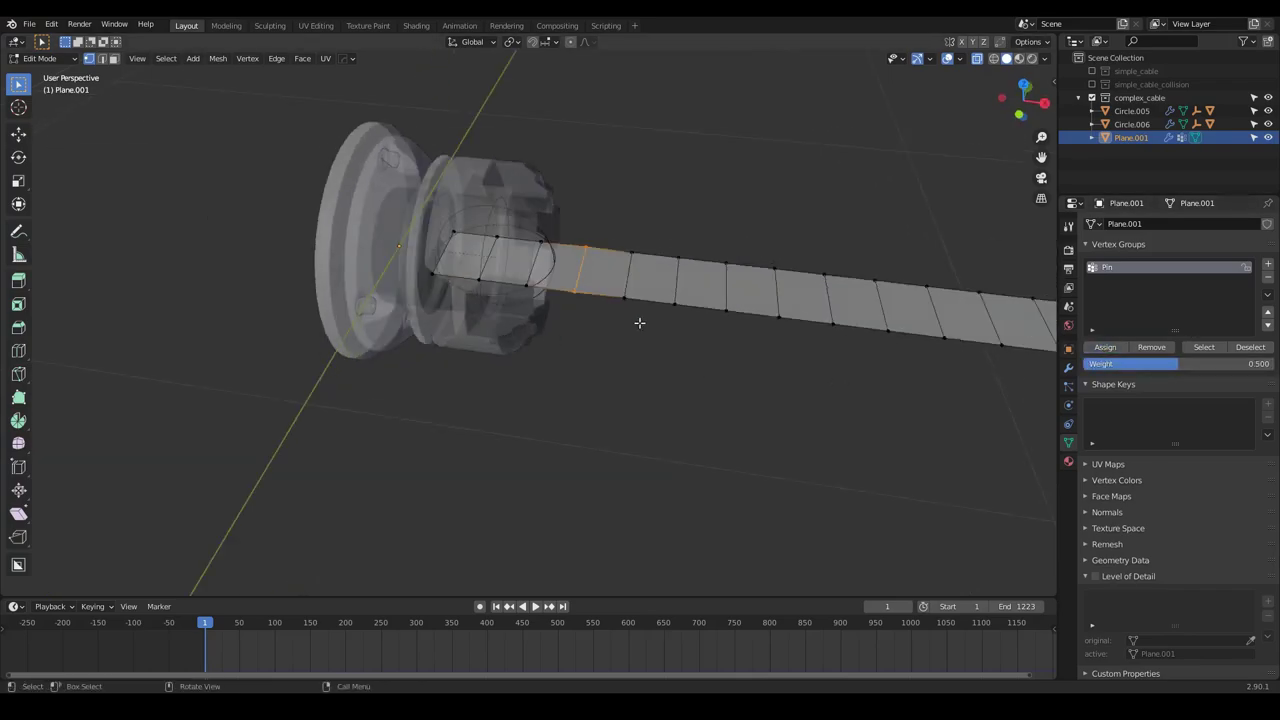
left_click(1092, 111)
left_click(1133, 151)
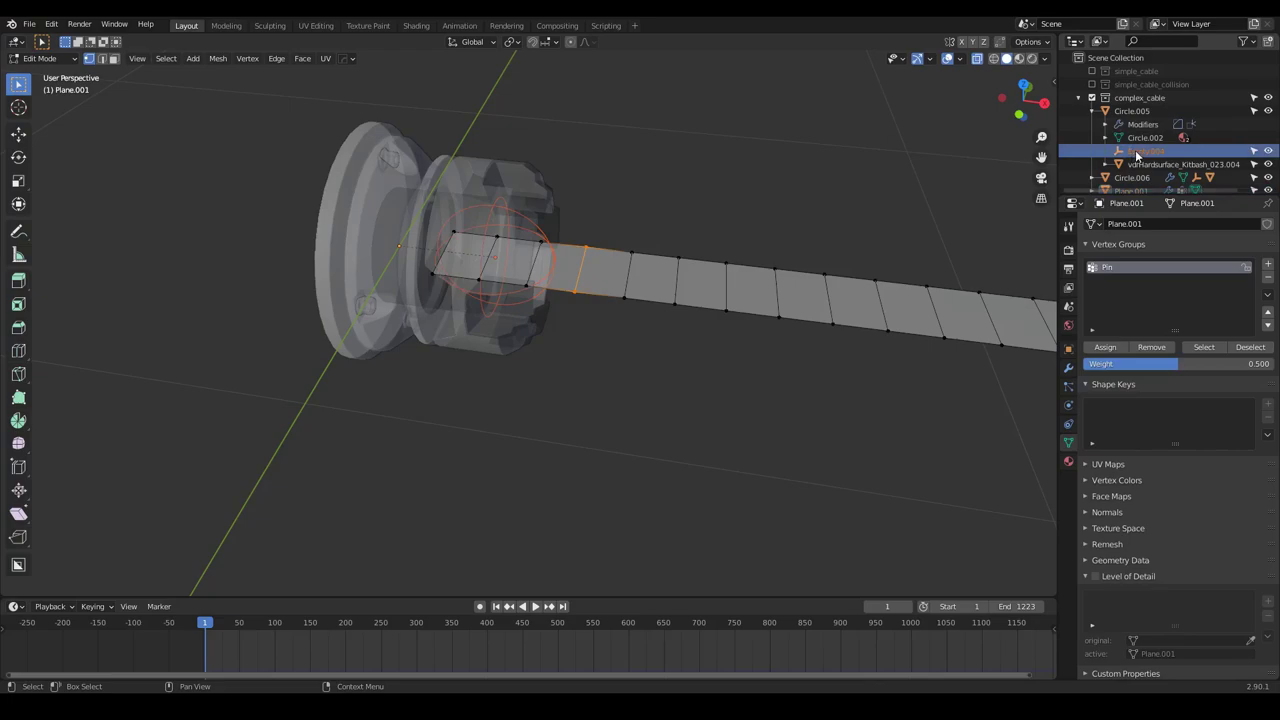
left_click(1069, 369)
left_click_drag(600, 177, 403, 314)
middle_click_drag(403, 315, 535, 234)
middle_click_drag(458, 256, 425, 294)
key("F3")
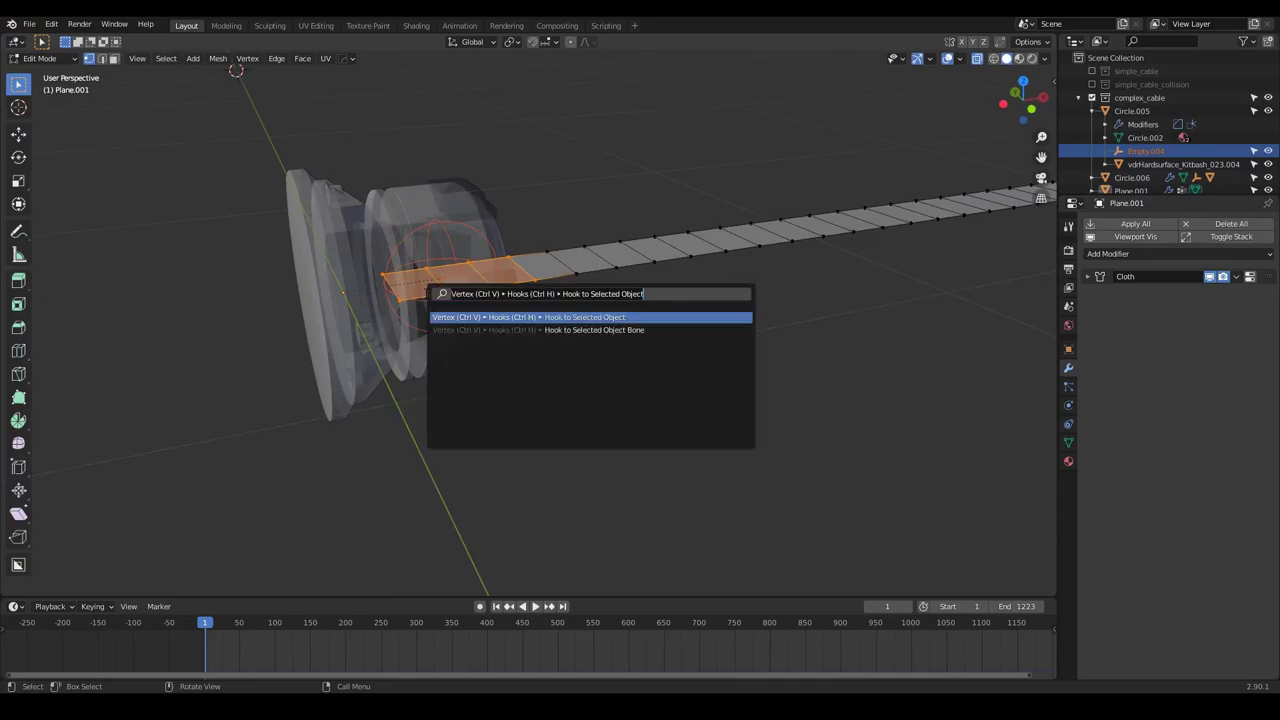
left_click(563, 317)
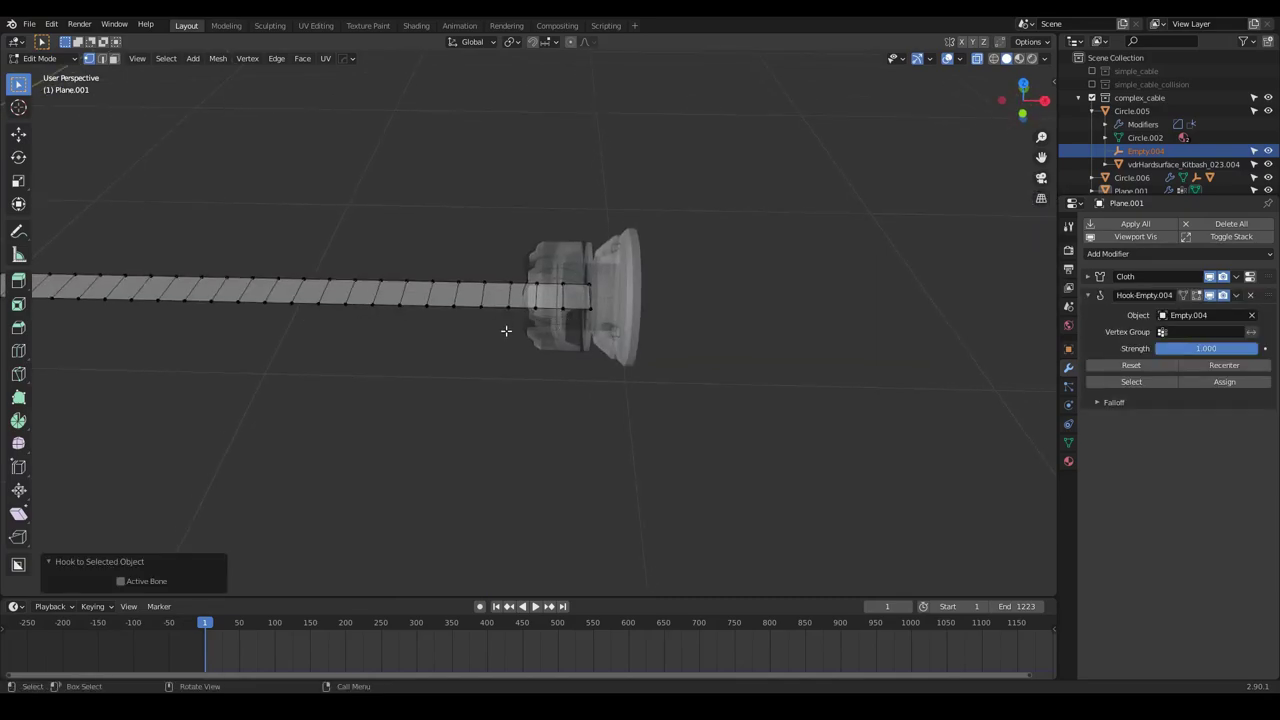
Hook the four end vertex pairs at connector Circle.006 to its child Empty.005
scroll(506, 329, "up", 4)
left_click_drag(719, 187, 500, 345)
scroll(655, 272, "down", 5)
scroll(609, 332, "down", 3)
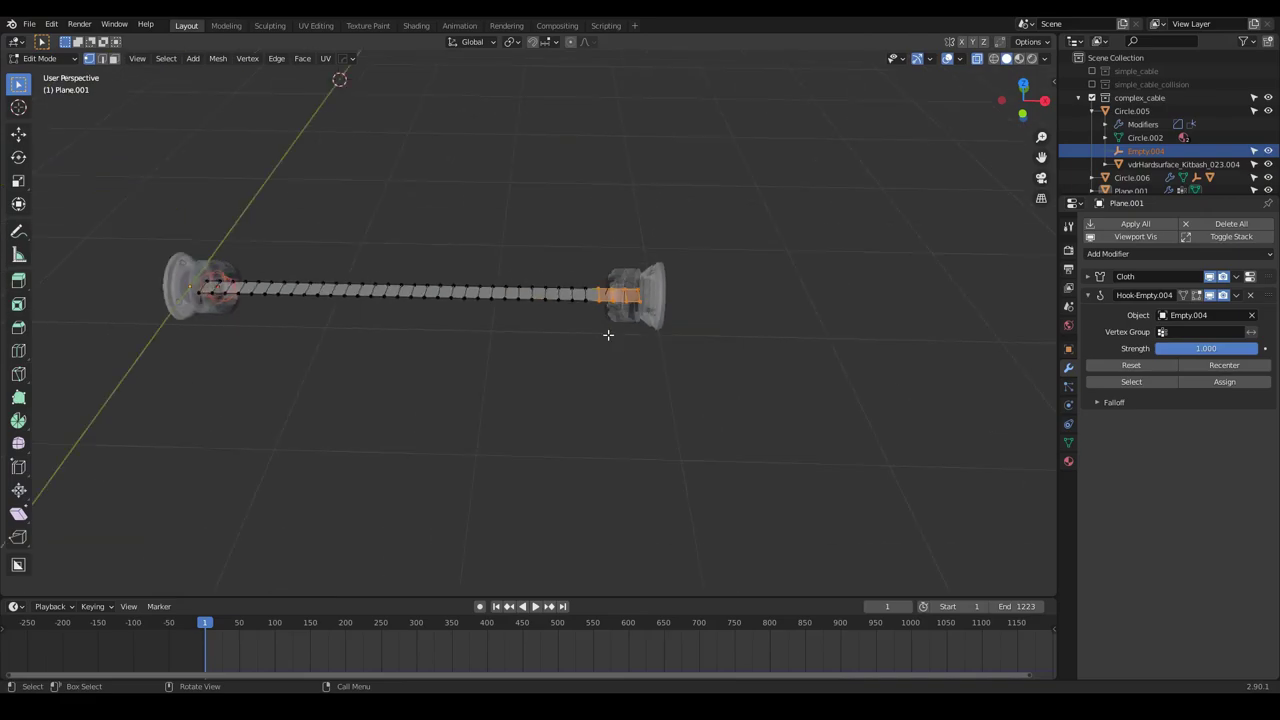
scroll(613, 310, "up", 9)
scroll(1120, 178, "down", 1)
left_click(1105, 167)
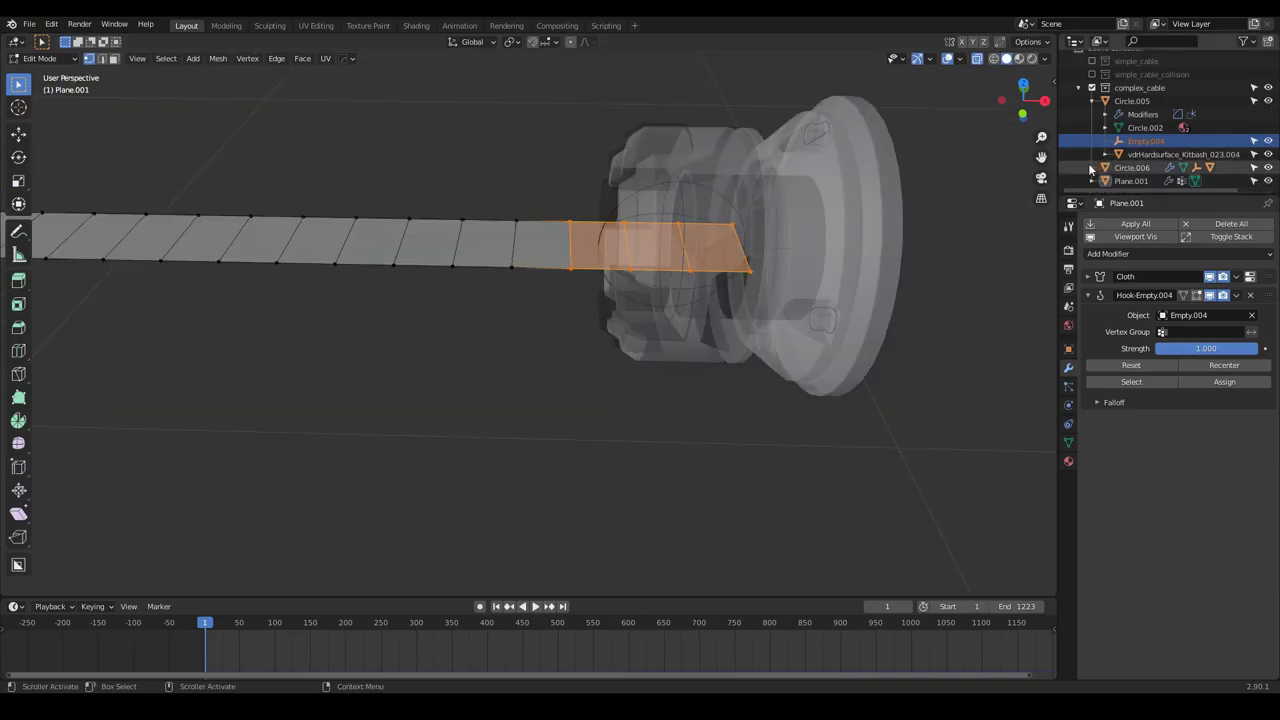
scroll(1120, 160, "down", 3)
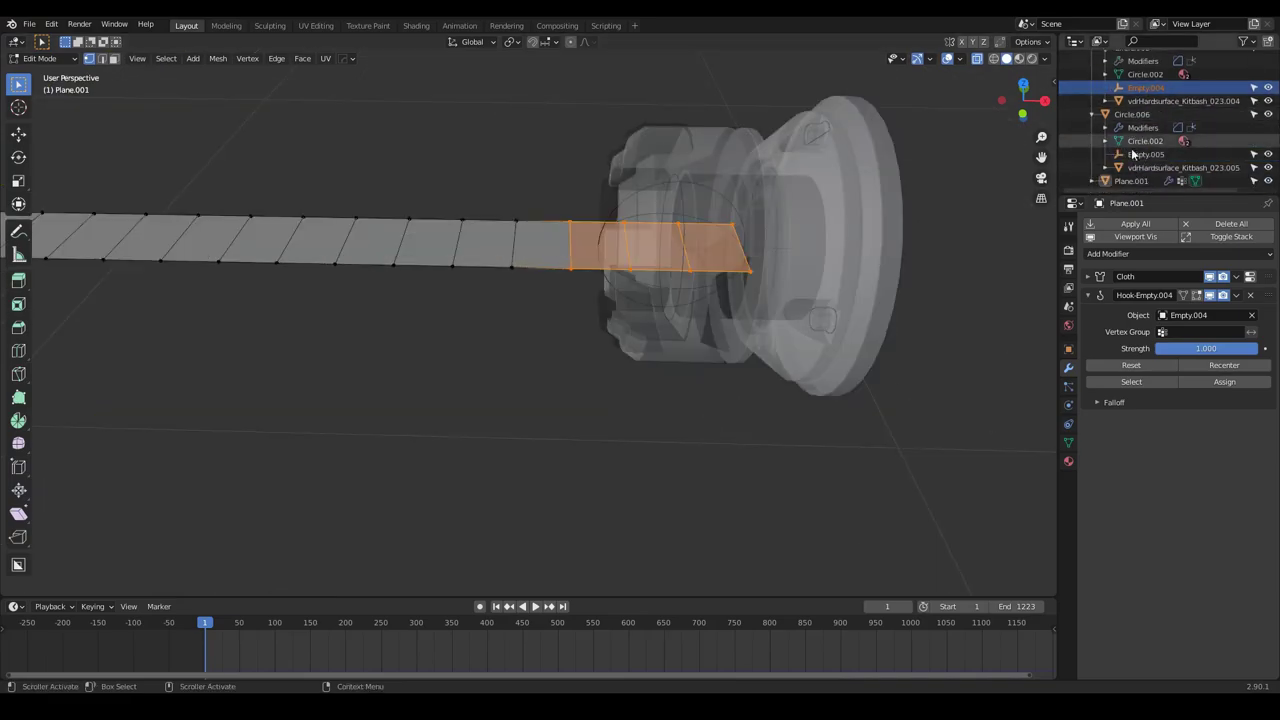
left_click(1131, 155)
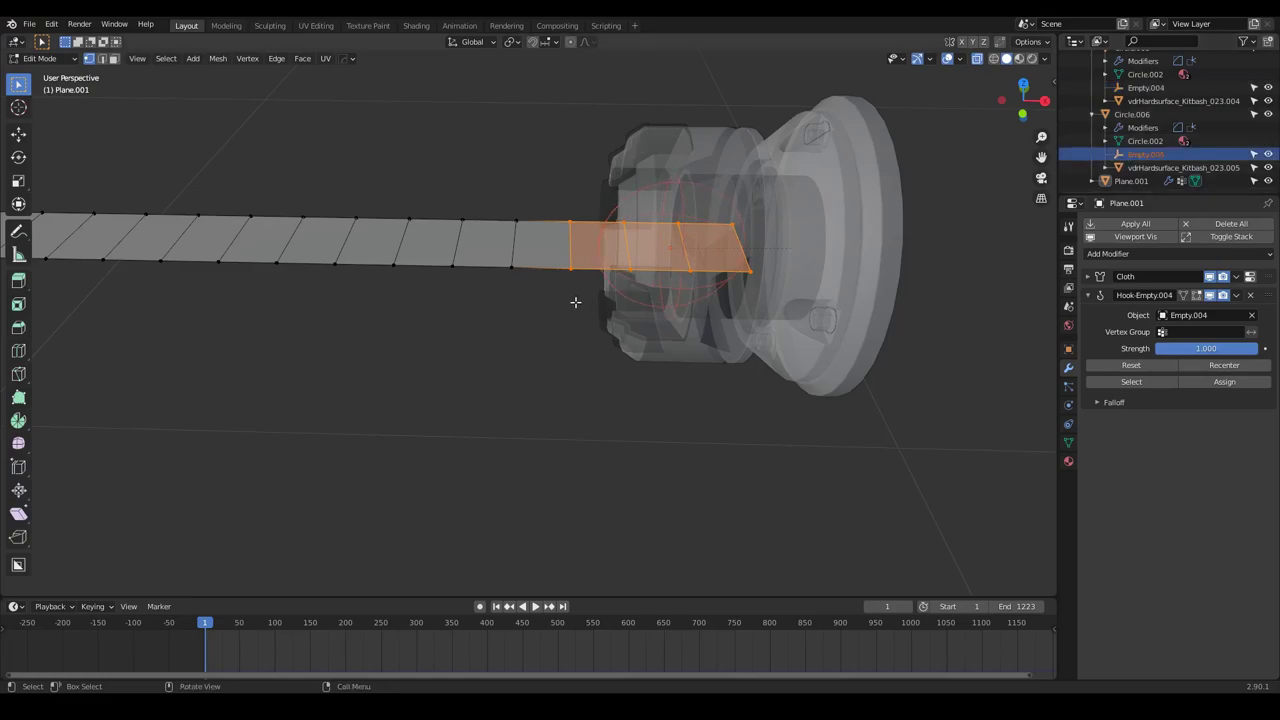
middle_click_drag(574, 303, 506, 280)
key("F3")
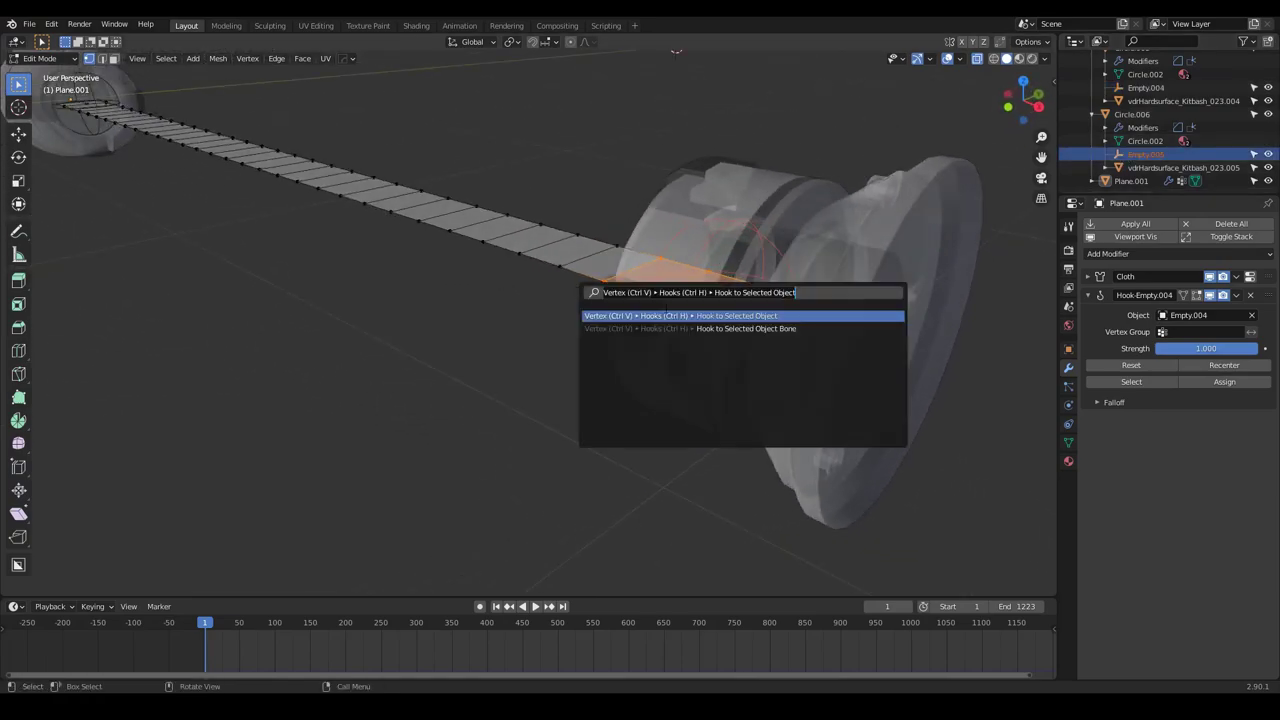
left_click(740, 318)
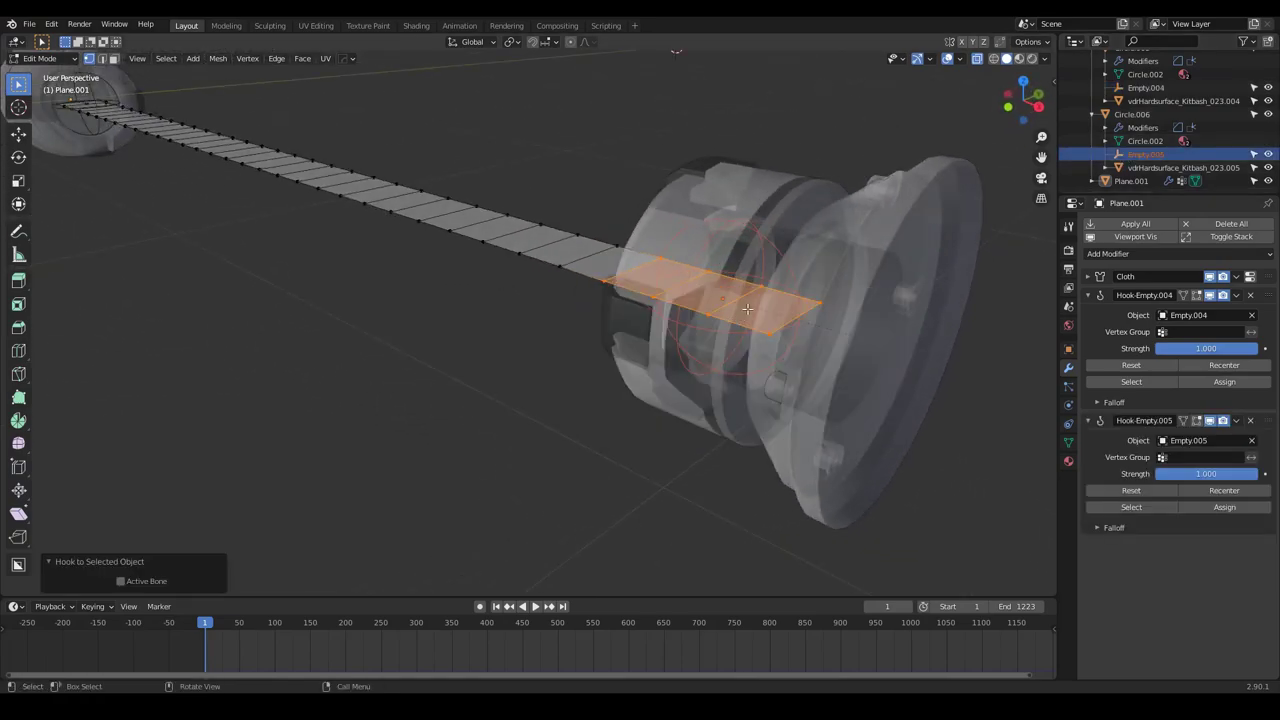
Place the strip's Cloth modifier below both Hook modifiers and play the simulation
scroll(747, 310, "down", 2)
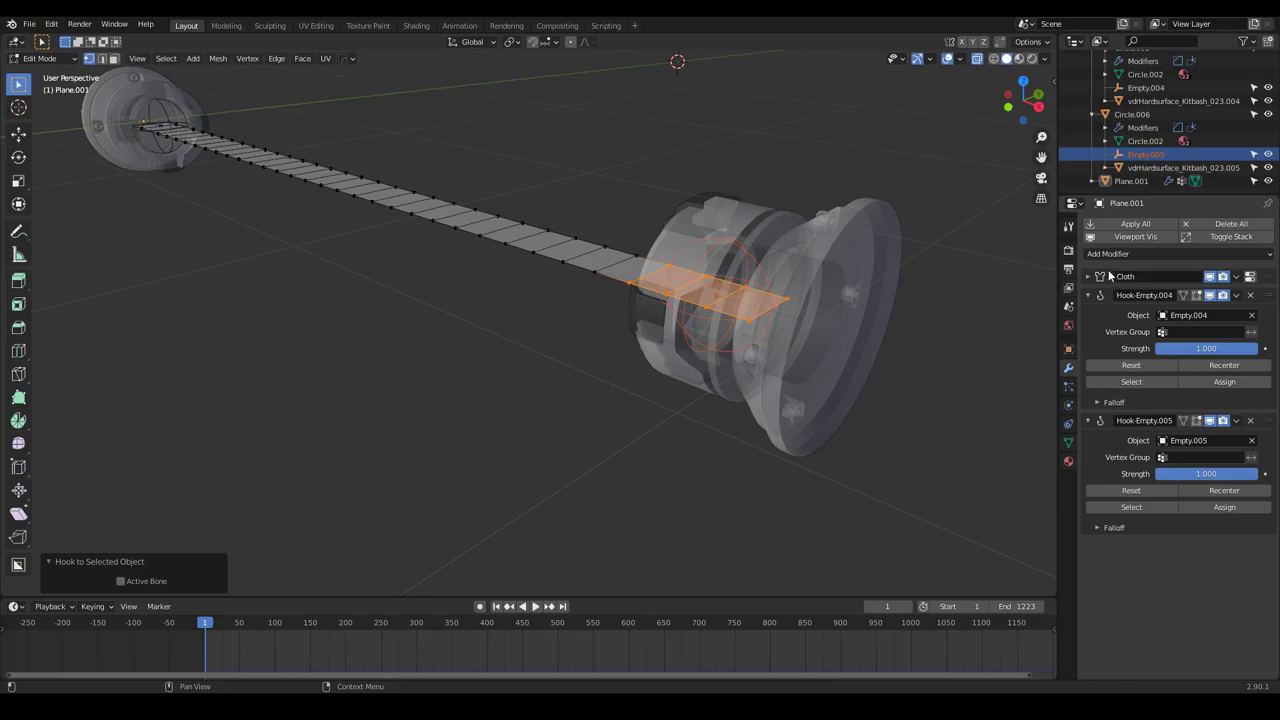
left_click_drag(1269, 278, 1262, 533)
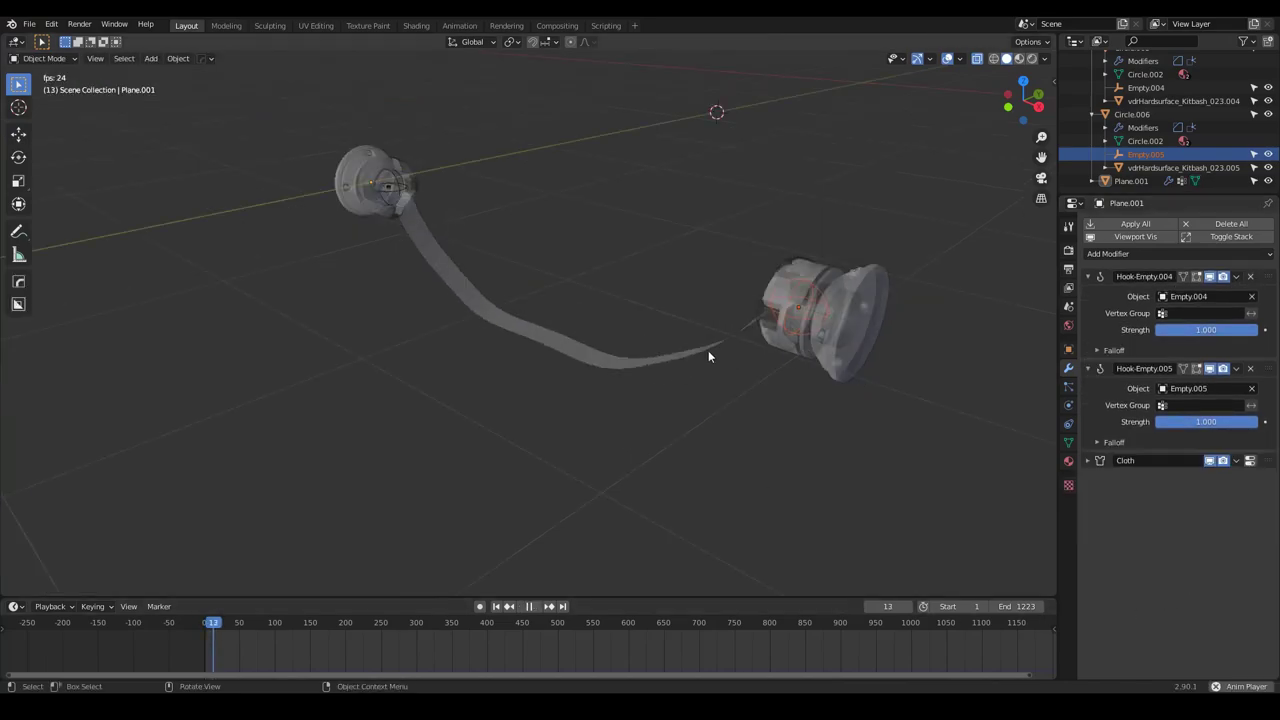
middle_click_drag(535, 292, 662, 290)
middle_click_drag(564, 521, 628, 404)
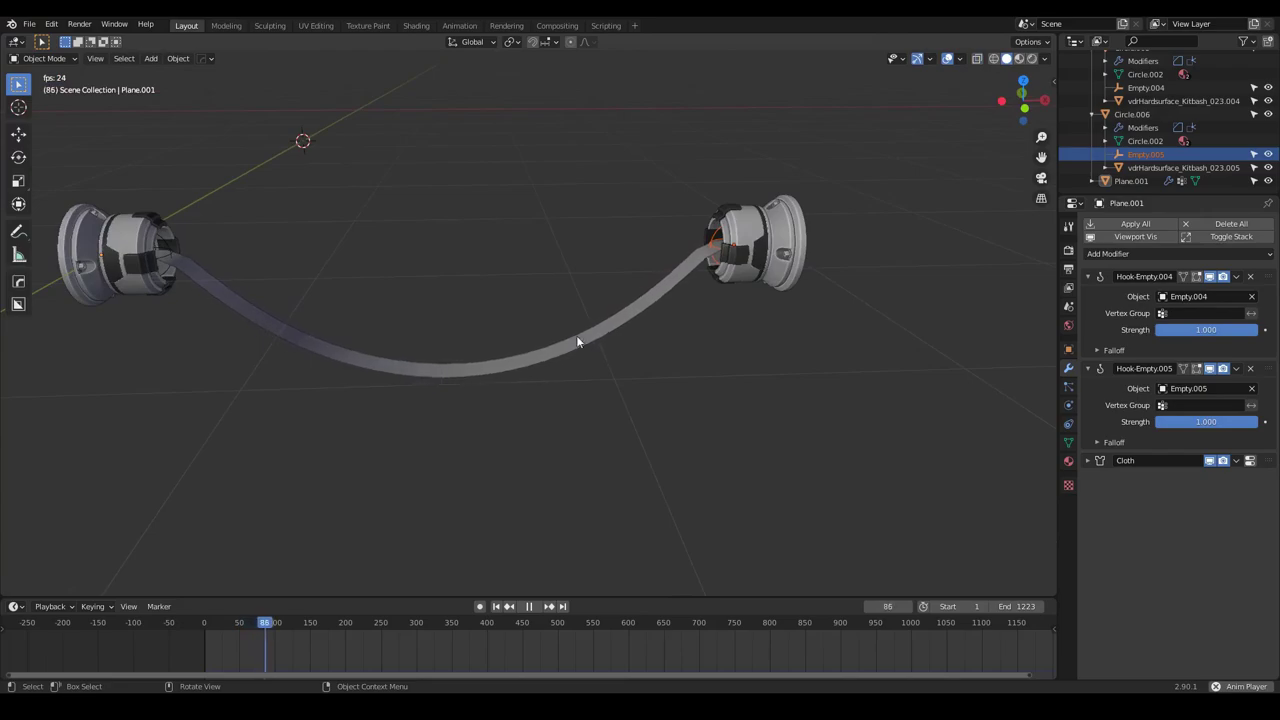
Test the cable during playback by moving connector Circle.006 and rotating it about the X axis
left_click(759, 277)
key("g")
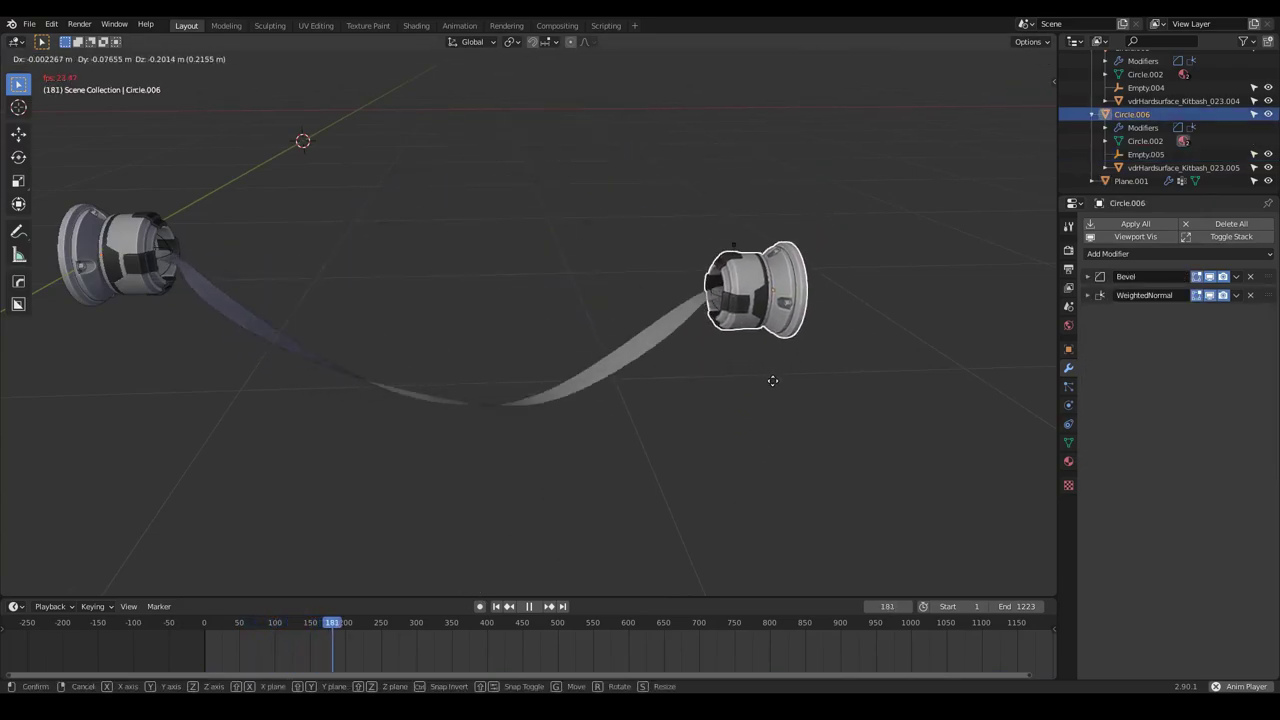
left_click(754, 410)
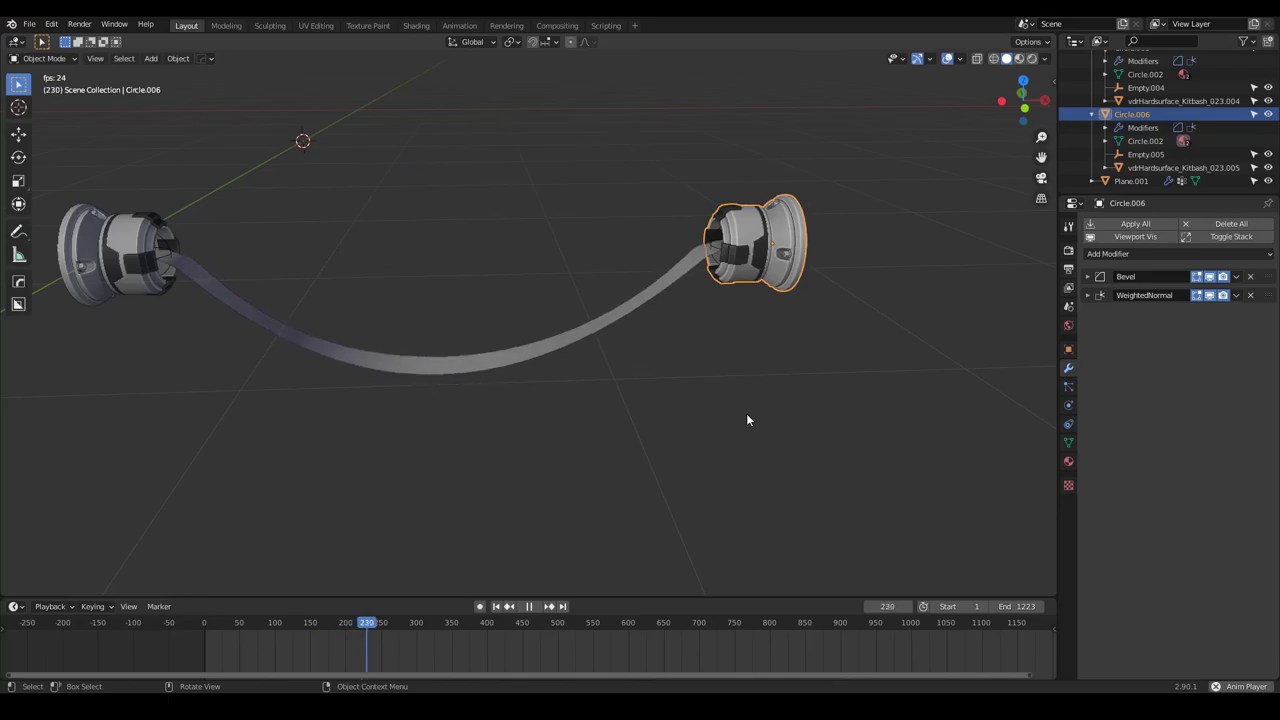
middle_click_drag(716, 306, 783, 324)
key("r")
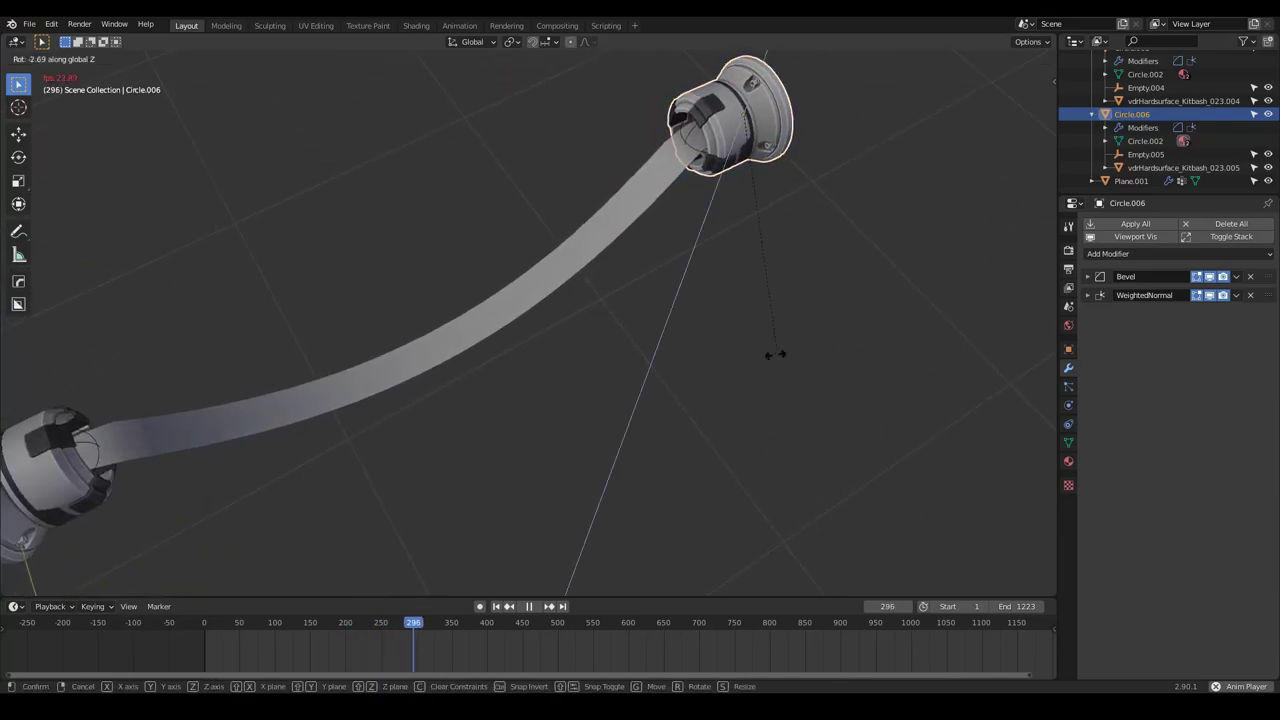
key("x")
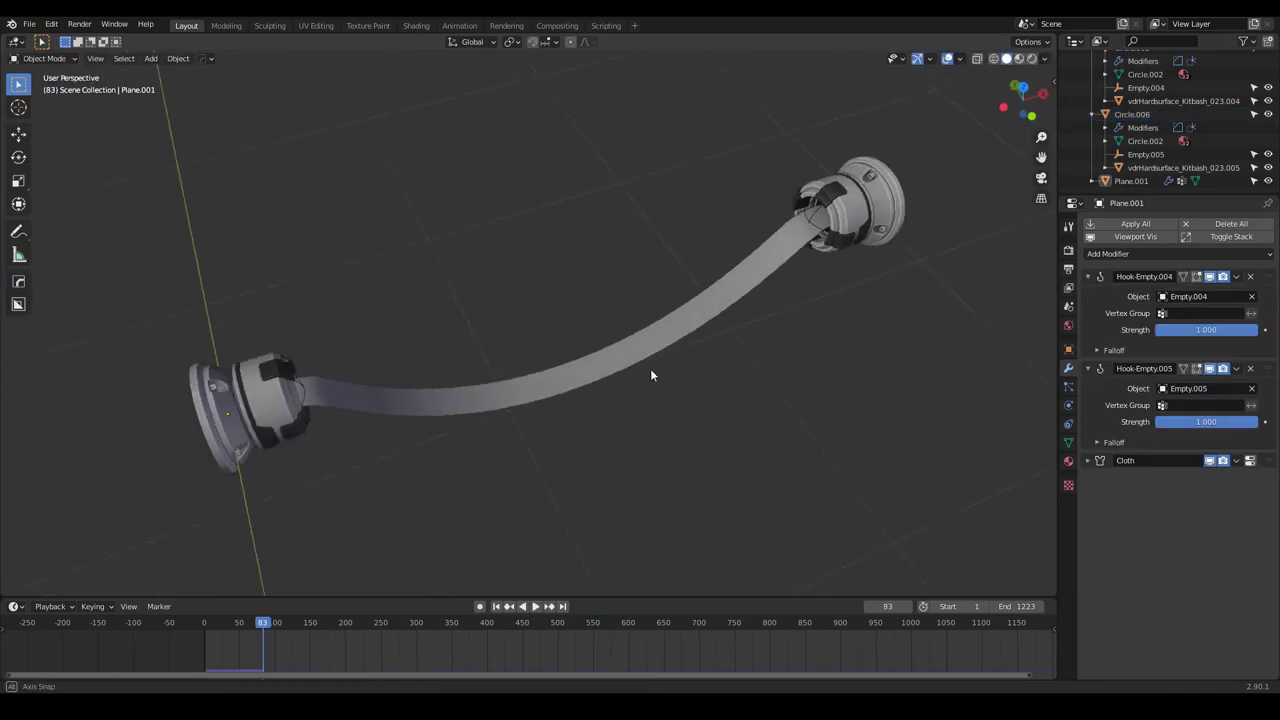
Return the animation to frame 1
middle_click_drag(651, 370, 664, 384)
left_click(498, 605)
middle_click_drag(665, 460, 620, 412)
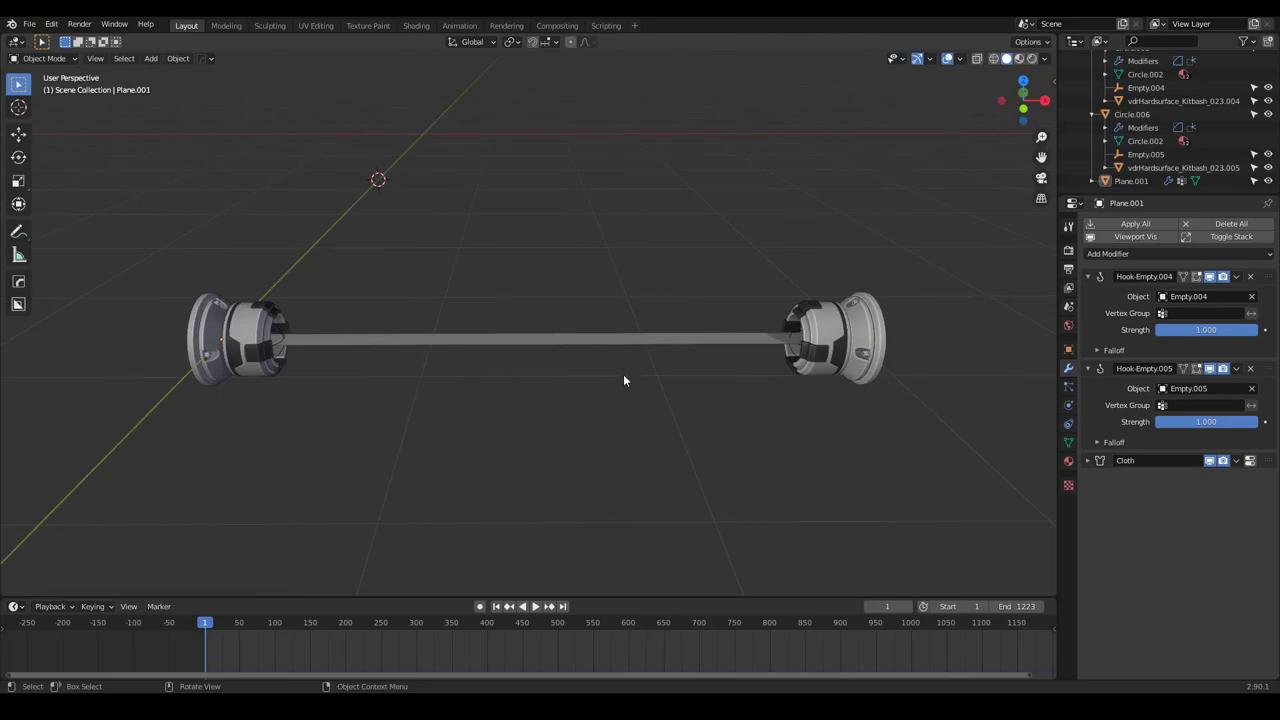
mouse_move(311, 705)
middle_click_drag(629, 400, 664, 404)
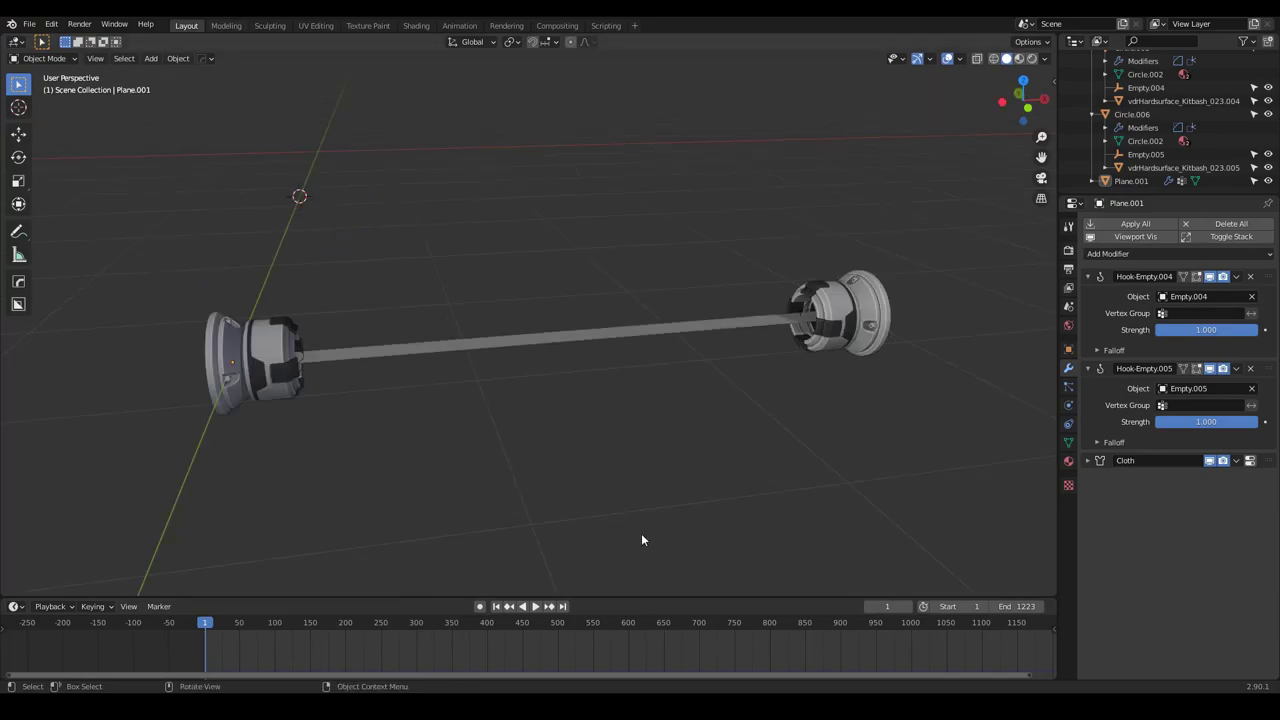
middle_click_drag(694, 518, 672, 444)
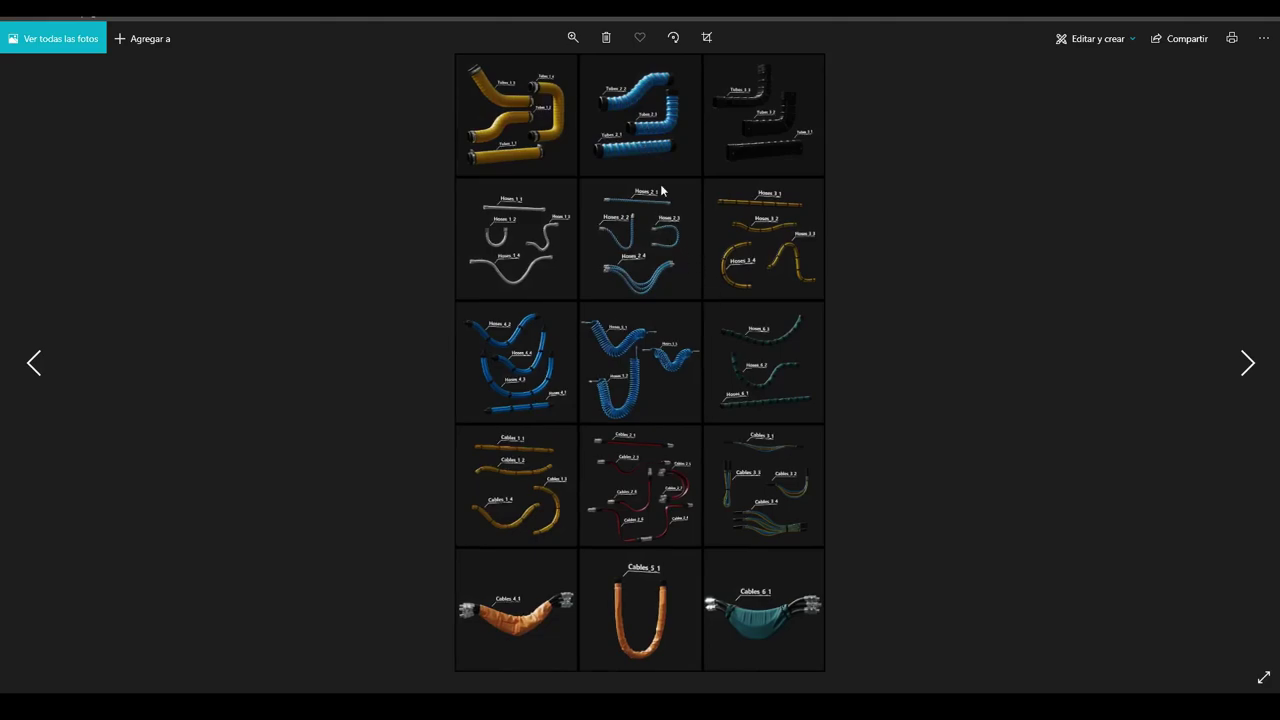
Switch to the photo viewer and examine the hose and cable models in the kitbash overview image
scroll(661, 190, "up", 5)
left_click_drag(709, 285, 675, 246)
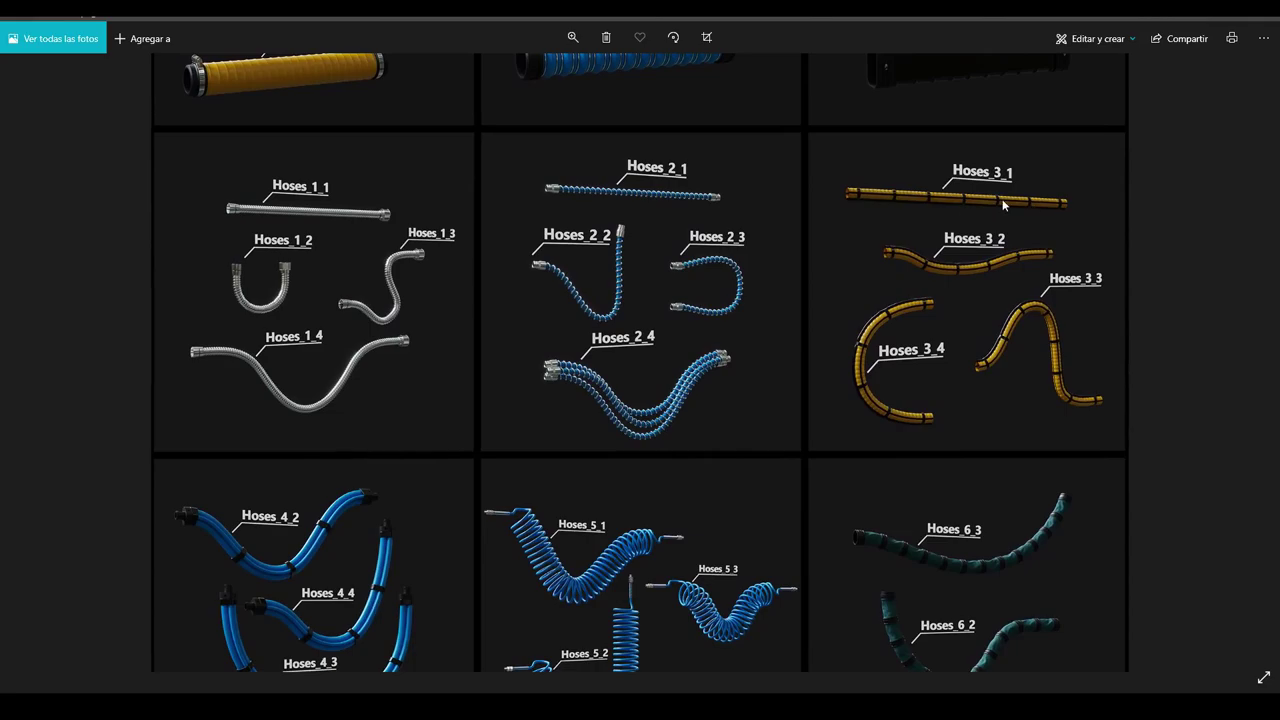
left_click_drag(852, 442, 866, 51)
left_click_drag(228, 451, 221, 347)
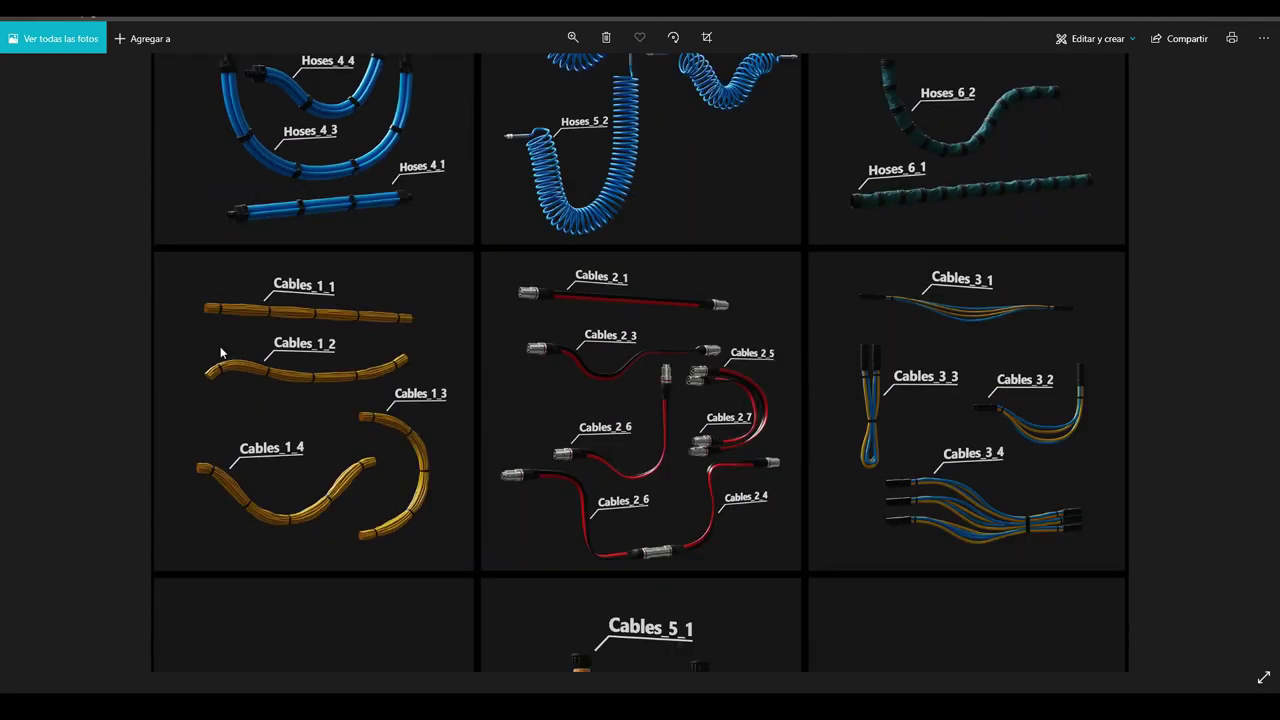
left_click_drag(730, 365, 675, 675)
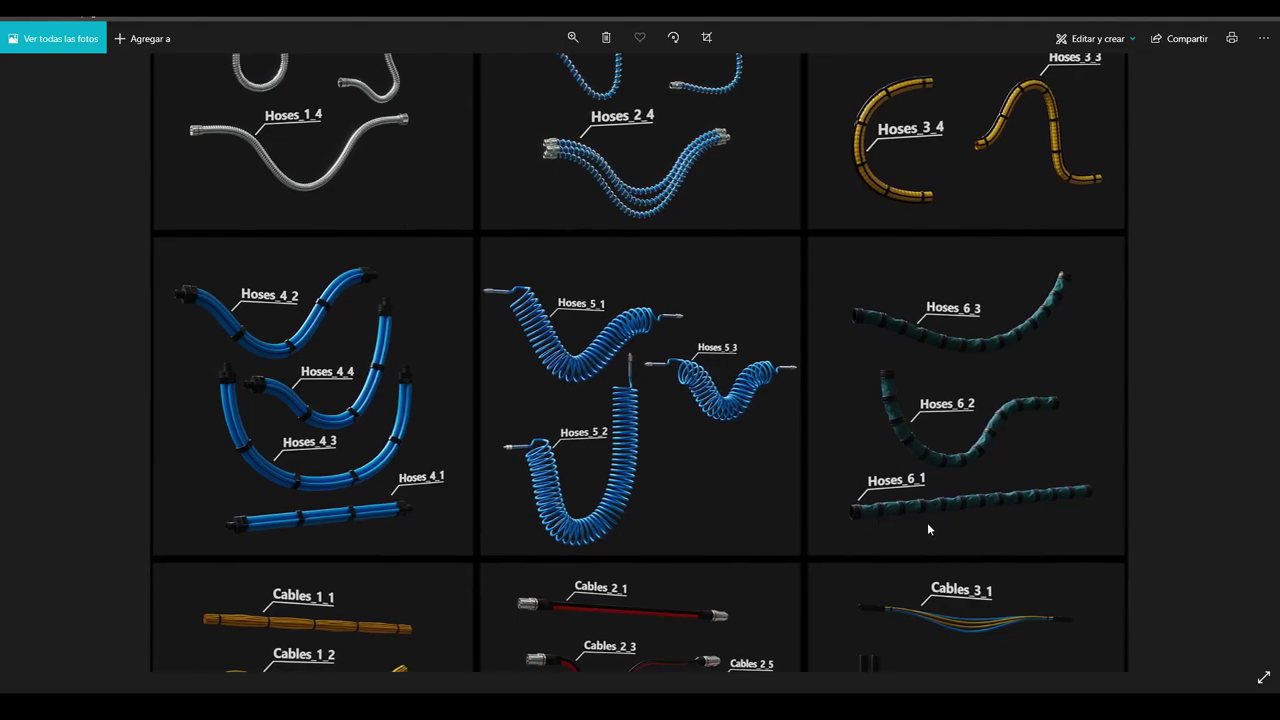
left_click_drag(927, 522, 845, 510)
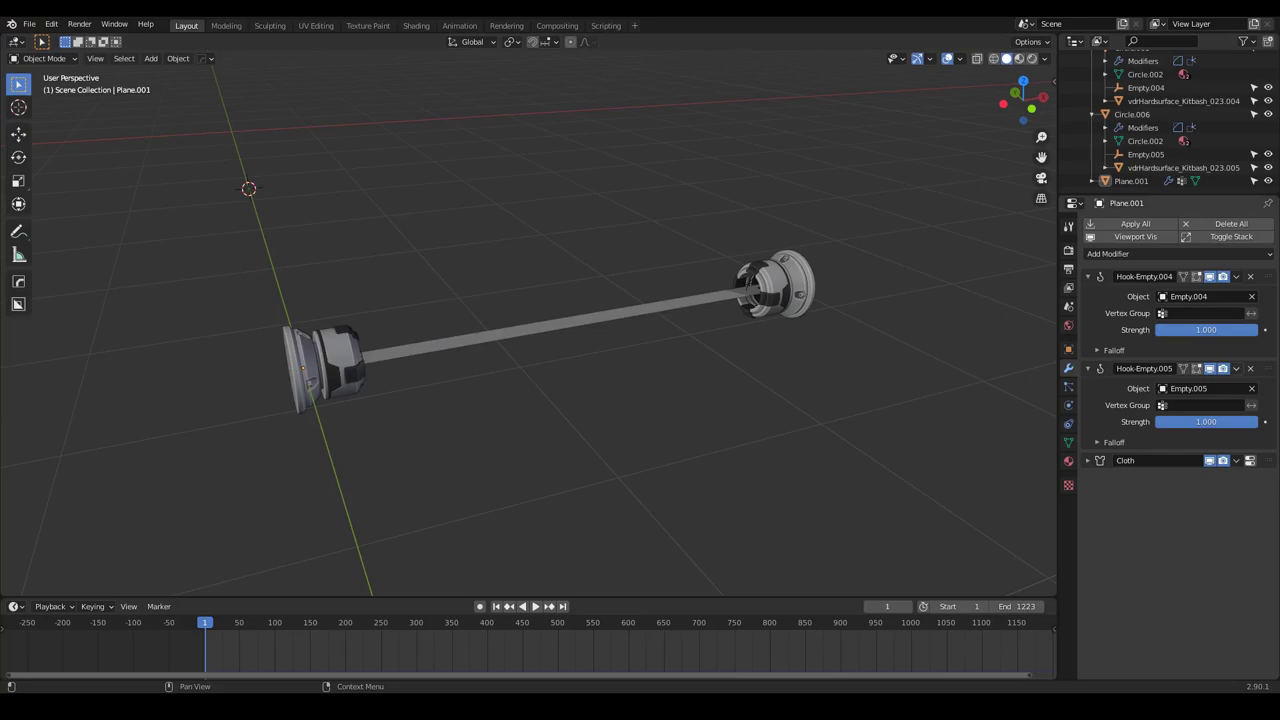
Append the Hoses_6_1 collection from the vdr_HardSurface_Kitbash_Cables.blend file
left_click_drag(642, 335, 607, 361)
left_click(537, 401)
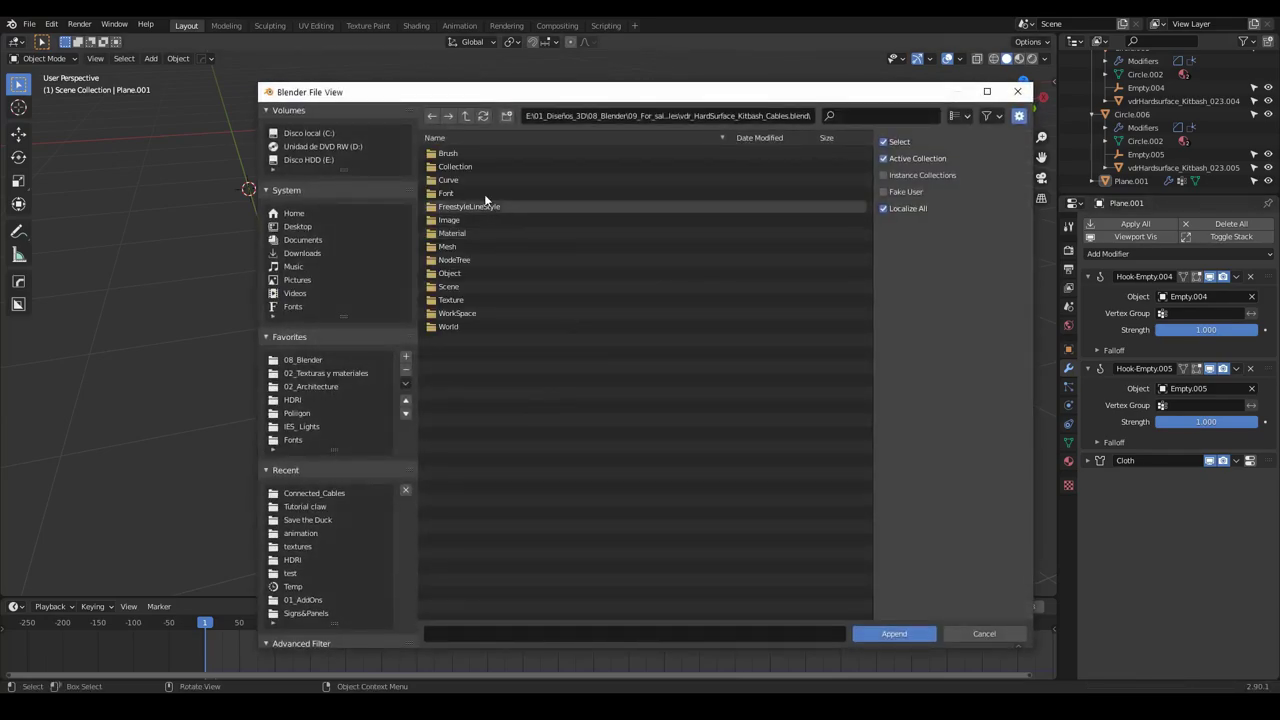
double_click(456, 167)
scroll(537, 487, "down", 10)
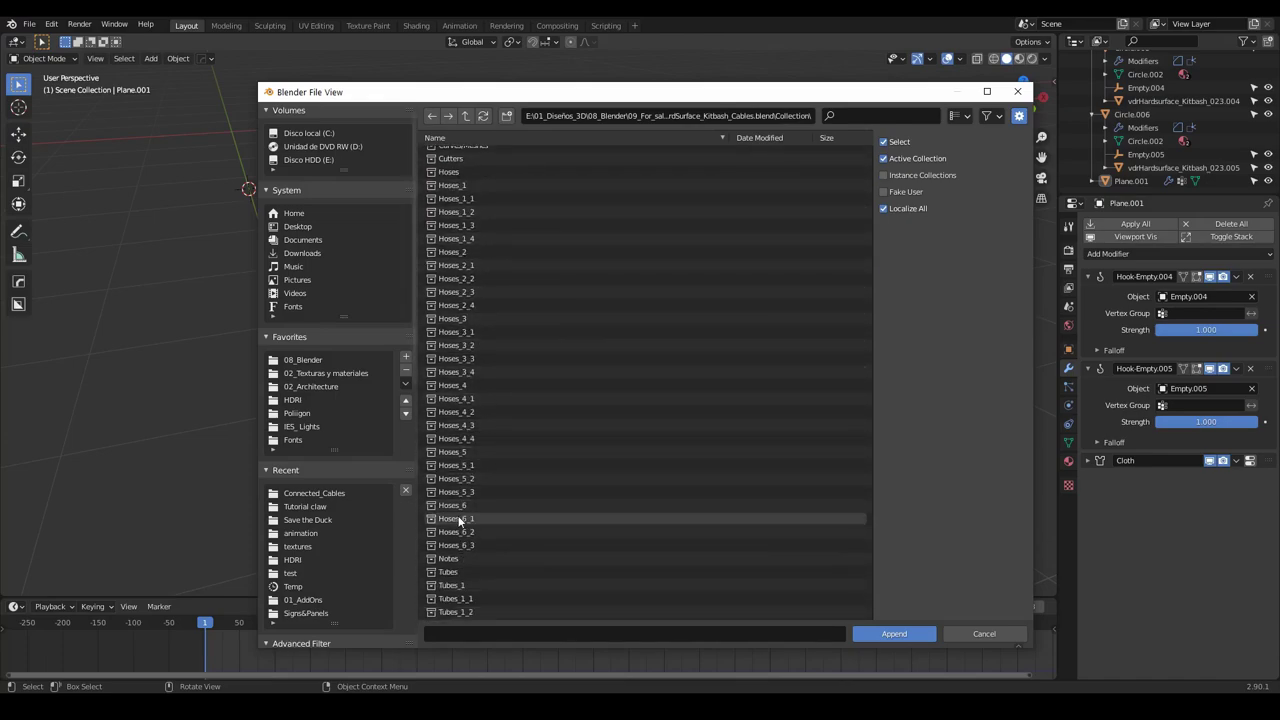
double_click(457, 517)
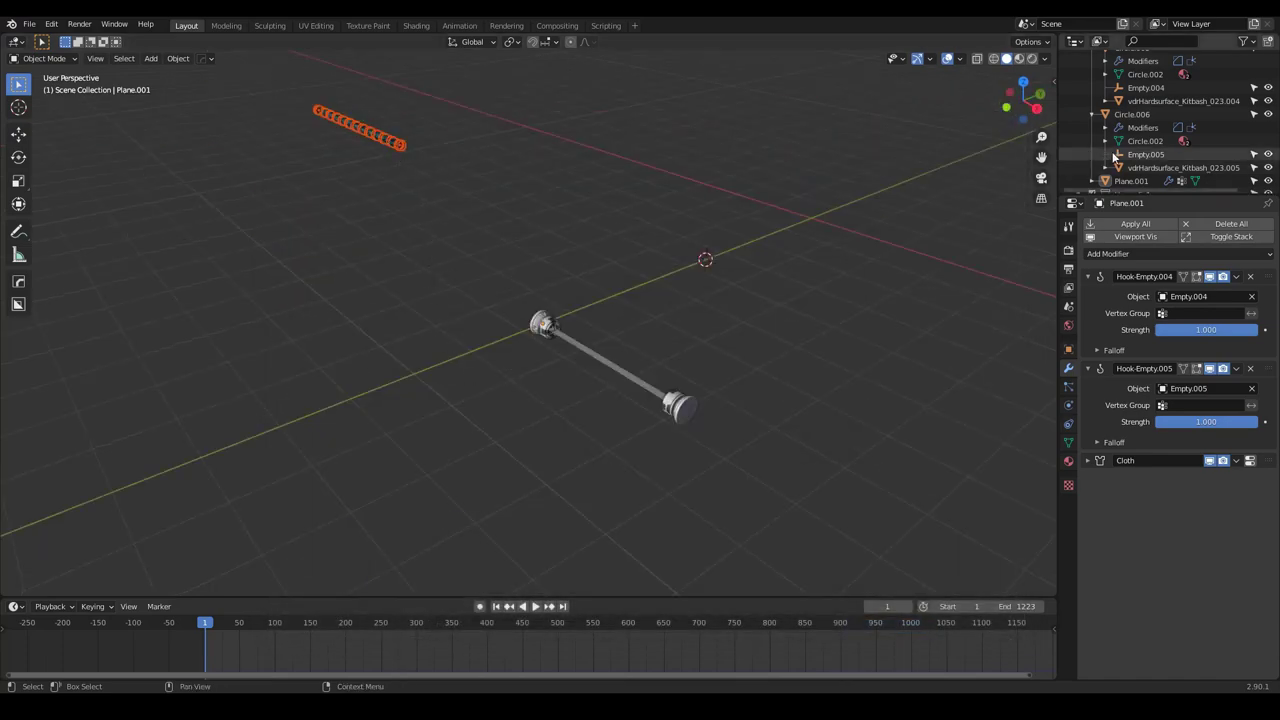
Nest the Hoses_6_1 collection inside the complex_cable collection
scroll(1115, 156, "down", 1)
left_click(1122, 168)
key("shift+a")
key("shift+a")
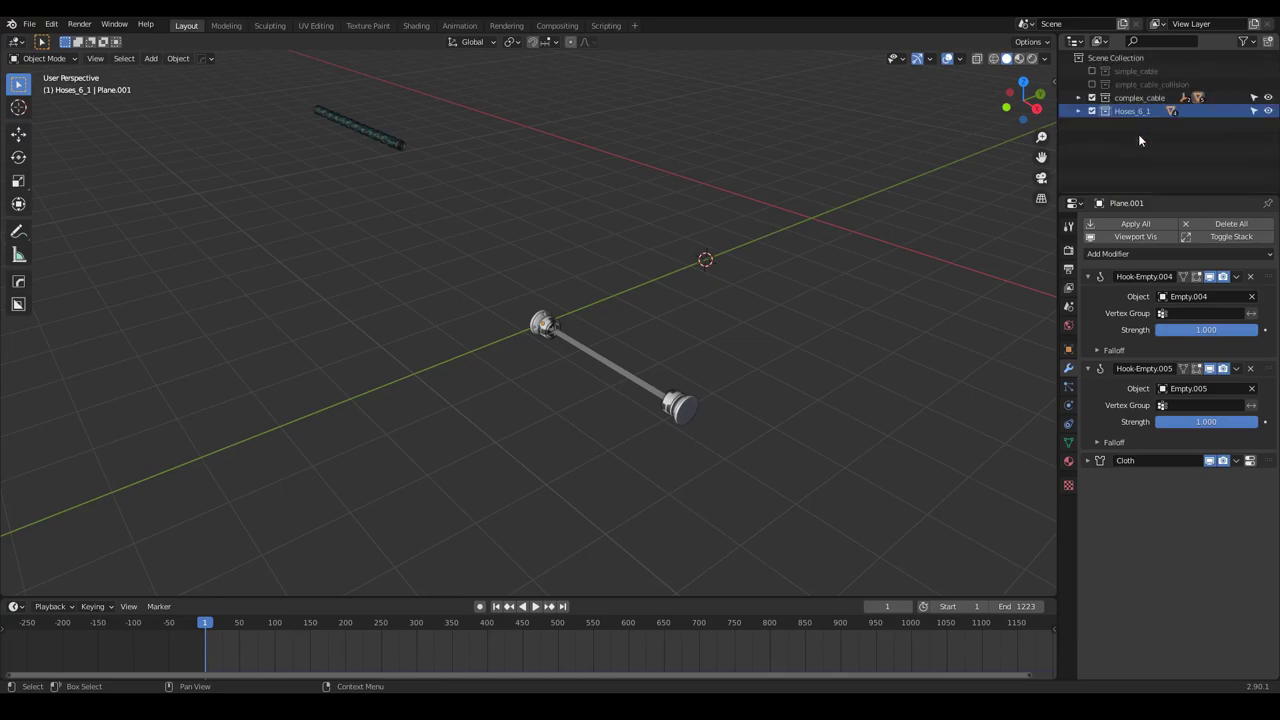
left_click_drag(1106, 112, 1149, 98)
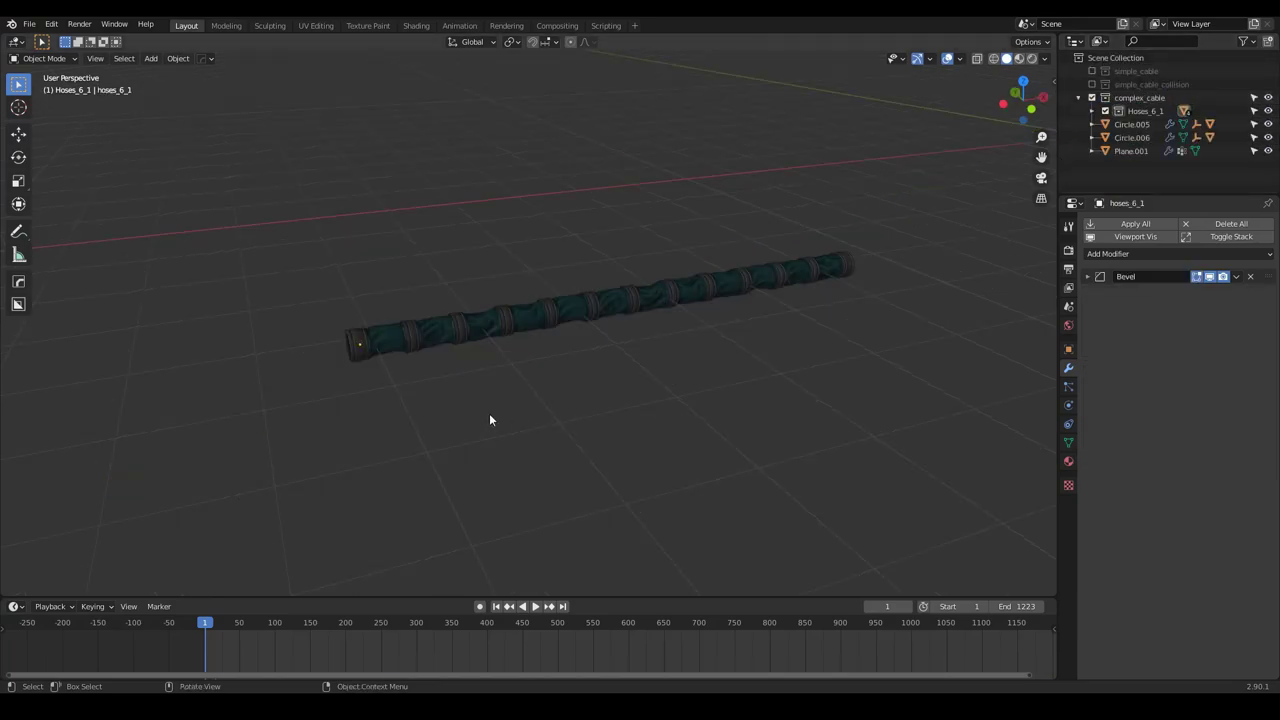
Try rotating the hose freely through its parent end ring hoses_6_1
scroll(489, 420, "up", 3)
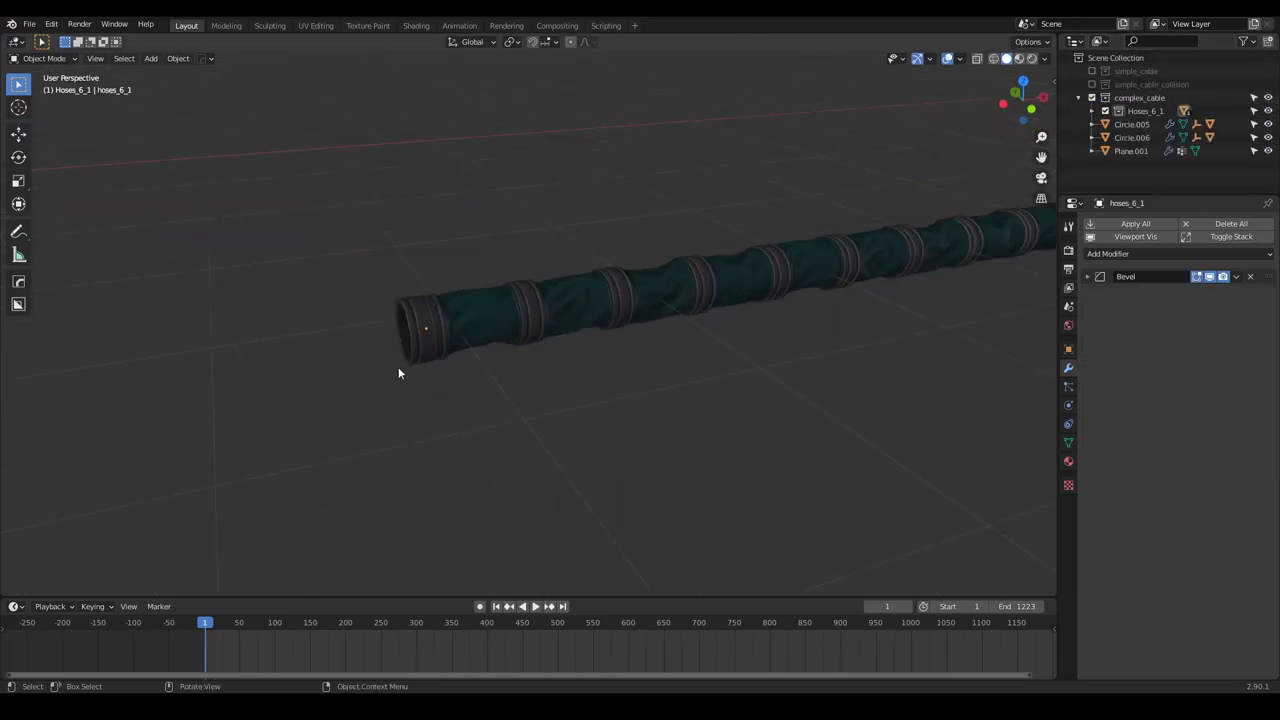
scroll(433, 378, "down", 3)
middle_click_drag(496, 423, 603, 440)
key("r")
key("r")
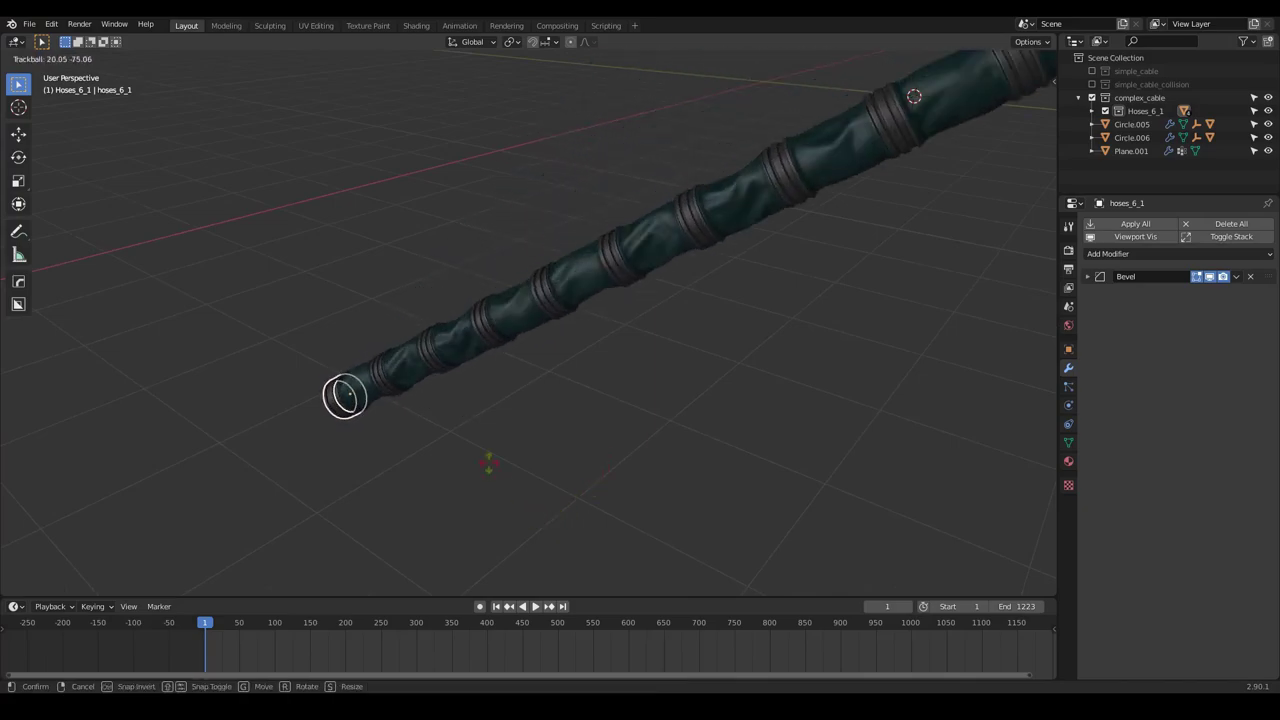
right_click(566, 415)
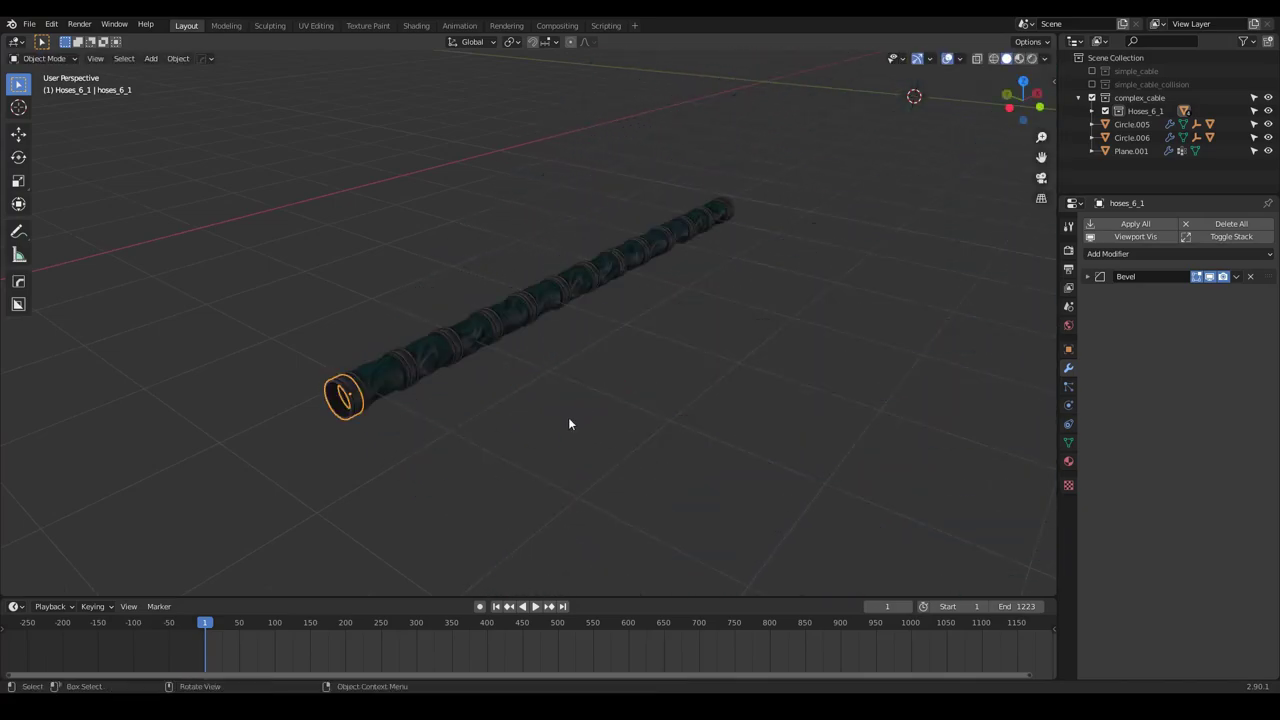
Snap the 3D cursor to connector Circle.005
scroll(244, 285, "down", 4)
middle_click_drag(821, 158, 484, 393)
scroll(570, 376, "up", 4)
scroll(649, 237, "up", 5)
left_click(646, 231)
key("shift+s")
left_click(642, 301)
Snap the hose's parent ring hoses_6_1 to the 3D cursor
scroll(690, 375, "down", 12)
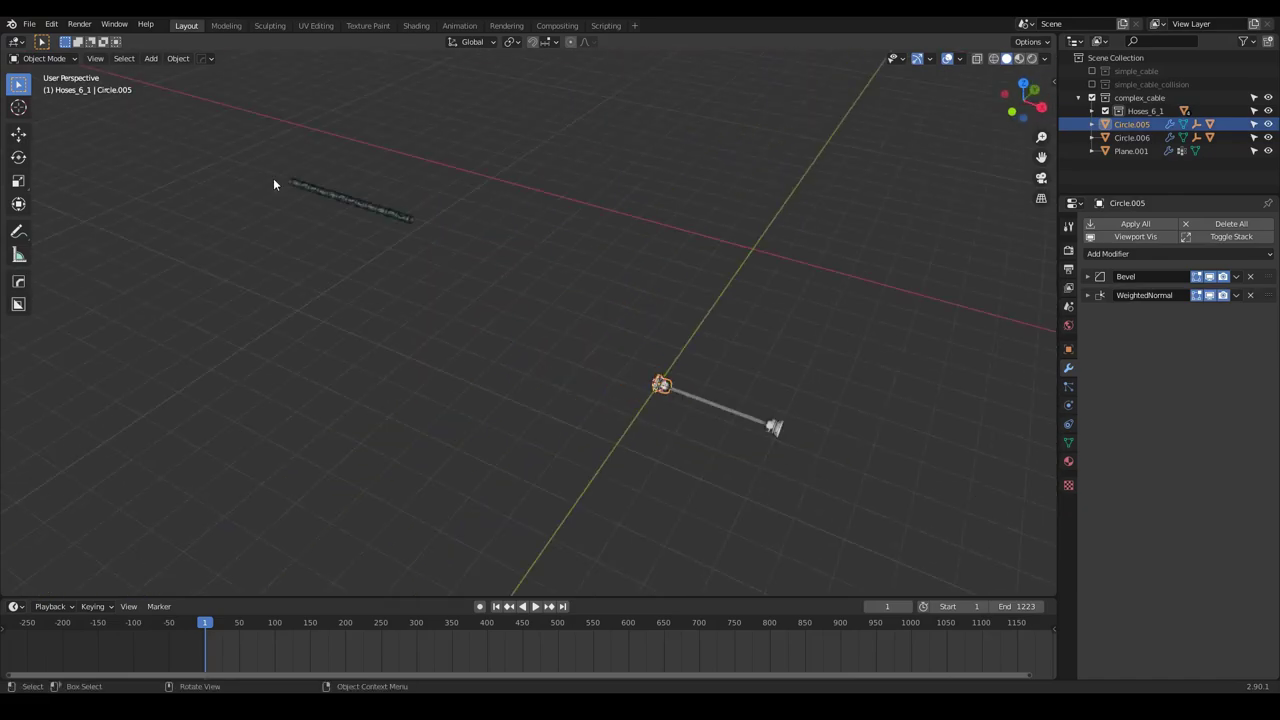
left_click(291, 183)
key("shift+s")
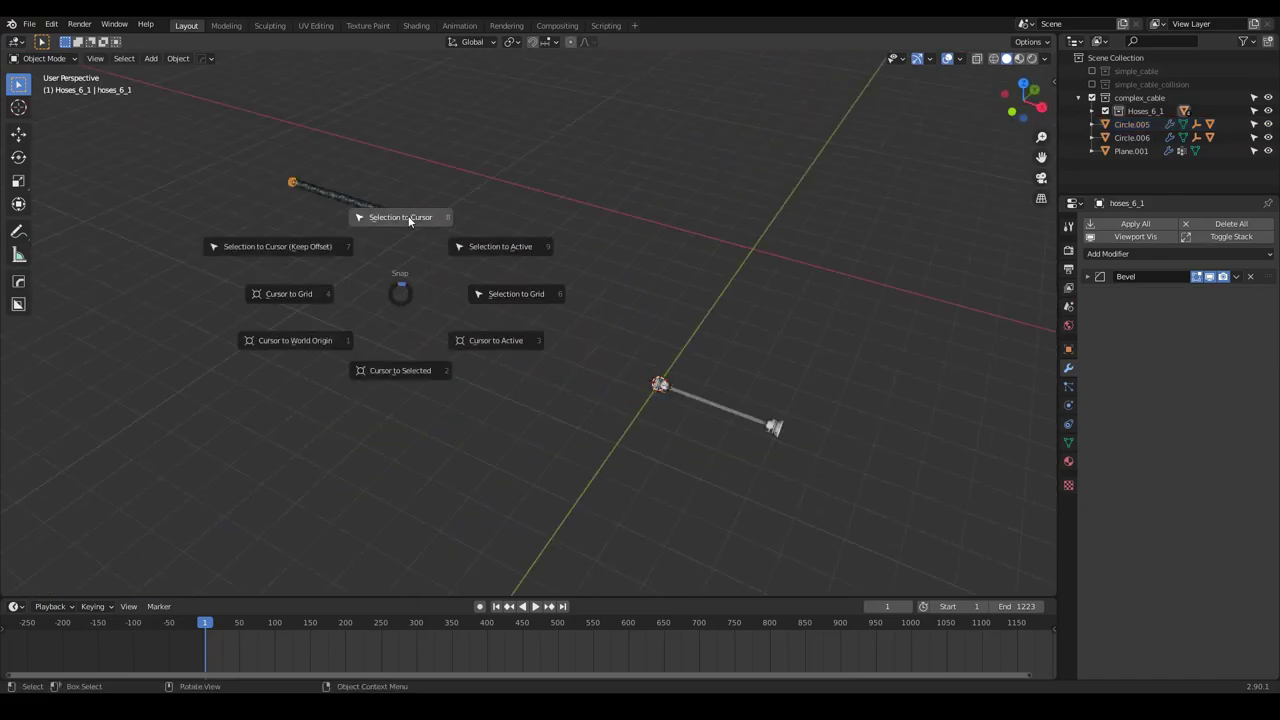
left_click(404, 215)
Scale the hose down uniformly to about 0.618 so it fits inside the connectors
scroll(735, 450, "up", 9)
middle_click_drag(510, 370, 556, 274)
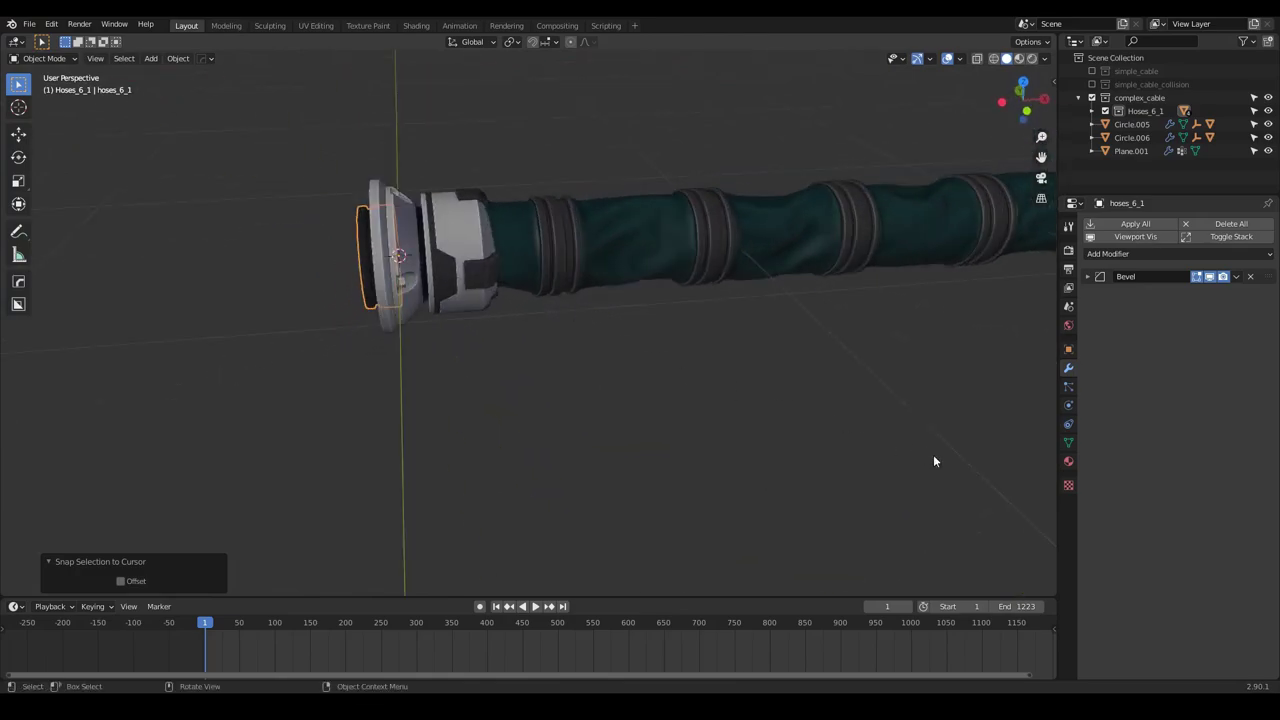
key("s")
left_click(702, 438)
In front view, move the hose along X by about 0.279 m and then -0.0023 m to seat its end ring in connector Circle.005
key("KP_1")
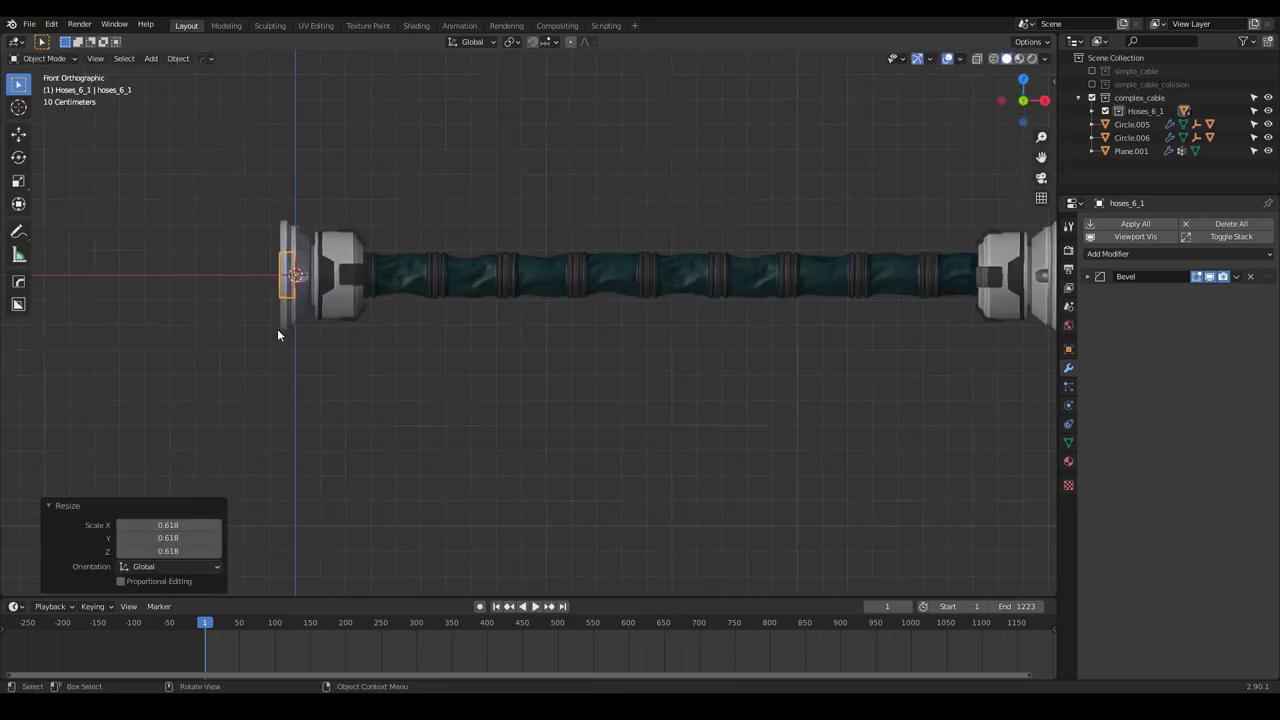
scroll(277, 328, "up", 2)
key("g")
key("x")
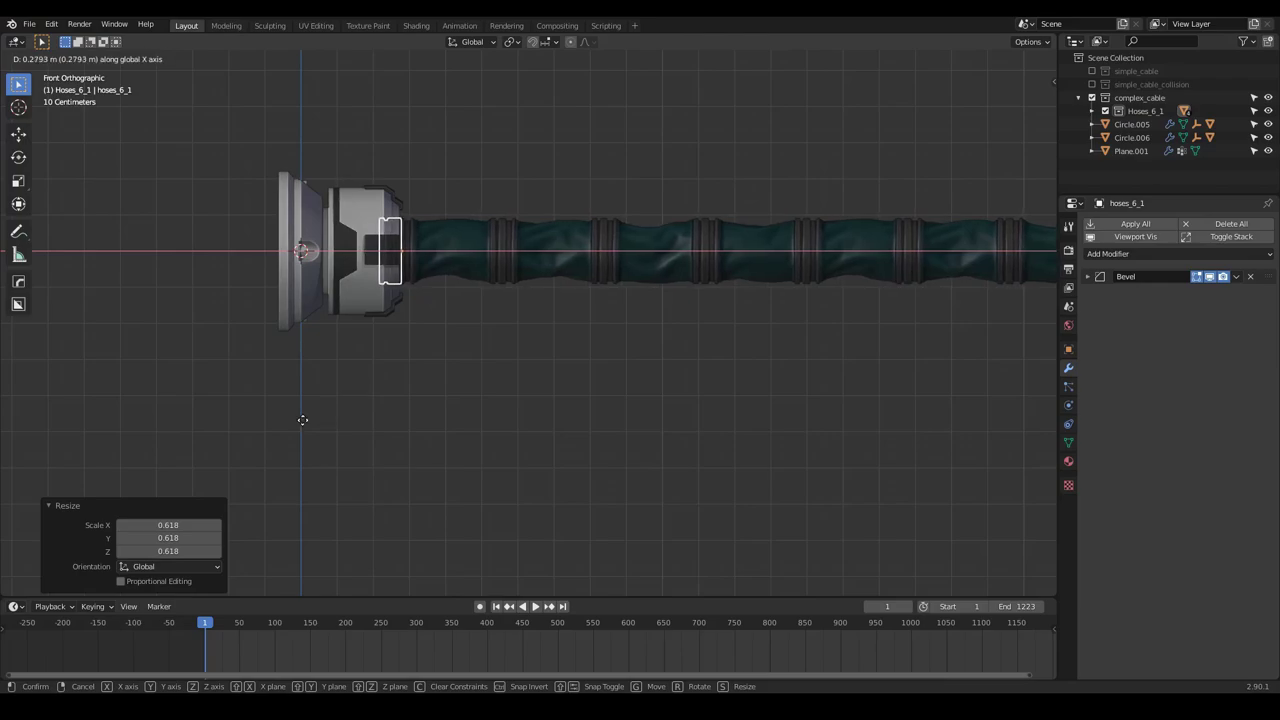
left_click(383, 309)
scroll(398, 323, "up", 5)
key("g")
key("x")
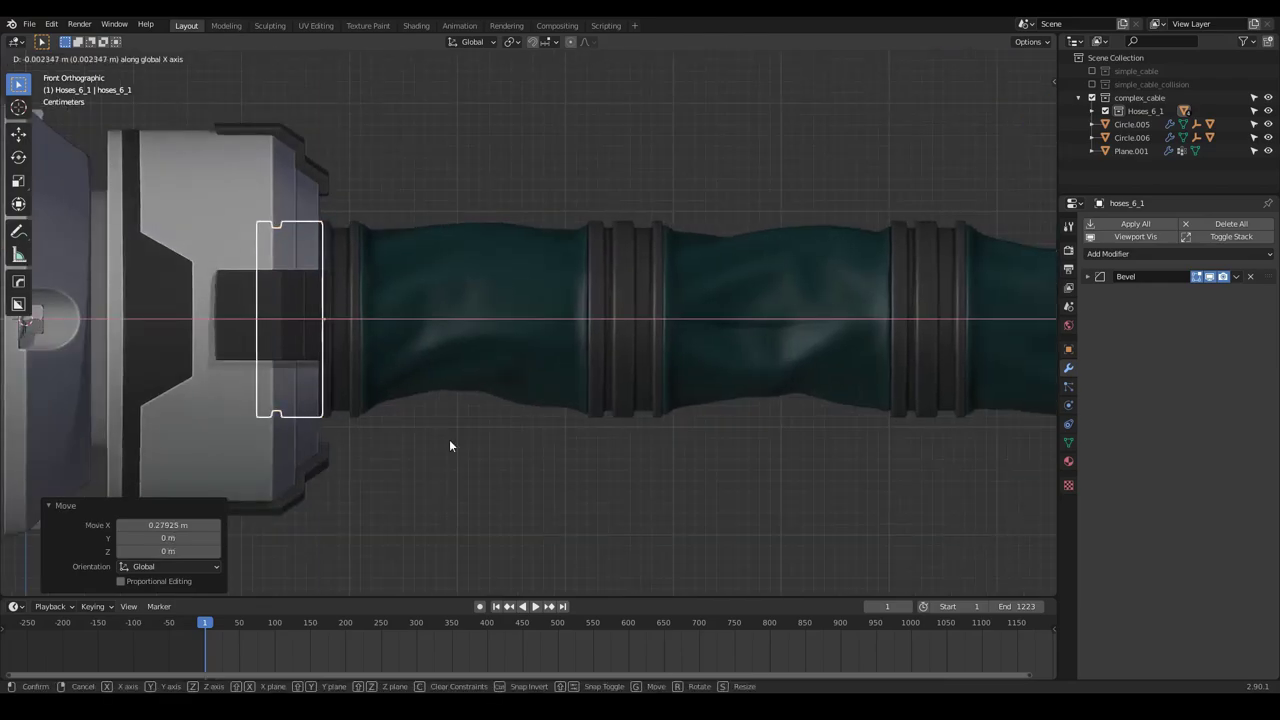
left_click(450, 442)
Scale the hose up uniformly by about 1.186 to fill the connector's opening
middle_click_drag(395, 313, 270, 377)
key("s")
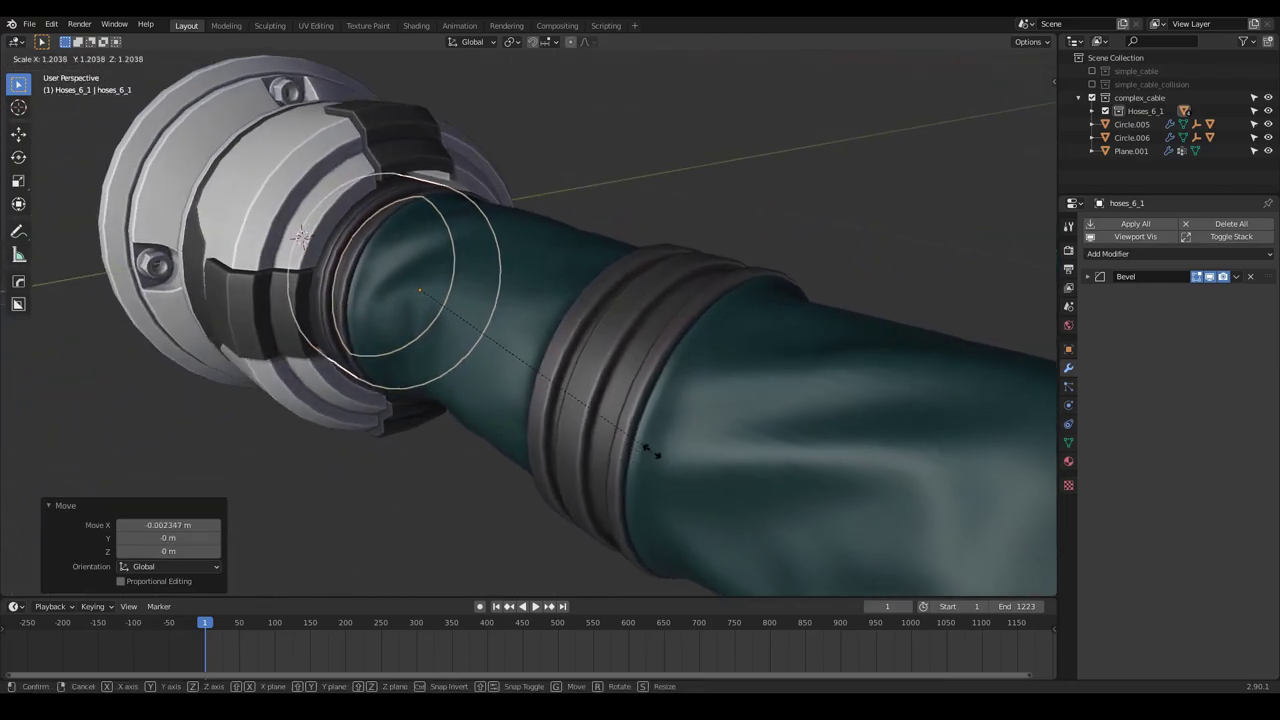
left_click(652, 451)
Try scaling the hose along the X axis only
scroll(357, 305, "down", 3)
middle_click_drag(357, 305, 684, 347)
scroll(852, 298, "down", 5)
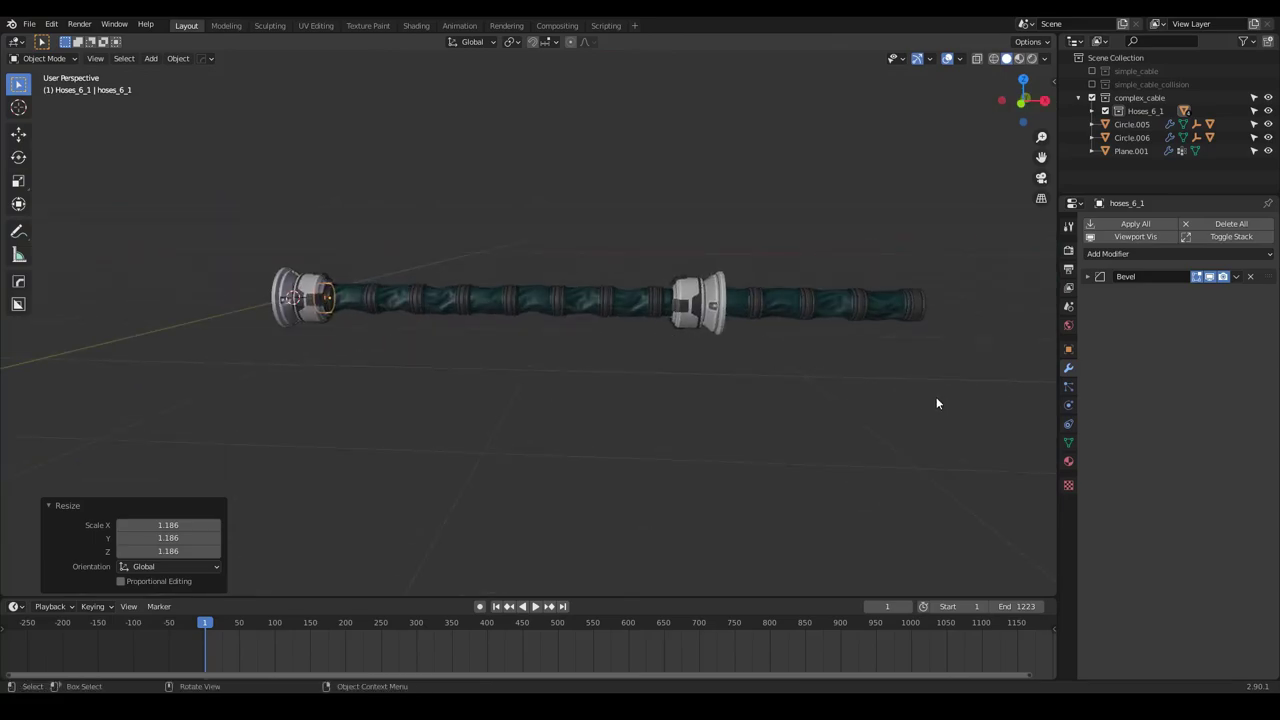
key("s")
key("x")
right_click(713, 398)
Examine how the hose is built by selecting its cloth sections and its clamp rings
scroll(440, 326, "up", 4)
middle_click_drag(402, 282, 538, 381)
left_click(1093, 111)
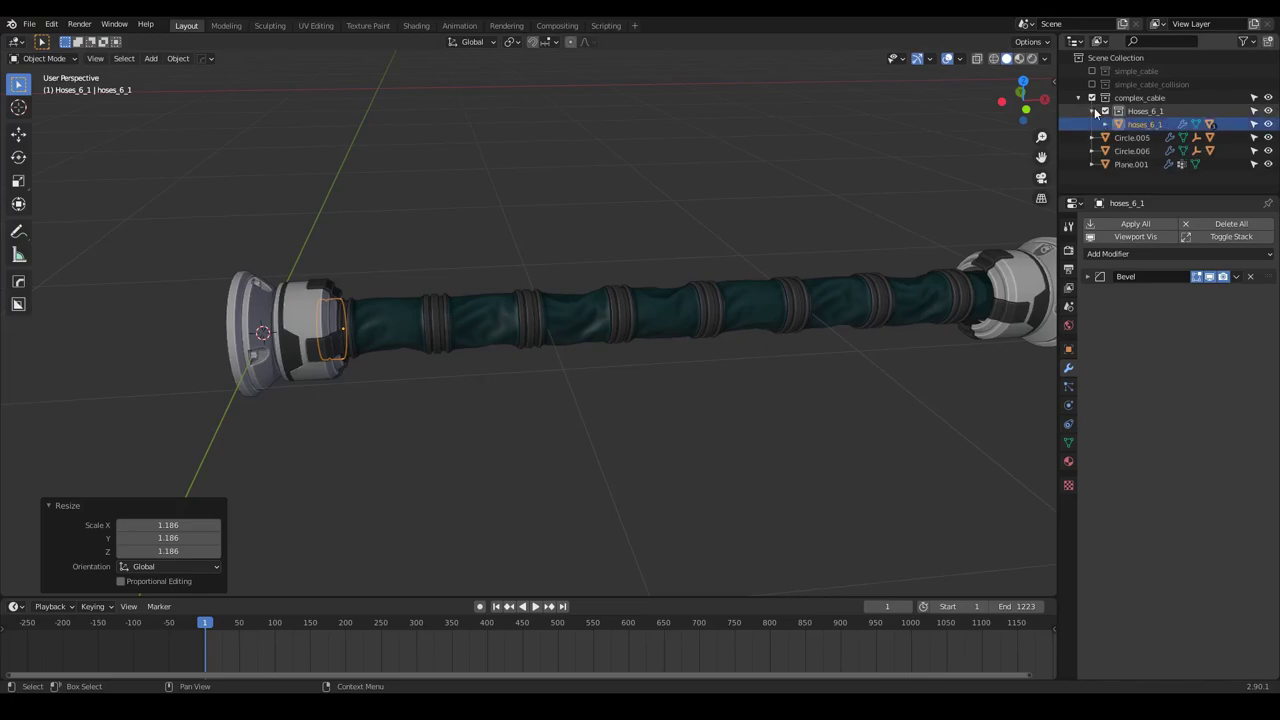
left_click(404, 354)
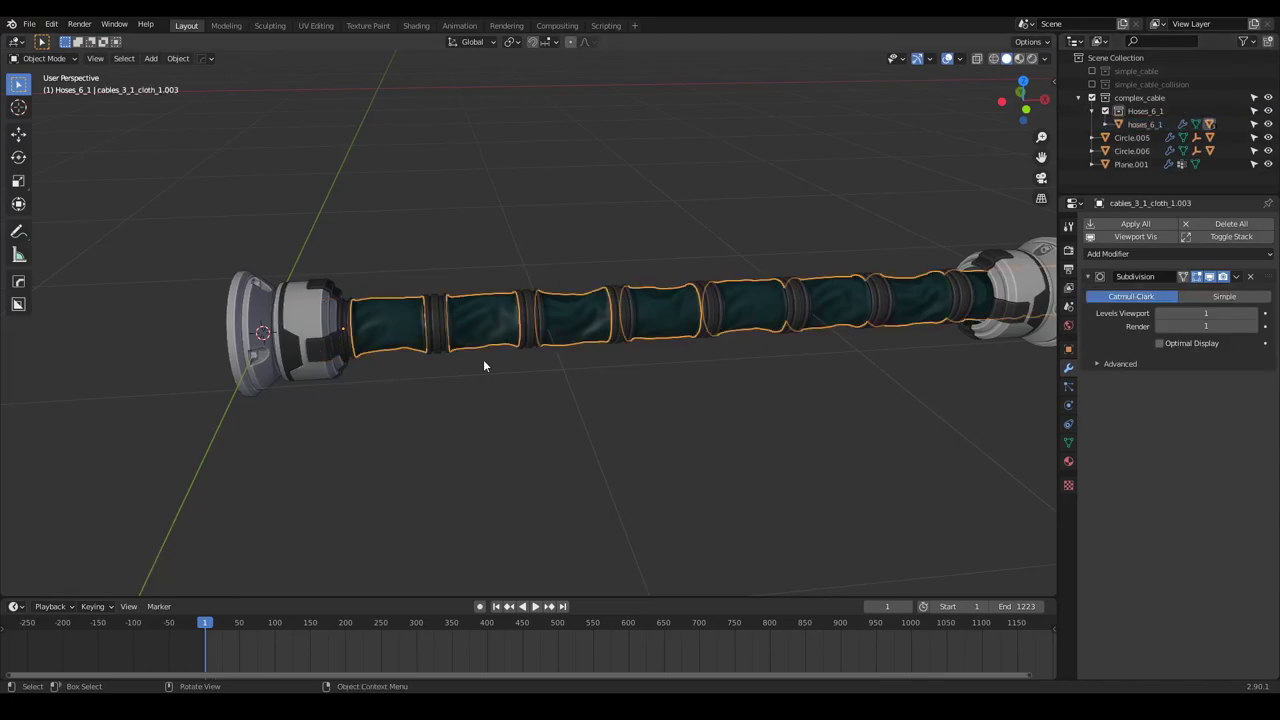
left_click(484, 333)
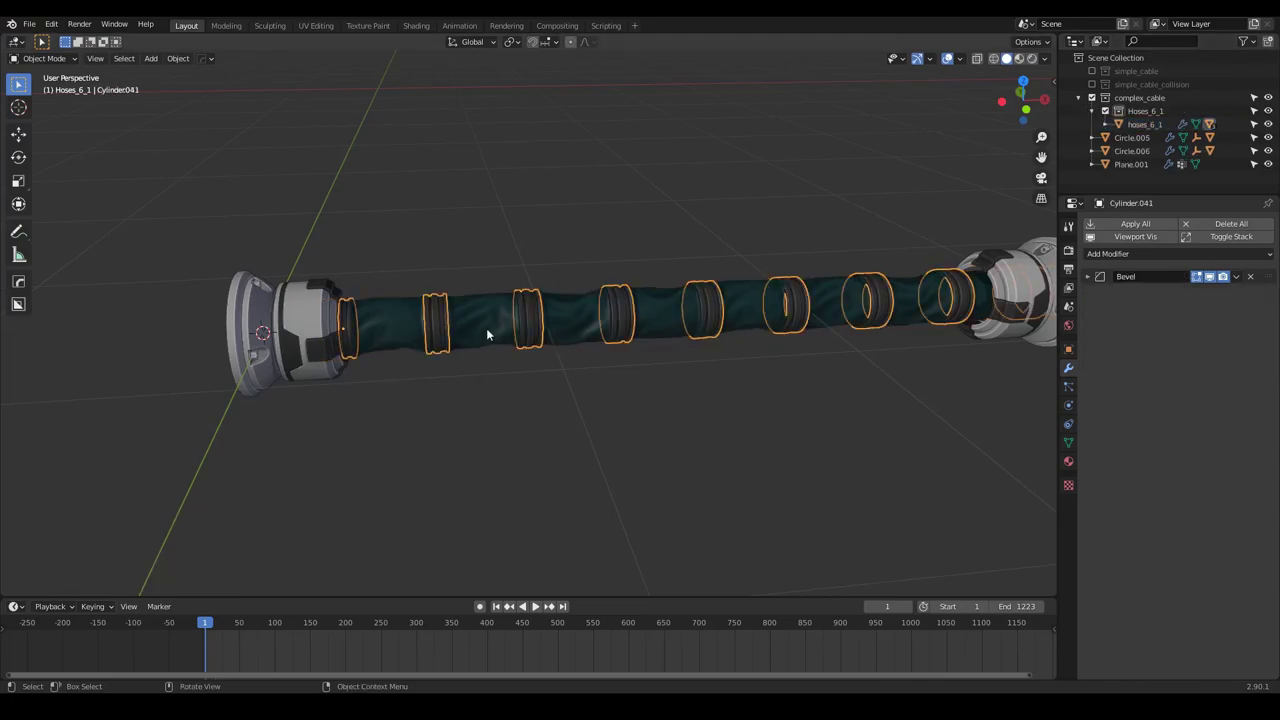
left_click(562, 316)
left_click(631, 312)
left_click(685, 295)
left_click(613, 314)
left_click(546, 330)
Select all objects of the Hoses_6_1 collection and isolate them in local view
right_click(1142, 111)
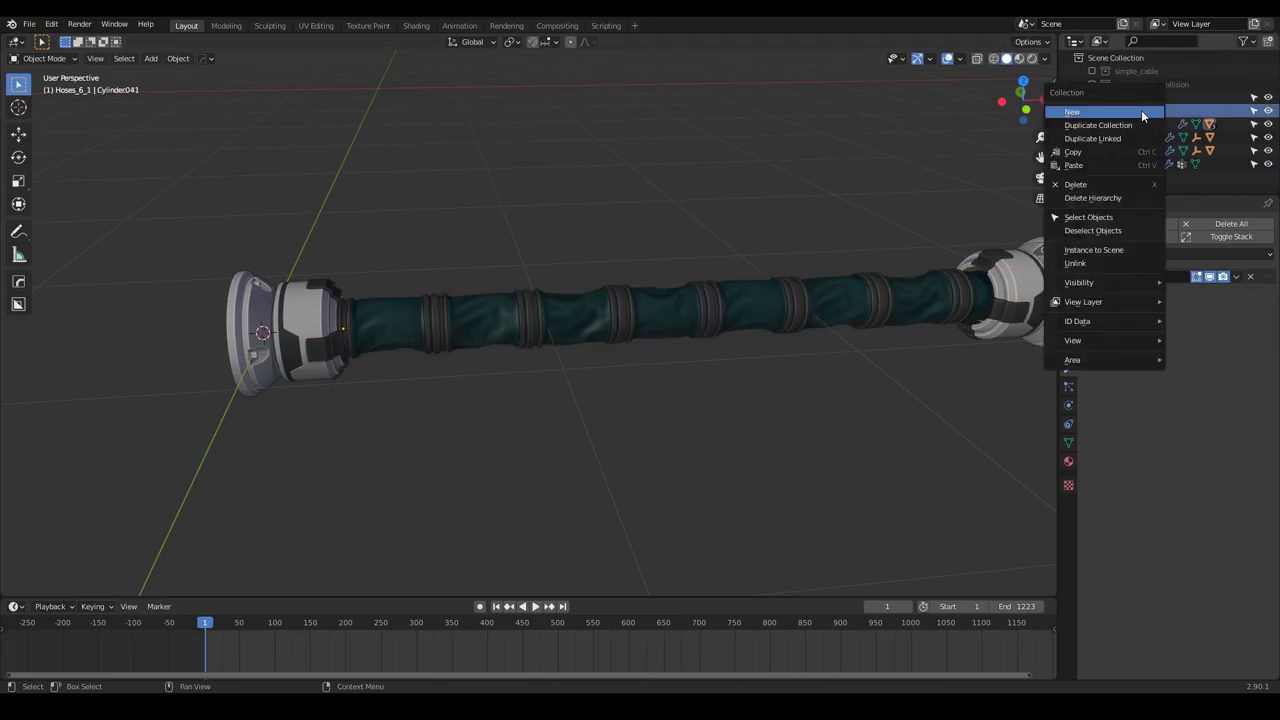
left_click(1111, 218)
key("KP_Divide")
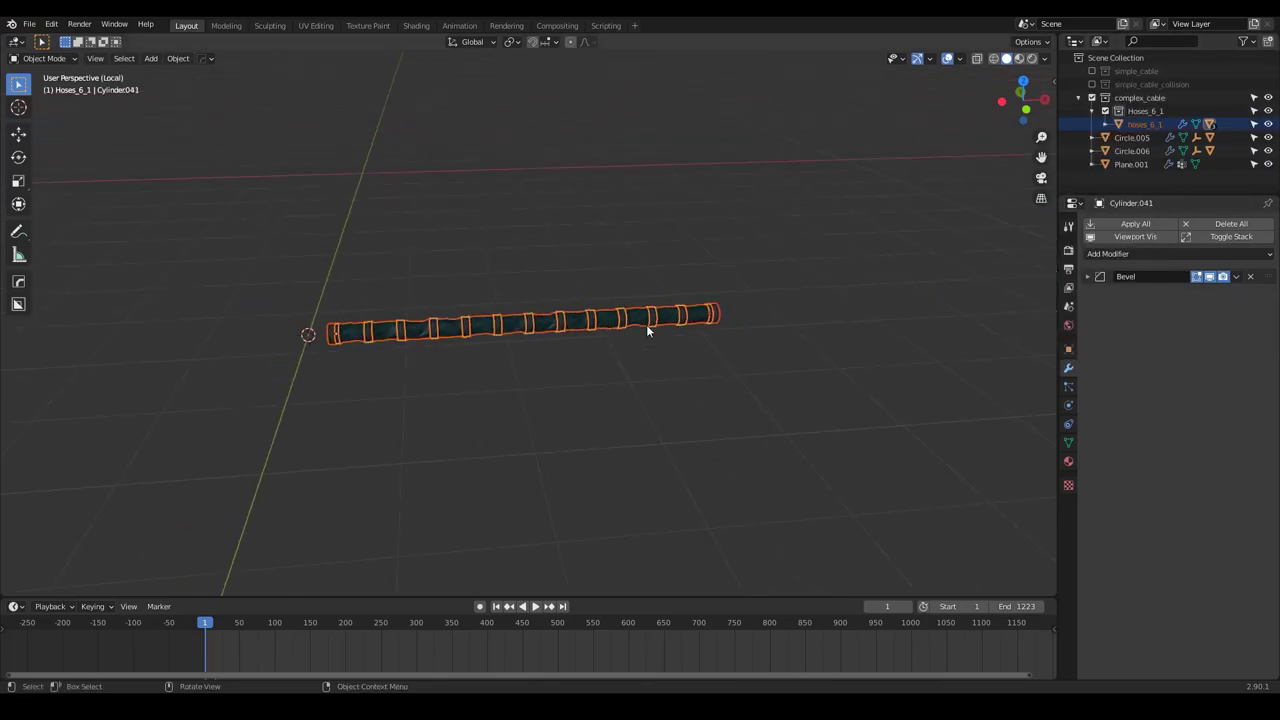
Apply all modifiers on the hose's cloth section object
left_click(462, 384)
scroll(323, 340, "up", 10)
left_click(424, 330)
middle_click_drag(424, 330, 560, 315)
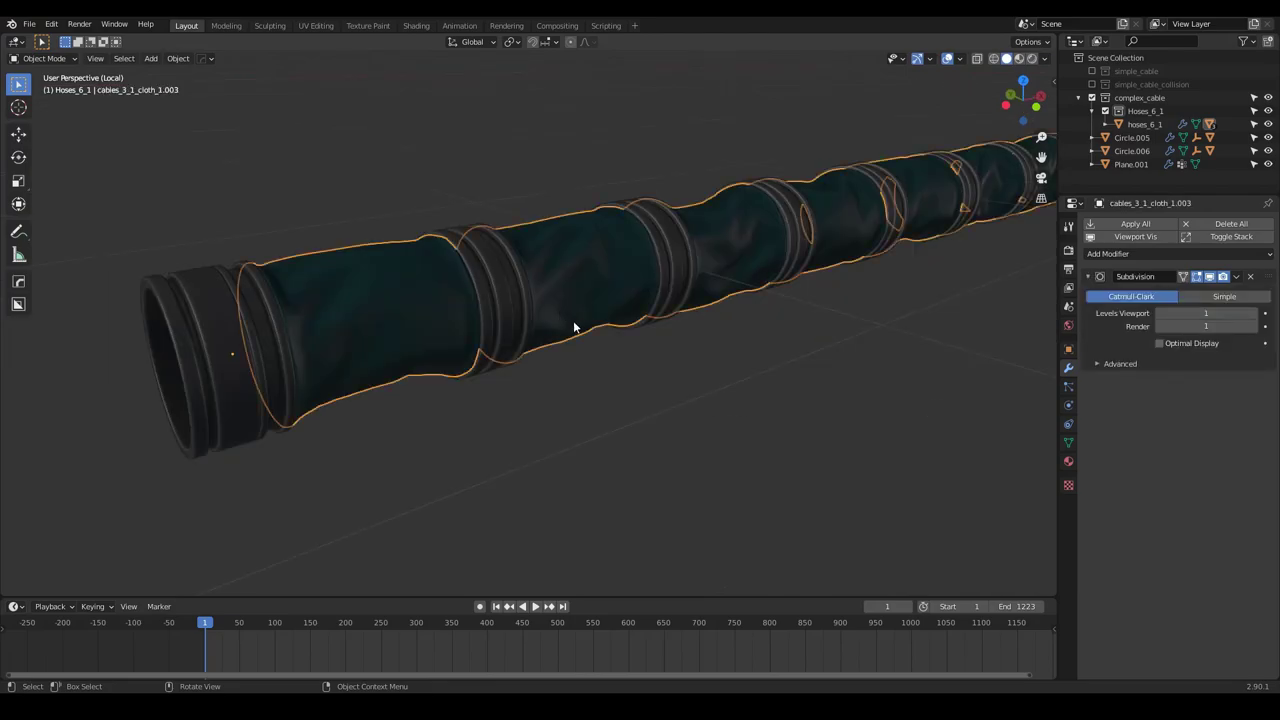
middle_click_drag(567, 323, 638, 299)
left_click(1132, 228)
Join the clamp rings and the far end fitting into the hoses_6_1 end fitting, keeping its Bevel modifier
left_click(688, 288)
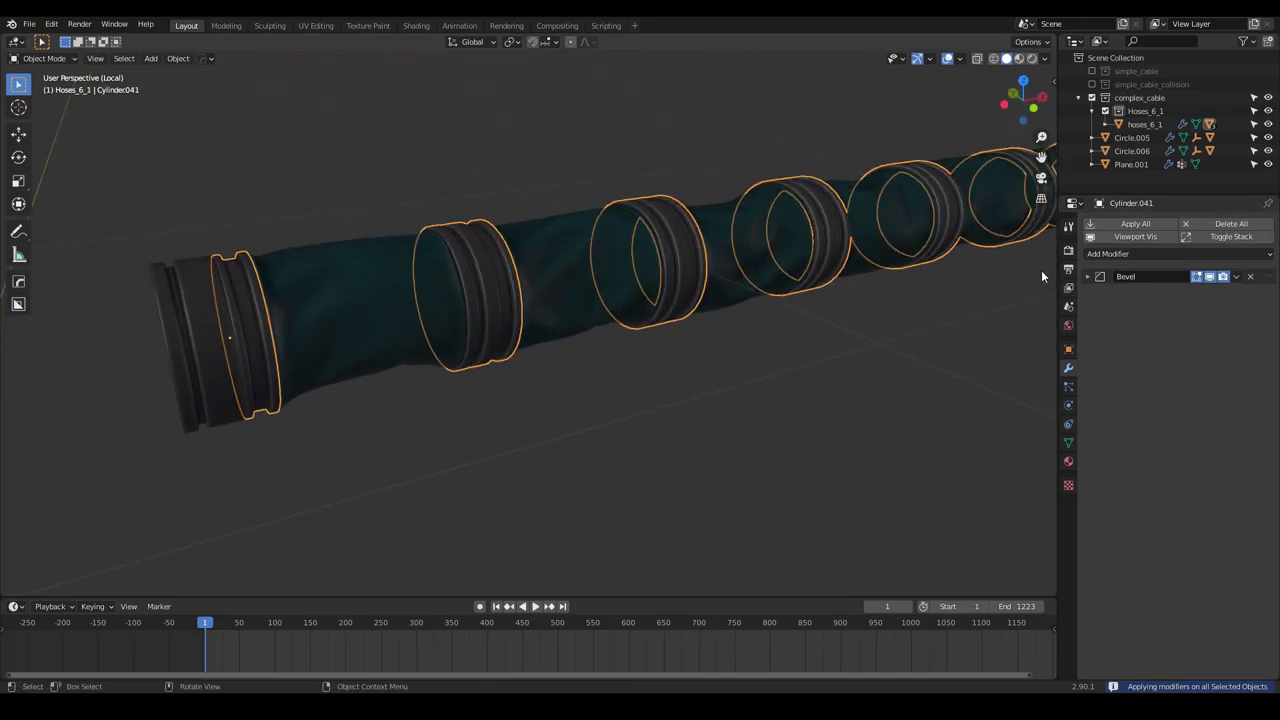
left_click(1087, 277)
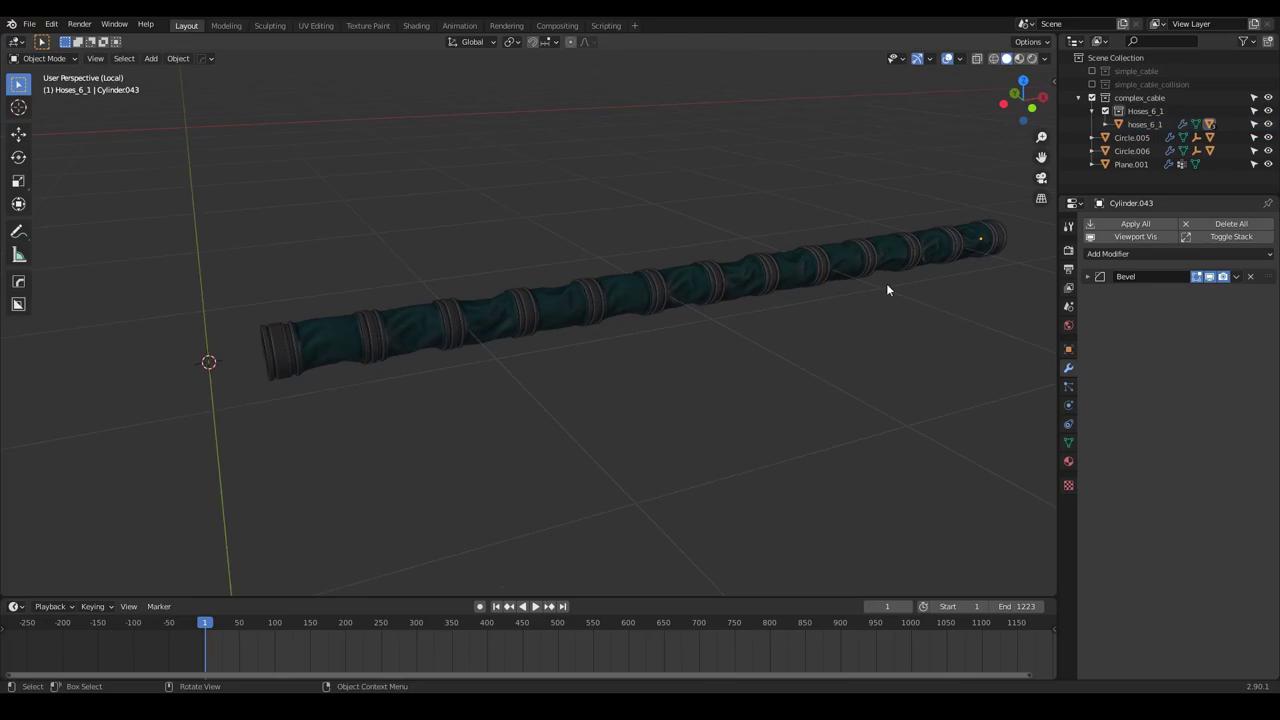
middle_click_drag(886, 283, 790, 302, "shift")
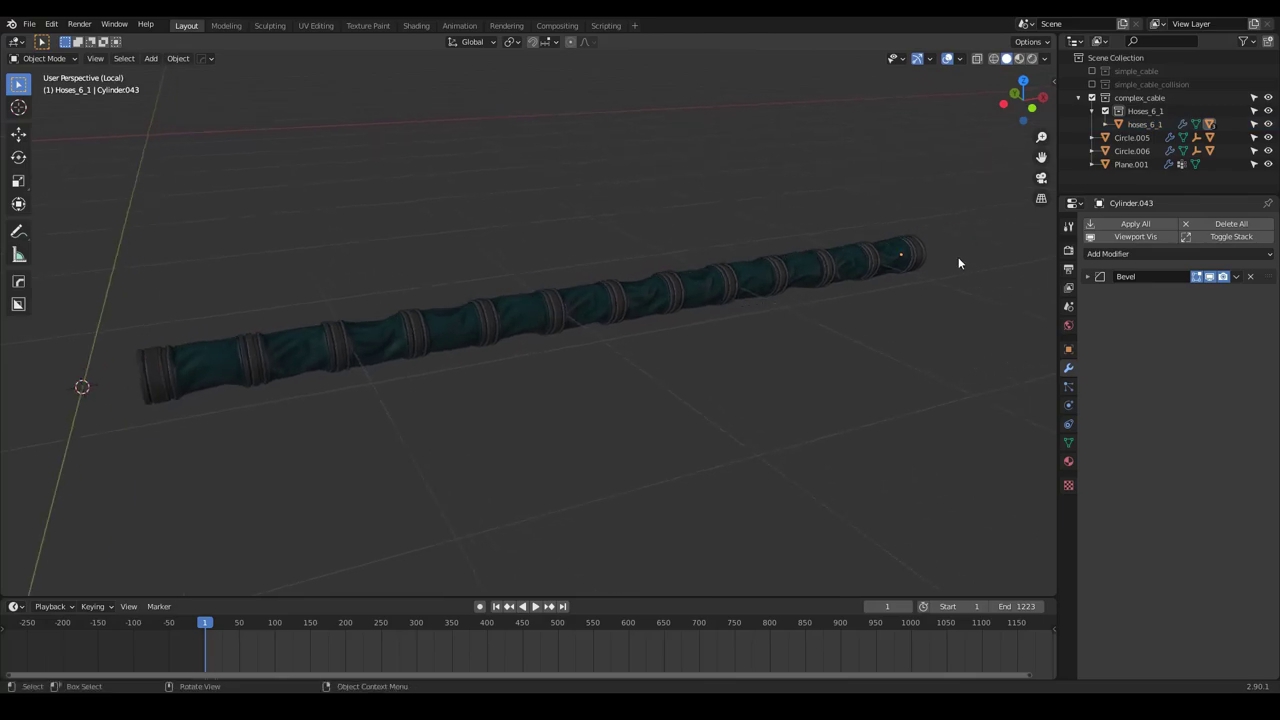
left_click(924, 255)
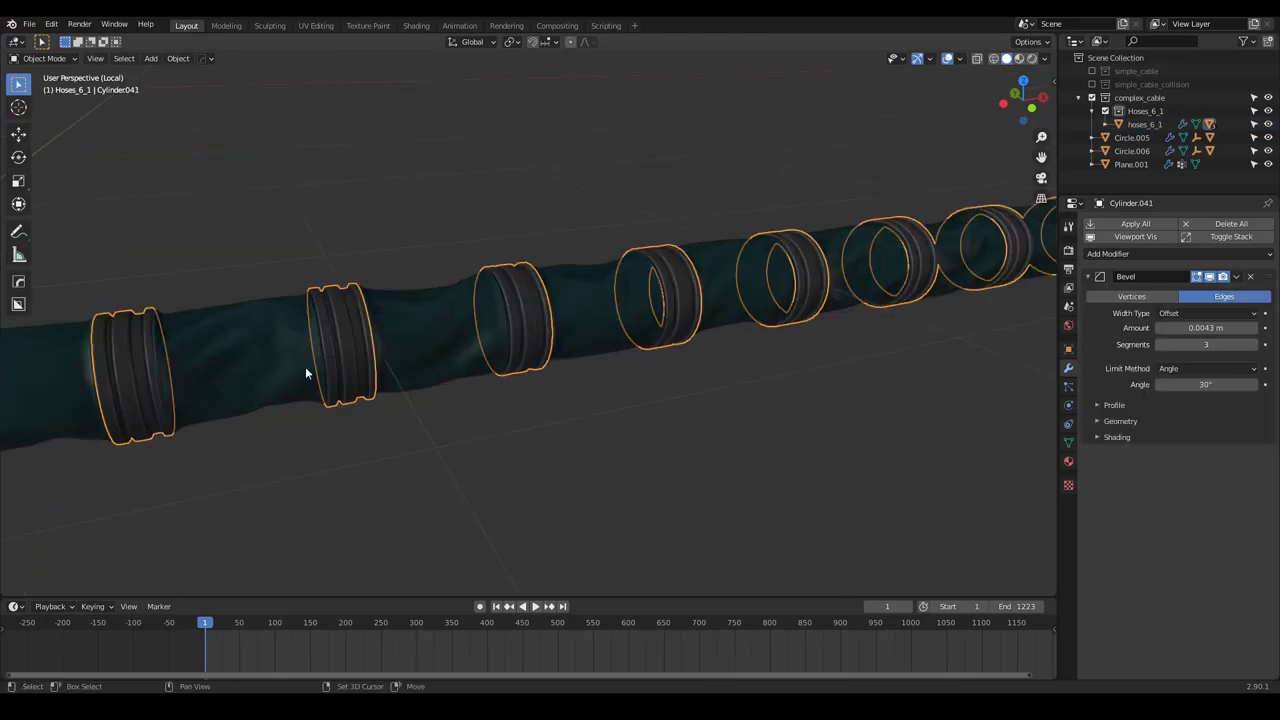
middle_click_drag(305, 366, 614, 370, "shift")
left_click(404, 390)
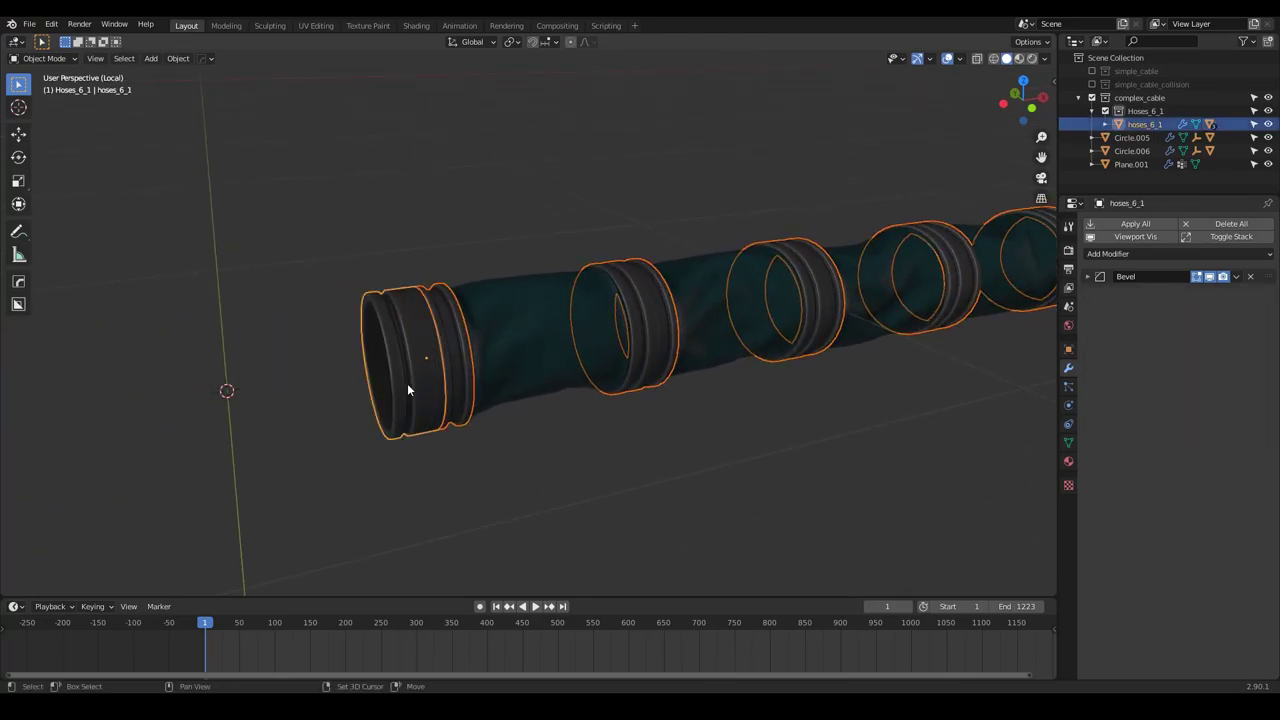
key("ctrl+j")
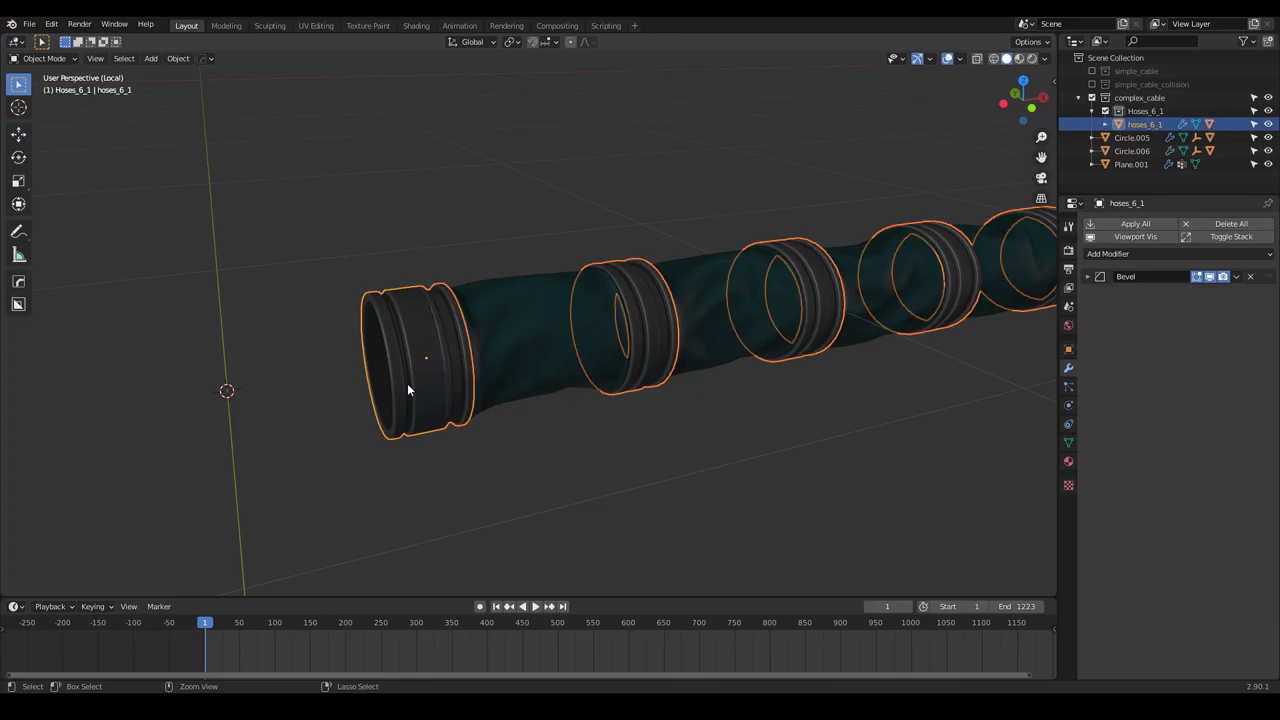
Join the cloth sections into hoses_6_1 so the whole hose is a single object
left_click(549, 332)
middle_click_drag(552, 332, 600, 290)
left_click(387, 401, "shift")
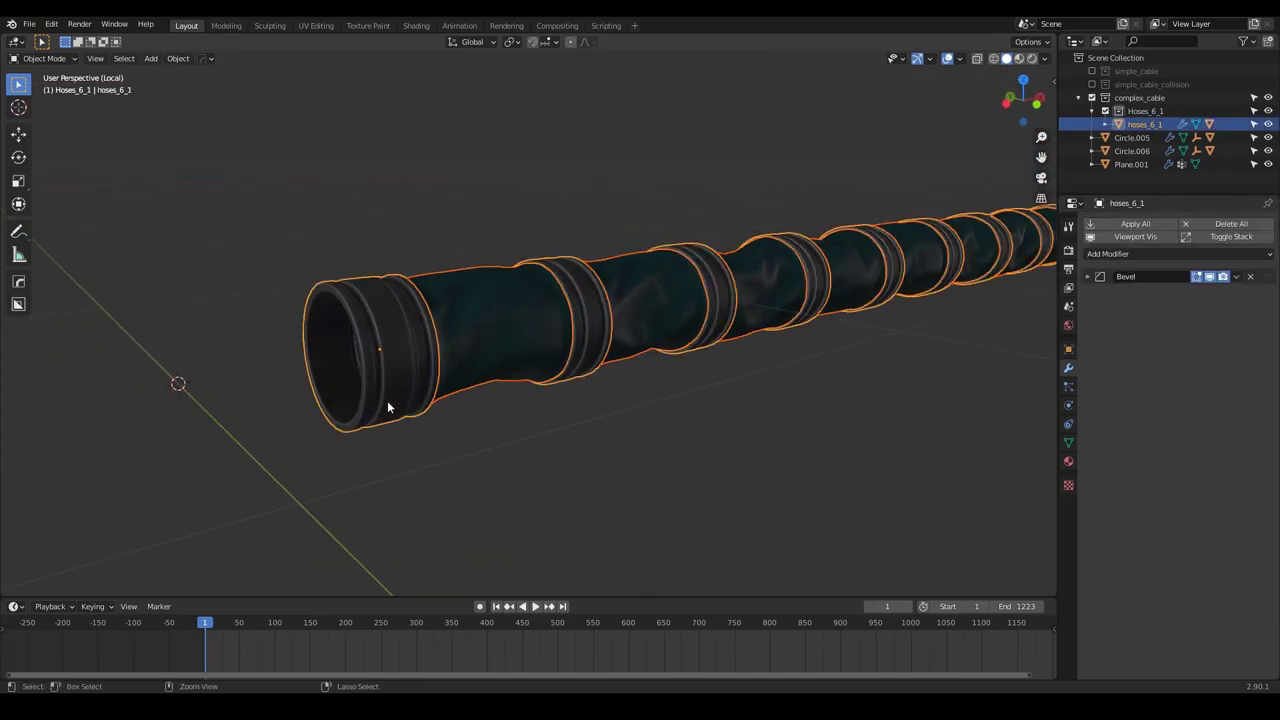
key("ctrl+j")
key("r")
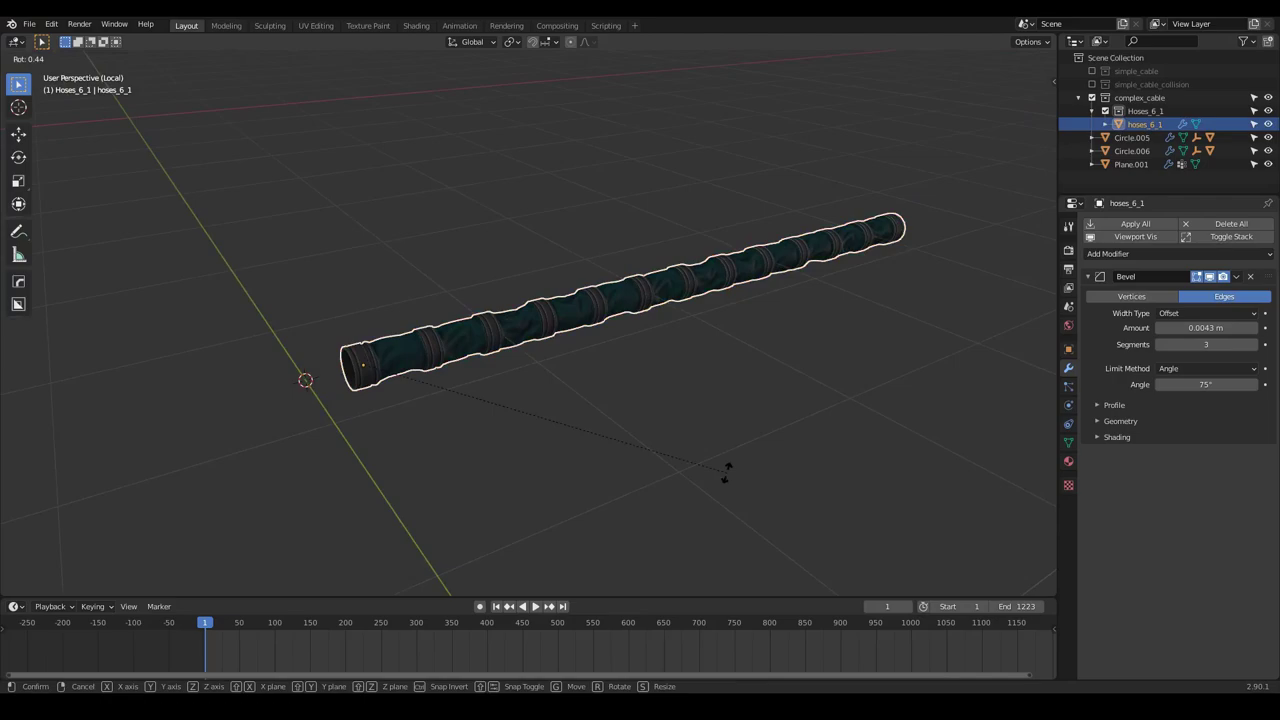
key("r")
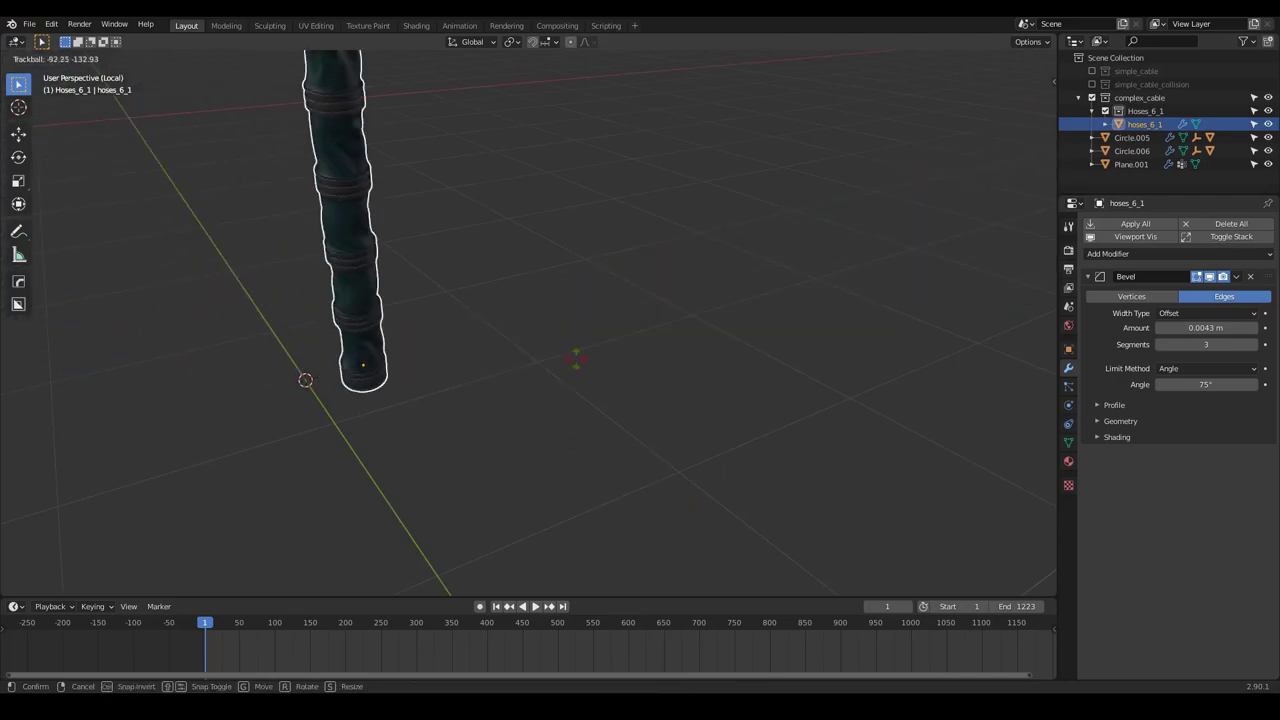
right_click(692, 312)
Leave local view, shrink the hose along the global X axis until it fits between both connectors, and apply its scale
key("KP_Divide")
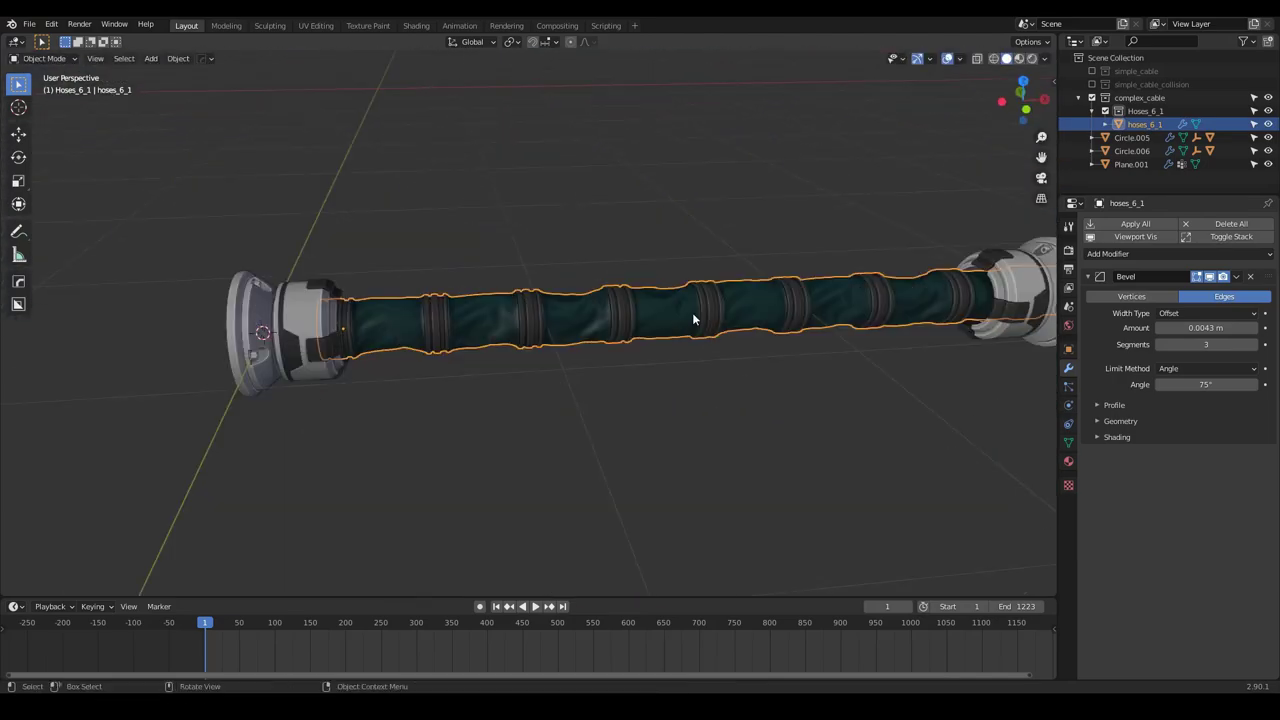
middle_click_drag(601, 338, 560, 385)
key("s")
key("x")
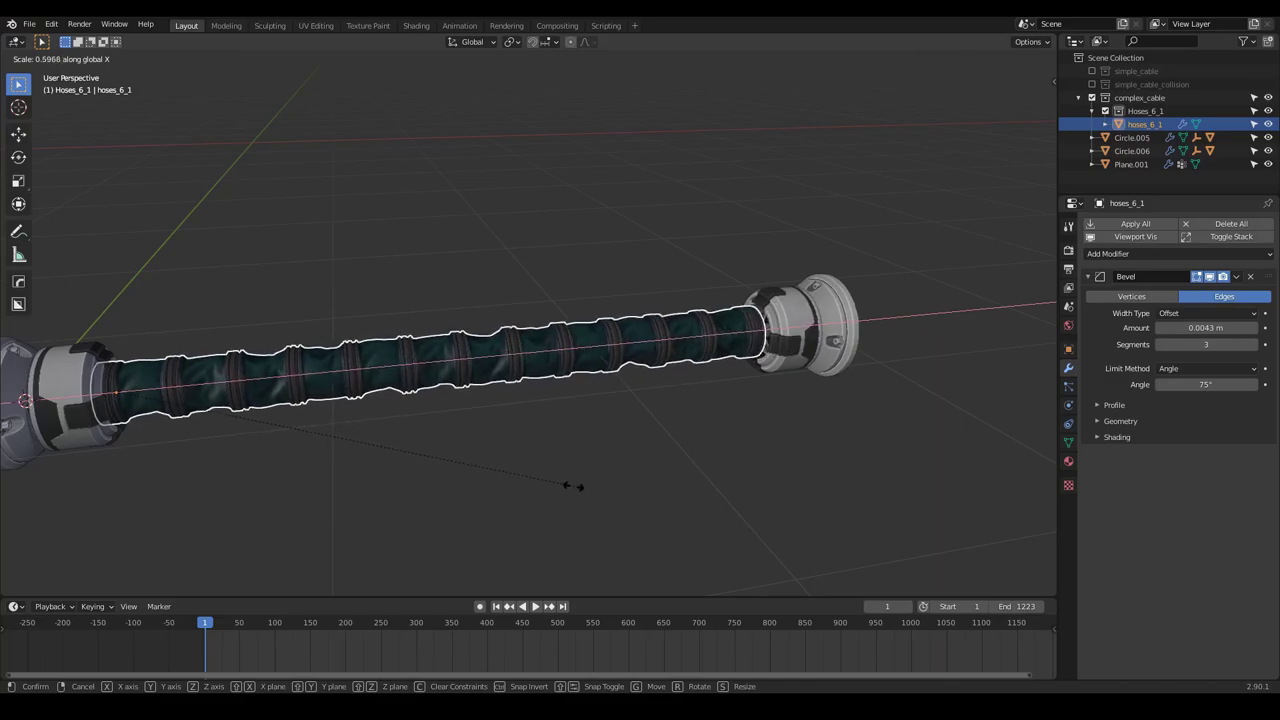
left_click(624, 479)
mouse_move(712, 358)
middle_mouse_down()
mouse_move(663, 354)
mouse_move(705, 357)
middle_mouse_up()
middle_click_drag(492, 346, 528, 343)
key("ctrl+a")
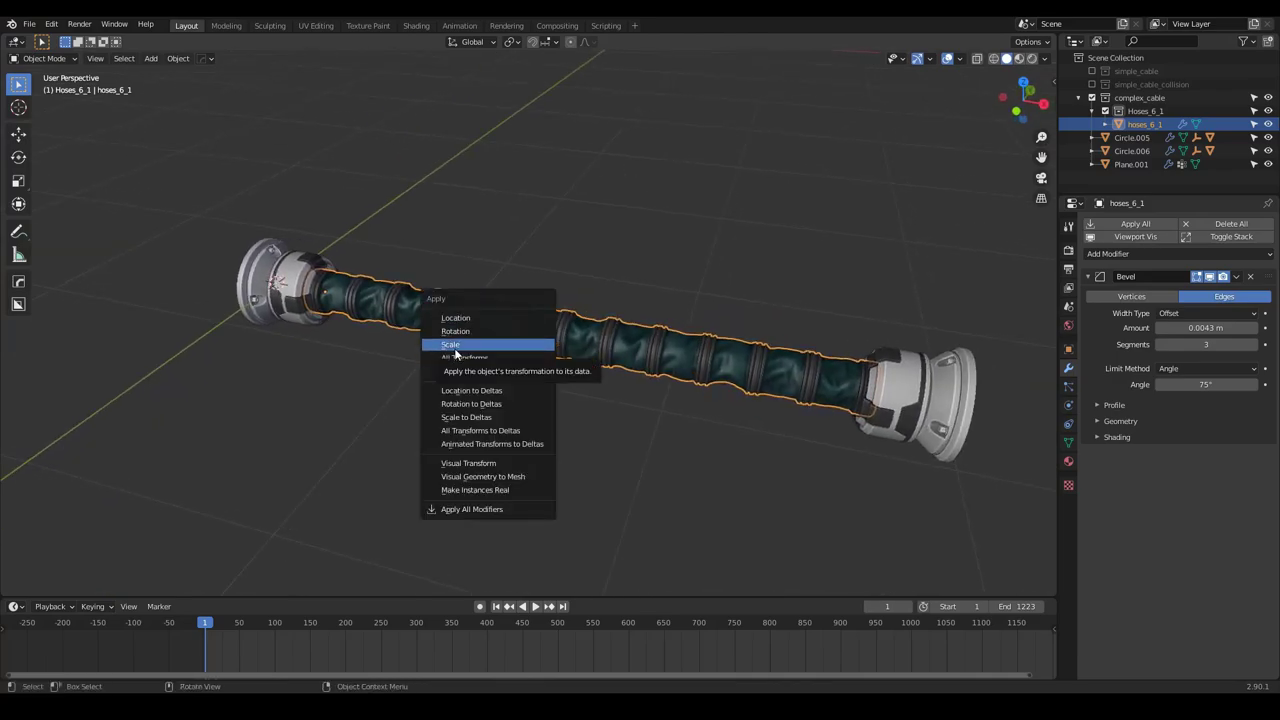
left_click(455, 350)
Set the hose's bevel amount to 0.0023 m and apply all of its modifiers
scroll(594, 377, "up", 3)
middle_click_drag(594, 377, 640, 374)
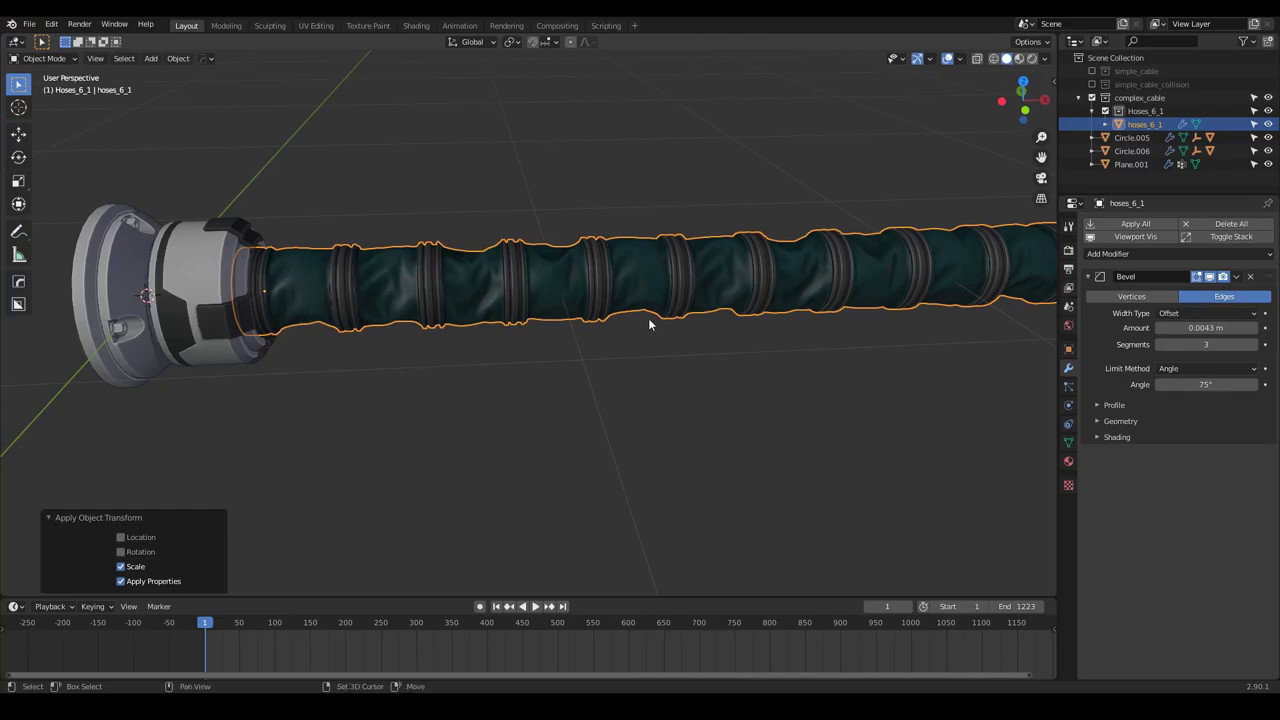
middle_click_drag(648, 324, 591, 419)
scroll(847, 348, "up", 5)
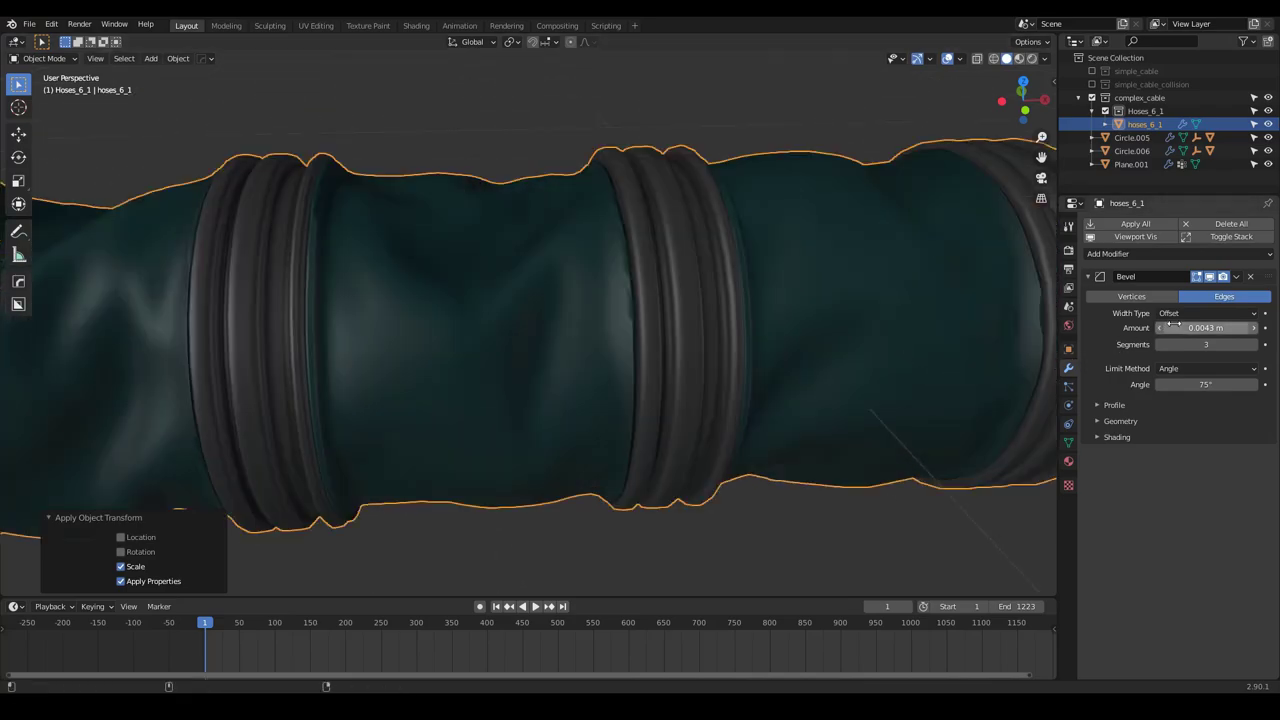
mouse_move(1206, 328)
left_mouse_down()
mouse_move(1168, 328)
mouse_move(1190, 328)
left_mouse_up()
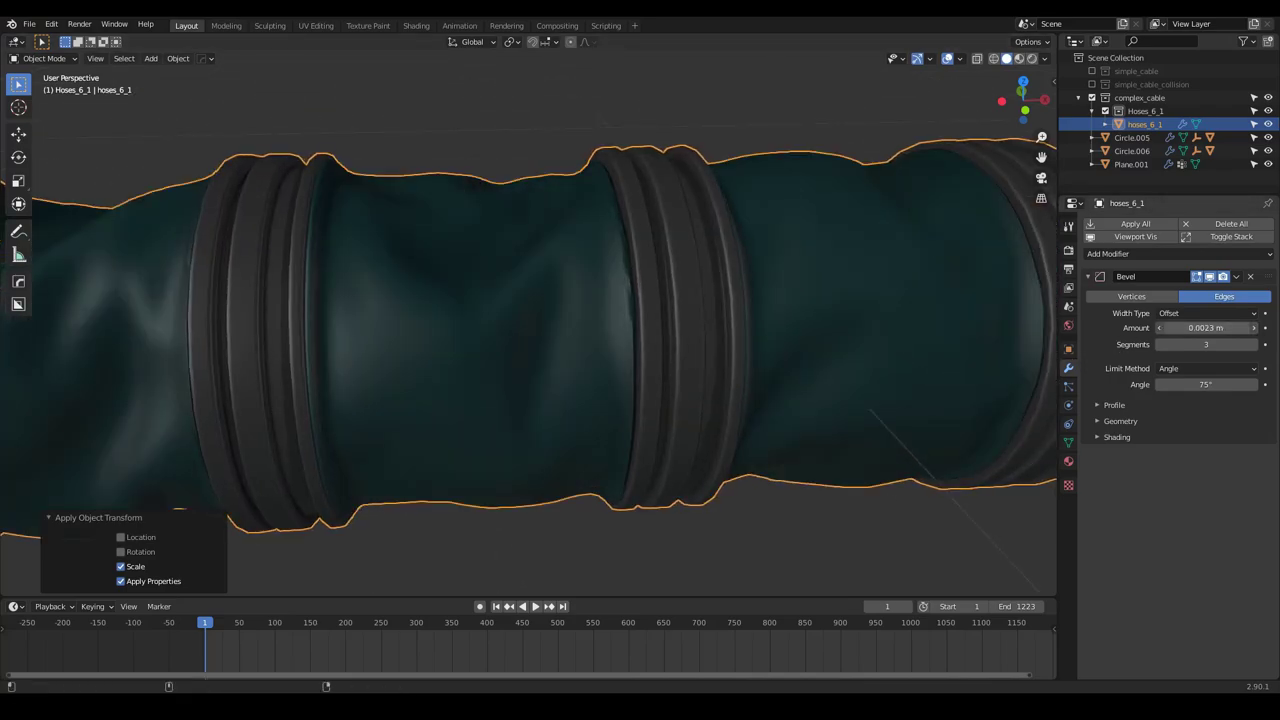
middle_click_drag(716, 481, 726, 432)
left_click(1136, 229)
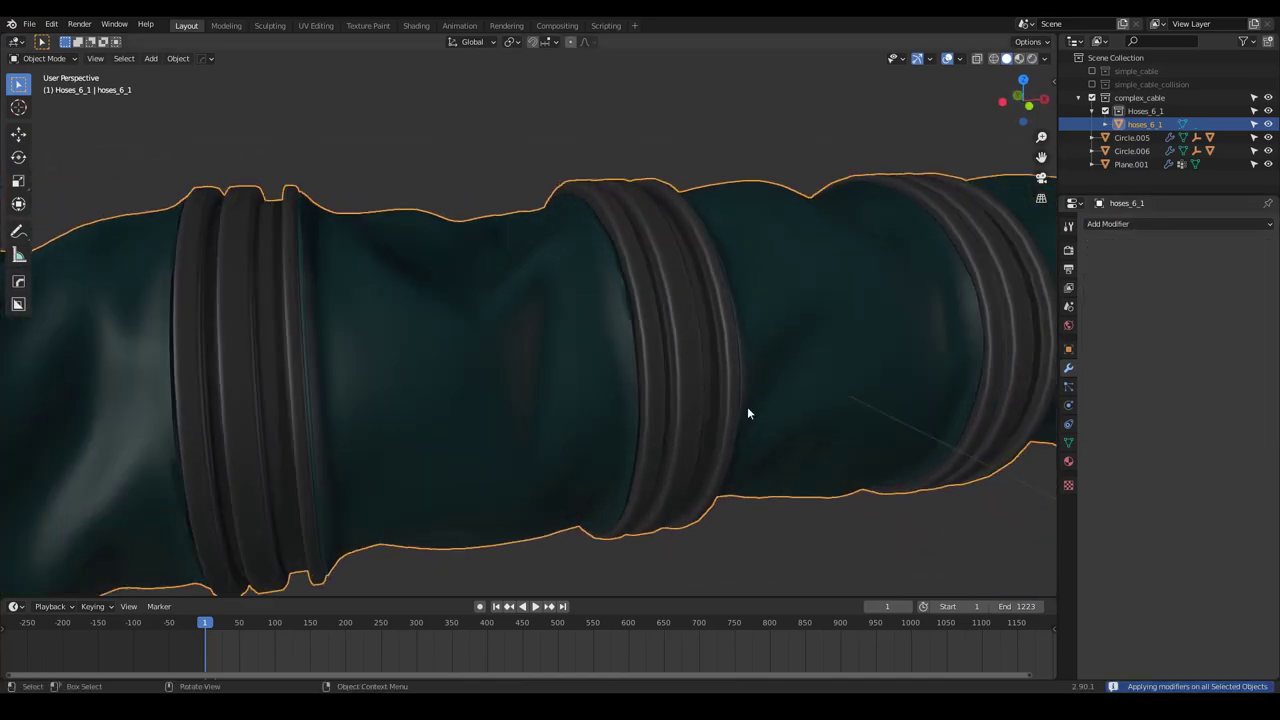
Add a Surface Deform modifier to the hose with Plane.001 as target and bind it
scroll(674, 316, "down", 6)
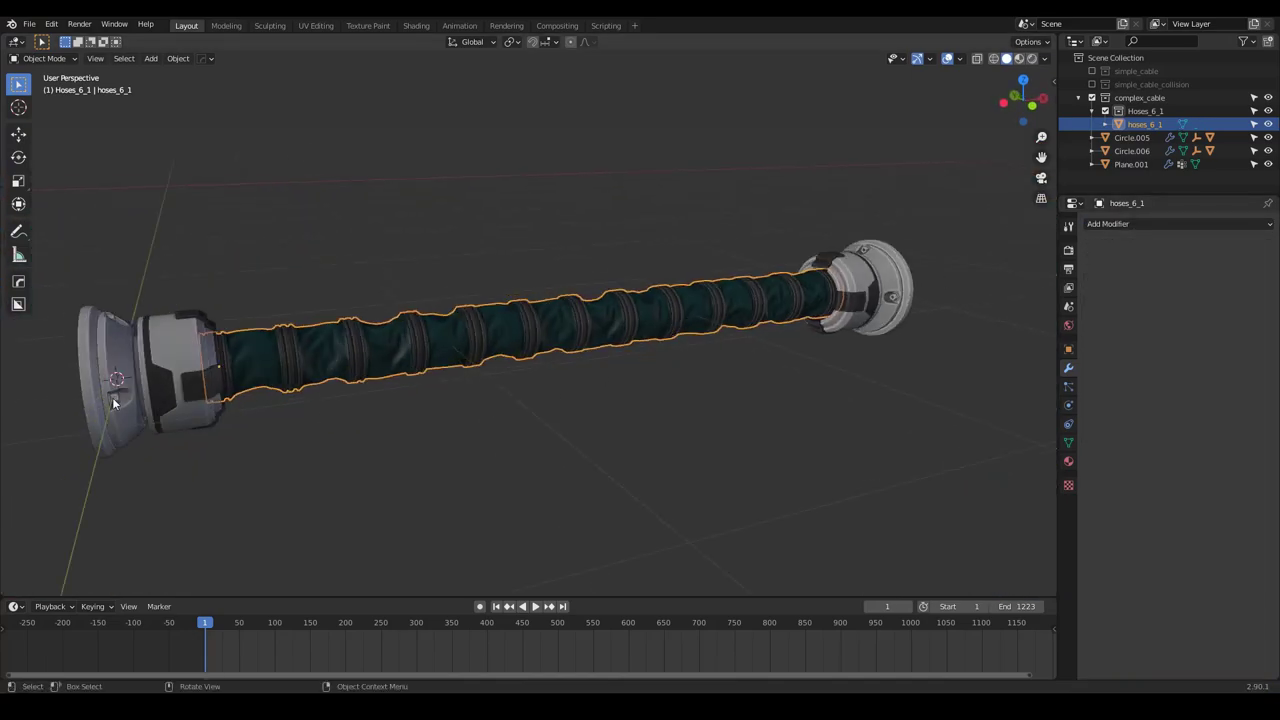
middle_click_drag(619, 340, 598, 341)
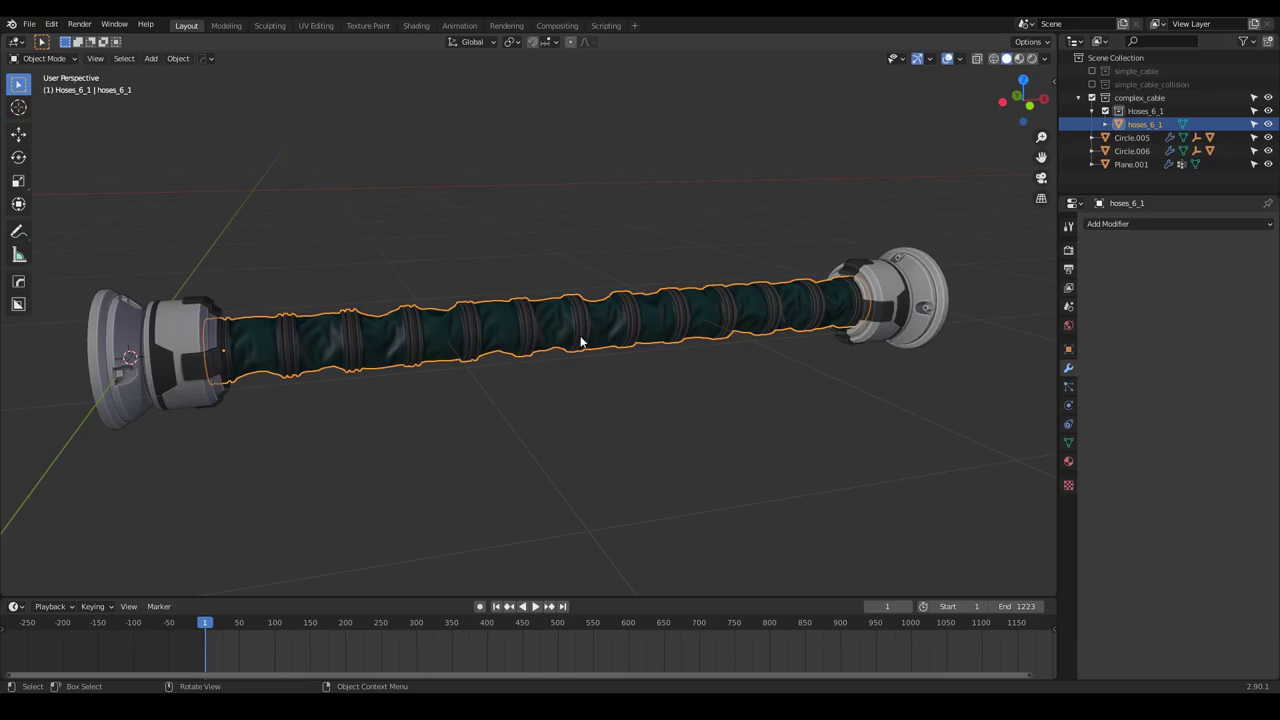
left_click(1126, 225)
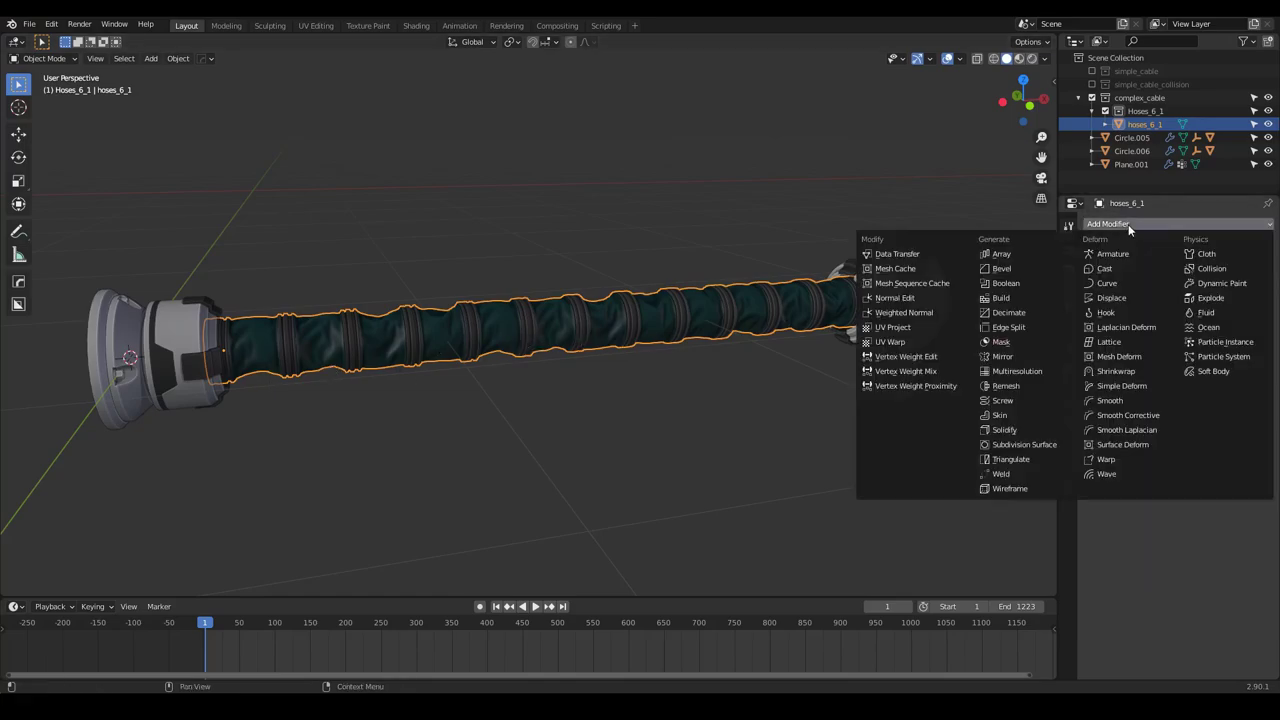
left_click(1109, 446)
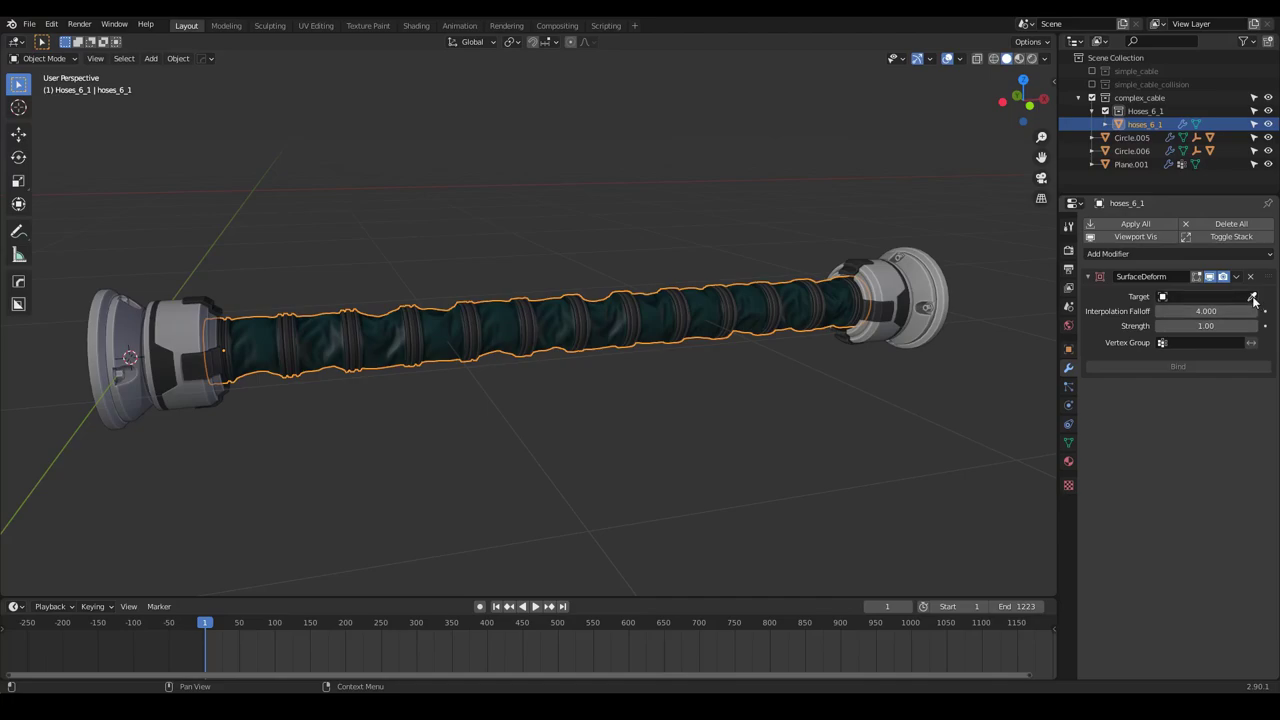
left_click(1136, 163)
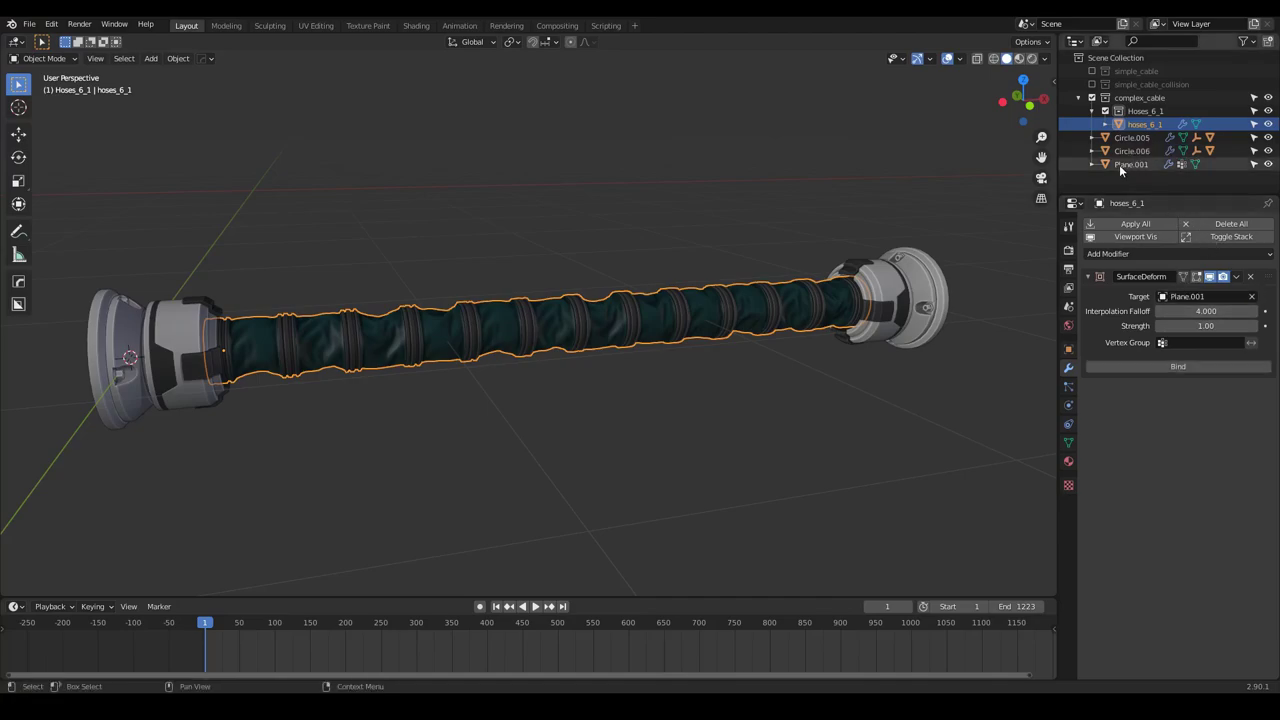
left_click(1170, 368)
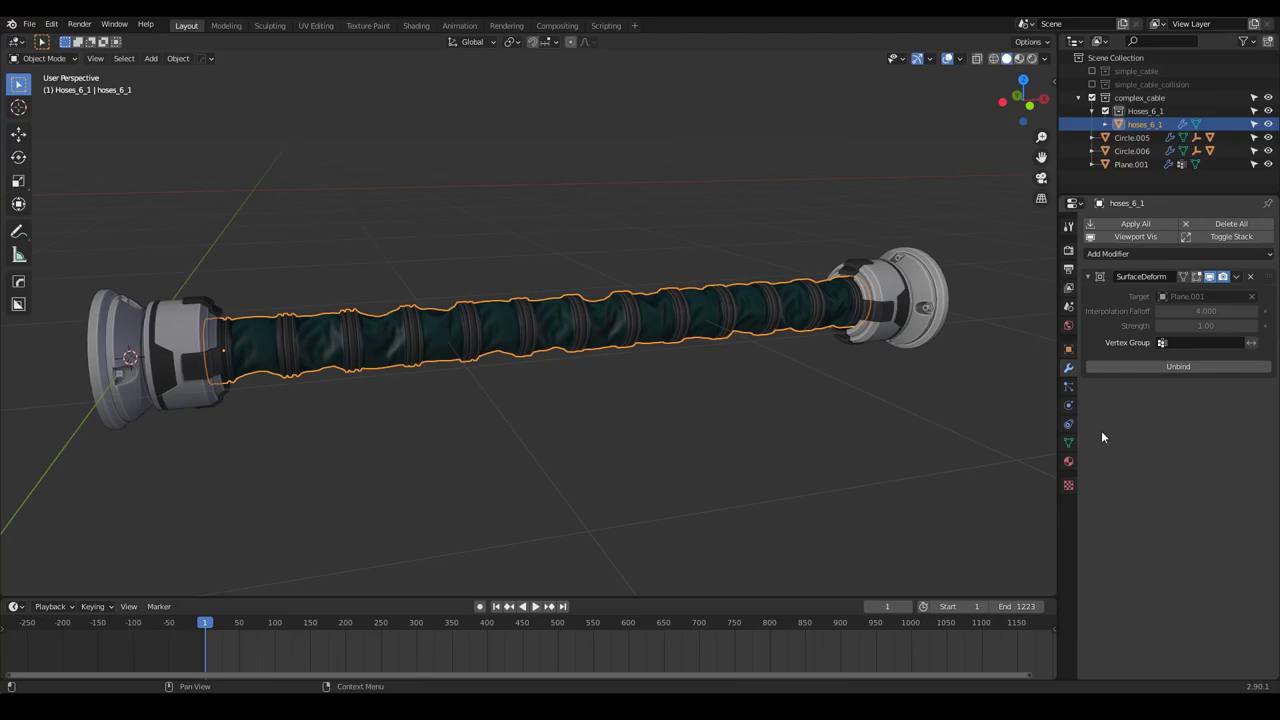
Play the simulation, move the Circle.006 connector to test how the hose follows, and rewind to frame 1
key("space")
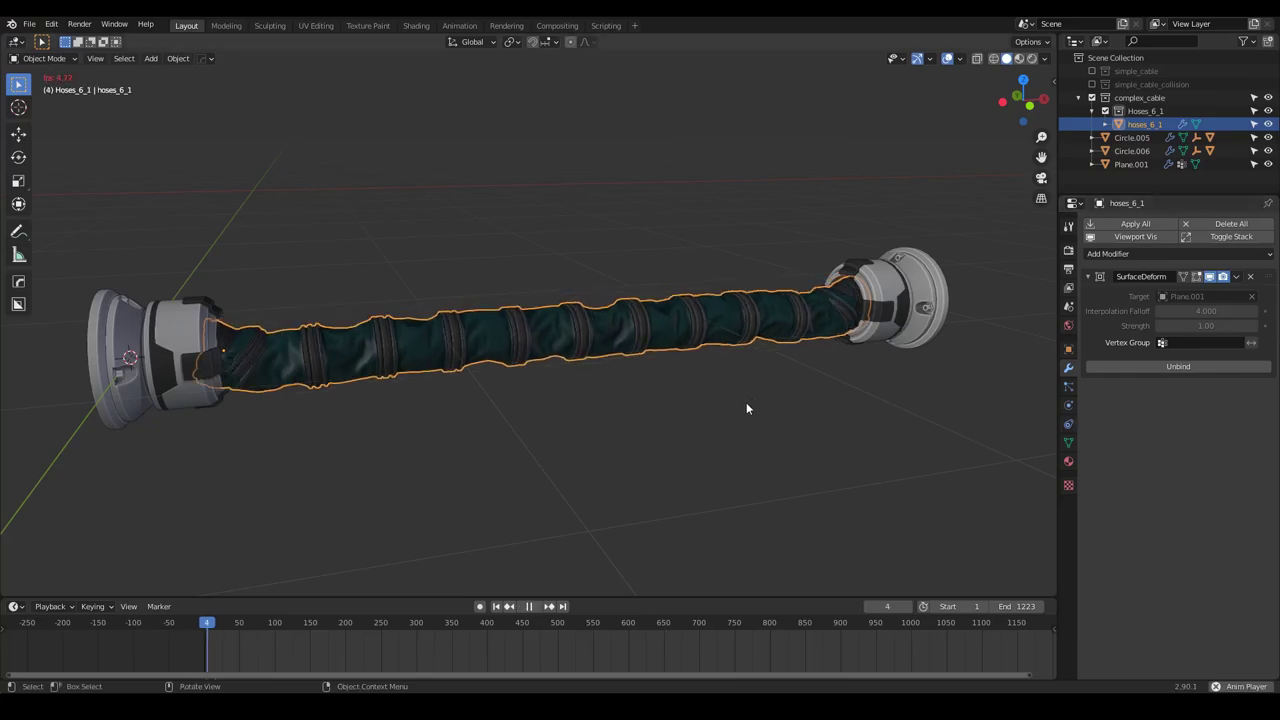
scroll(640, 410, "down", 3)
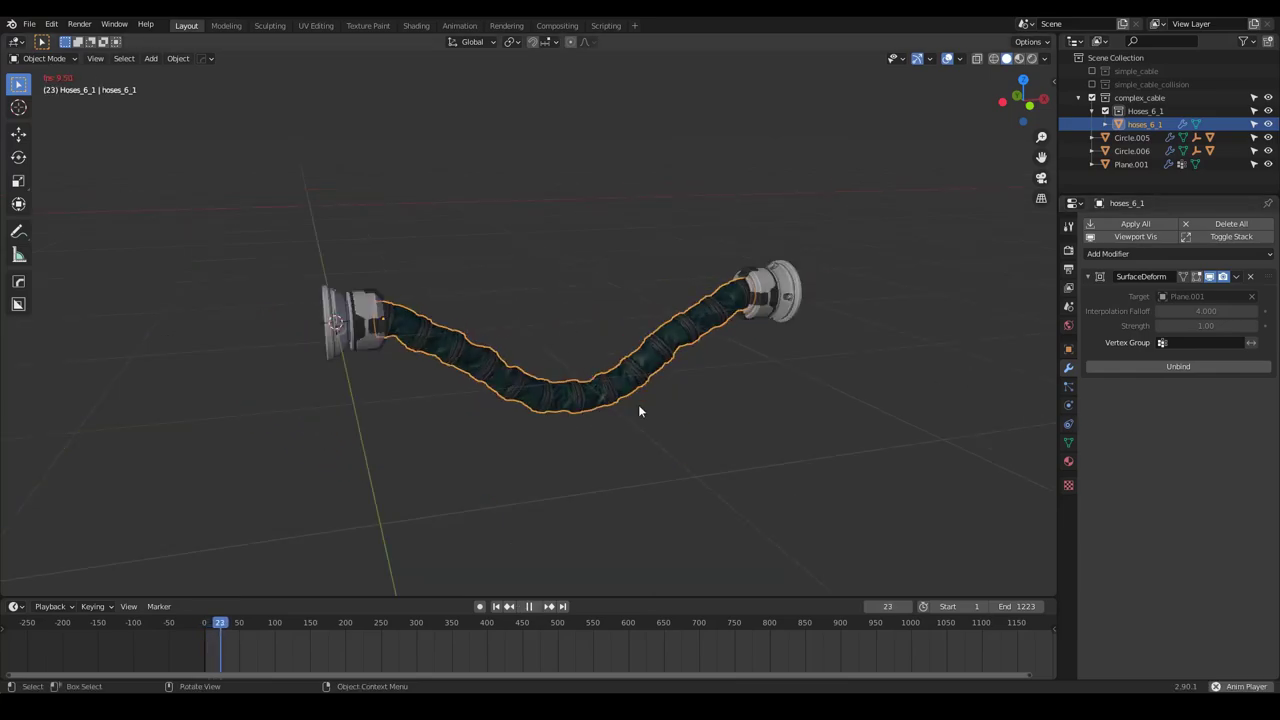
middle_click_drag(660, 459, 832, 386)
left_click(845, 352)
key("g")
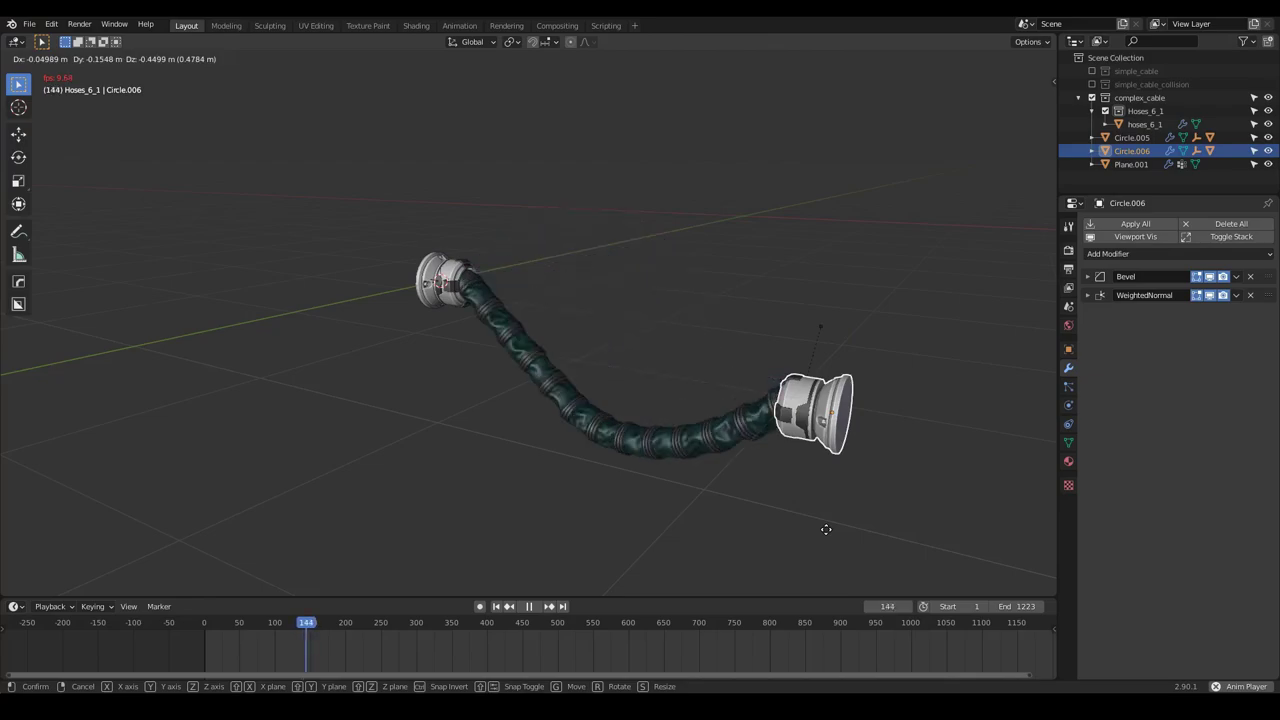
left_click(828, 420)
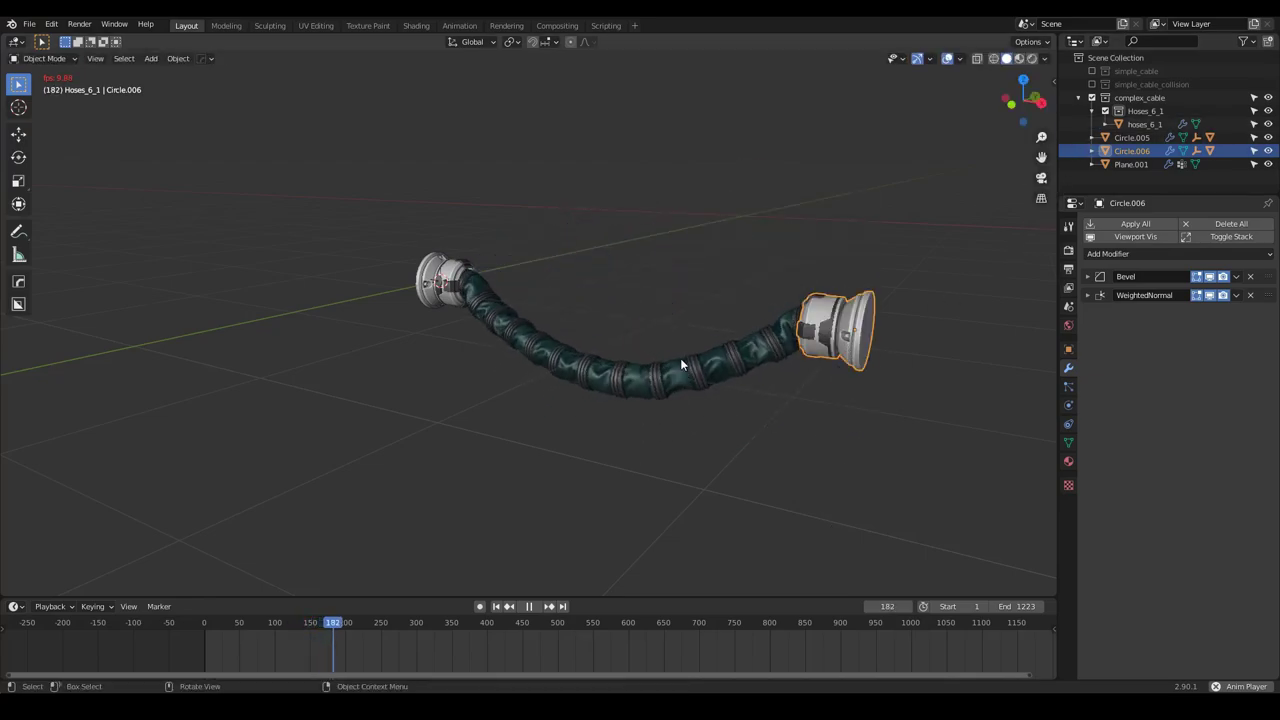
key("space")
left_click(499, 606)
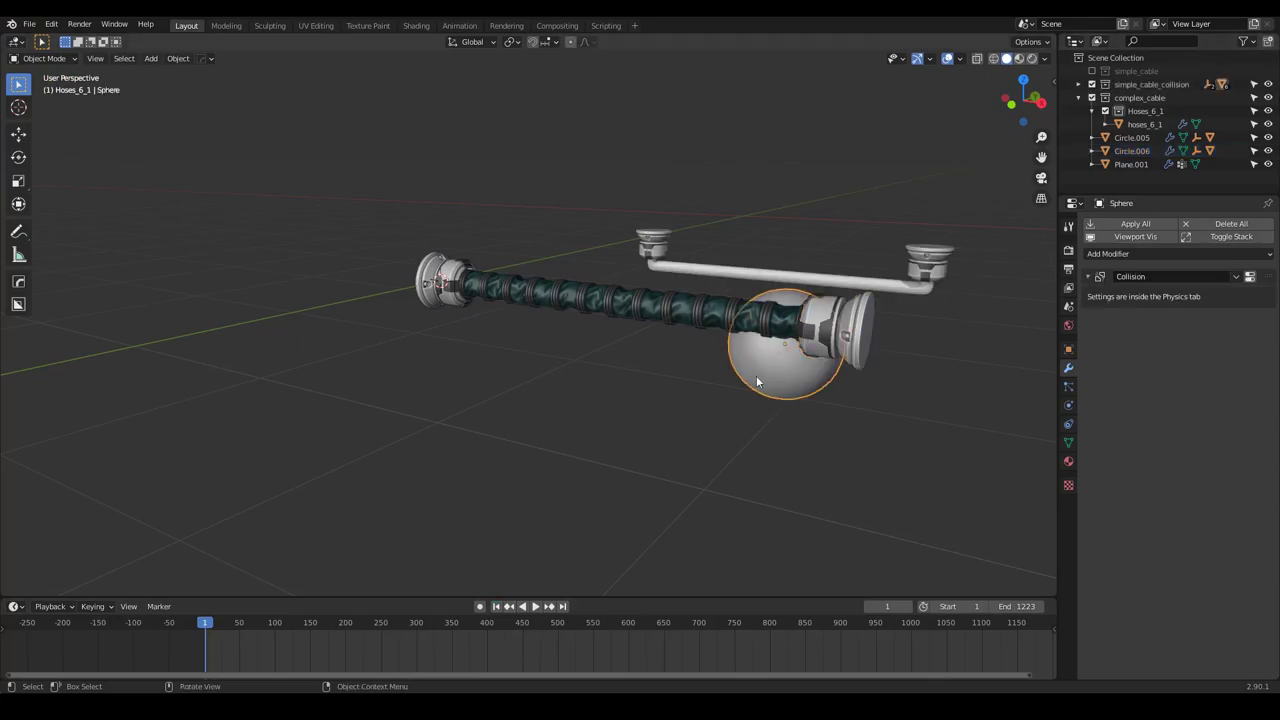
Show the simple_cable_collision collection, play the simulation, and move its sphere about -1.56 m in X, -3.55 m in Y and -0.33 m in Z beneath the hose
middle_click_drag(757, 381, 722, 322)
left_click(722, 330)
key("space")
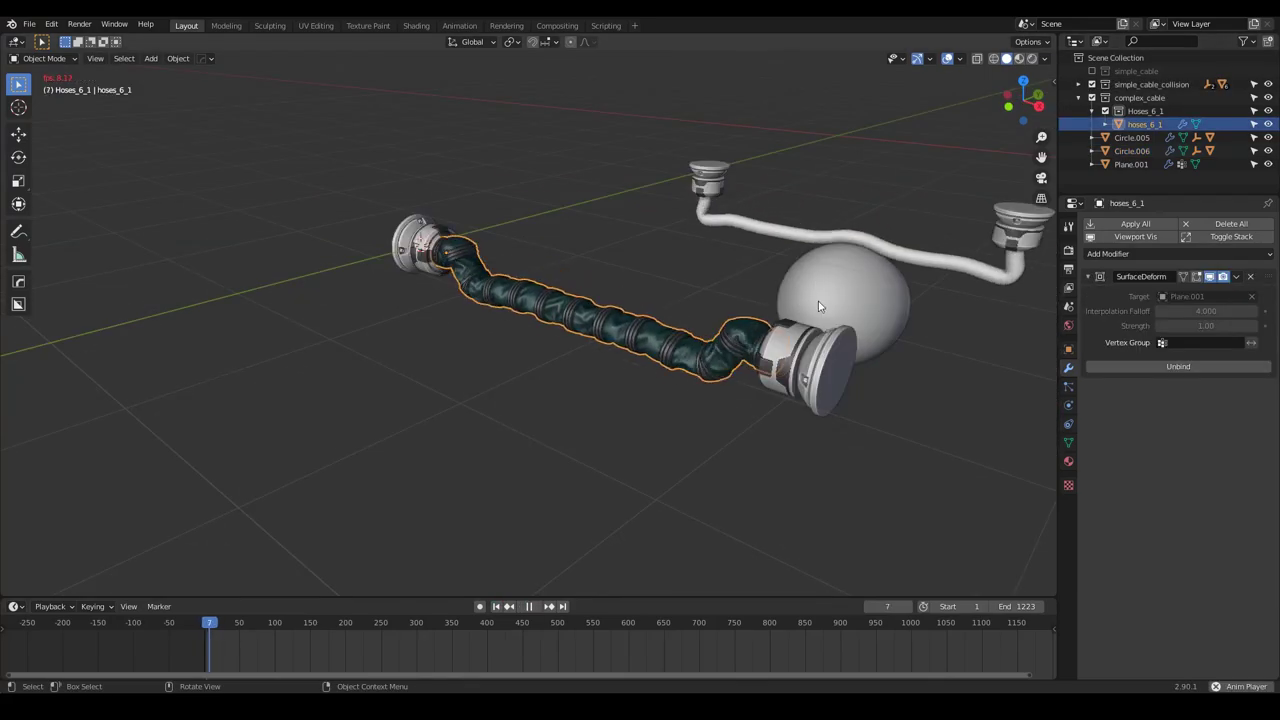
middle_click_drag(818, 305, 757, 277)
left_click(870, 337)
key("g")
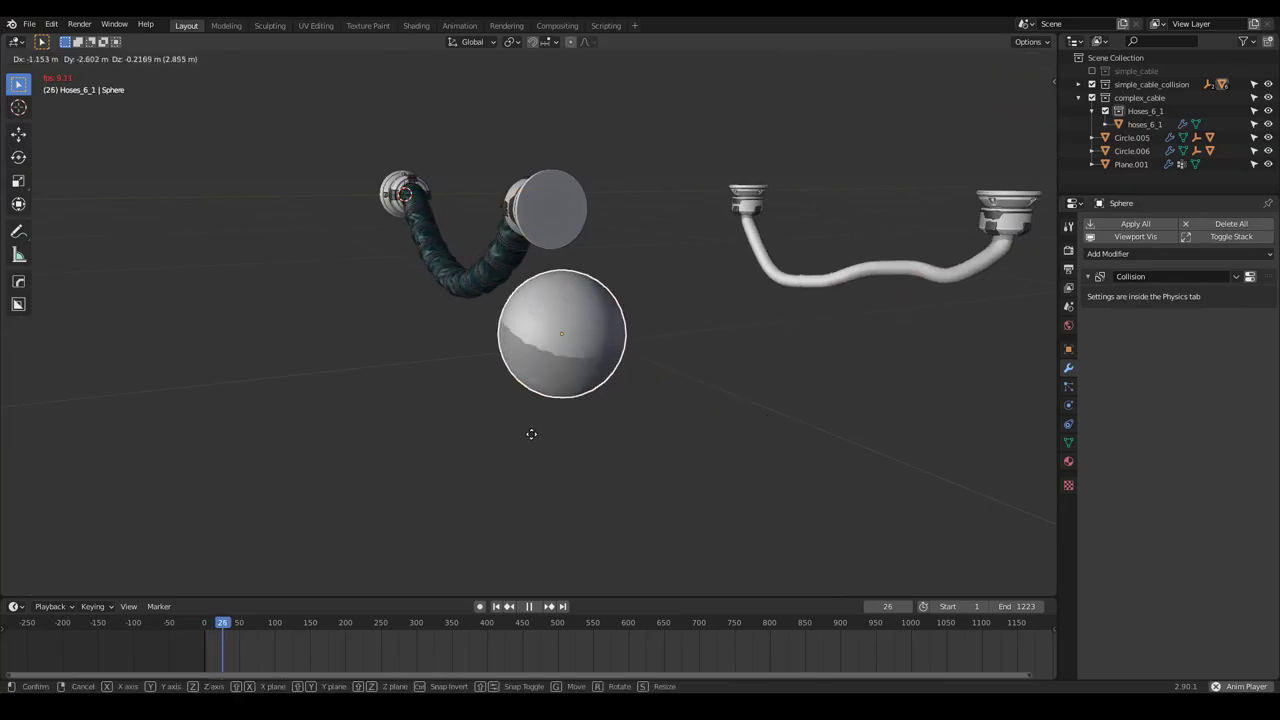
left_click(464, 381)
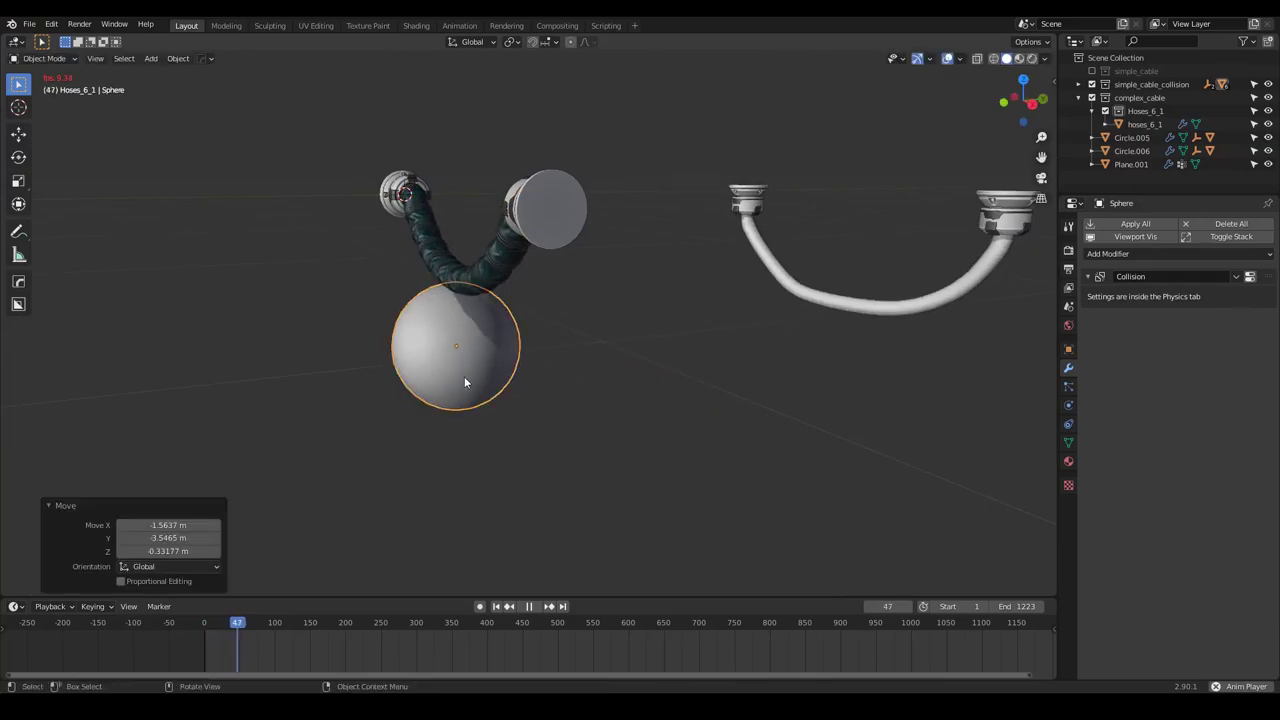
Push the collision sphere against the hose, ending with a move of about 0.23 m in X, -0.32 m in Y and 0.15 m in Z
middle_click_drag(464, 381, 622, 408)
key("g")
left_click(773, 286)
middle_click_drag(620, 350, 722, 408)
scroll(722, 408, "up", 3)
key("g")
left_click(823, 367)
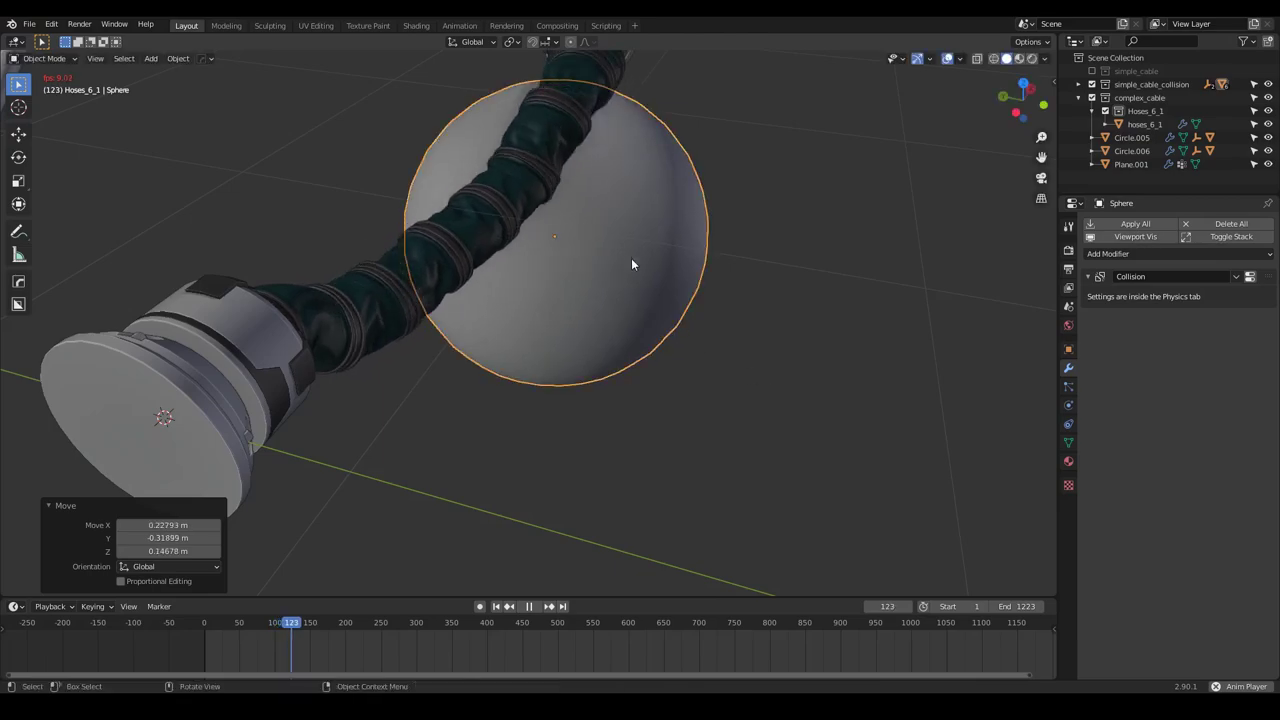
Shift the collision sphere by about -0.60 m in X, -0.43 m in Y and -0.23 m in Z
middle_click_drag(631, 264, 405, 218)
middle_click_drag(850, 350, 700, 398, "shift")
key("g")
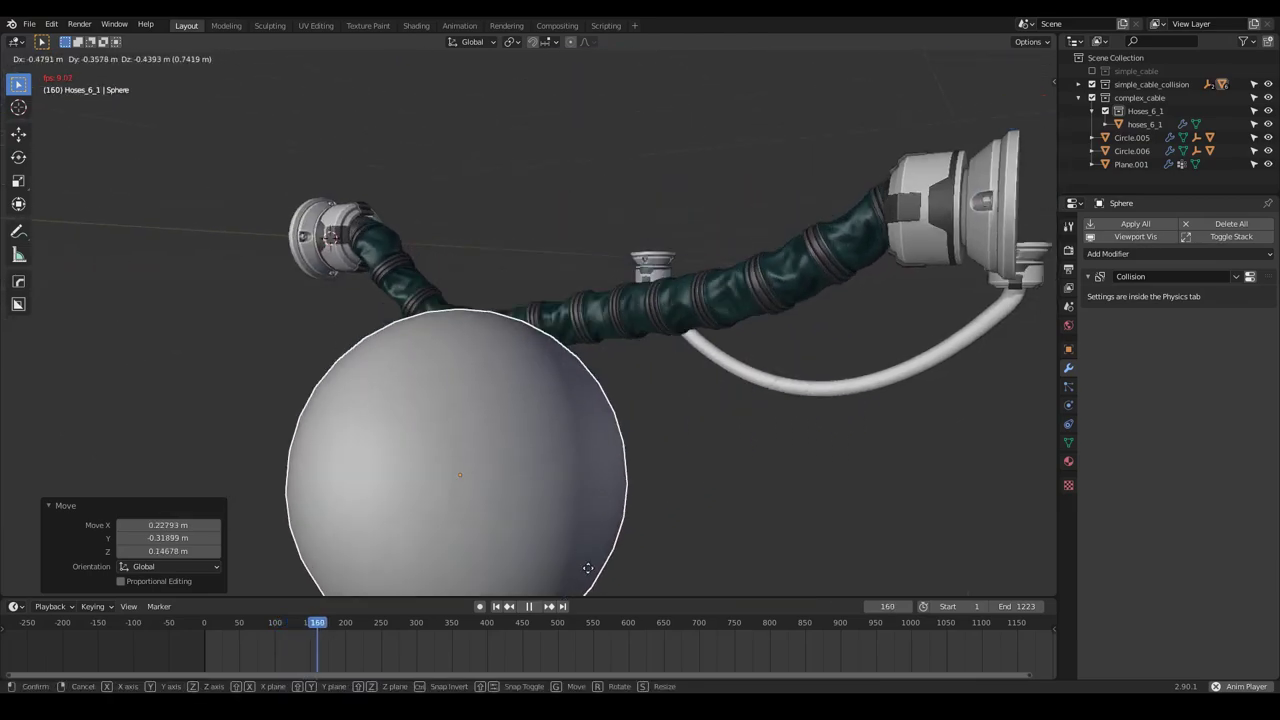
left_click(586, 489)
middle_click_drag(586, 489, 706, 510)
Move the collision sphere into the hose's side so it bends around it, ending with a shift of about 0.44 m in X
key("g")
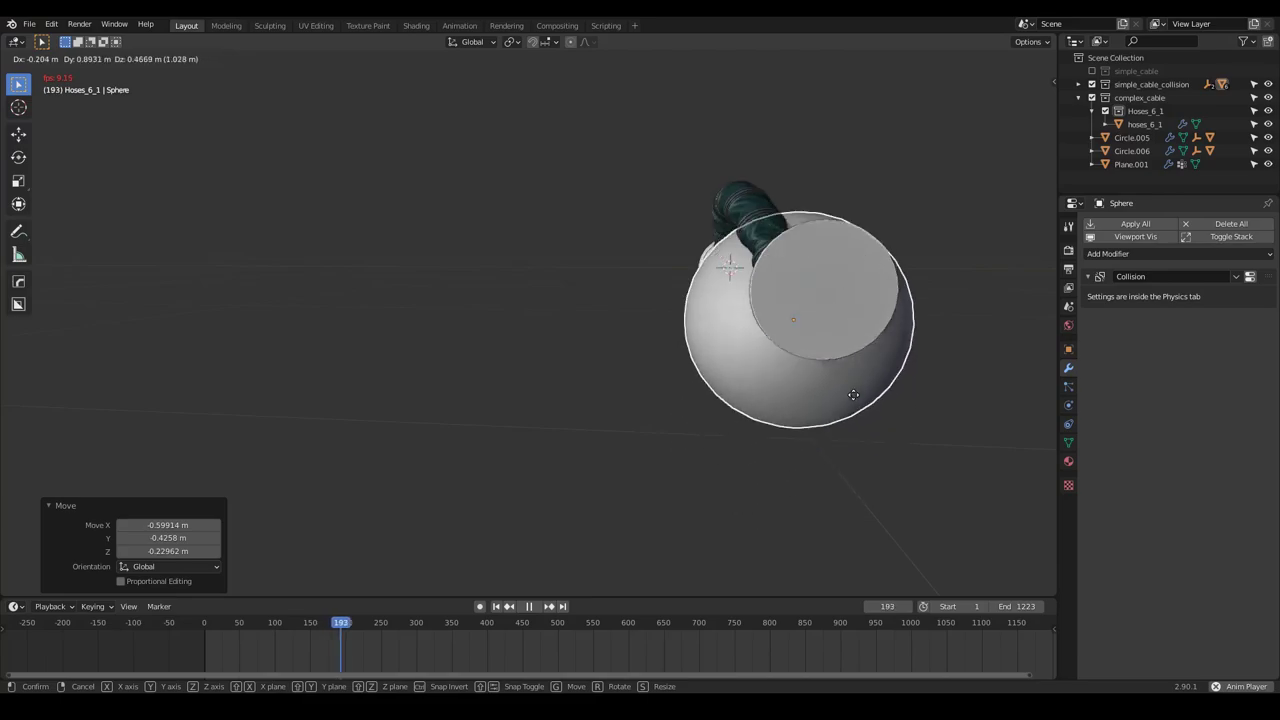
left_click(836, 364)
middle_click_drag(836, 364, 948, 432)
middle_click_drag(602, 408, 510, 486)
key("g")
left_click(524, 430)
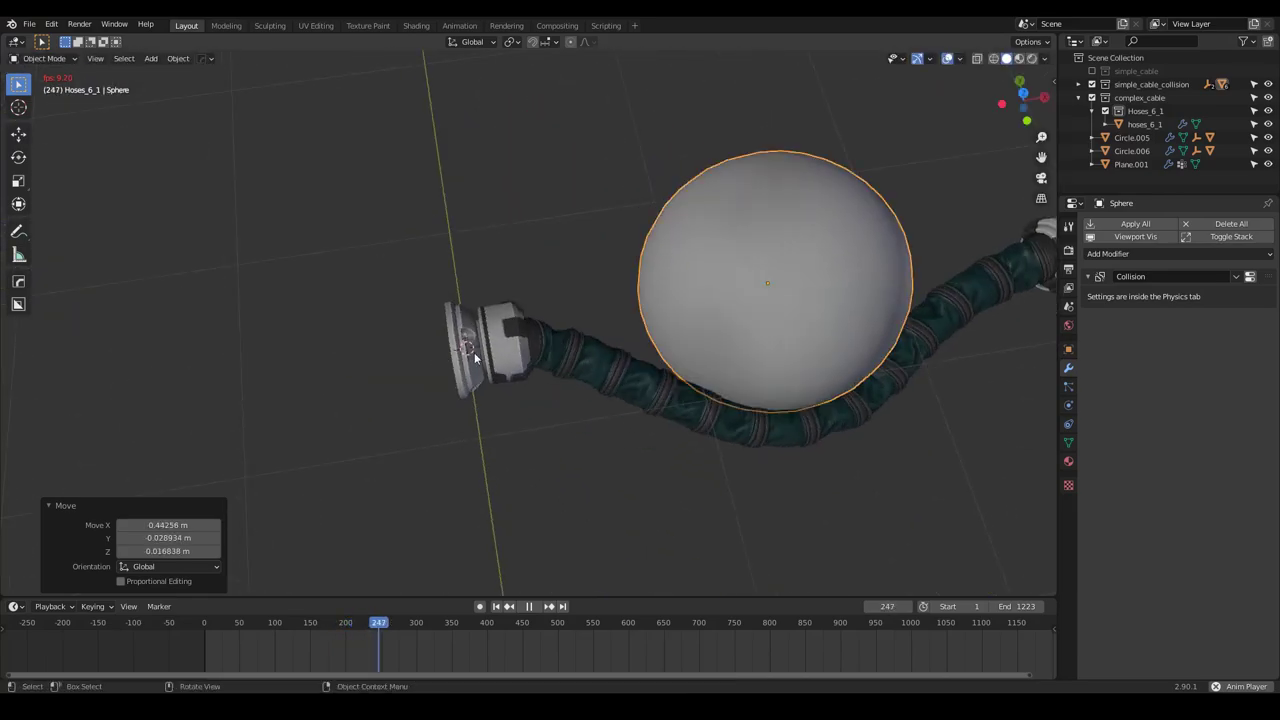
Shift the collision sphere about 0.05 m in X, -0.02 m in Y and 0.05 m in Z against the hose, and pause the simulation
scroll(475, 358, "down", 3)
middle_click_drag(706, 359, 592, 319)
key("g")
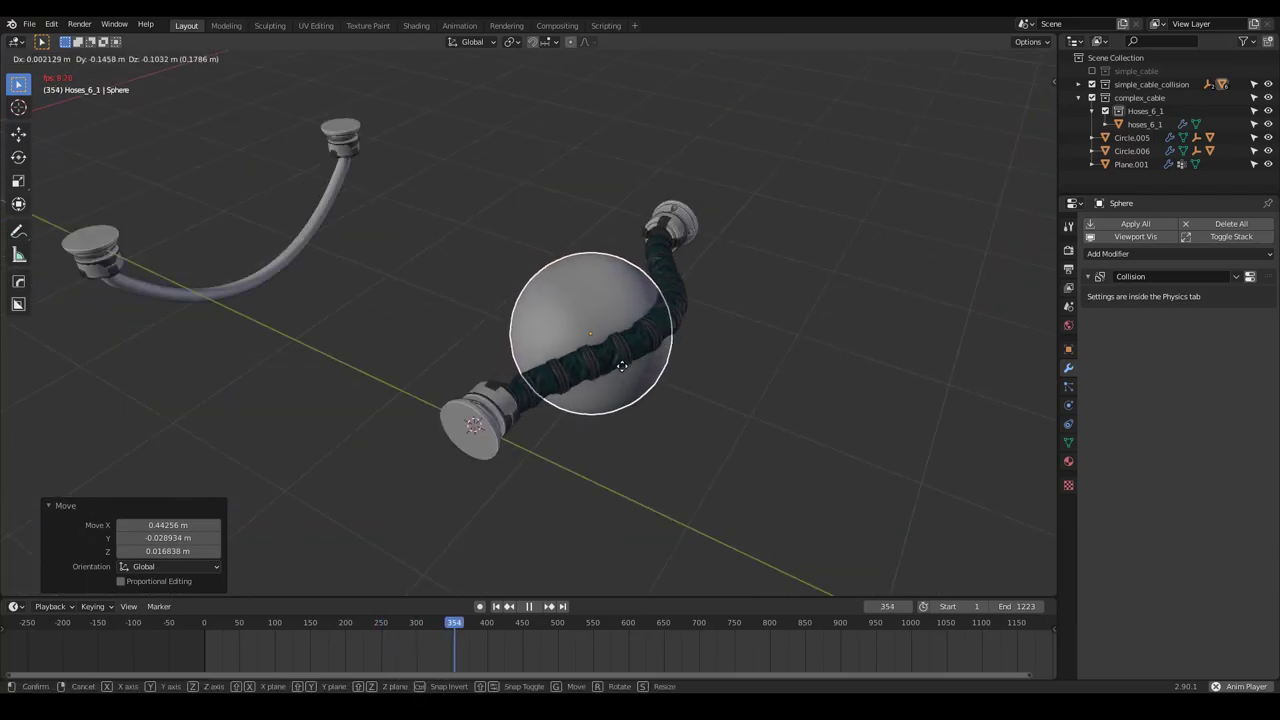
middle_click_drag(617, 378, 579, 397)
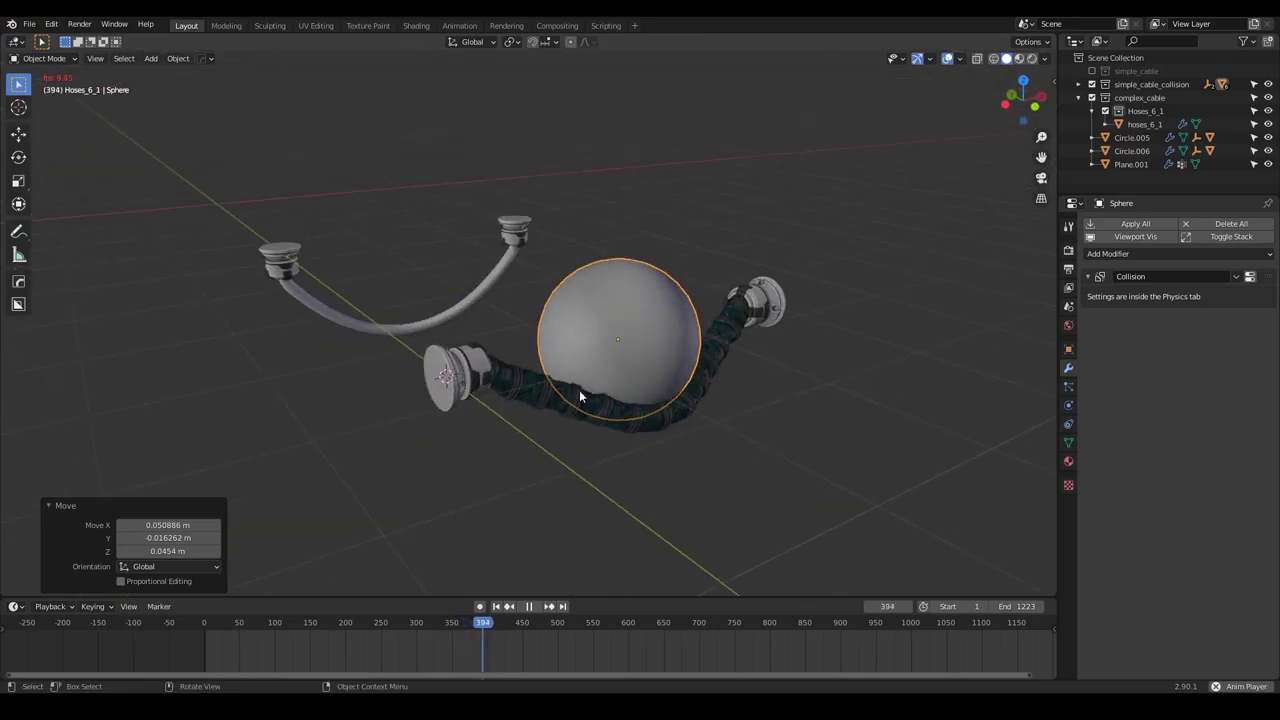
middle_click_drag(580, 493, 332, 263)
scroll(505, 357, "up", 3)
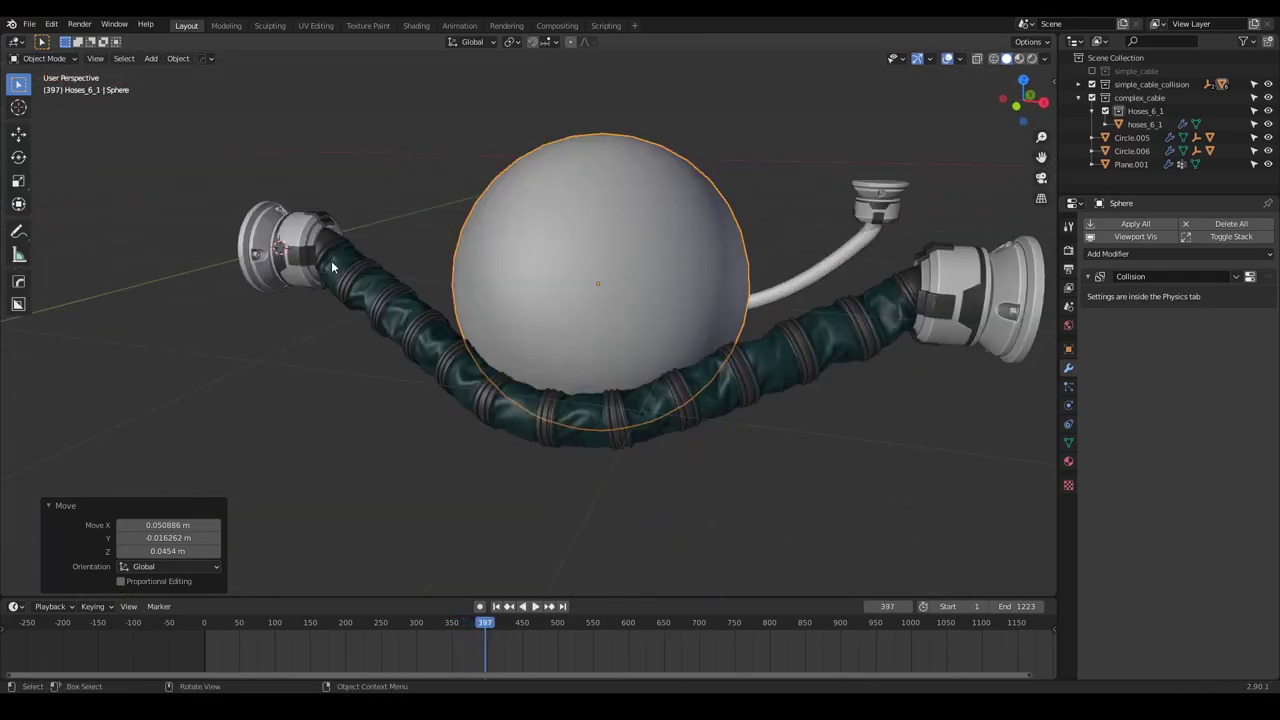
middle_click_drag(517, 430, 480, 440)
scroll(538, 271, "up", 1)
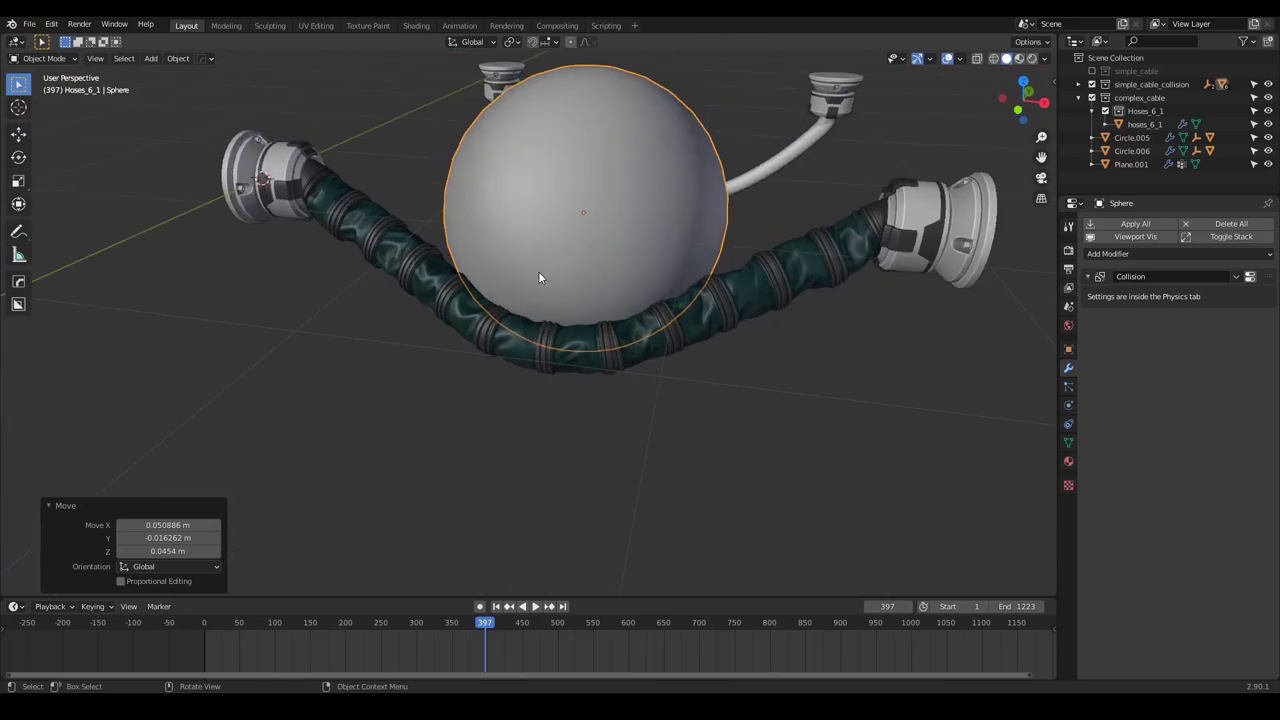
Replay the simulation from the first frame and select the collision sphere under the hose
middle_click_drag(538, 271, 721, 350)
scroll(721, 350, "down", 3)
key("space")
left_click(721, 355)
left_click(496, 606)
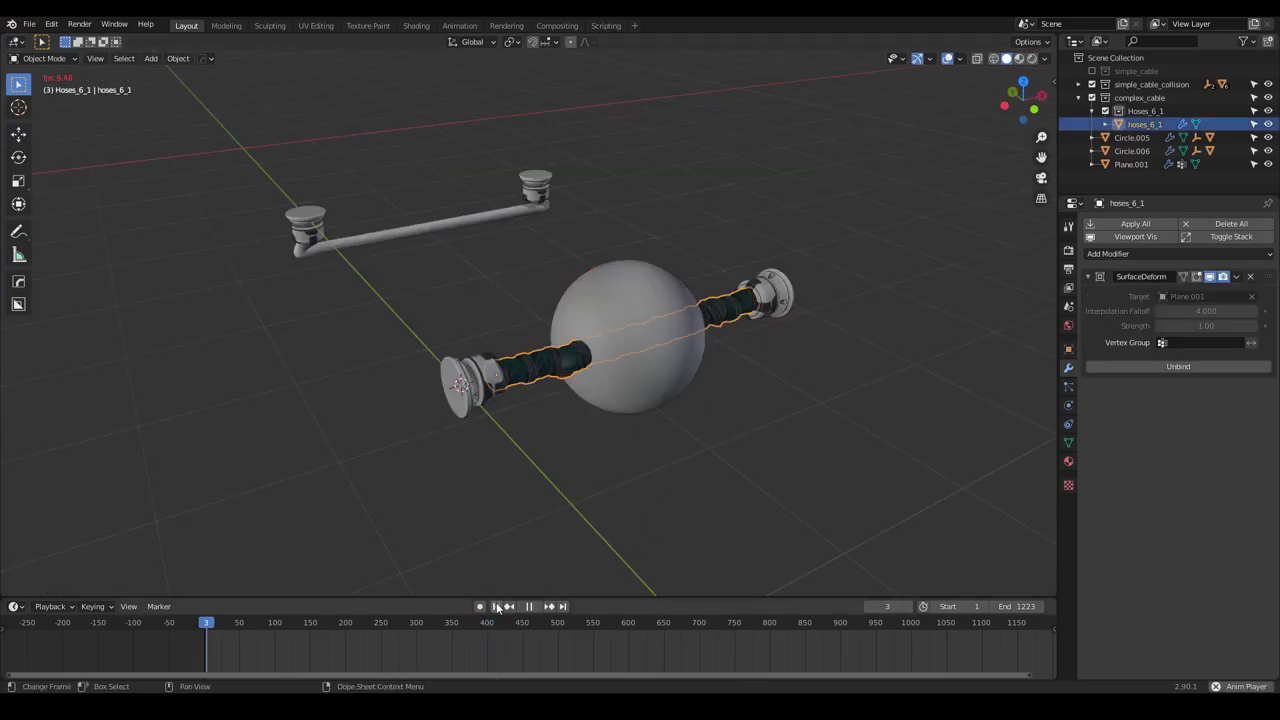
left_click(653, 386)
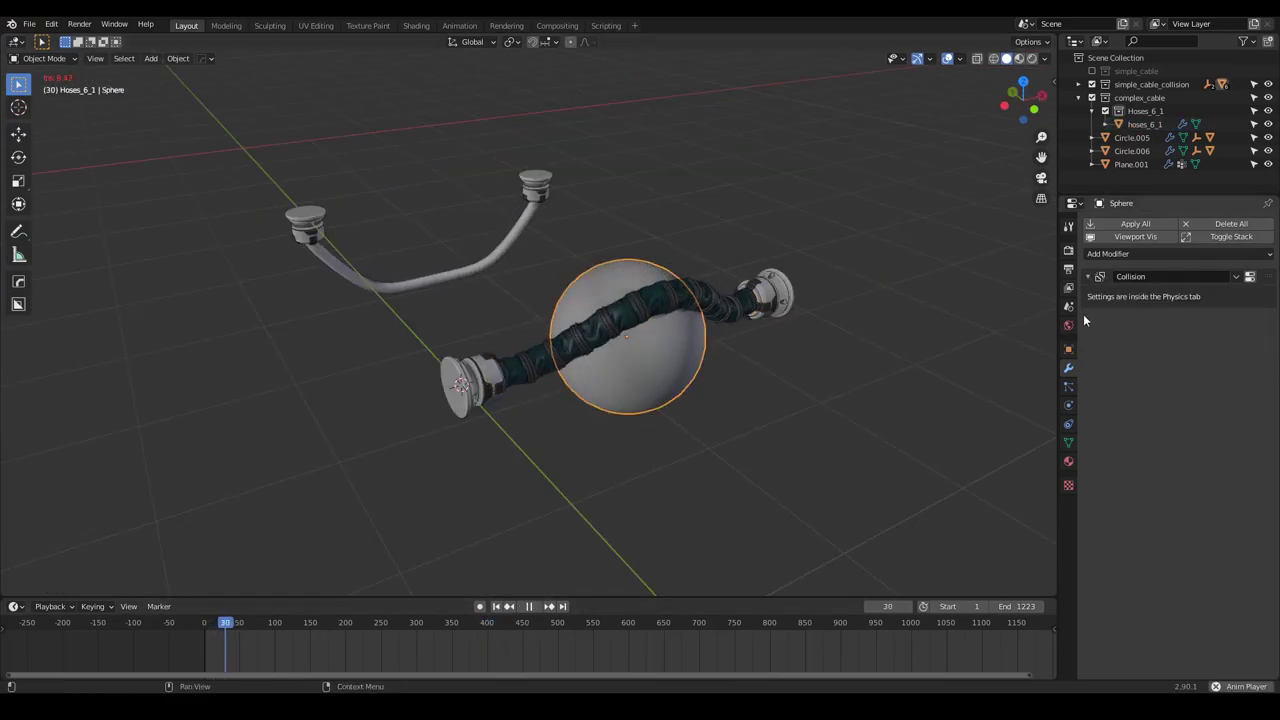
Move the hose connector Circle.006 along the Z axis while the simulation plays
left_click(737, 337)
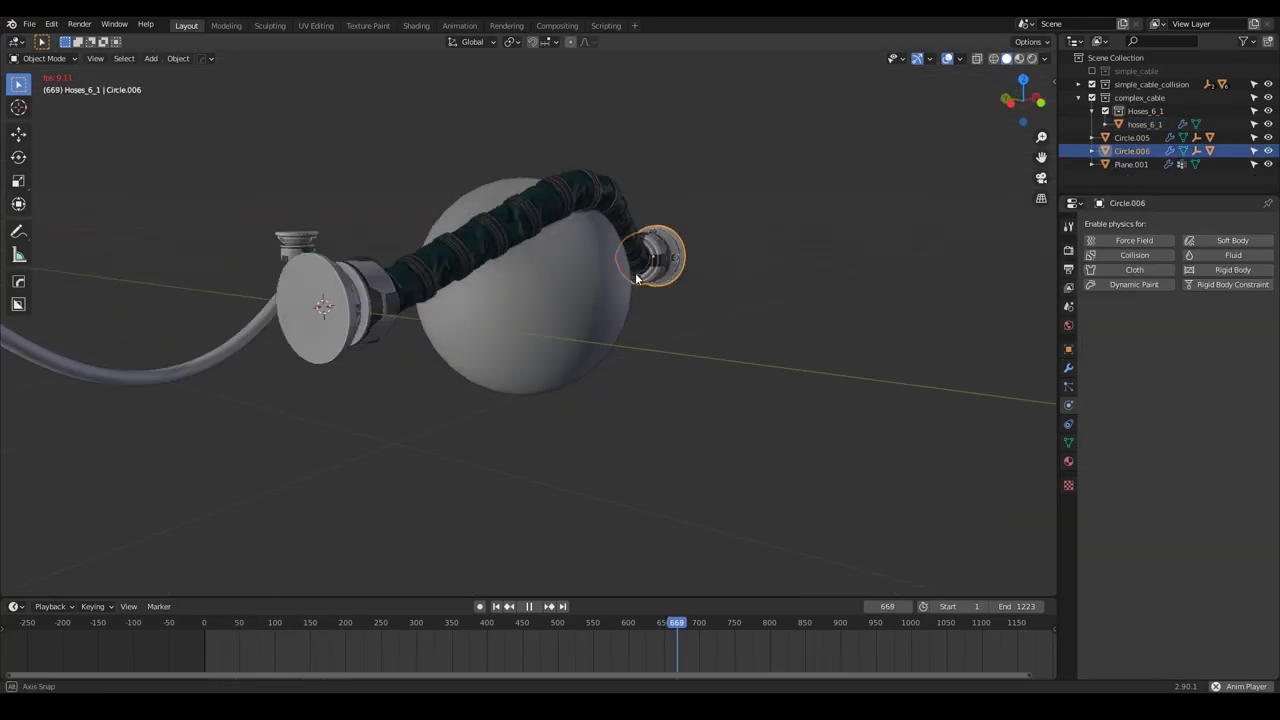
middle_click_drag(760, 290, 678, 330)
key("g")
key("z")
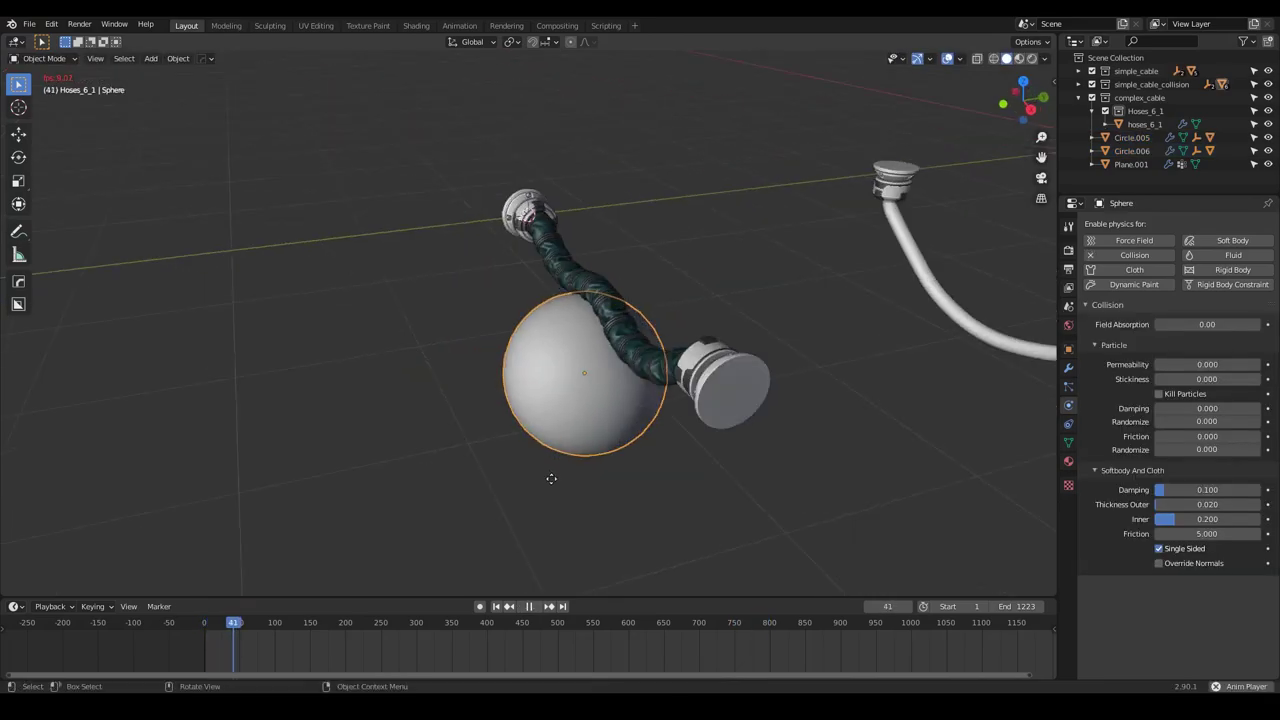
Reposition the collision sphere beneath the hose, ending with a move of about 0.31 m in X and 0.06 m in Y
key("g")
left_click(508, 445)
middle_click_drag(549, 397, 680, 375)
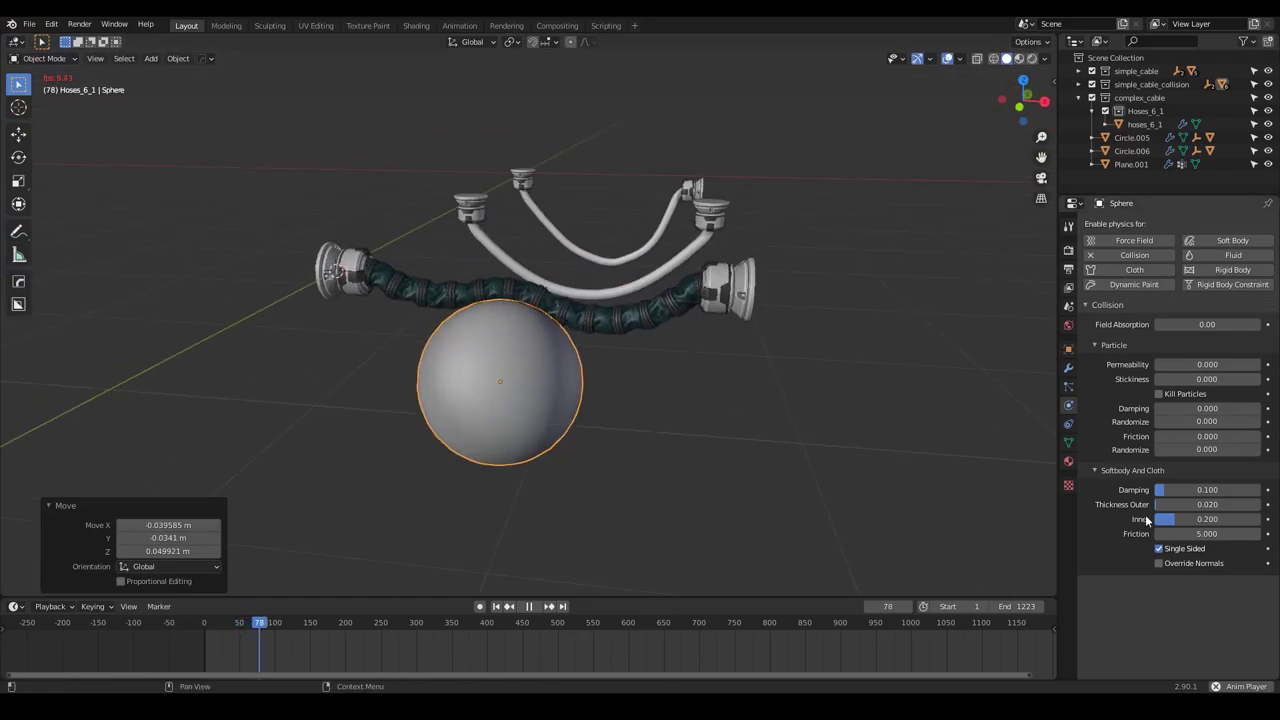
key("g")
left_click(617, 489)
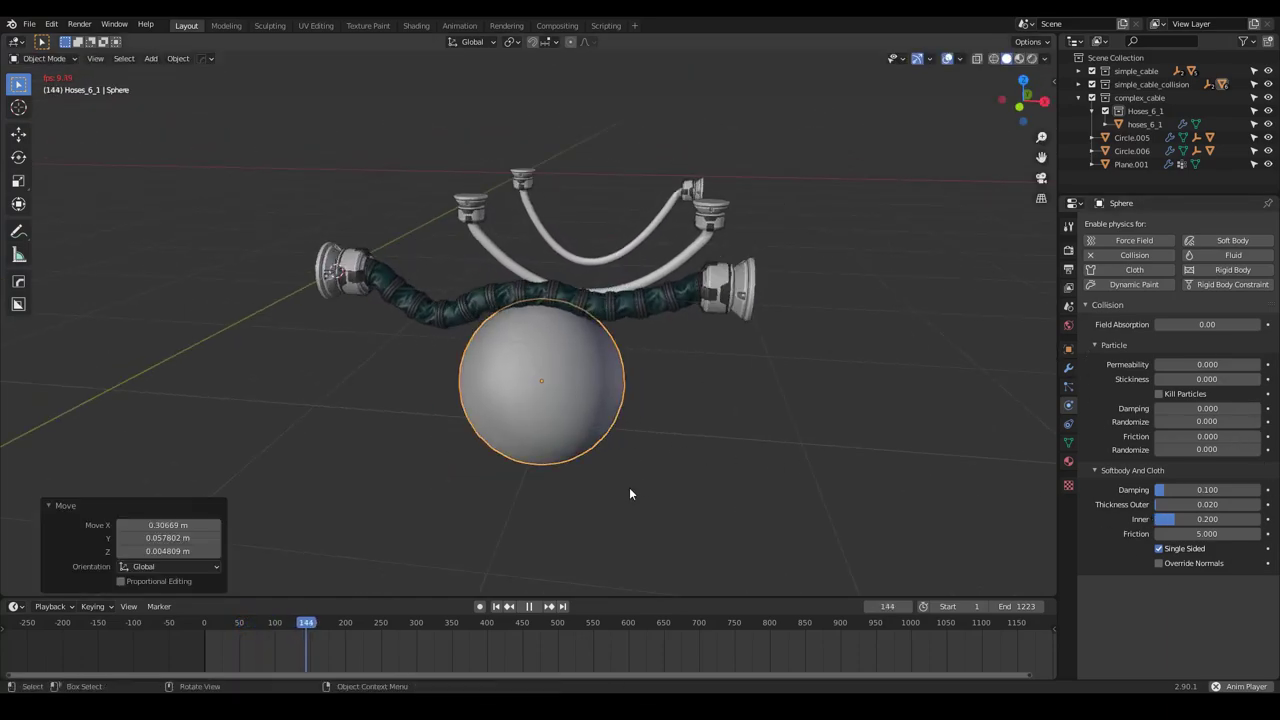
Move the collision sphere along the global Y axis by about 0.93 m while the simulation plays
middle_click_drag(440, 316, 713, 478)
middle_click_drag(866, 476, 758, 486)
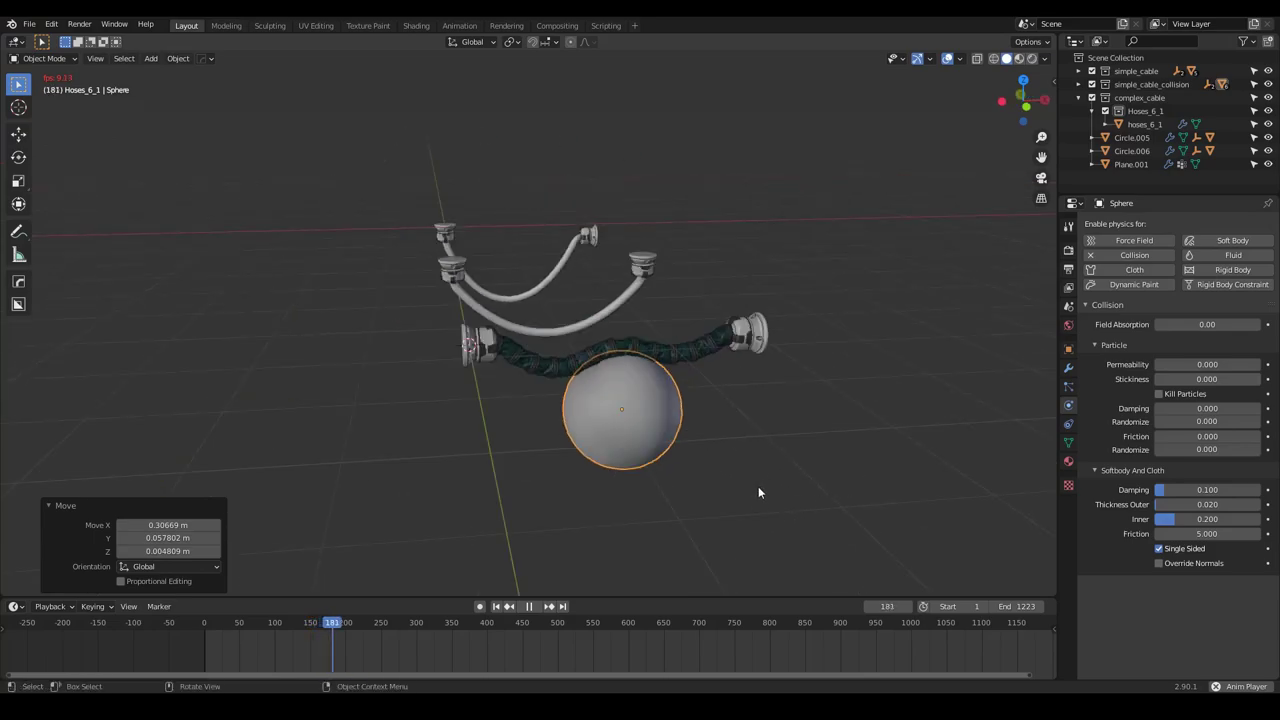
middle_click_drag(637, 358, 543, 335)
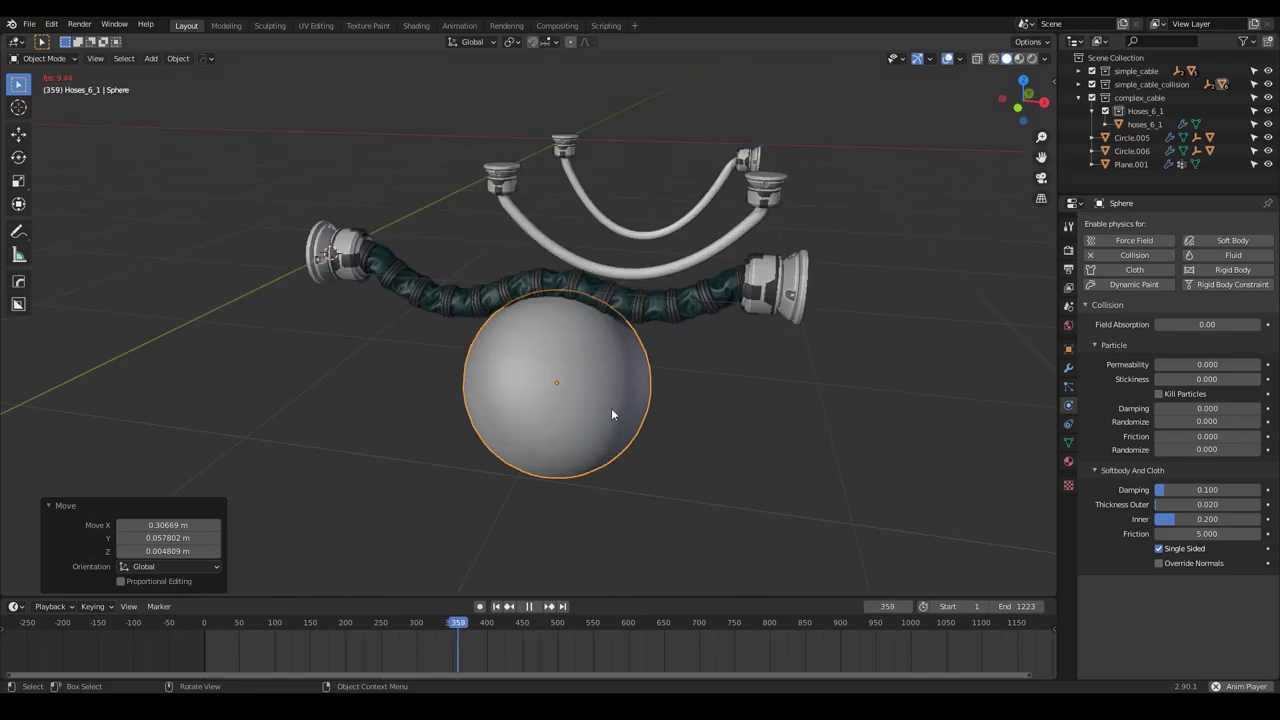
middle_click_drag(611, 408, 554, 312)
key("g")
key("y")
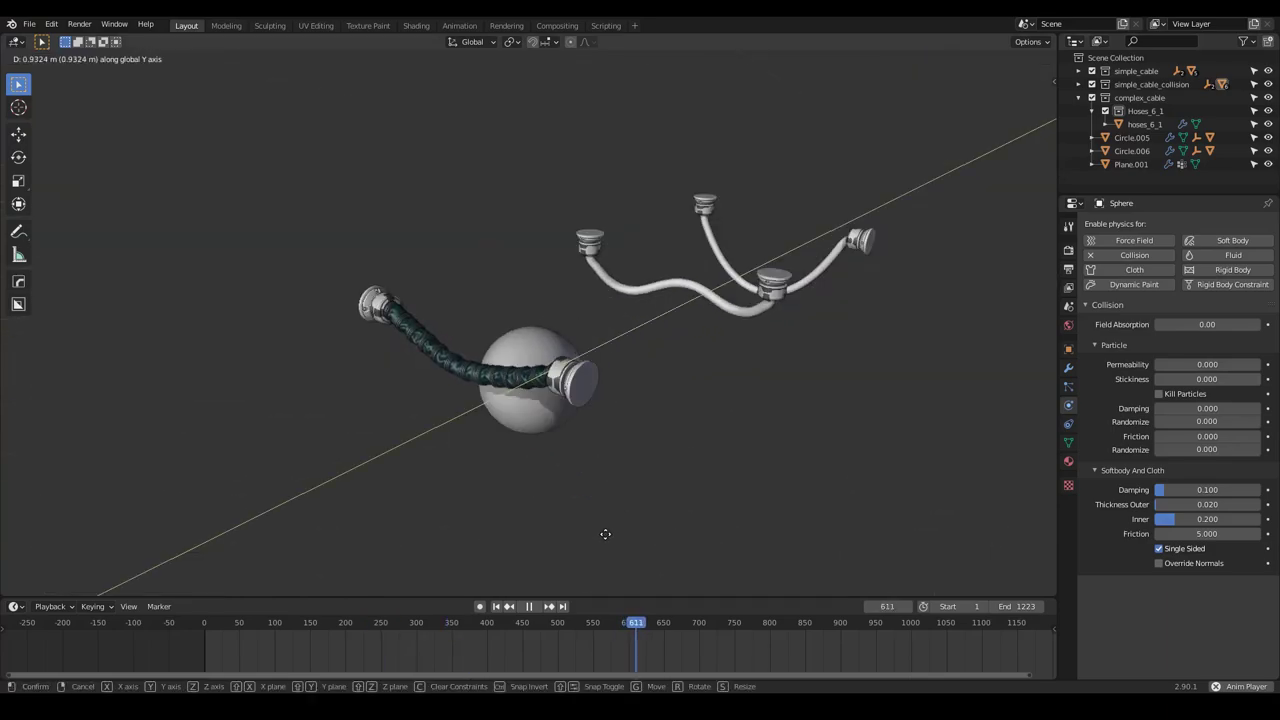